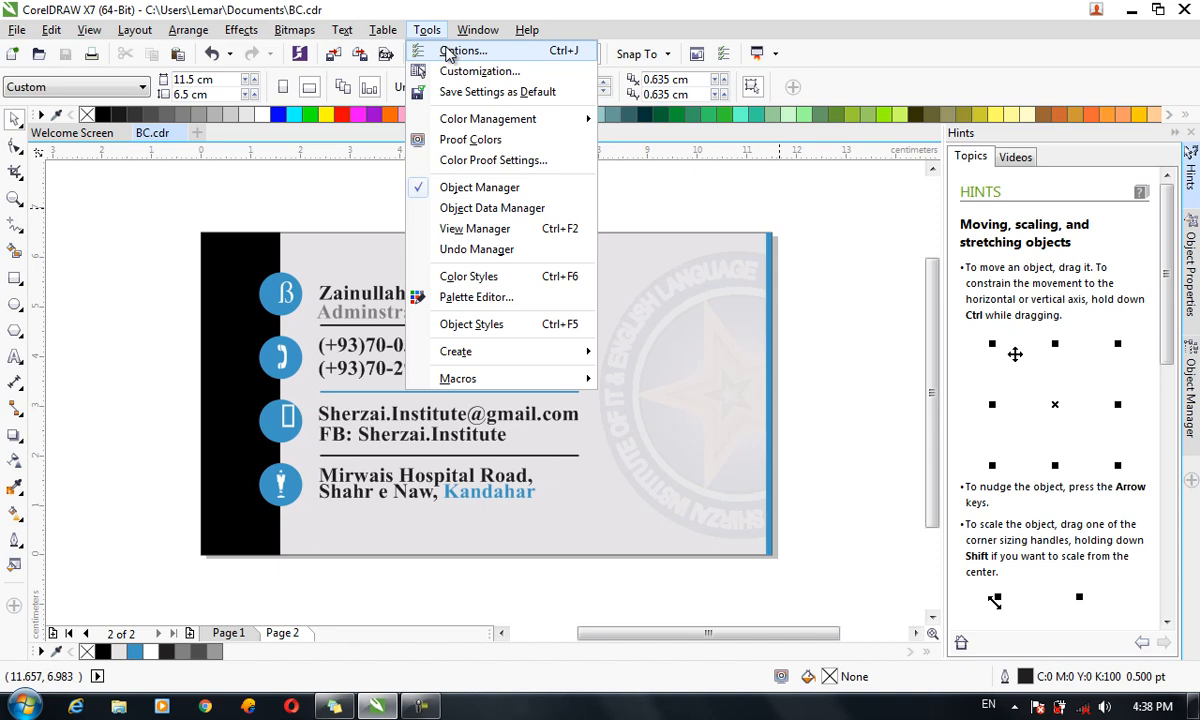
Open the Command Bars page of the customization options and review the default button size choices
{"action": "left_click", "coordinate": [445, 72]}
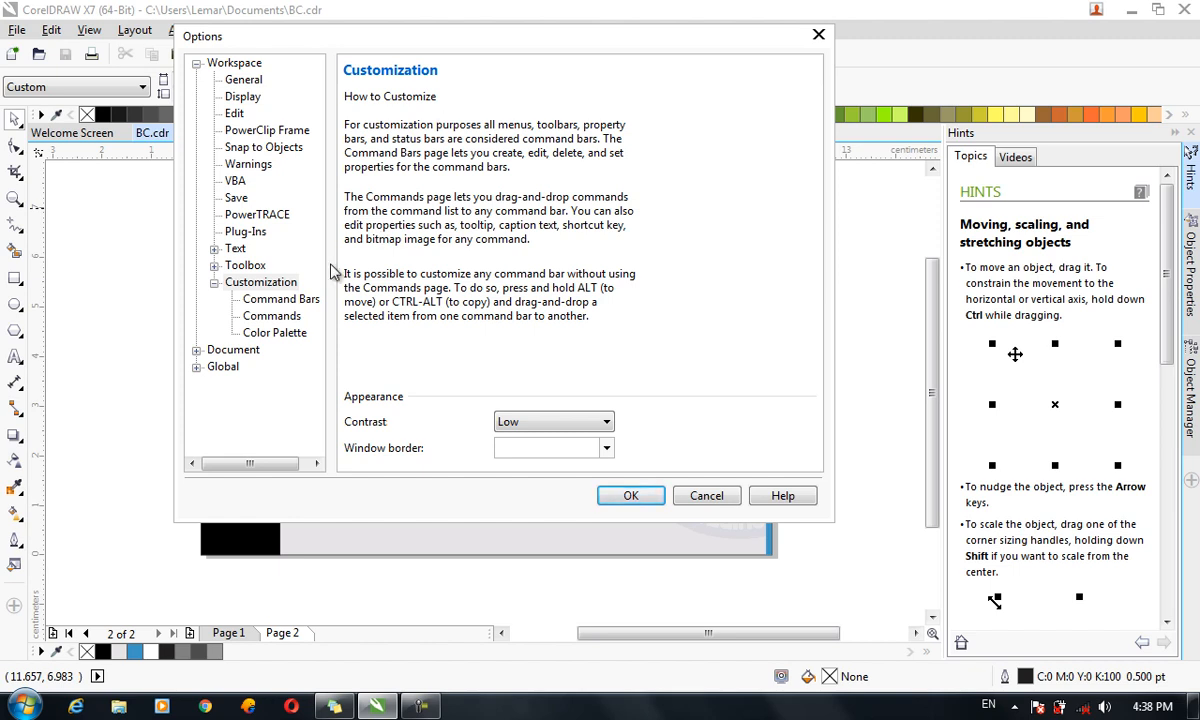
{"action": "left_click", "coordinate": [312, 300]}
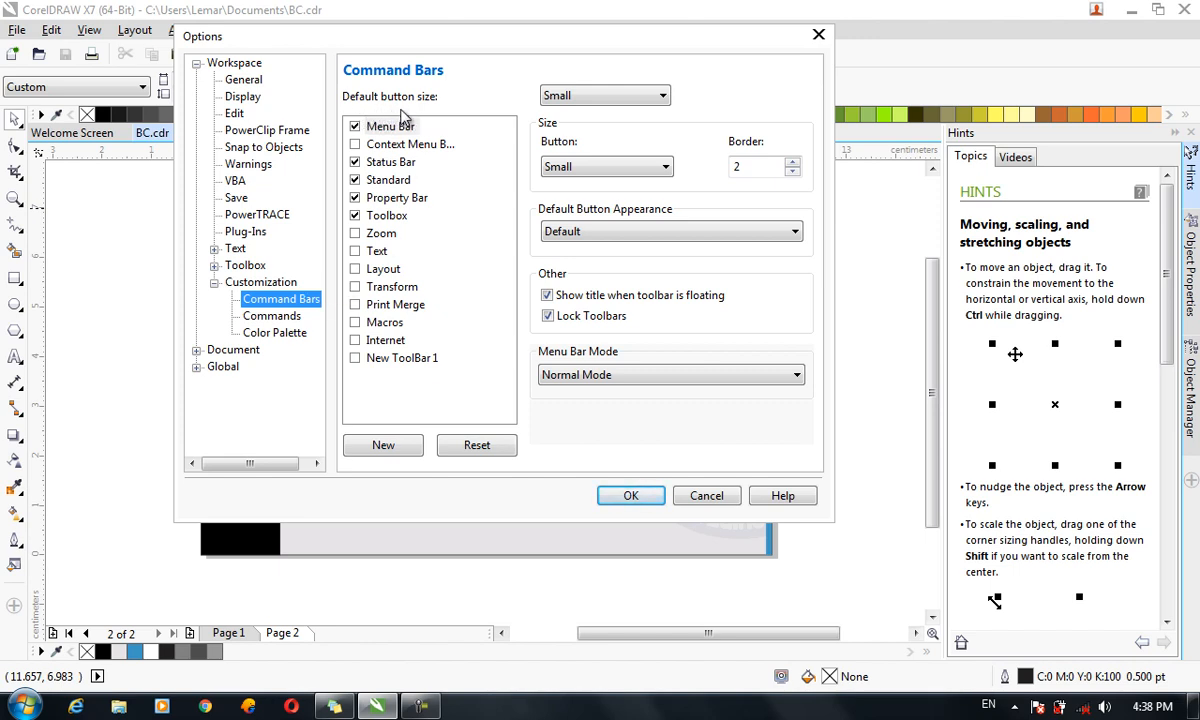
{"action": "left_click", "coordinate": [558, 96]}
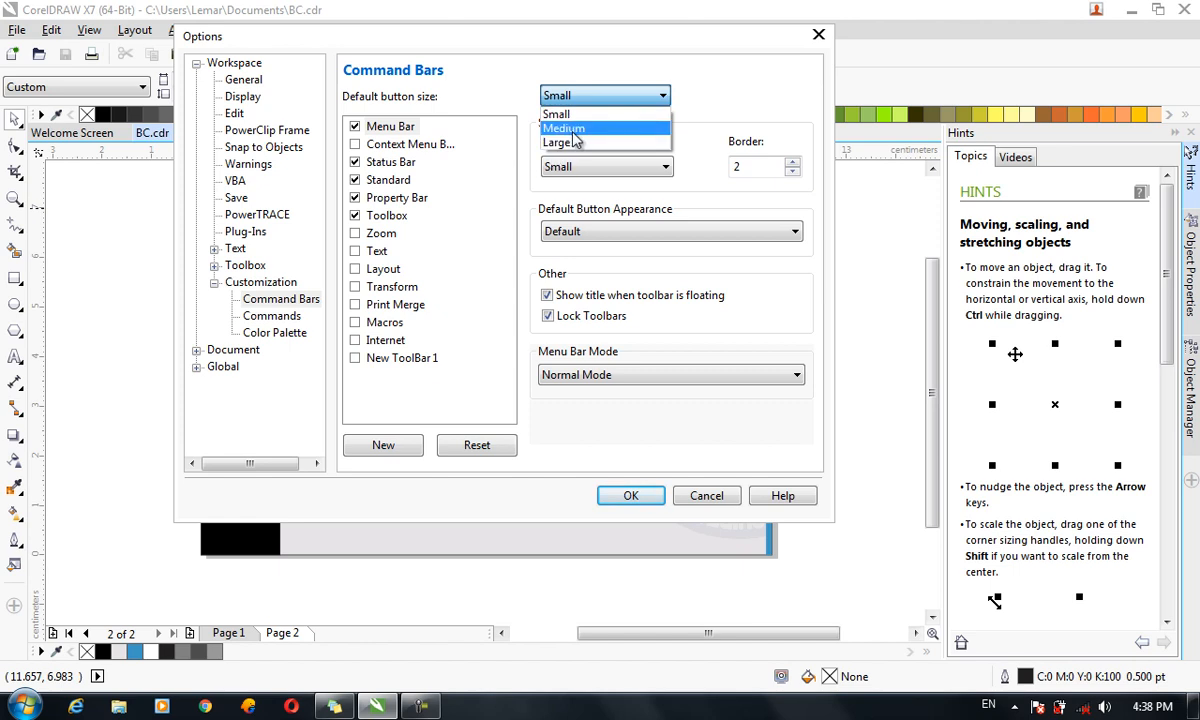
{"action": "left_click", "coordinate": [720, 83]}
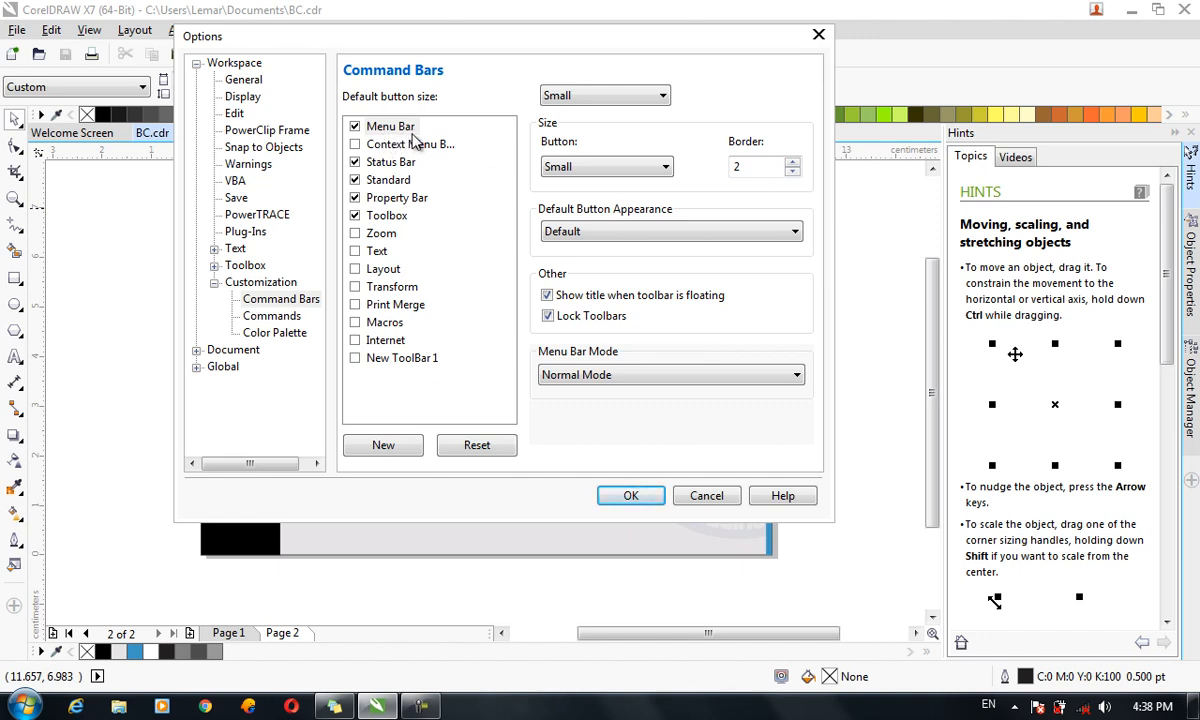
Toggle the visibility of the Menu Bar, Context Menu Bar, Status Bar and Standard toolbar, restoring each one
{"action": "left_click", "coordinate": [356, 128]}
{"action": "left_click", "coordinate": [356, 127]}
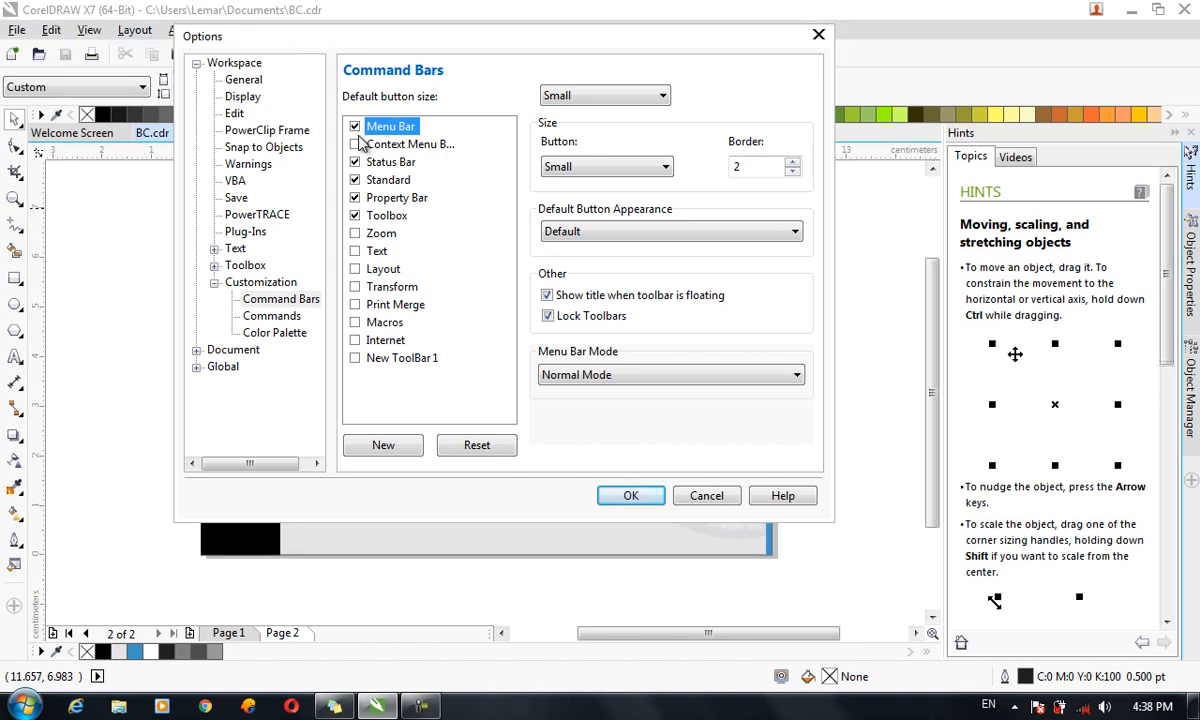
{"action": "left_click", "coordinate": [356, 145]}
{"action": "left_click", "coordinate": [356, 145]}
{"action": "left_click", "coordinate": [355, 162]}
{"action": "left_click", "coordinate": [355, 162]}
{"action": "left_click", "coordinate": [355, 162]}
{"action": "left_click", "coordinate": [355, 180]}
{"action": "left_click", "coordinate": [355, 162]}
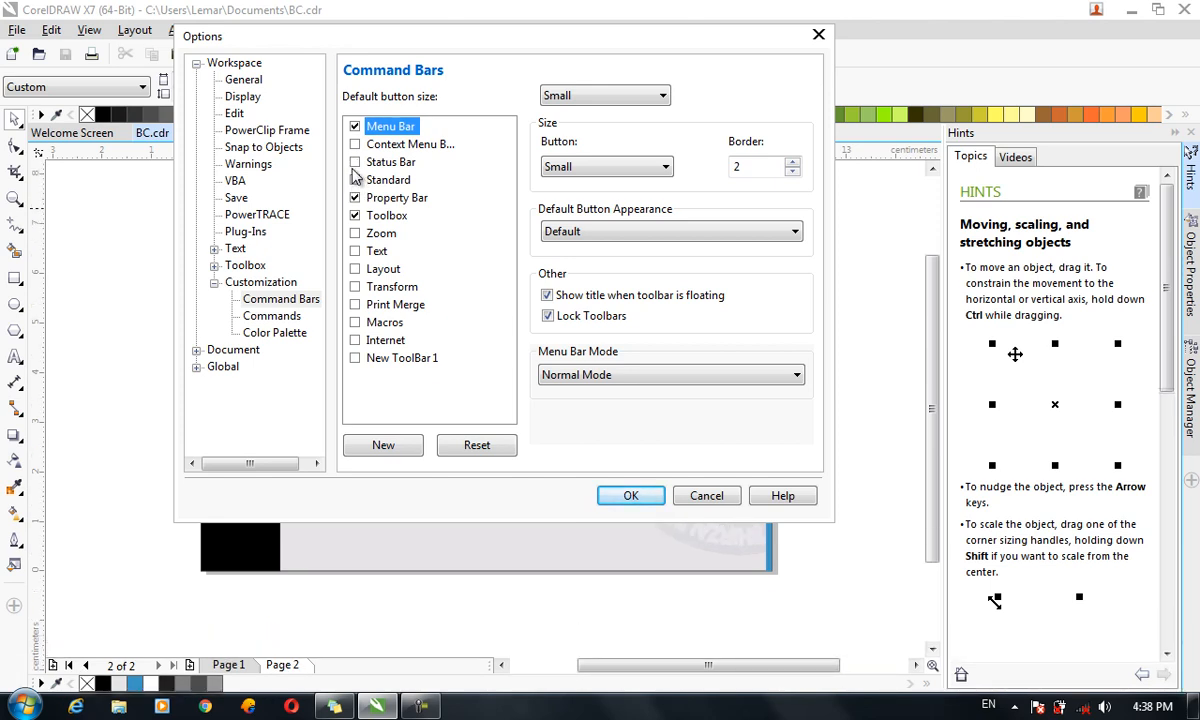
{"action": "left_click", "coordinate": [355, 180]}
{"action": "left_click", "coordinate": [355, 180]}
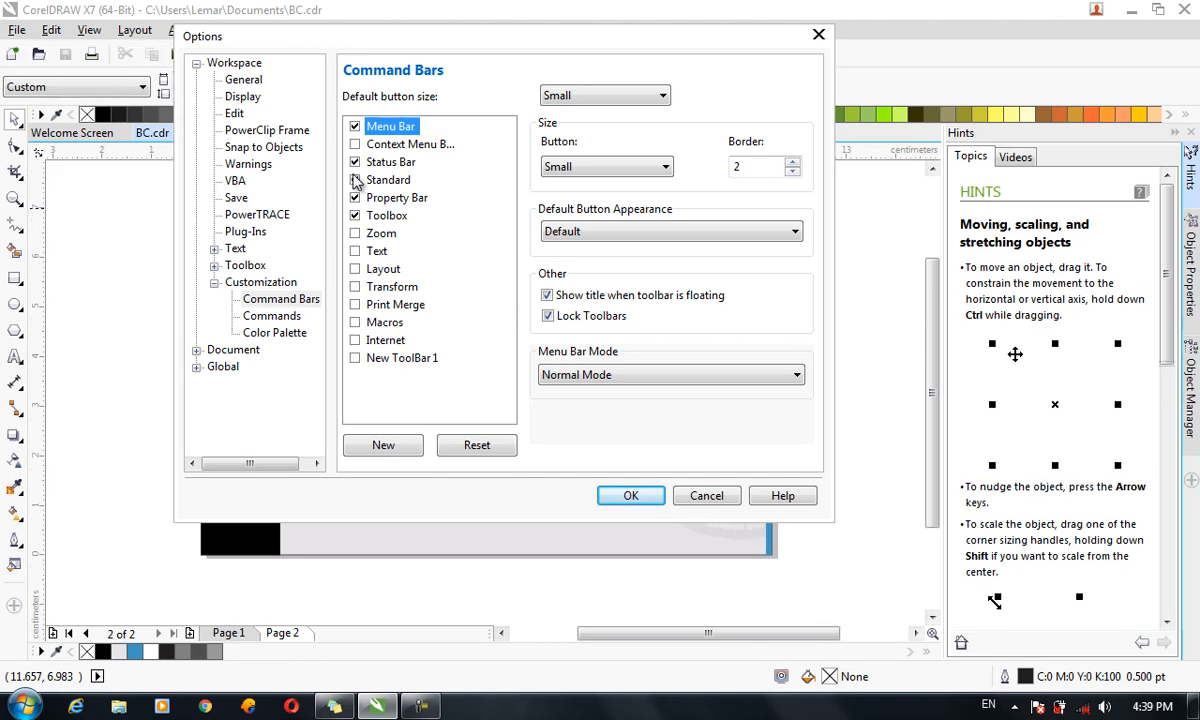
Hide and restore the Property Bar and Toolbox, and briefly show the Zoom toolbar
{"action": "left_click", "coordinate": [355, 198]}
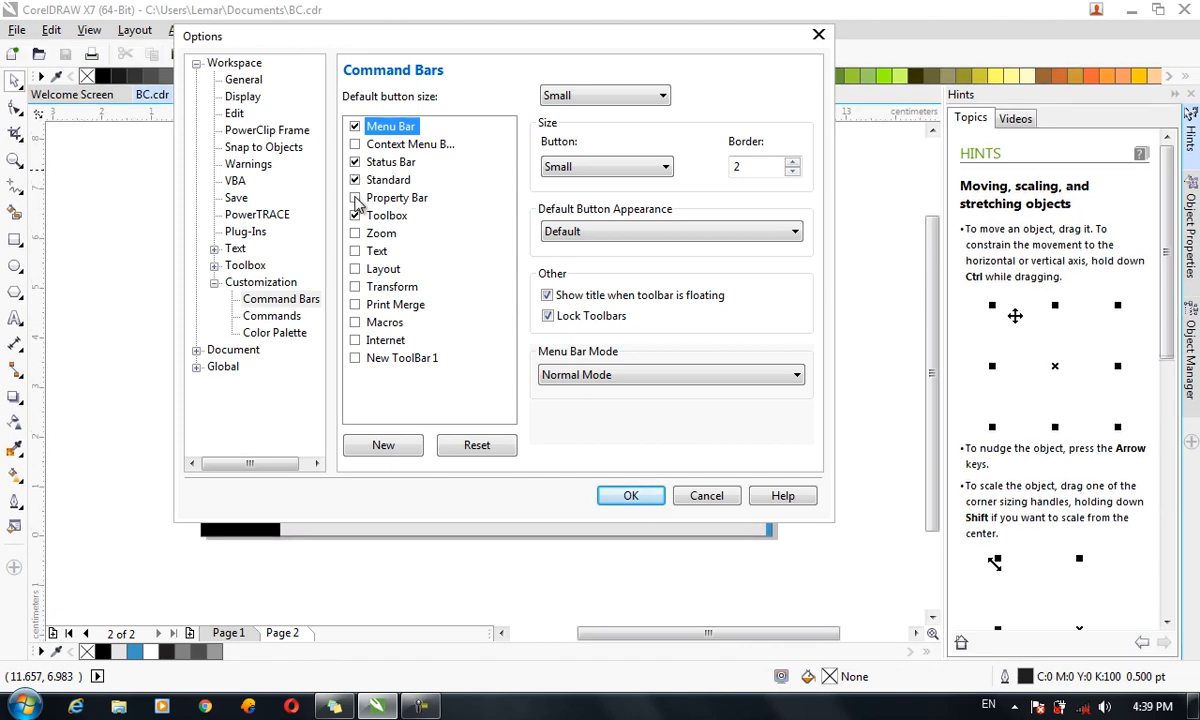
{"action": "left_click", "coordinate": [355, 198]}
{"action": "left_click", "coordinate": [355, 216]}
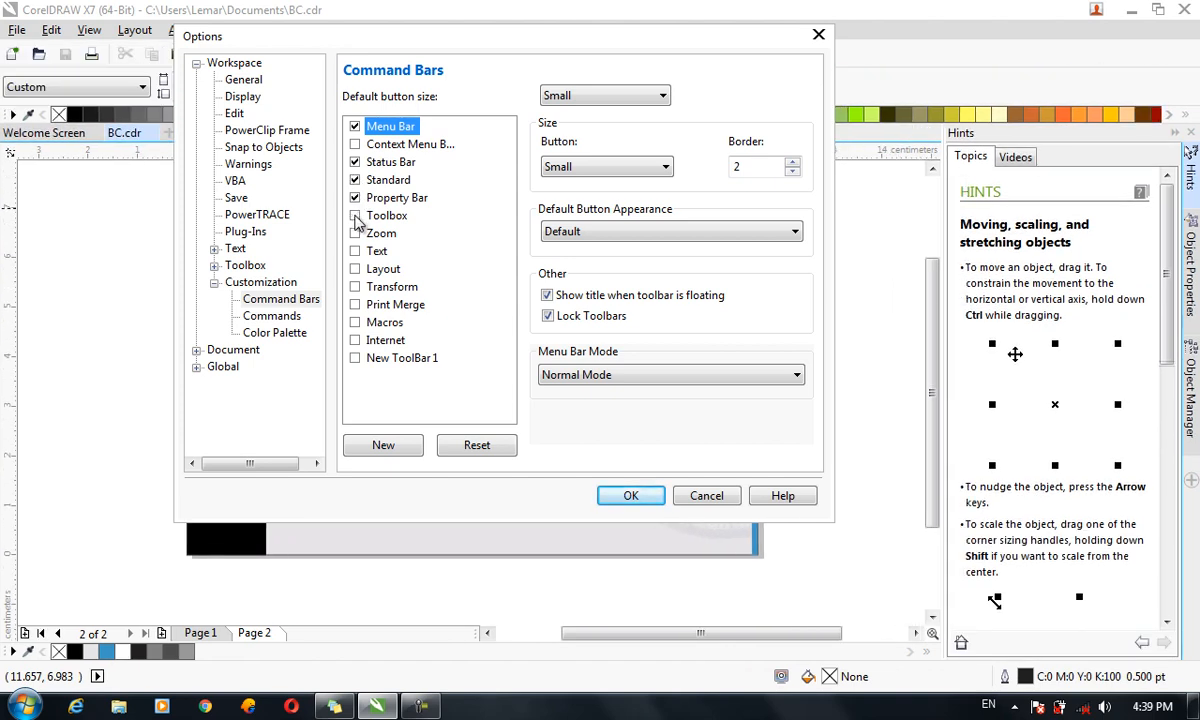
{"action": "left_click", "coordinate": [355, 216]}
{"action": "left_click", "coordinate": [355, 233]}
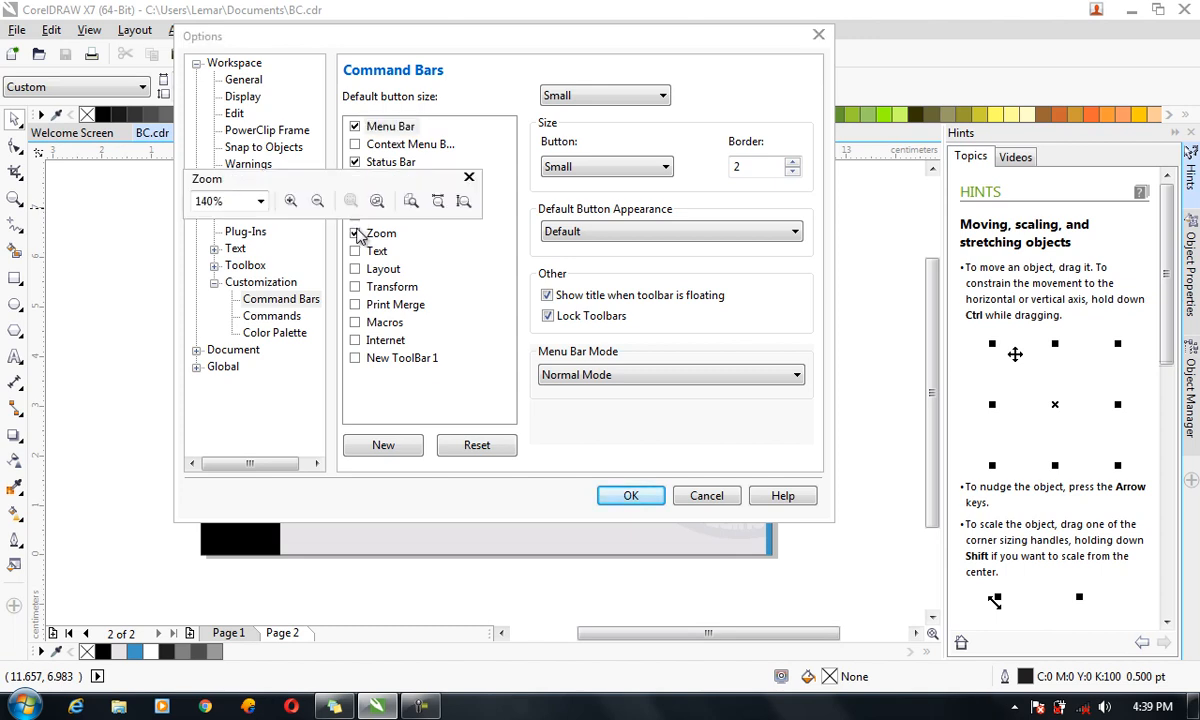
{"action": "left_click", "coordinate": [356, 233]}
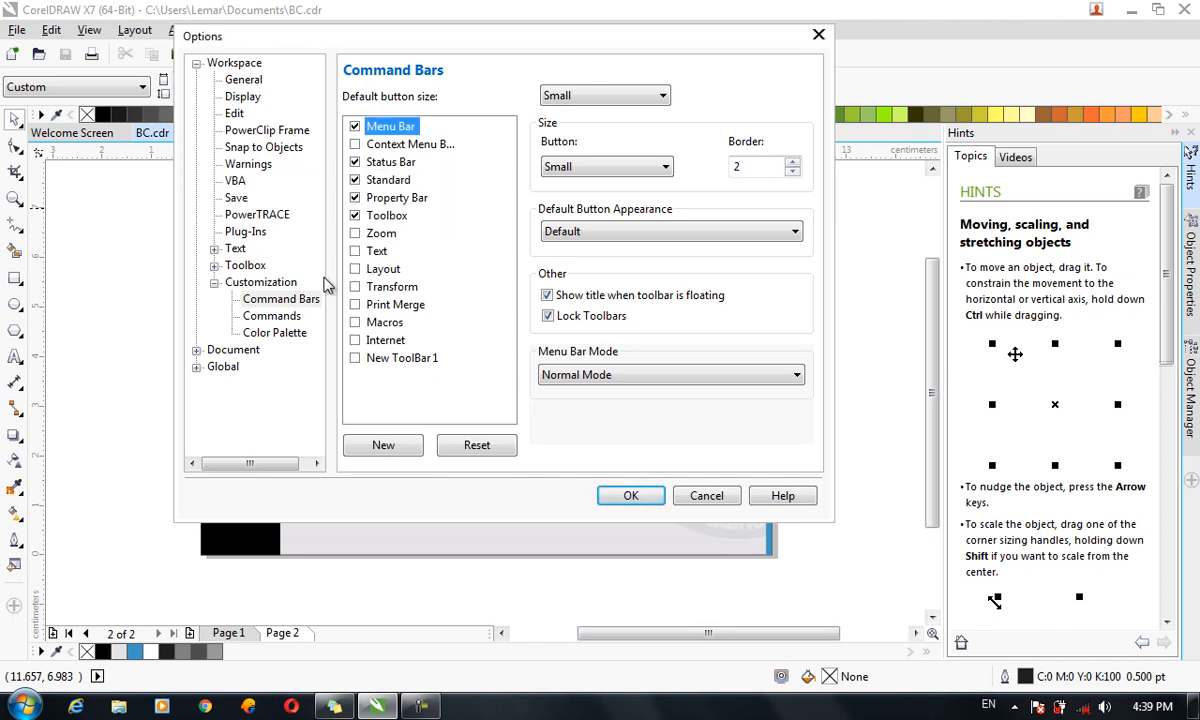
Open the Commands customization page and list the commands of the File category
{"action": "left_click", "coordinate": [294, 318]}
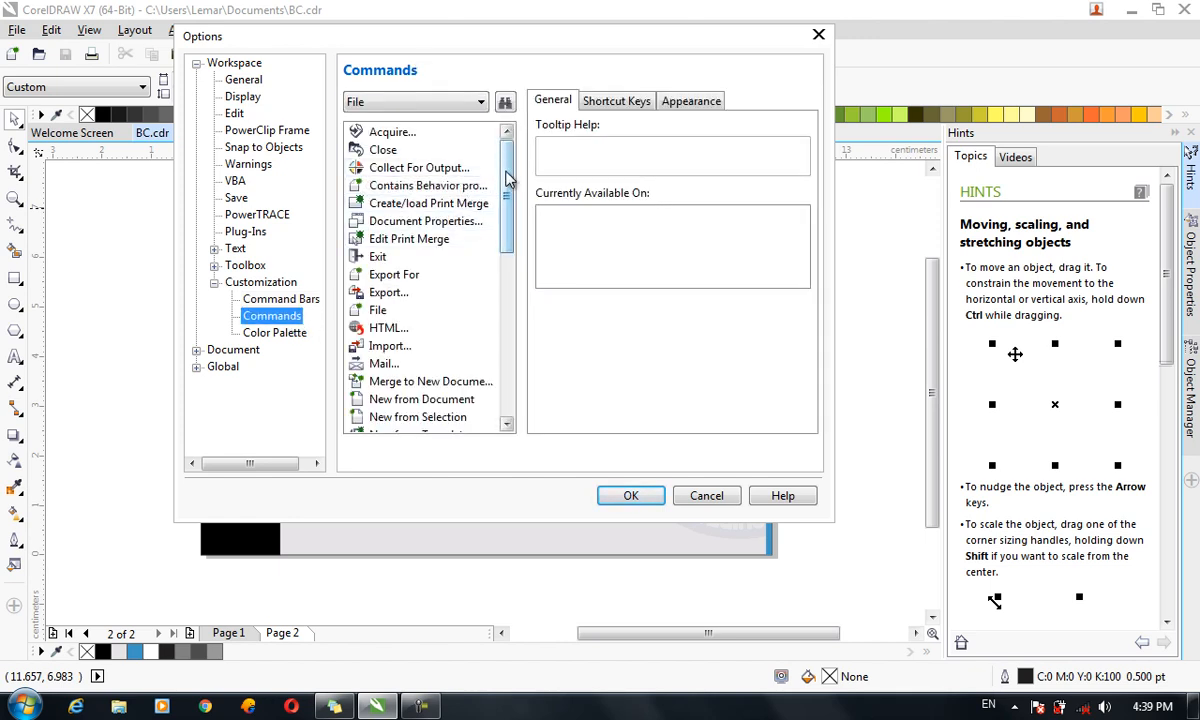
{"action": "left_click_drag", "start_coordinate": [508, 182], "coordinate": [507, 185]}
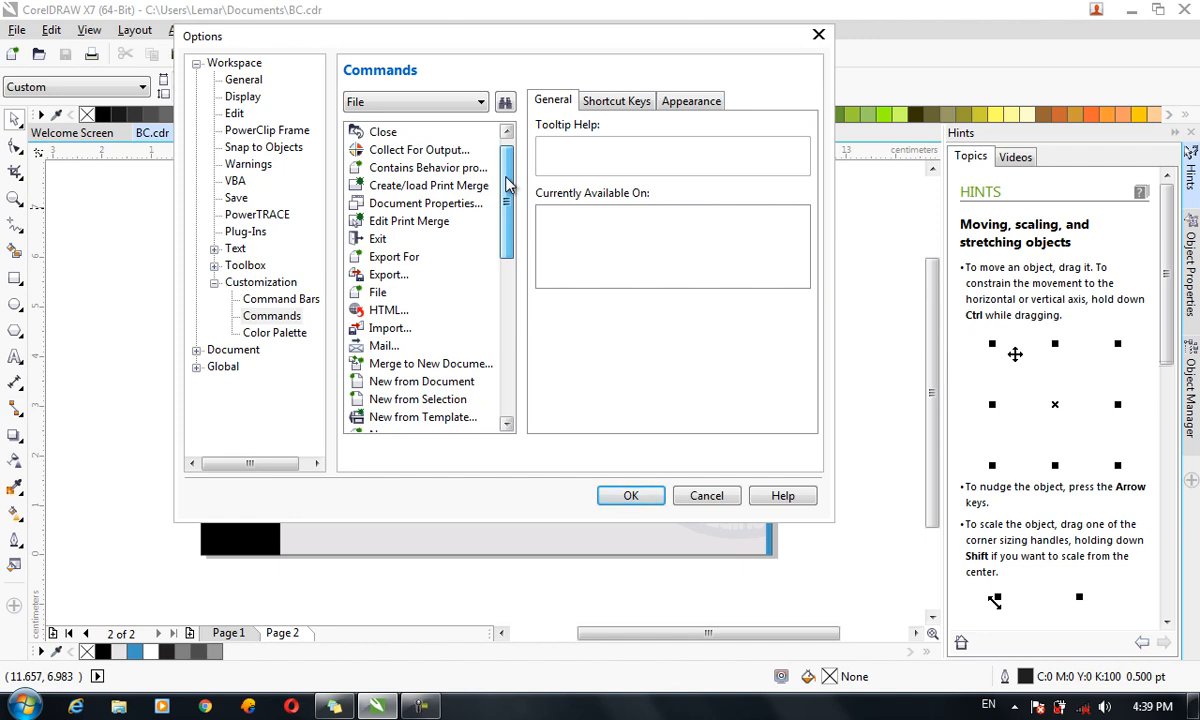
{"action": "left_click_drag", "start_coordinate": [507, 185], "coordinate": [496, 161]}
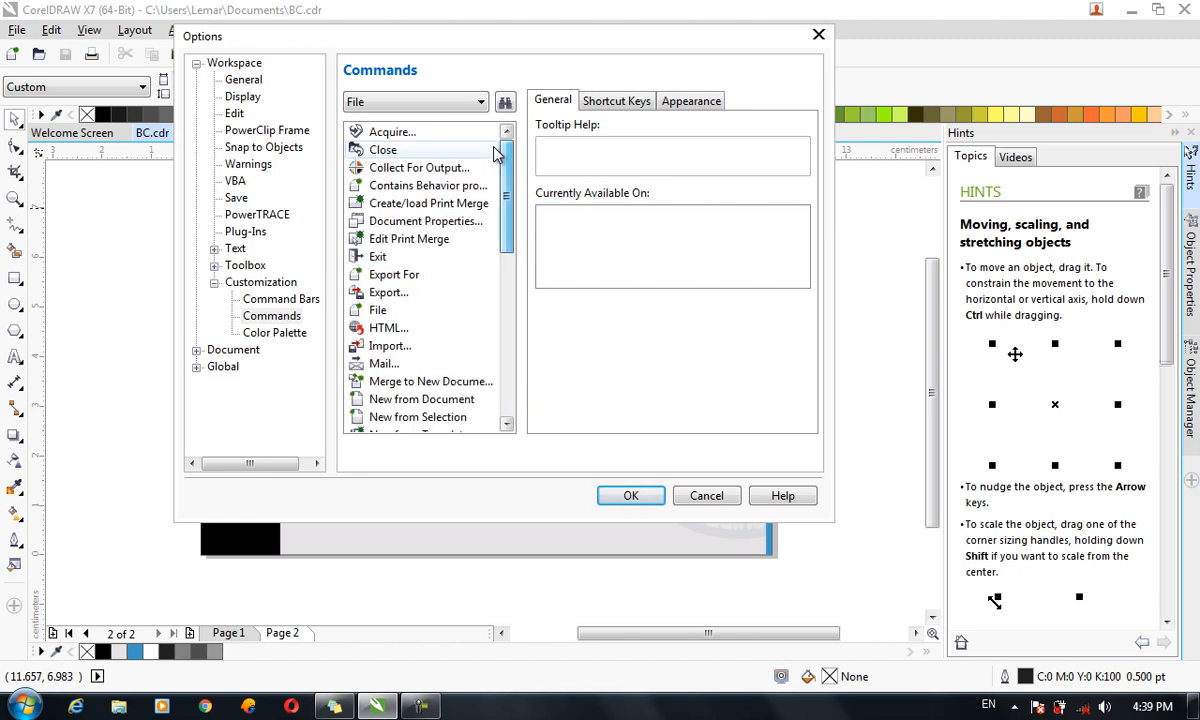
{"action": "left_click", "coordinate": [481, 102]}
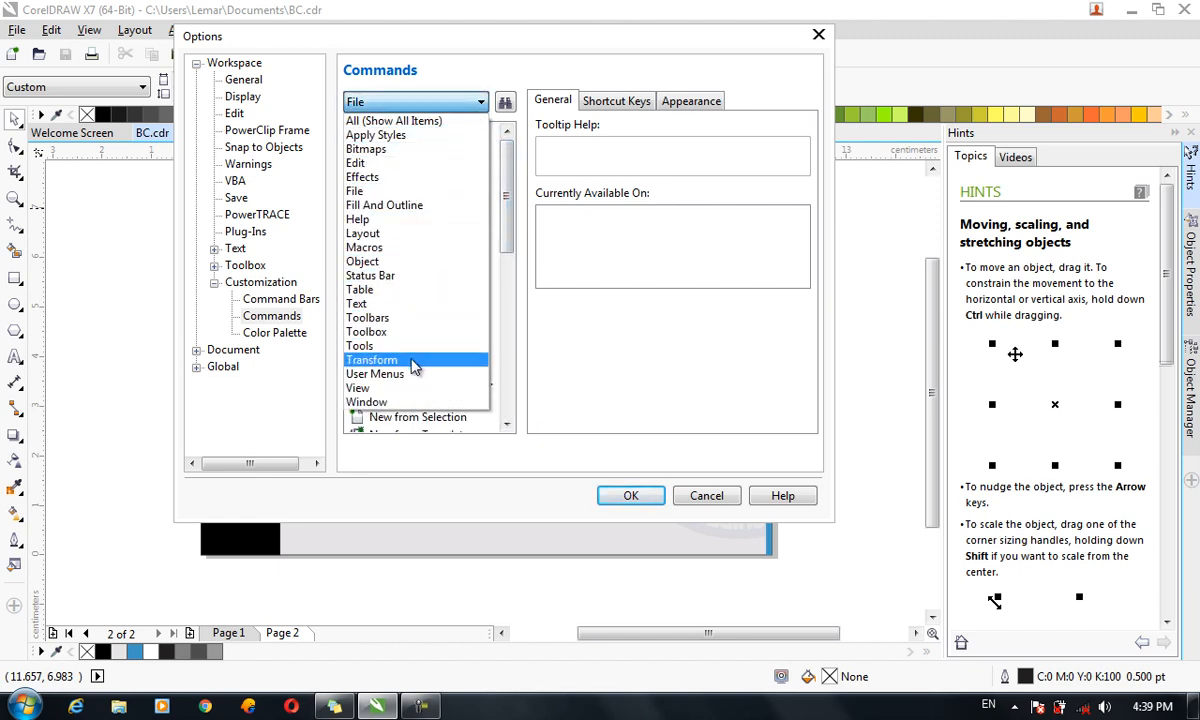
{"action": "left_click", "coordinate": [396, 191]}
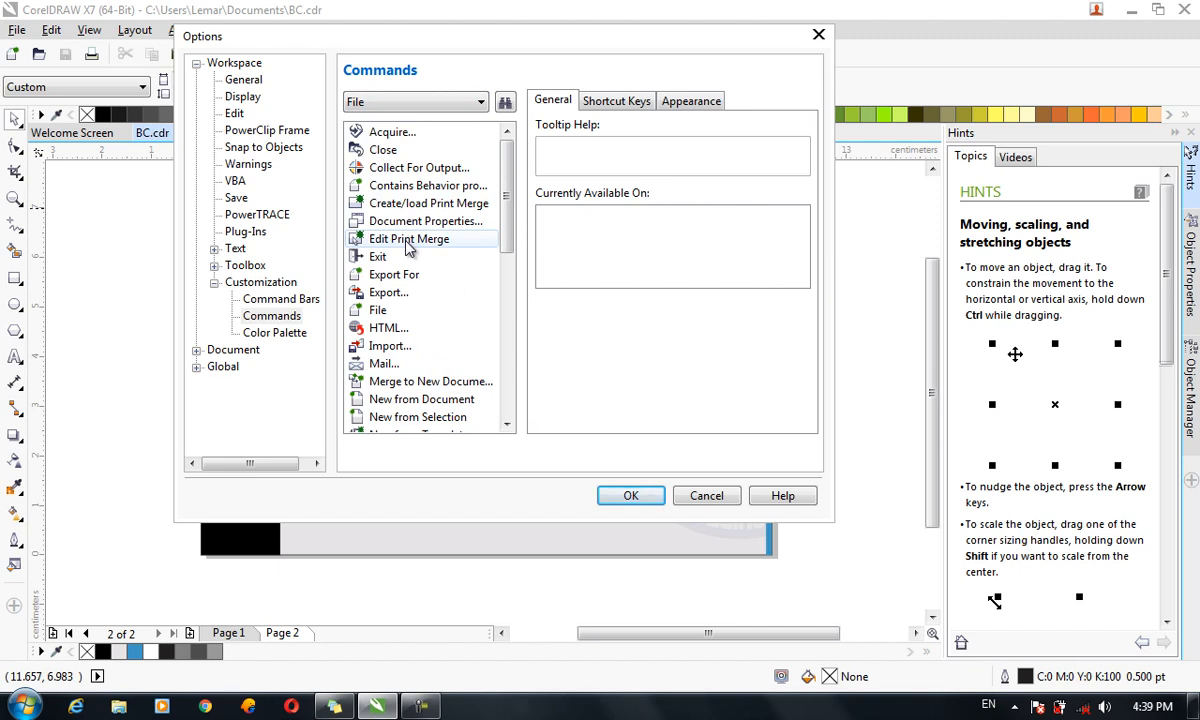
Select the Exit command and review its tooltip help and the menus that contain it
{"action": "left_click", "coordinate": [400, 258]}
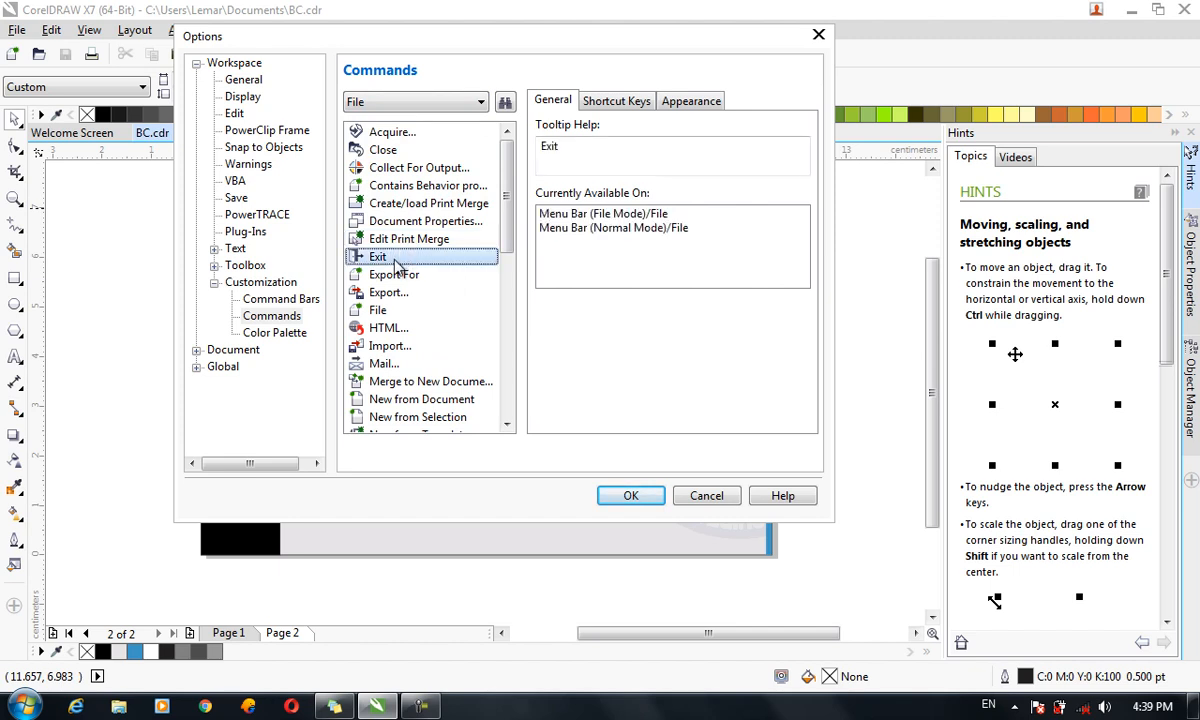
{"action": "left_click", "coordinate": [562, 160]}
{"action": "double_click", "coordinate": [544, 150]}
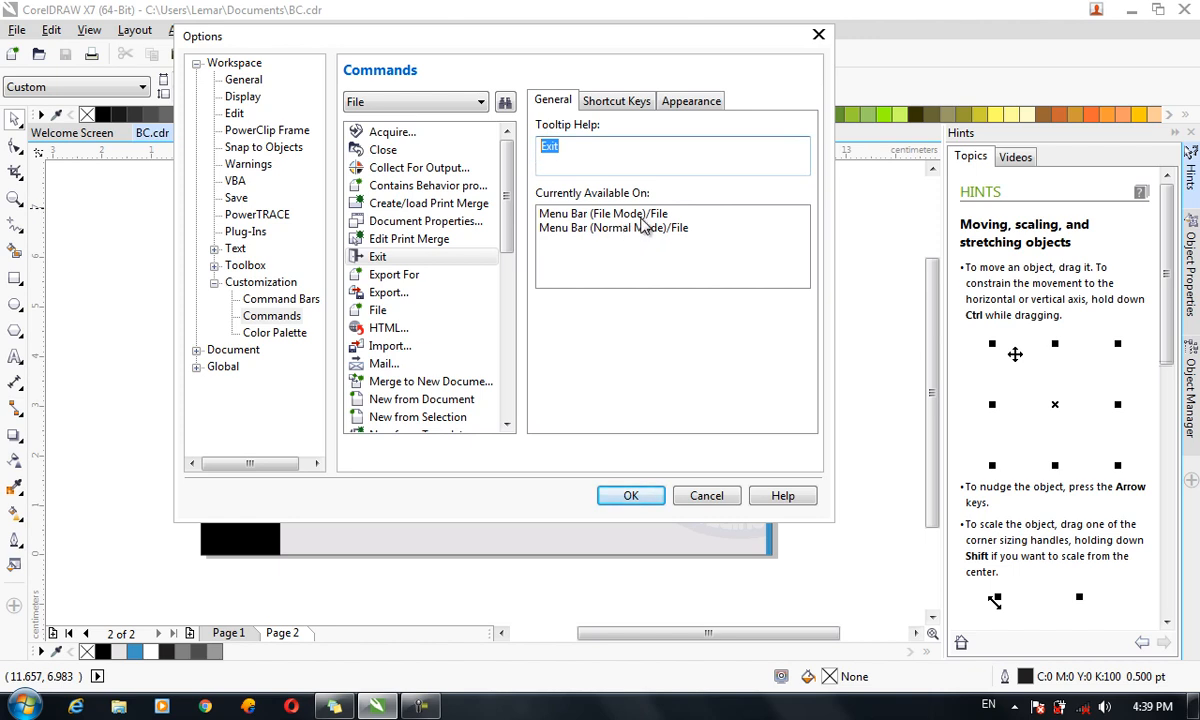
{"action": "left_click", "coordinate": [619, 223]}
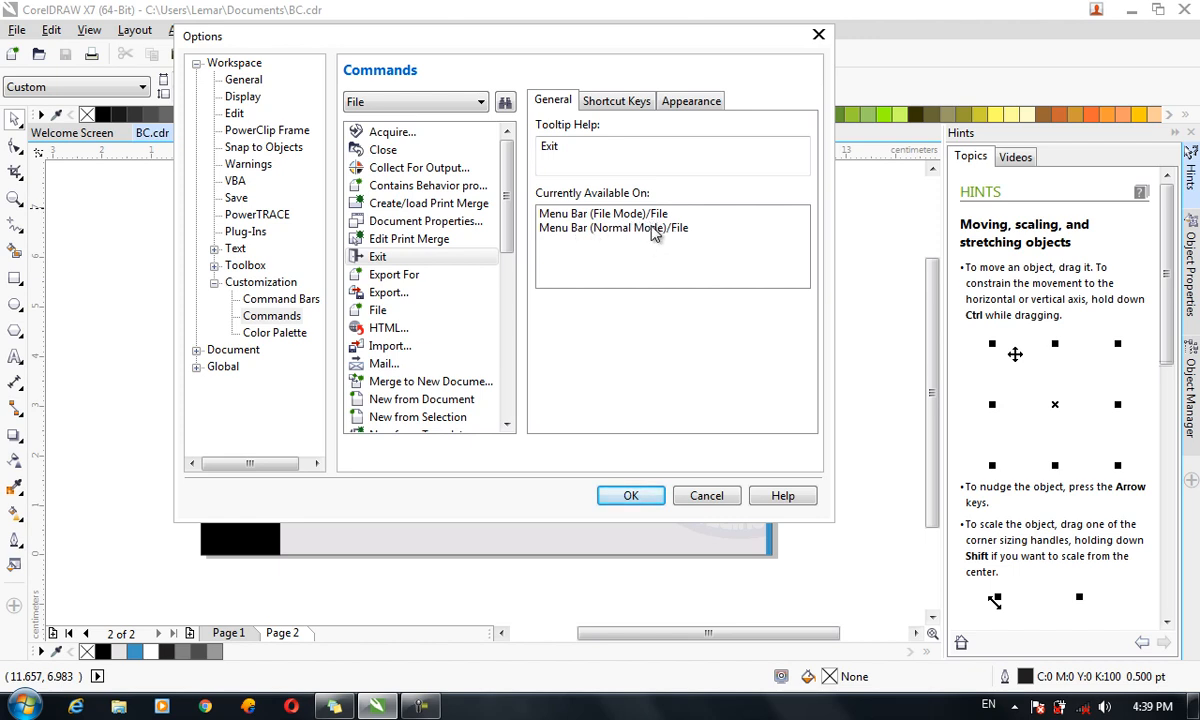
Assign Ctrl+Alt+End as an additional shortcut for the Exit command and accept the options
{"action": "left_click", "coordinate": [618, 103]}
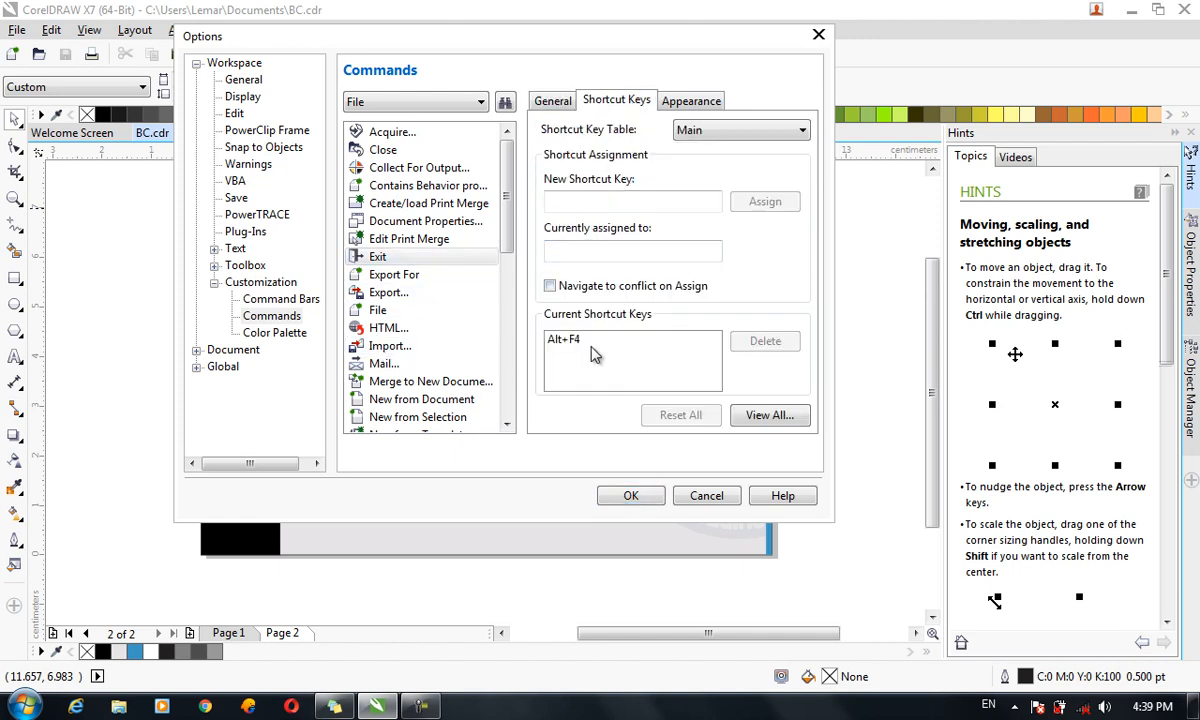
{"action": "left_click", "coordinate": [567, 201]}
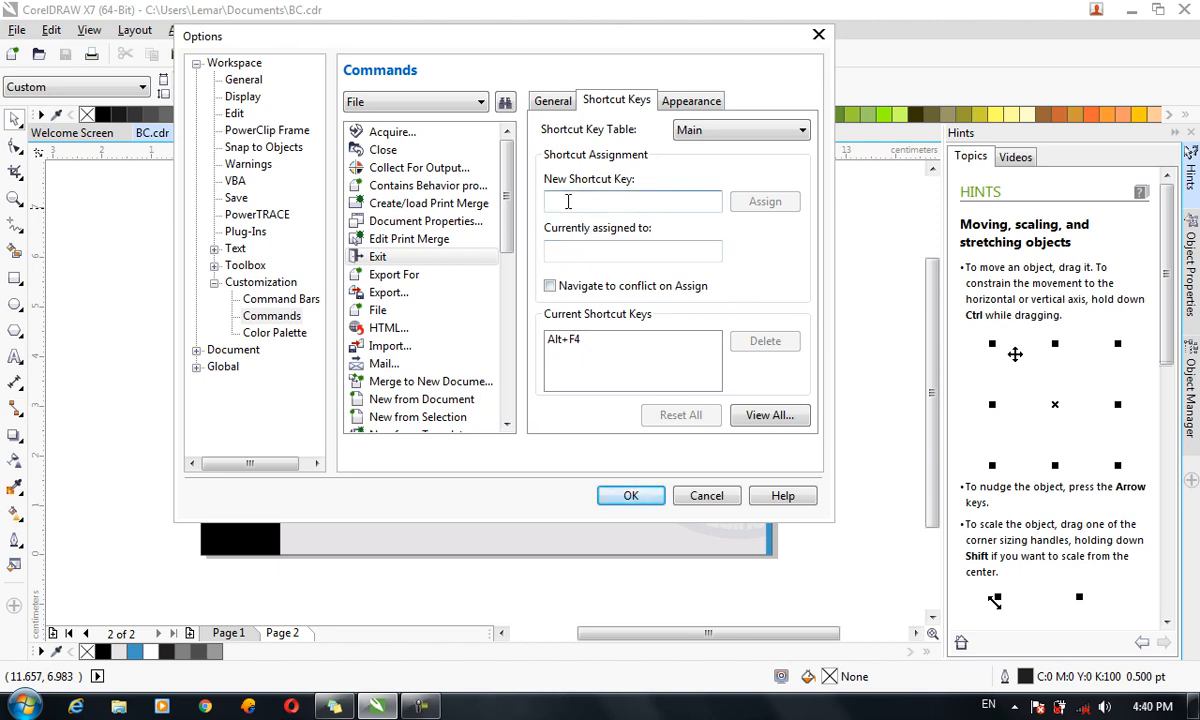
{"action": "key", "text": "ctrl+alt+End"}
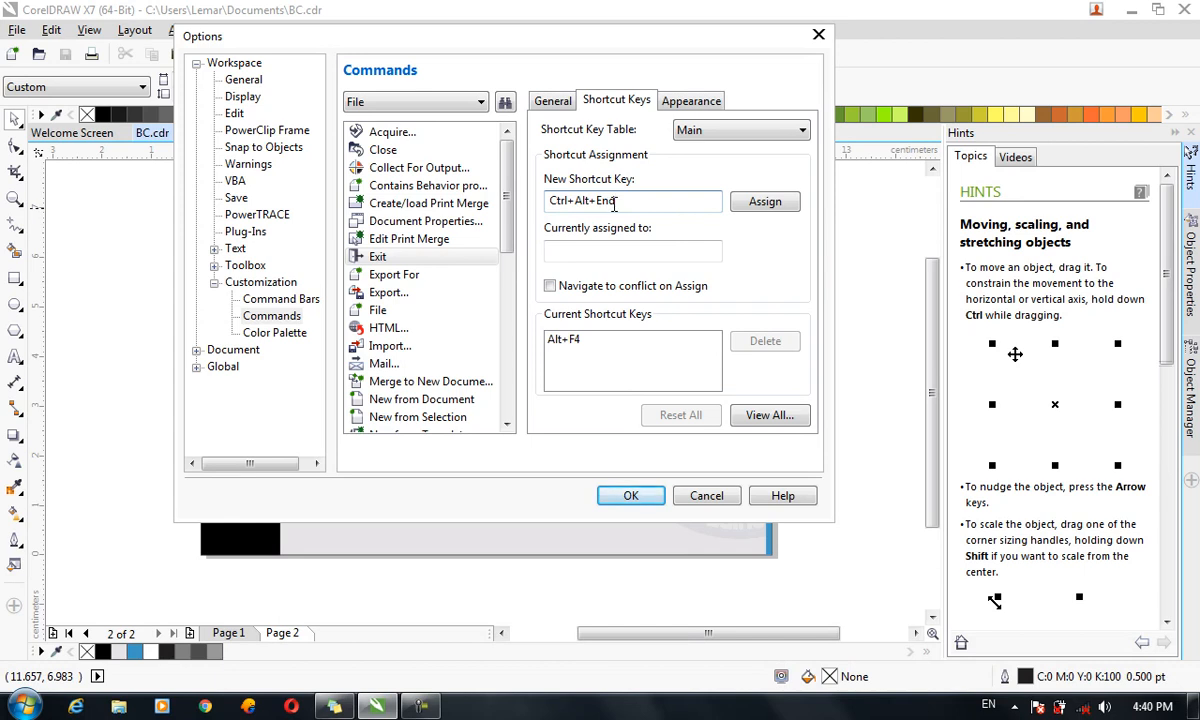
{"action": "left_click", "coordinate": [770, 202]}
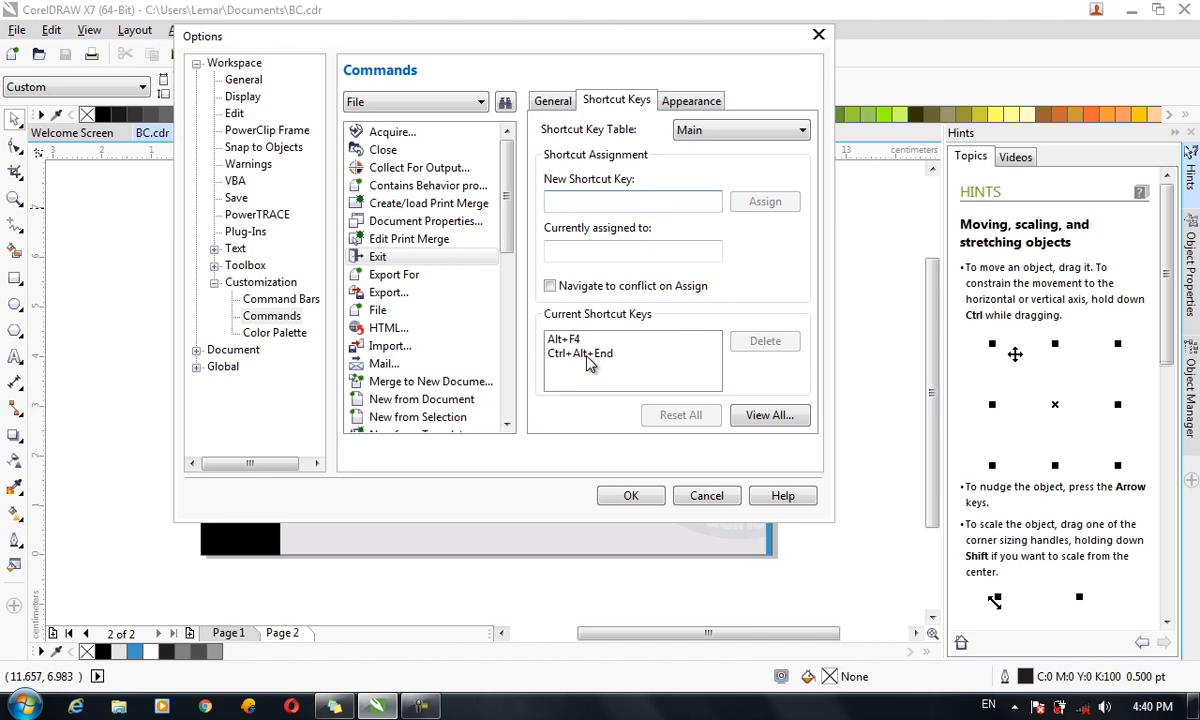
{"action": "left_click", "coordinate": [640, 499]}
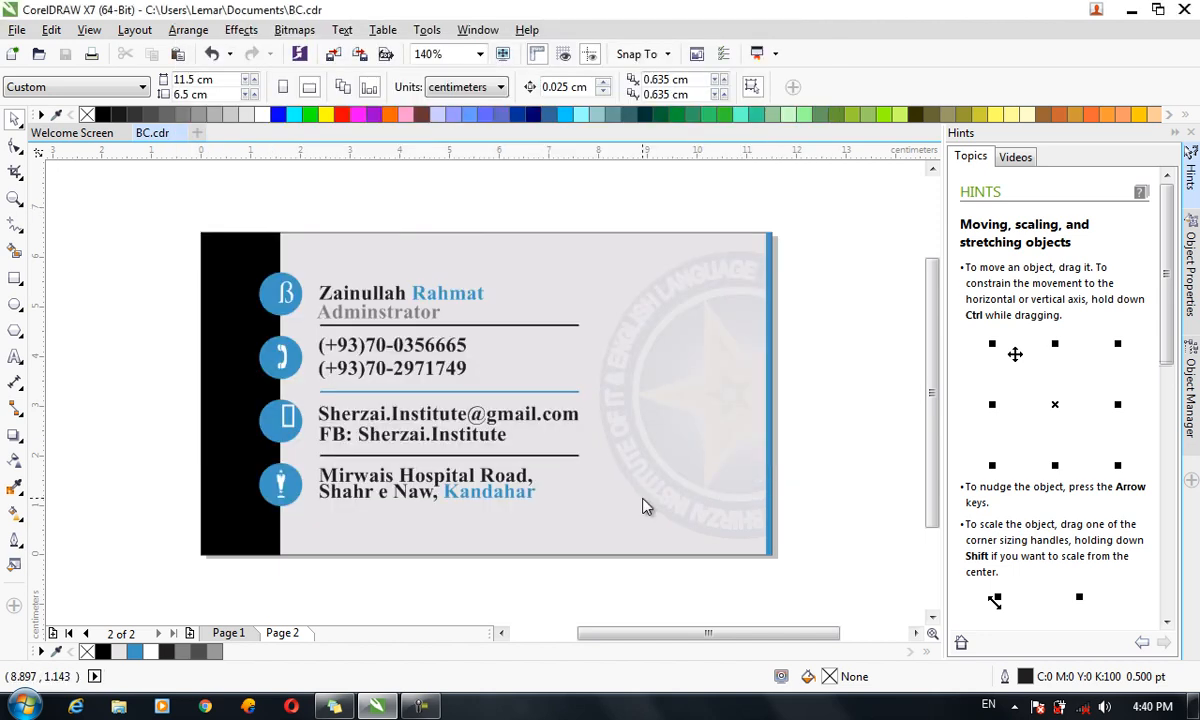
Exit CorelDRAW with the Exit command's shortcuts and dismiss the viewer mode notice
{"action": "key", "text": "ctrl+alt+1"}
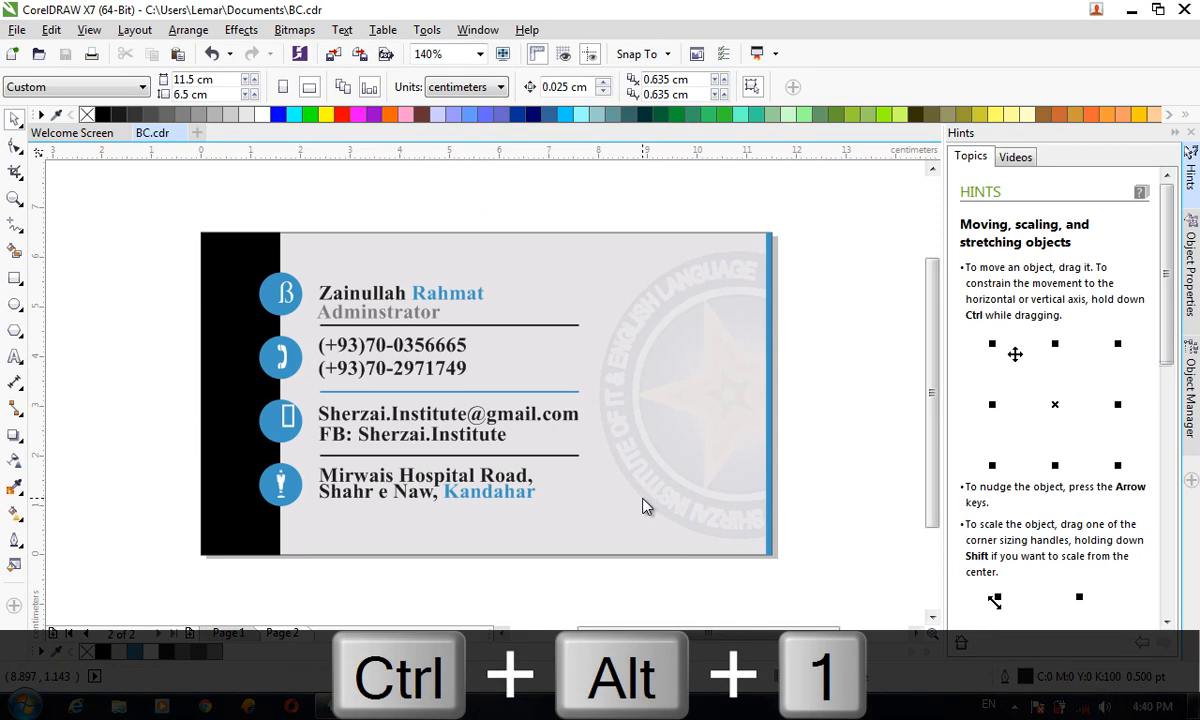
{"action": "key", "text": "alt+F4"}
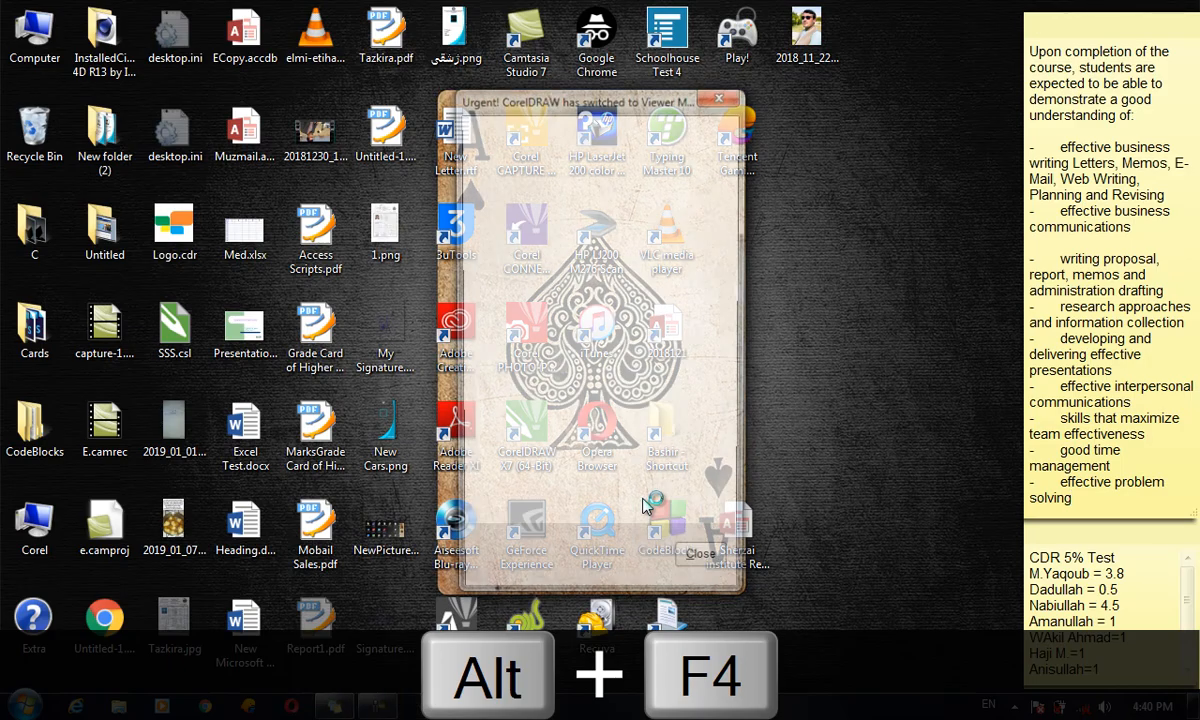
{"action": "left_click", "coordinate": [703, 567]}
Reopen CorelDRAW X7 with the recent file BComuunication.cdr
{"action": "left_click", "coordinate": [22, 706]}
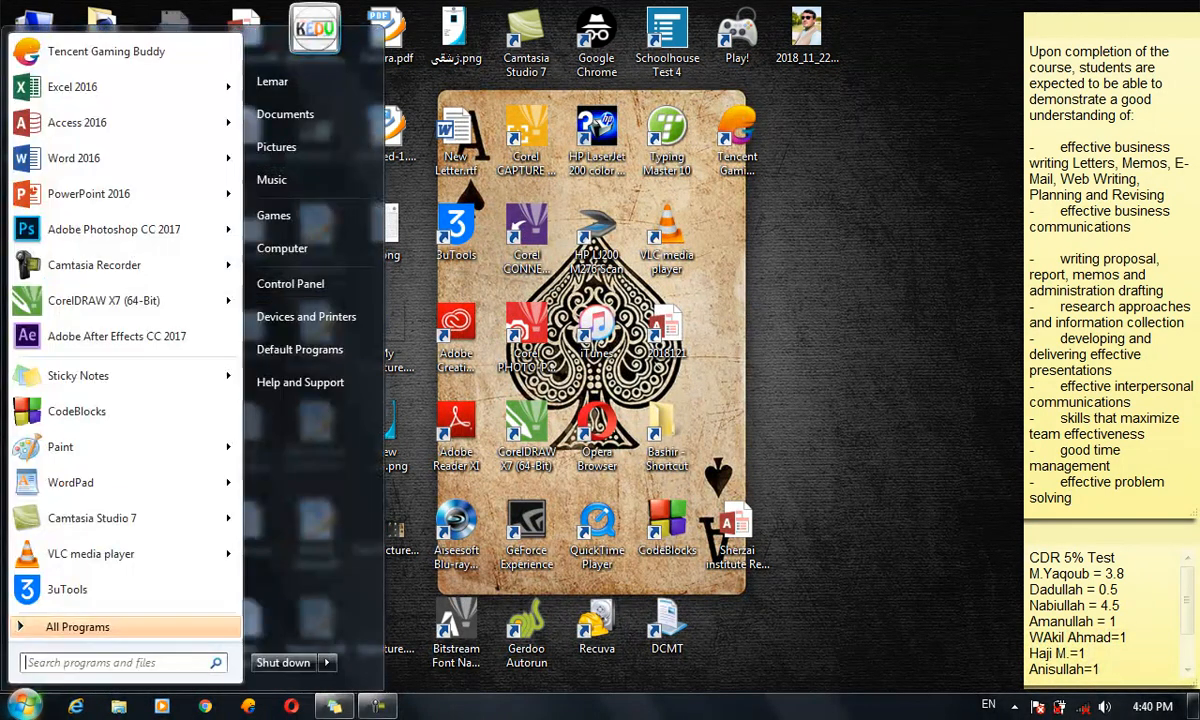
{"action": "mouse_move", "coordinate": [122, 303]}
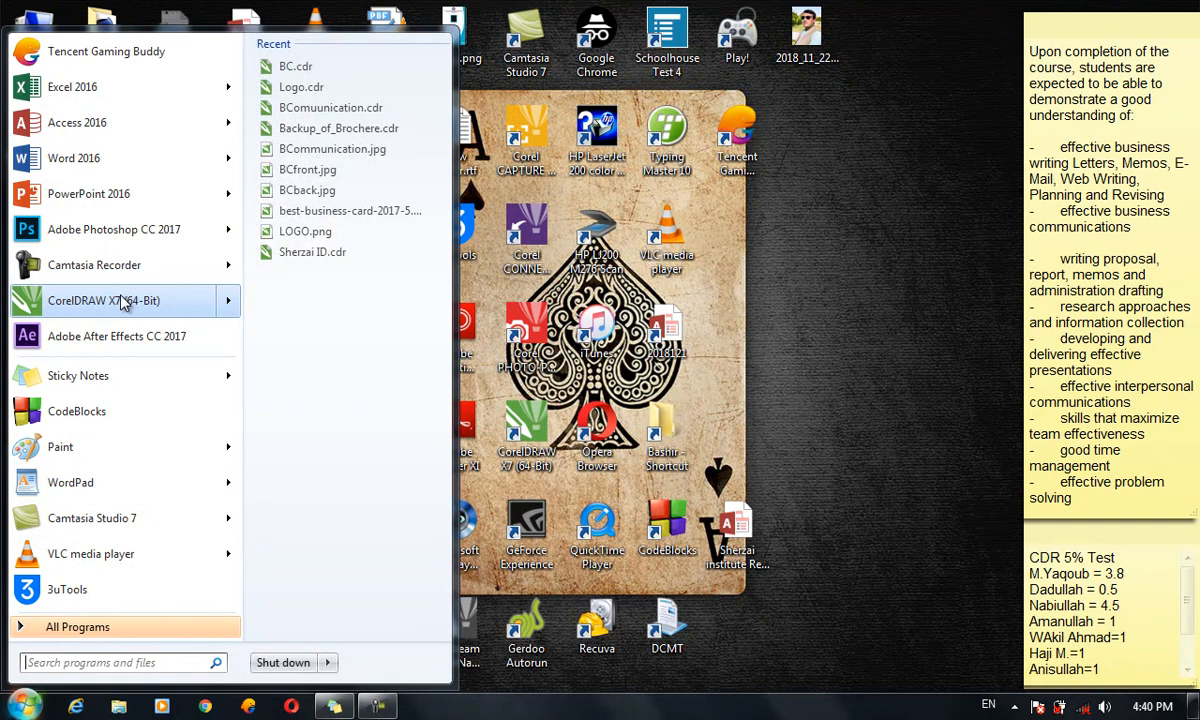
{"action": "left_click", "coordinate": [400, 107]}
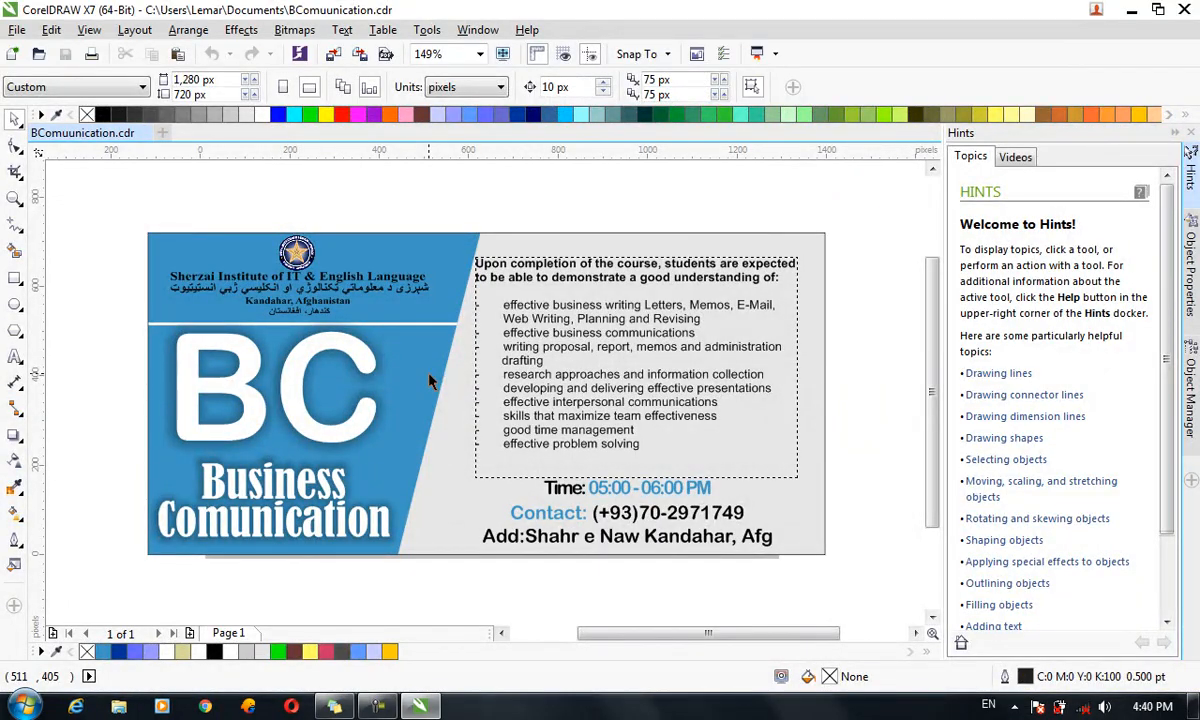
{"action": "left_click", "coordinate": [466, 30]}
{"action": "mouse_move", "coordinate": [430, 30]}
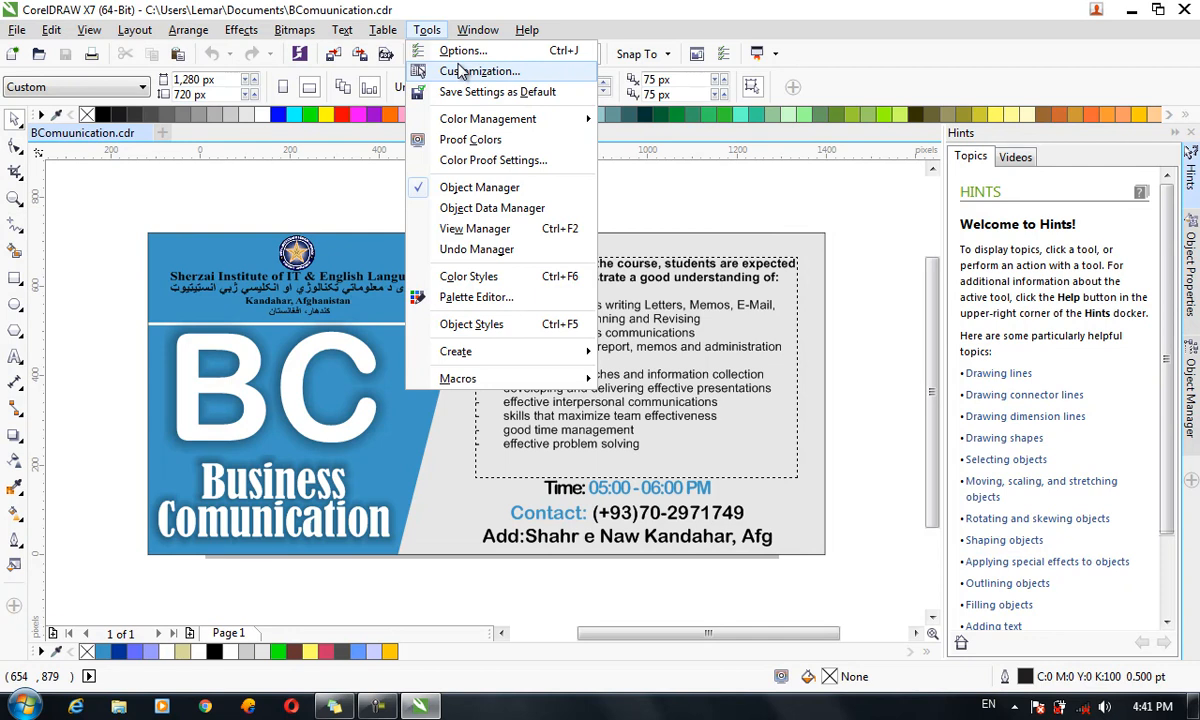
{"action": "key", "text": "Escape"}
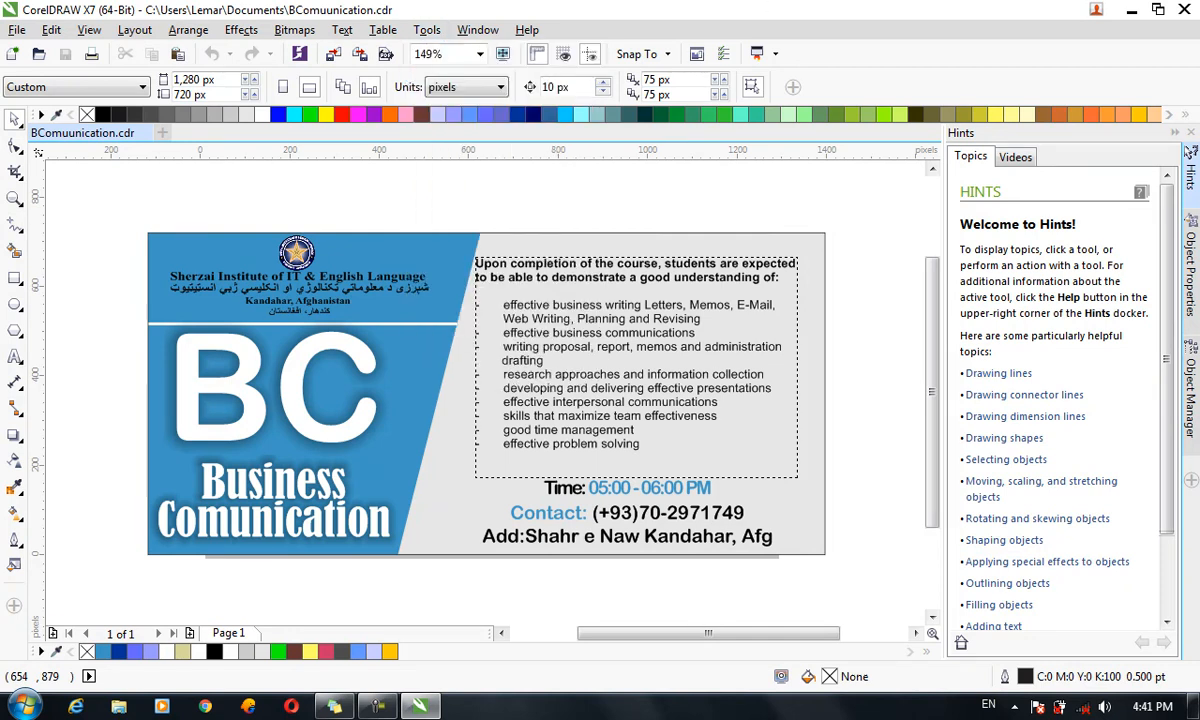
Close CorelDRAW X7 and relaunch it with the current workspace overwritten by the factory default, dismissing the viewer mode notices
{"action": "left_click", "coordinate": [1186, 12]}
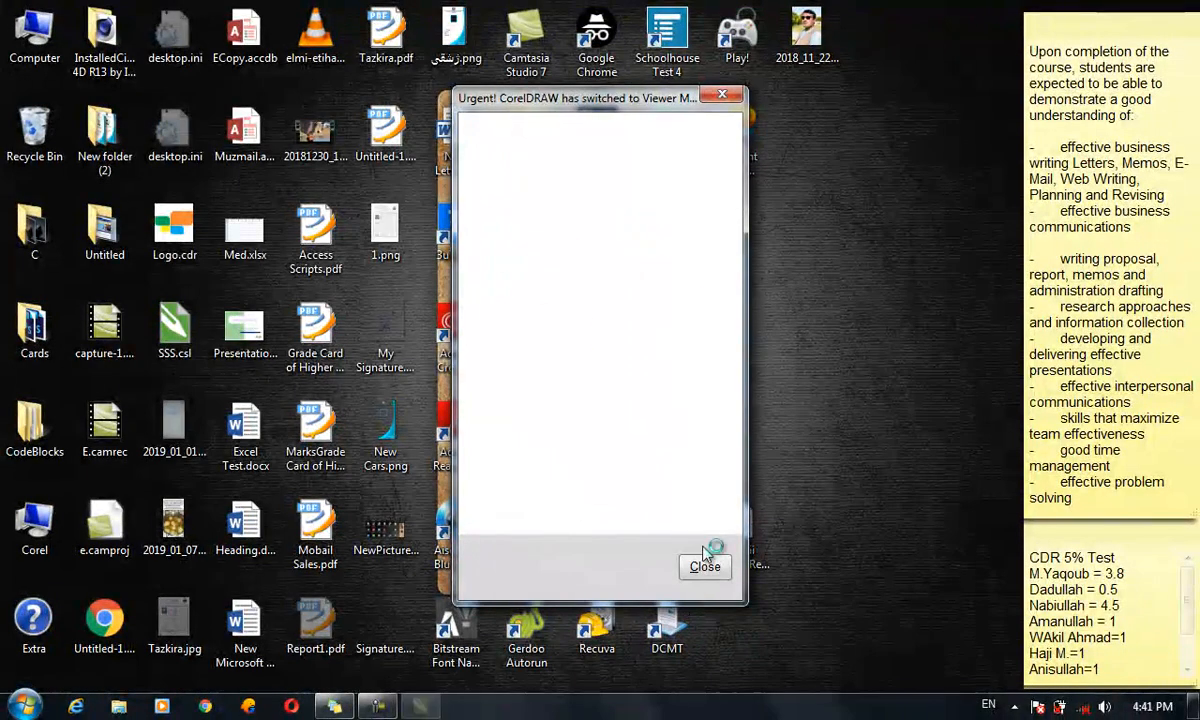
{"action": "left_click", "coordinate": [705, 566]}
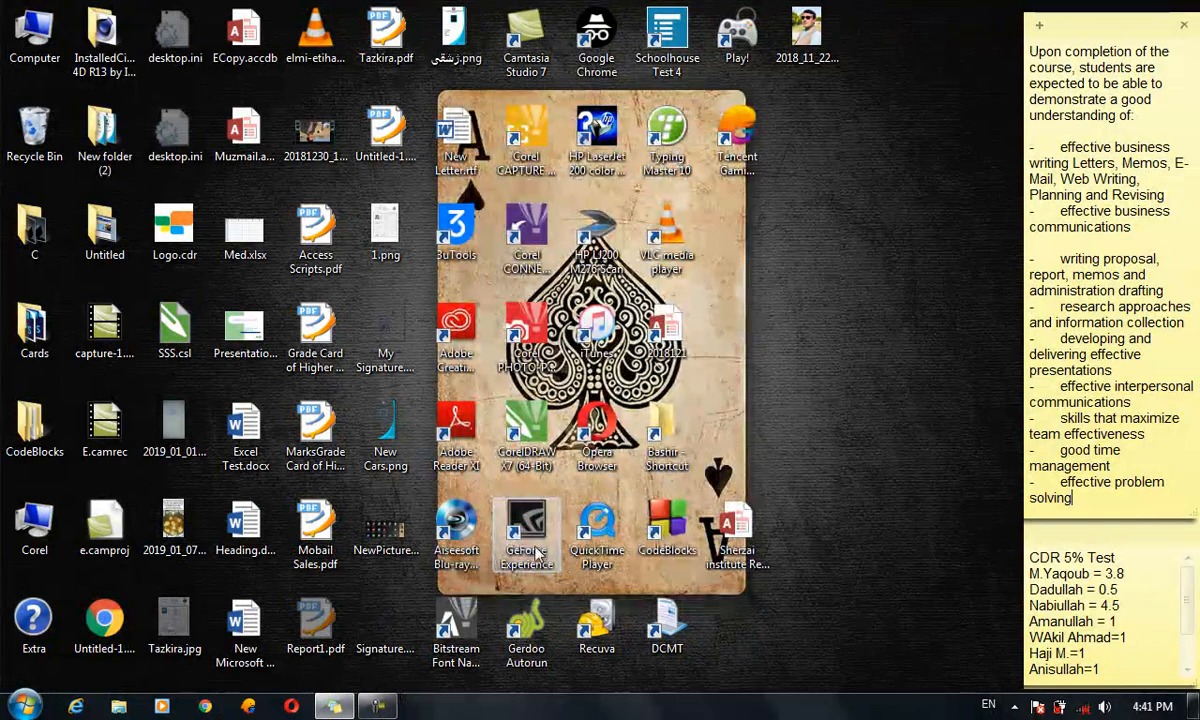
{"action": "left_click", "coordinate": [529, 431]}
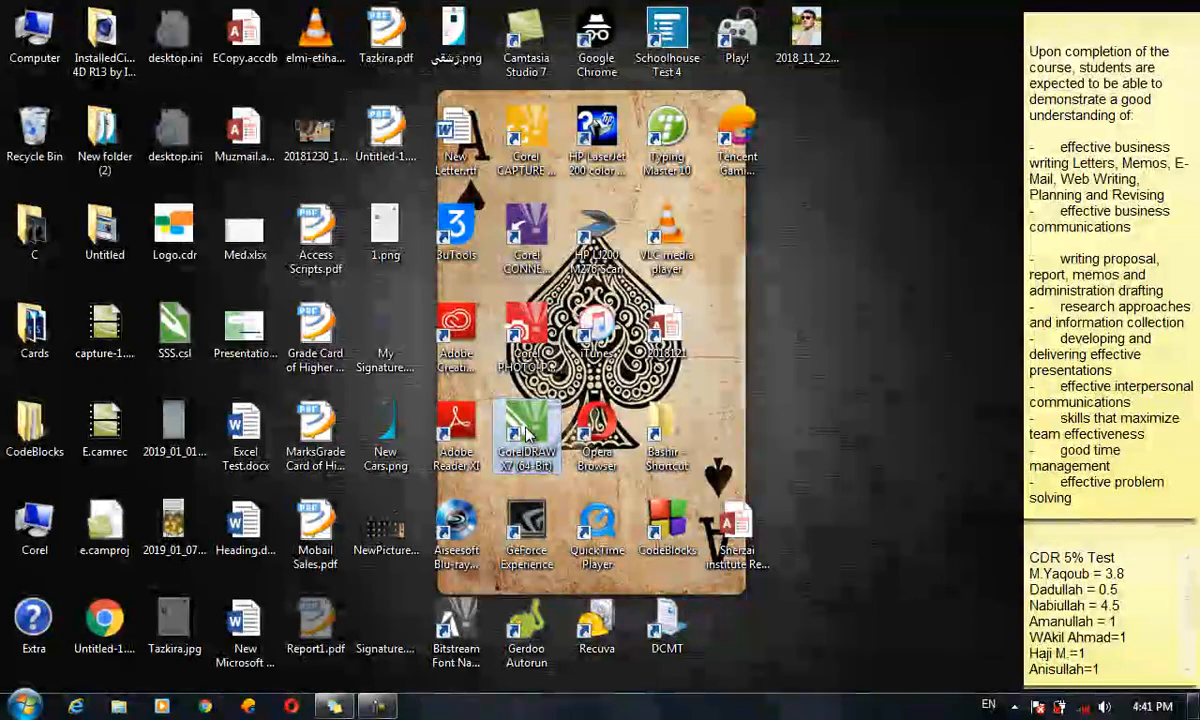
{"action": "key", "text": "F8"}
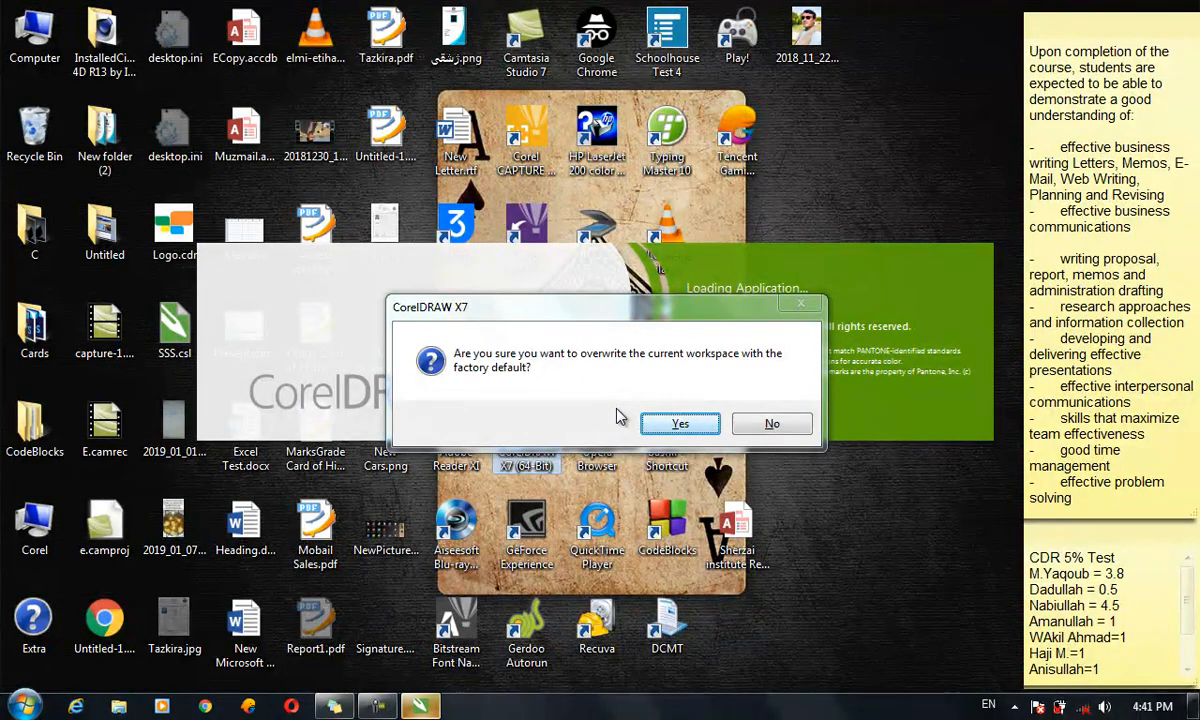
{"action": "left_click", "coordinate": [648, 432]}
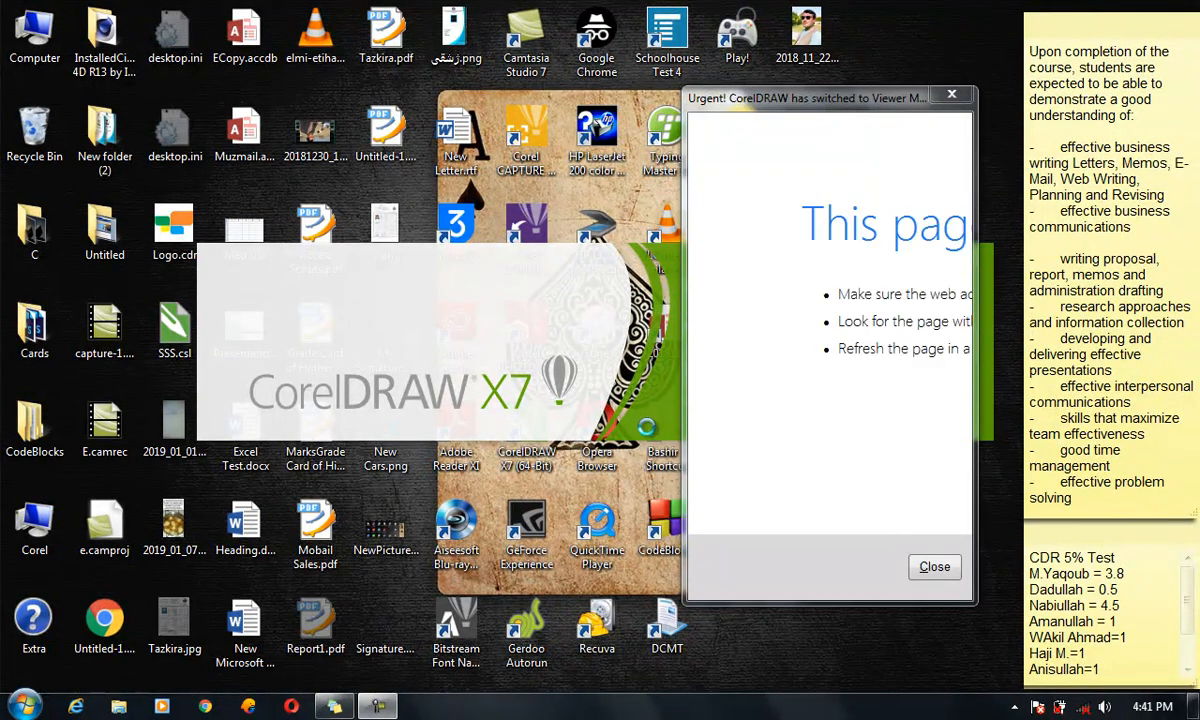
{"action": "left_click", "coordinate": [930, 567]}
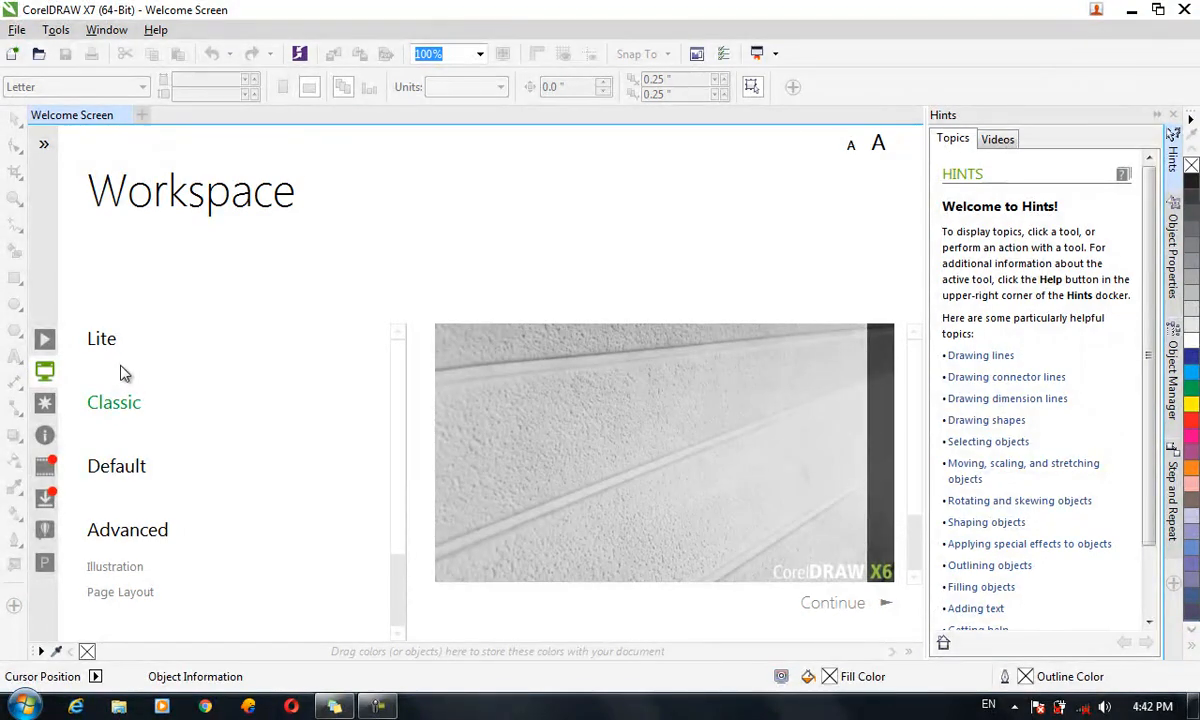
Try the Lite workspace from the Welcome Screen and return to the Classic workspace
{"action": "left_click", "coordinate": [103, 340]}
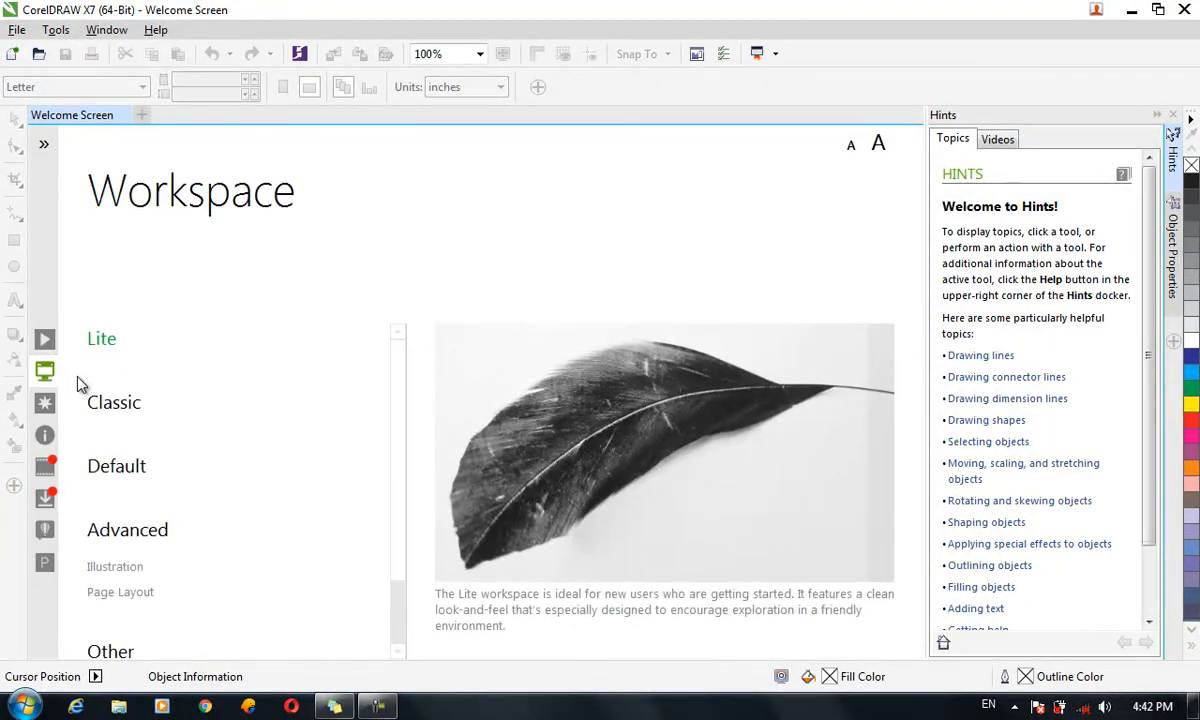
{"action": "left_click", "coordinate": [100, 405]}
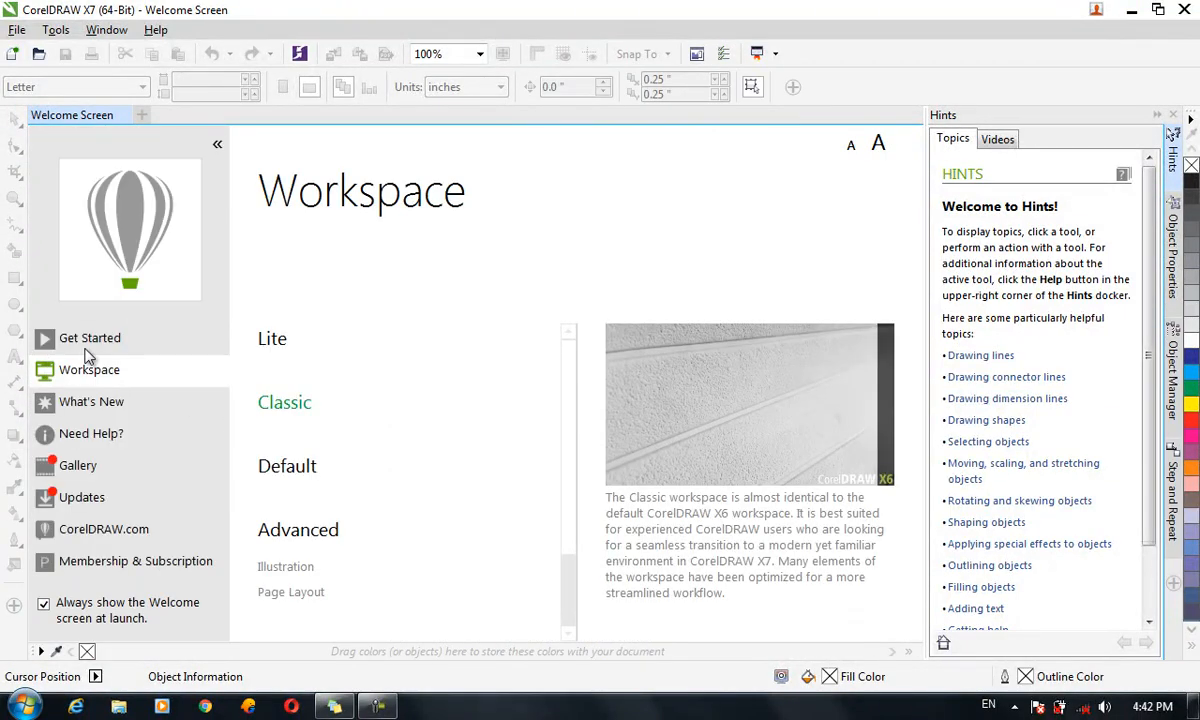
Create a new one-page Letter document named Untitled-1 with the CorelDRAW default preset
{"action": "left_click", "coordinate": [88, 340]}
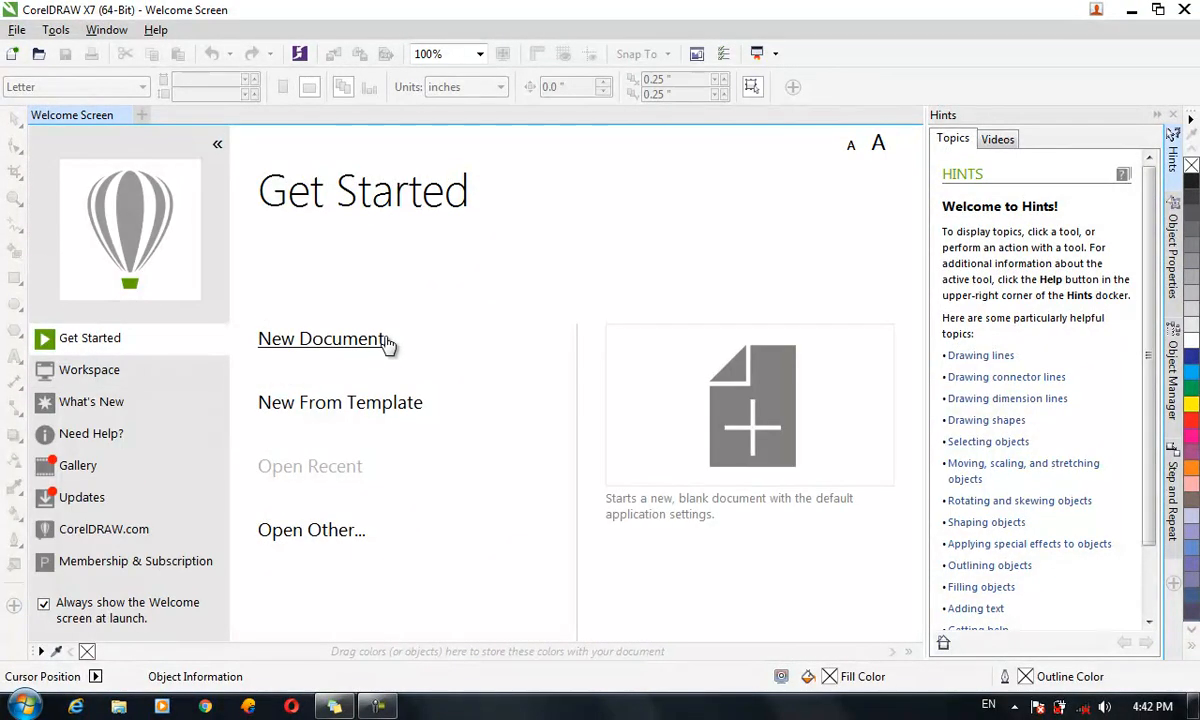
{"action": "left_click", "coordinate": [385, 343]}
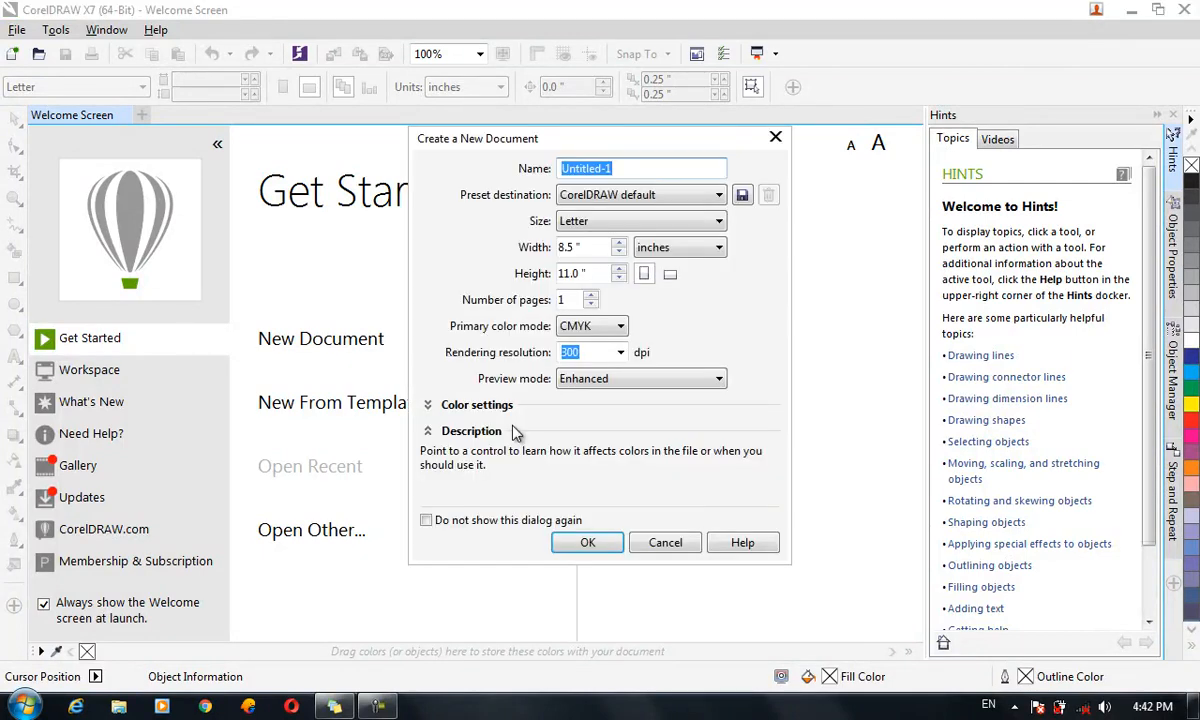
{"action": "left_click", "coordinate": [596, 550]}
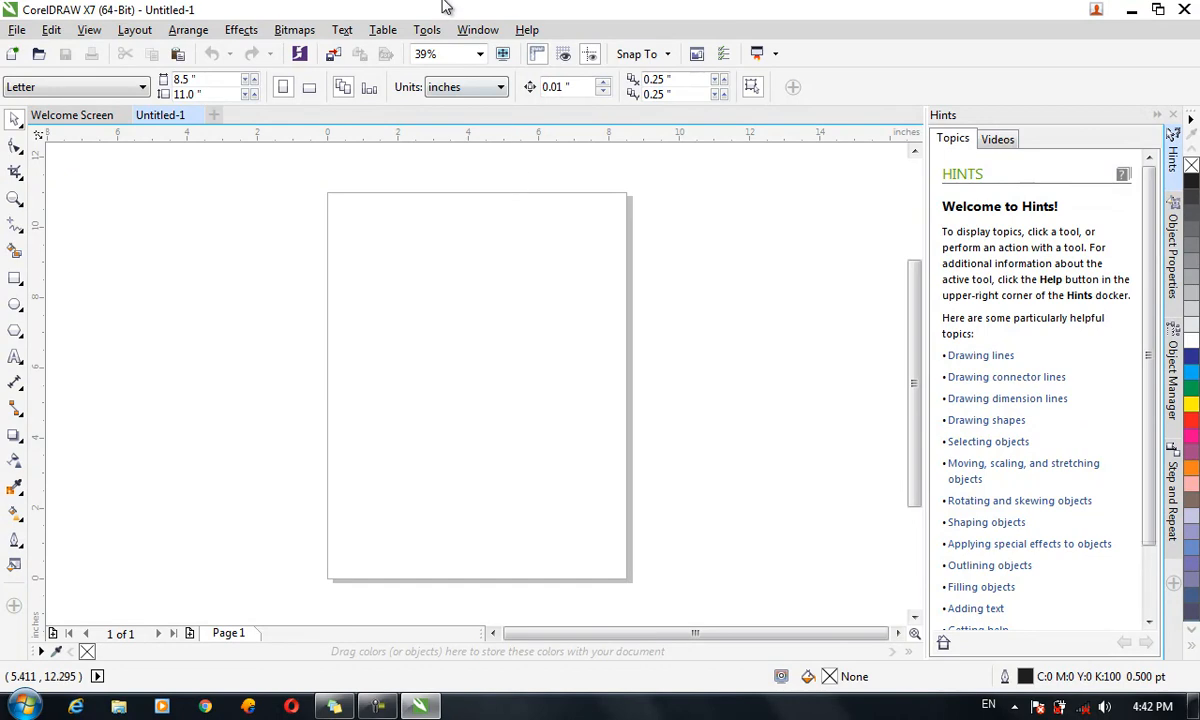
Review the default color management settings and the available RGB color profiles without applying changes
{"action": "left_click", "coordinate": [441, 30]}
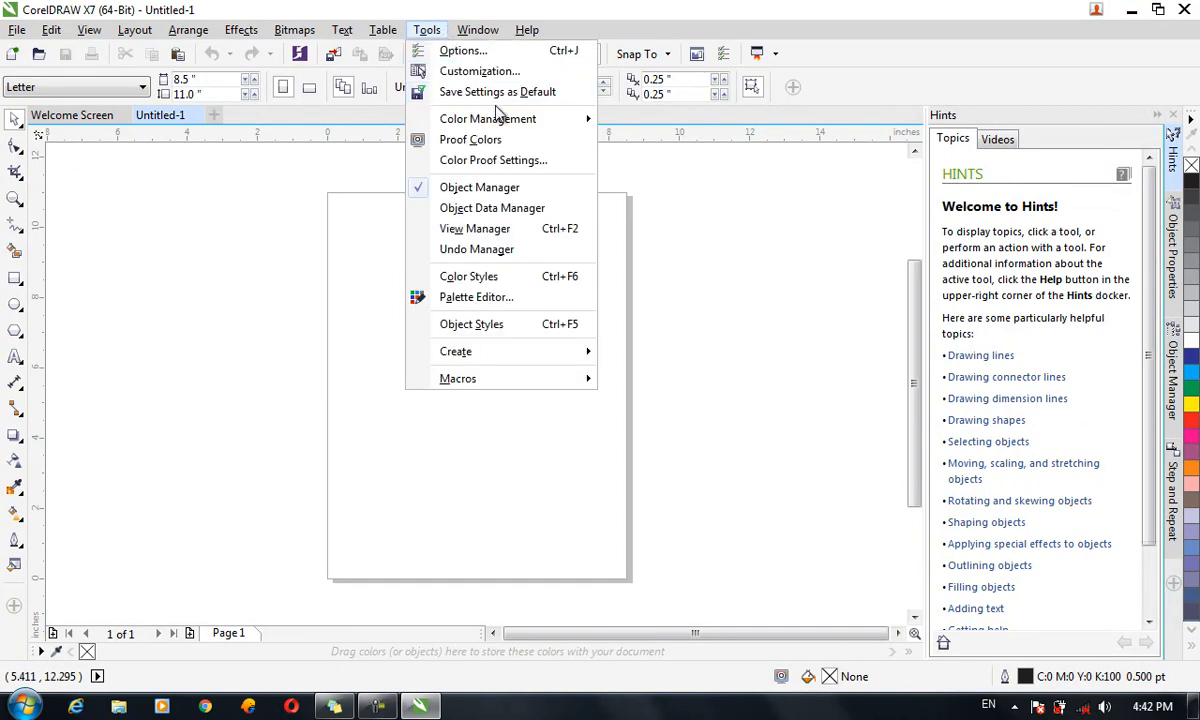
{"action": "mouse_move", "coordinate": [510, 121]}
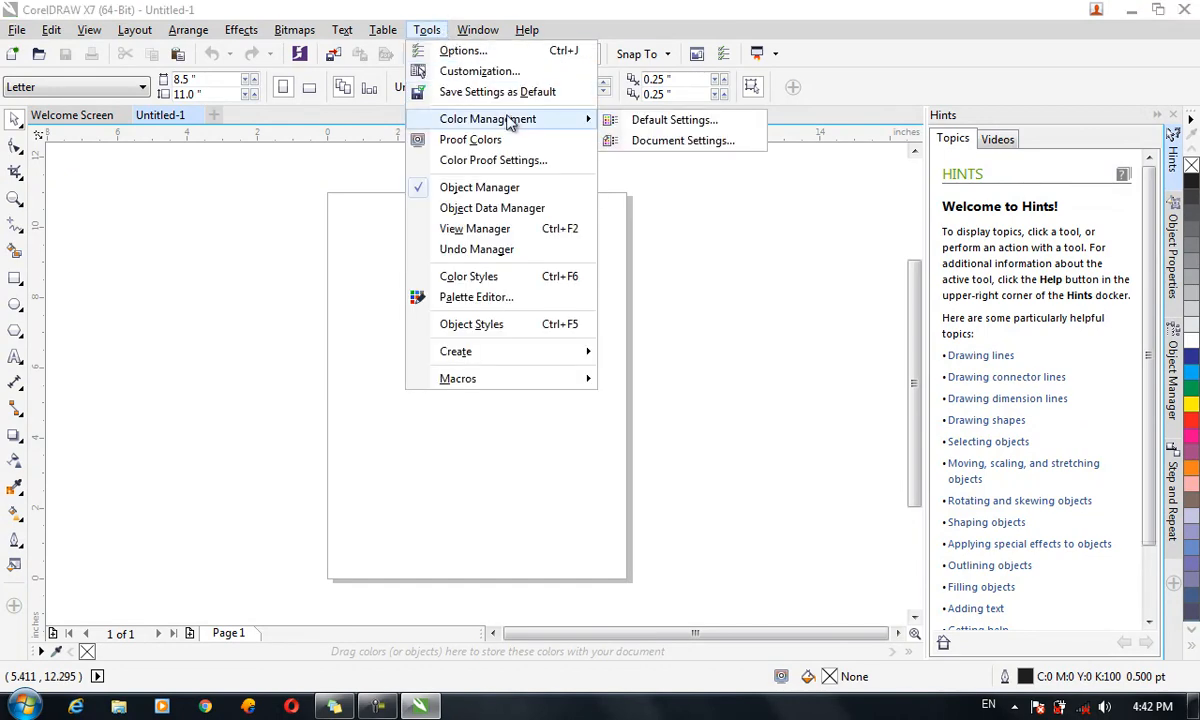
{"action": "left_click", "coordinate": [607, 122]}
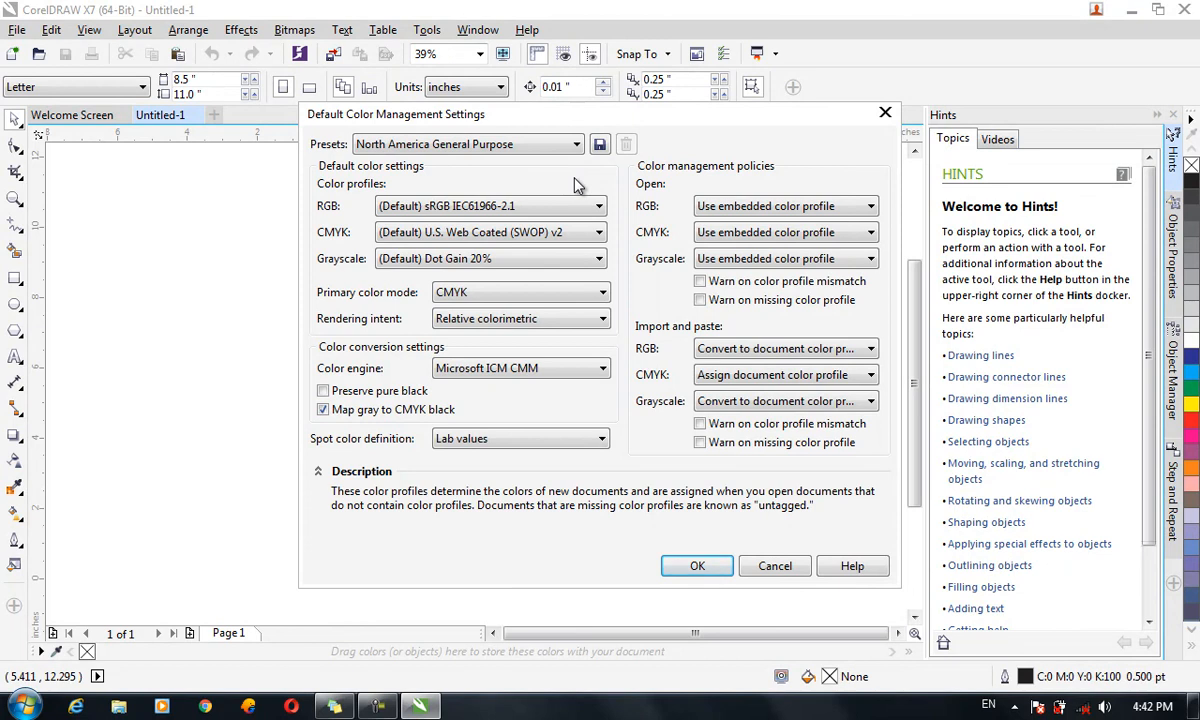
{"action": "left_click", "coordinate": [566, 206]}
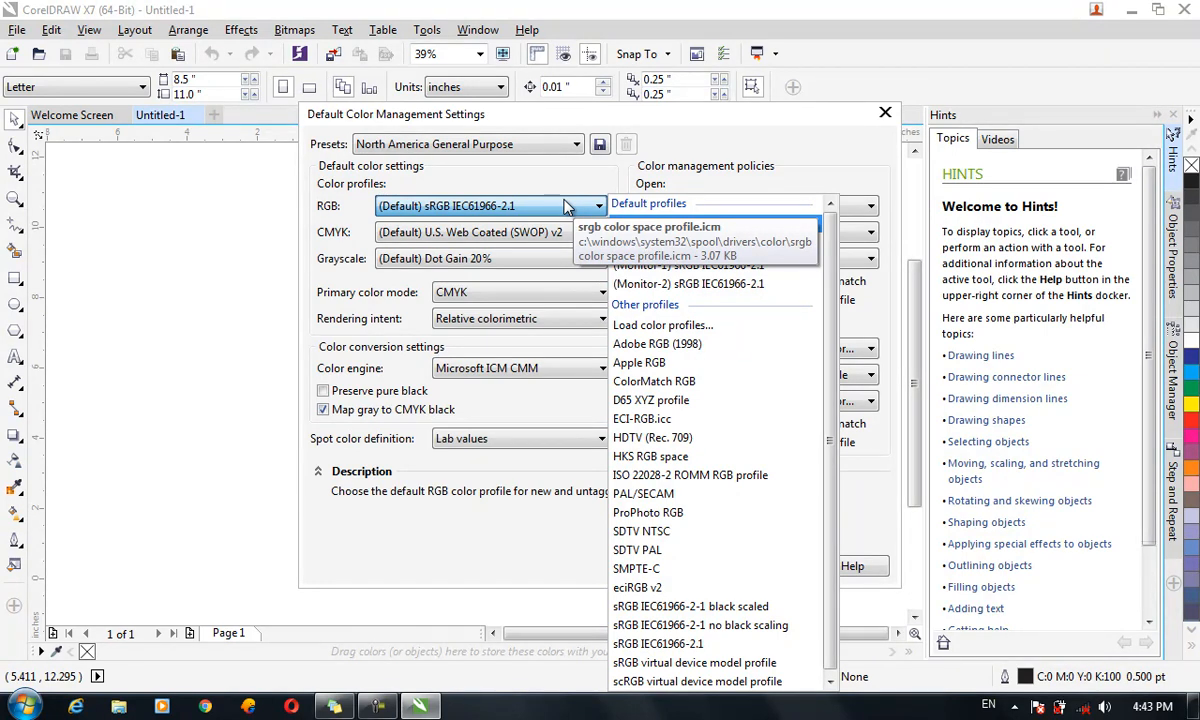
{"action": "left_click", "coordinate": [524, 158]}
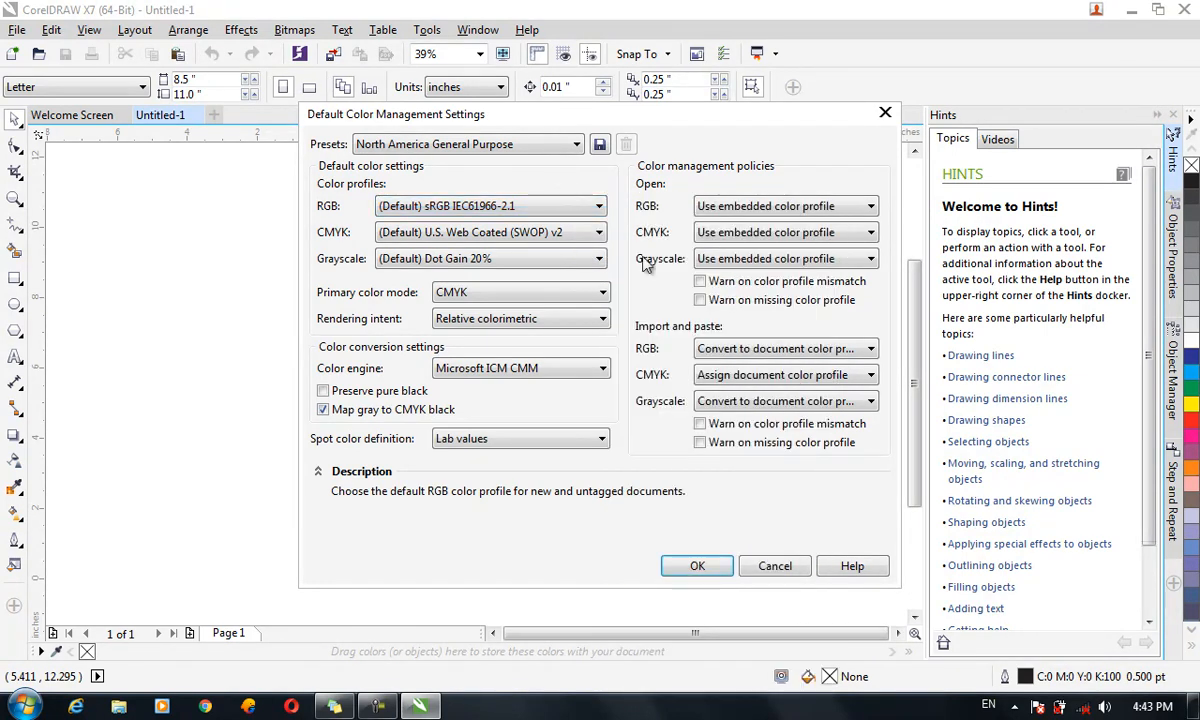
{"action": "left_click", "coordinate": [800, 567]}
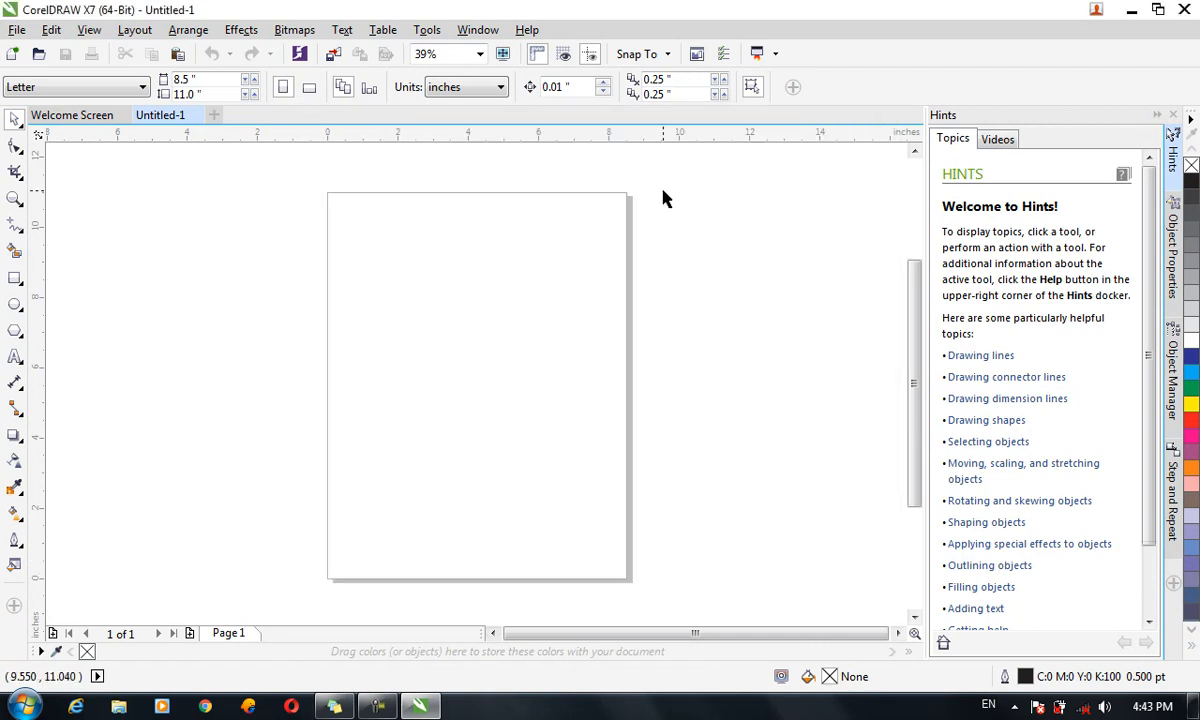
Turn color proofing on for the document and switch it off again
{"action": "left_click", "coordinate": [427, 29]}
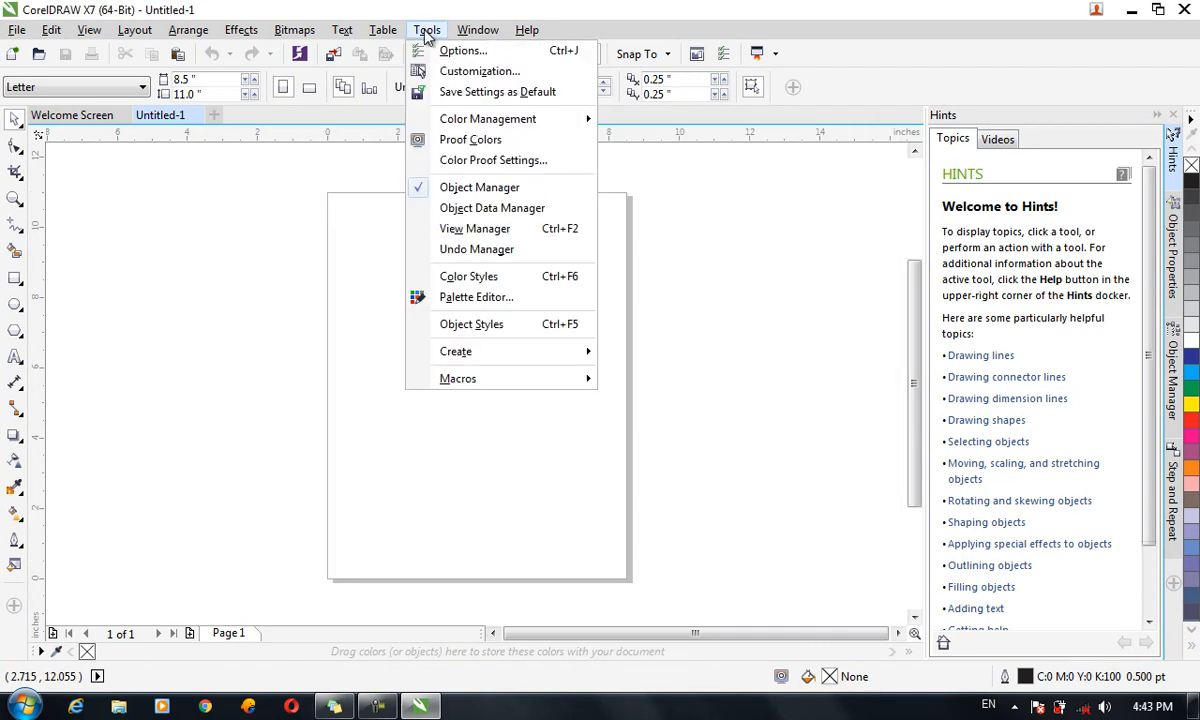
{"action": "left_click", "coordinate": [519, 140]}
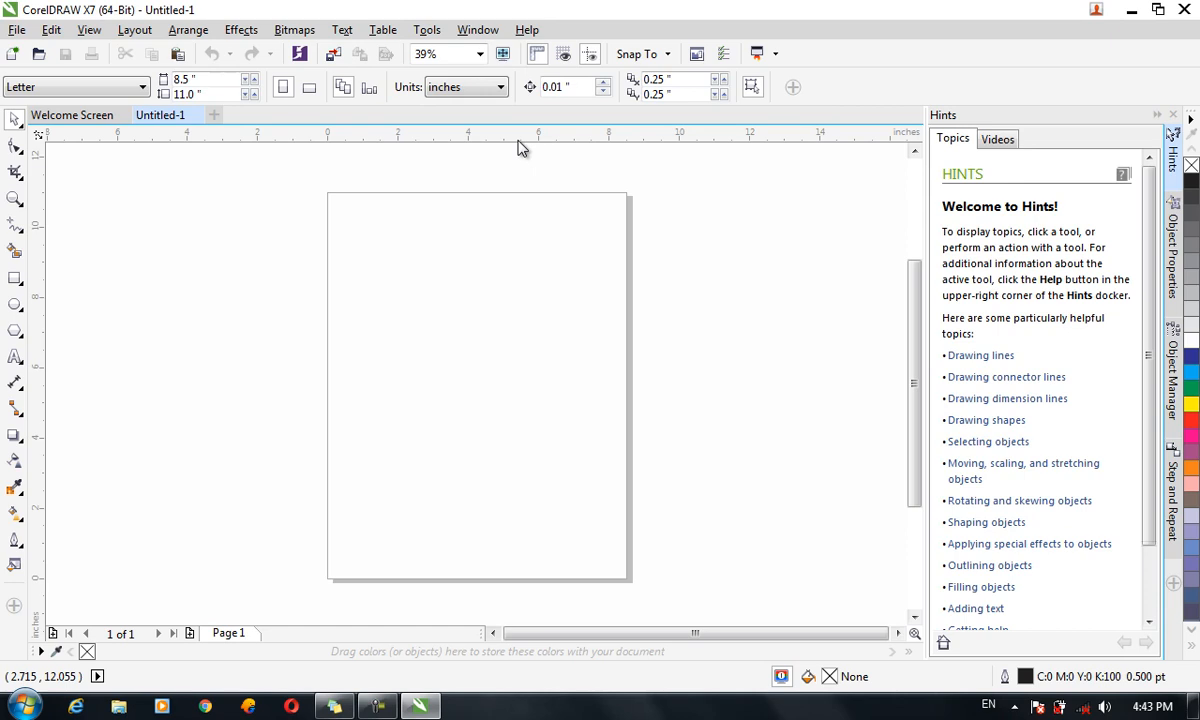
{"action": "left_click", "coordinate": [426, 30]}
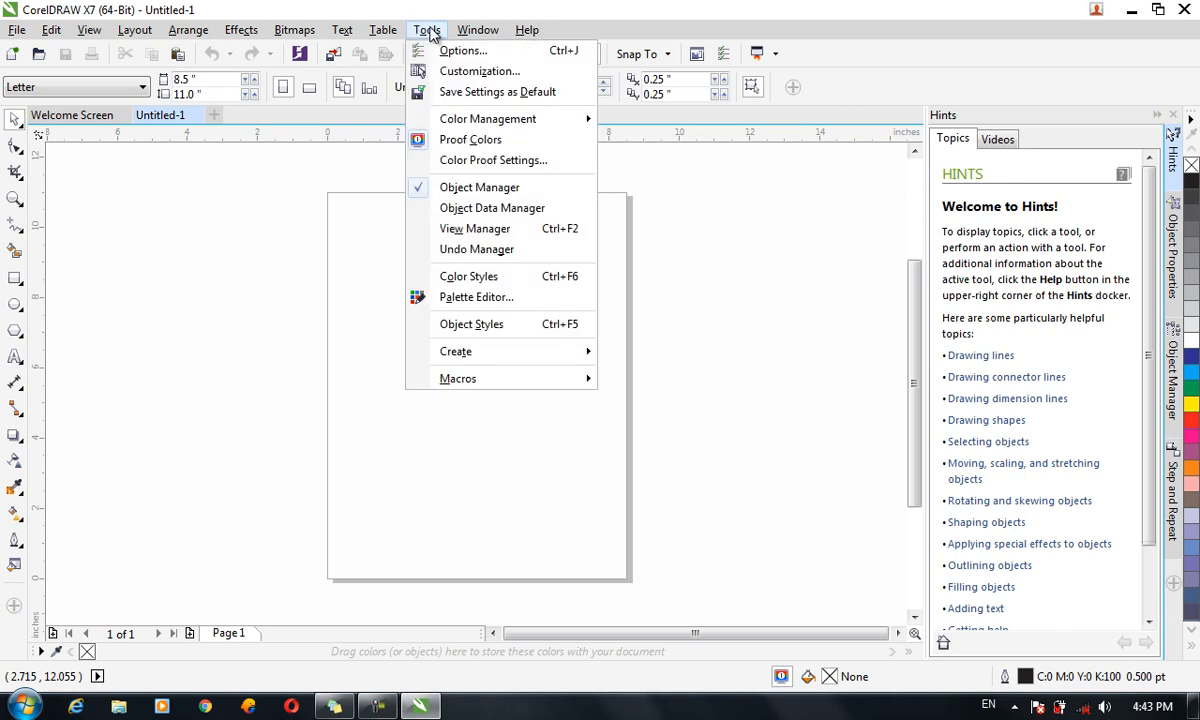
{"action": "left_click", "coordinate": [475, 145]}
Examine the Color Proof Settings, including the proof presets, simulated environment profiles and gamut warning options, and close them
{"action": "left_click", "coordinate": [428, 30]}
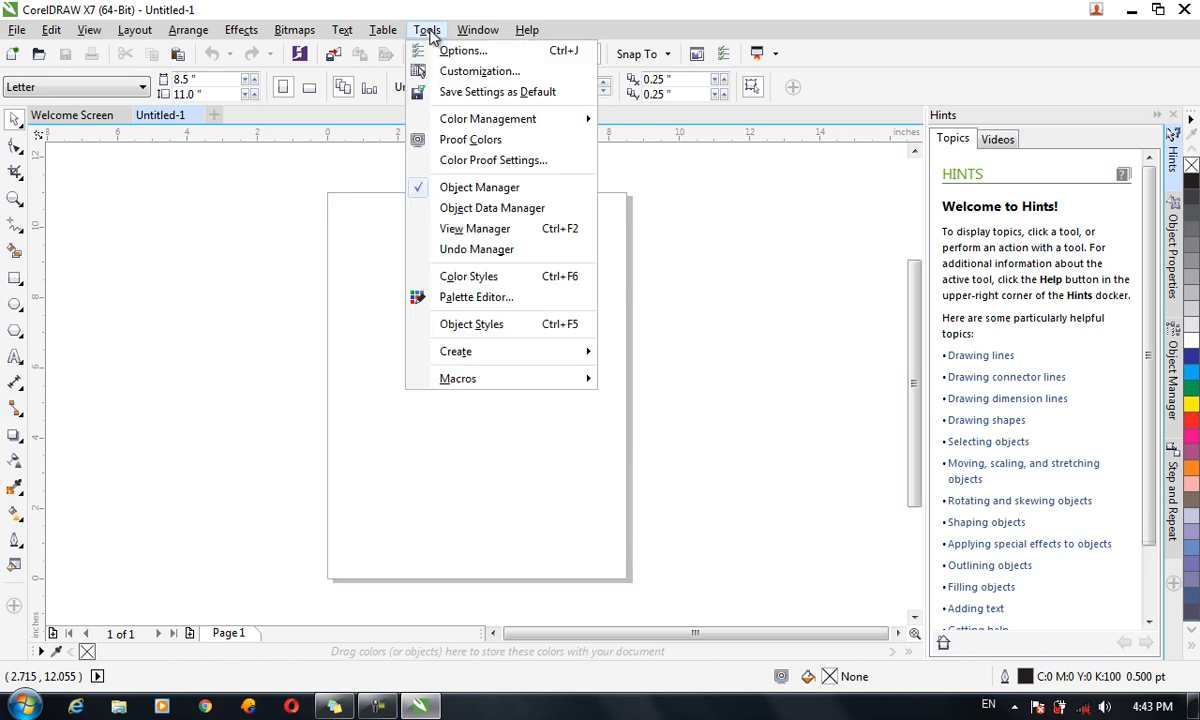
{"action": "left_click", "coordinate": [487, 158]}
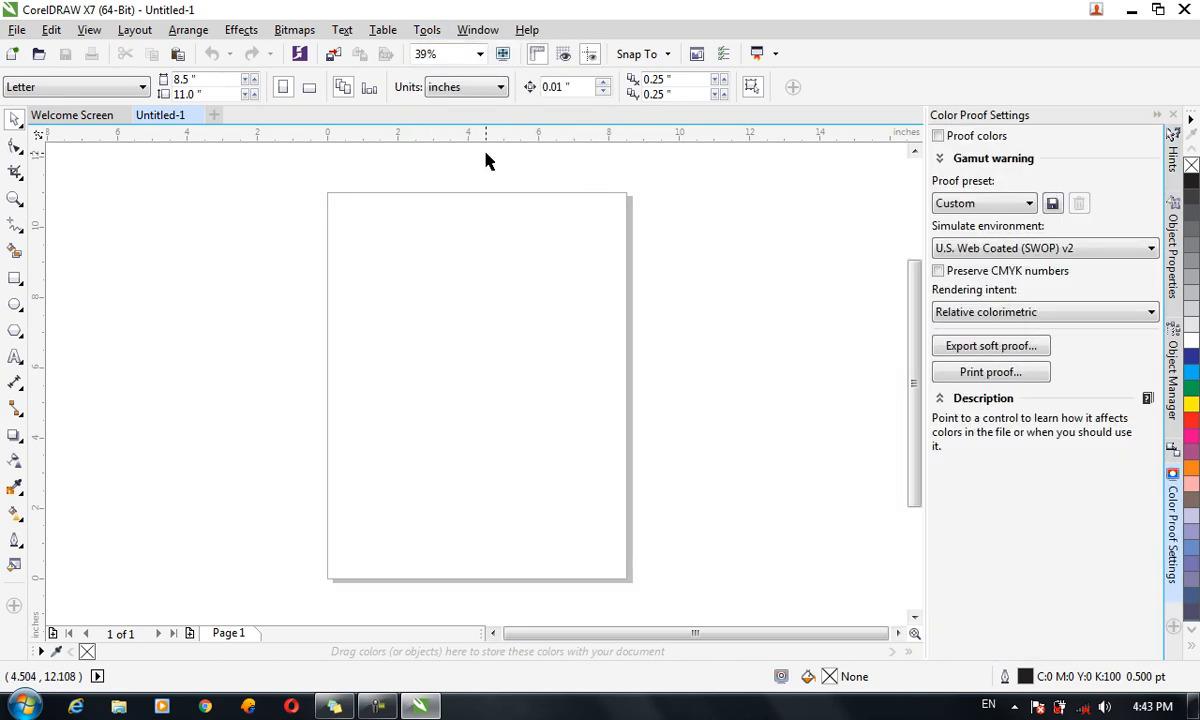
{"action": "left_click", "coordinate": [1016, 204]}
{"action": "left_click", "coordinate": [1015, 205]}
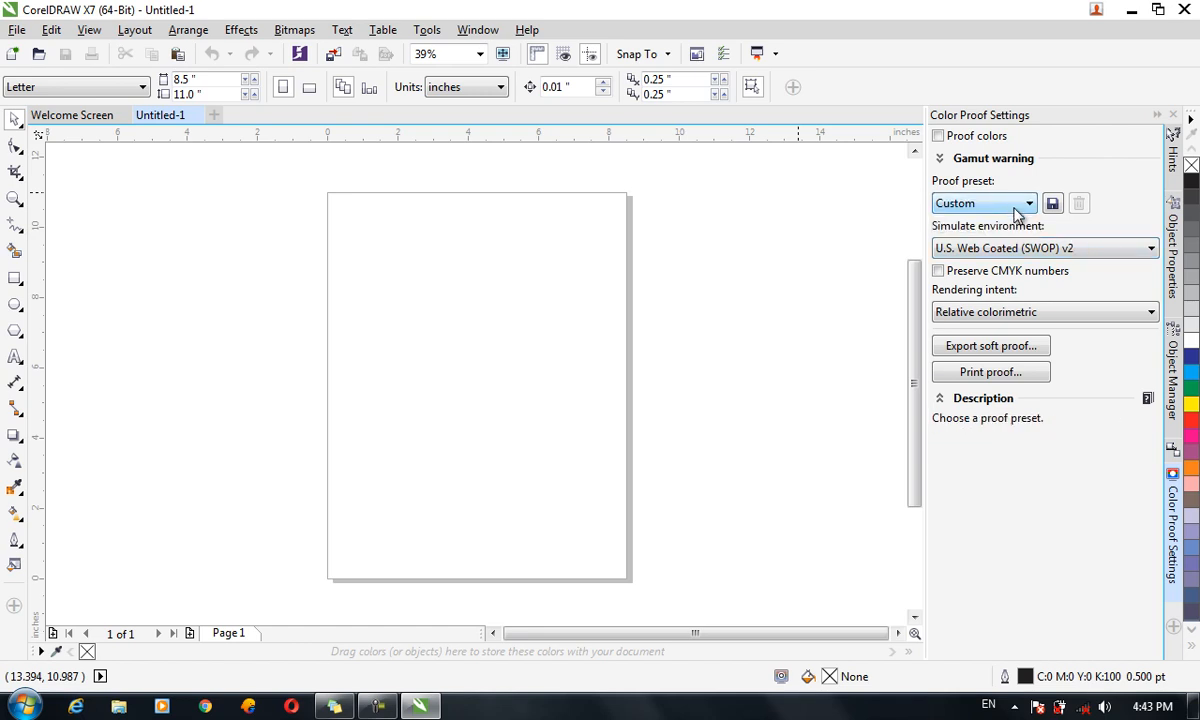
{"action": "left_click", "coordinate": [1020, 248]}
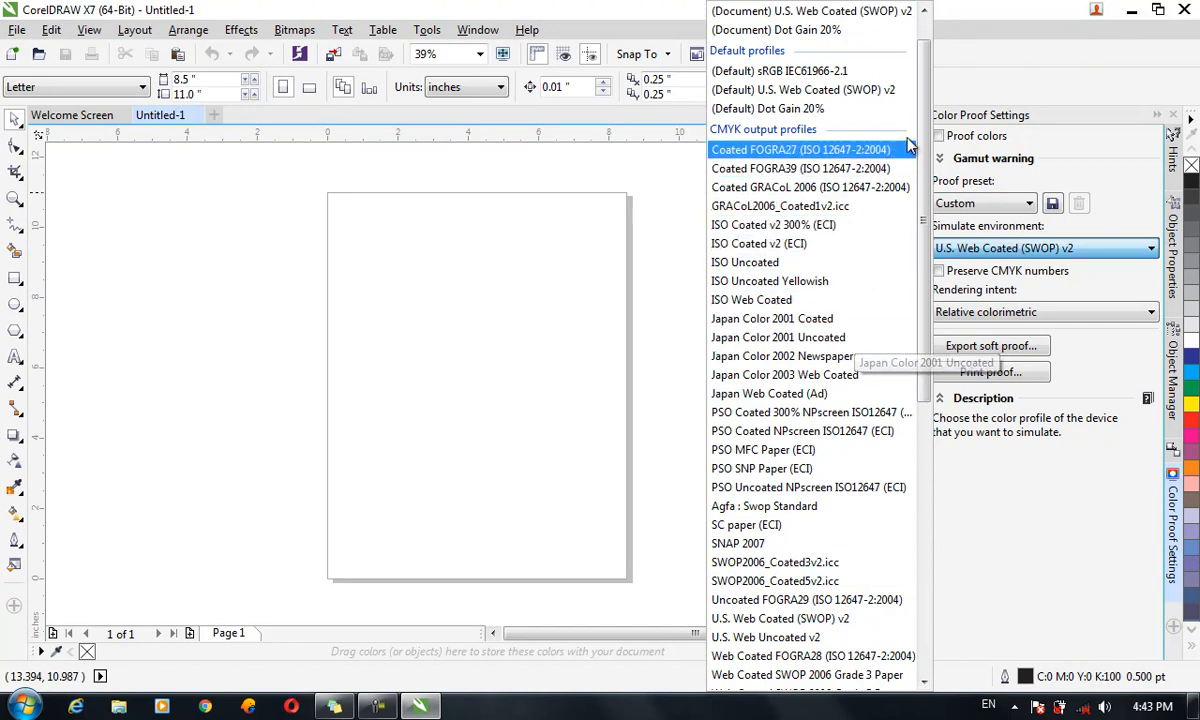
{"action": "scroll", "coordinate": [890, 350], "scroll_direction": "down", "scroll_amount": 7}
{"action": "scroll", "coordinate": [890, 350], "scroll_direction": "down", "scroll_amount": 2}
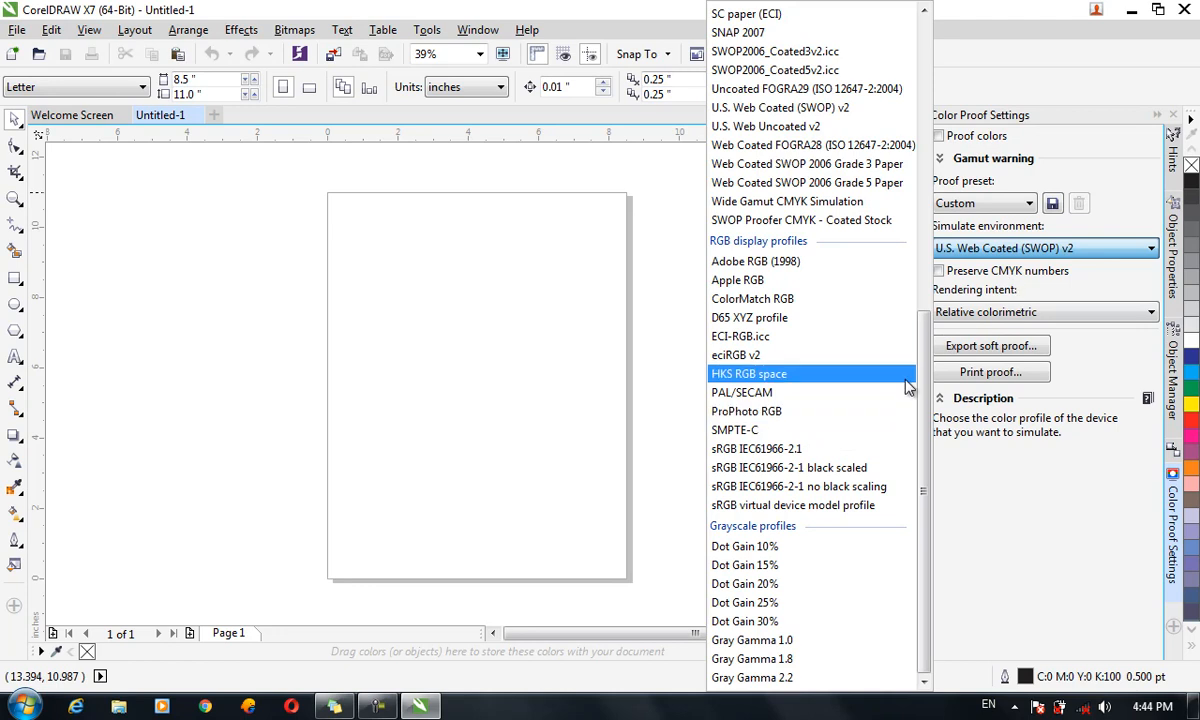
{"action": "left_click_drag", "start_coordinate": [932, 383], "coordinate": [926, 136]}
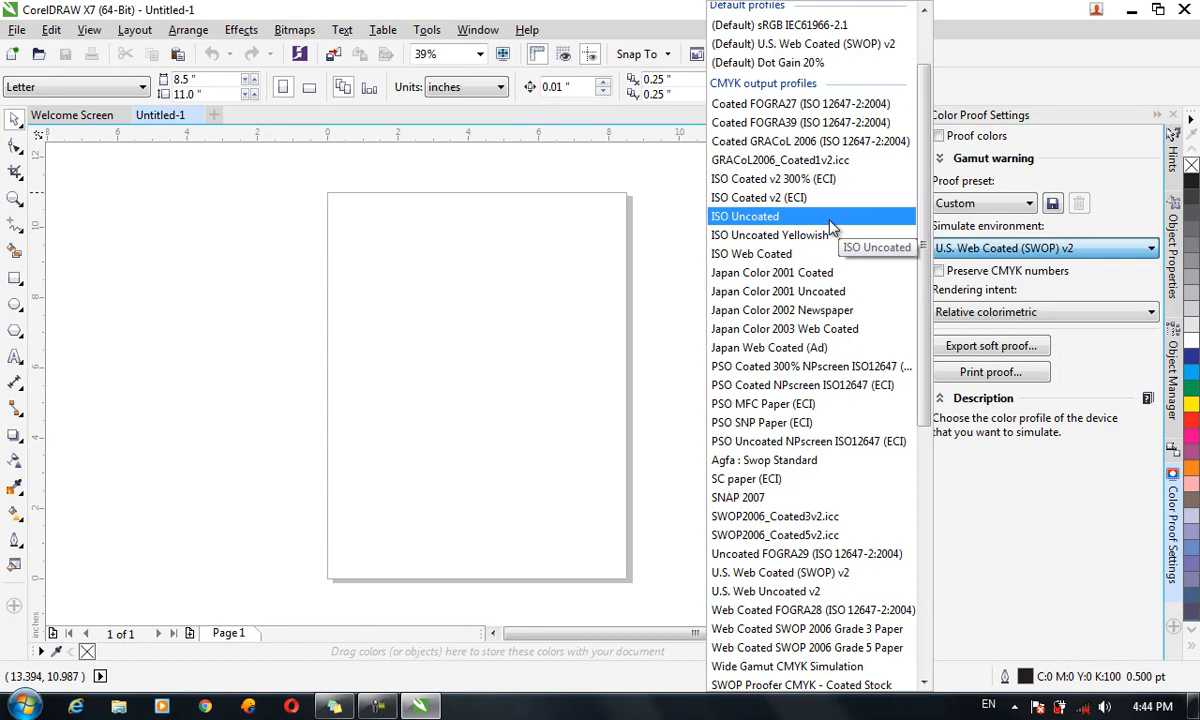
{"action": "left_click", "coordinate": [1087, 170]}
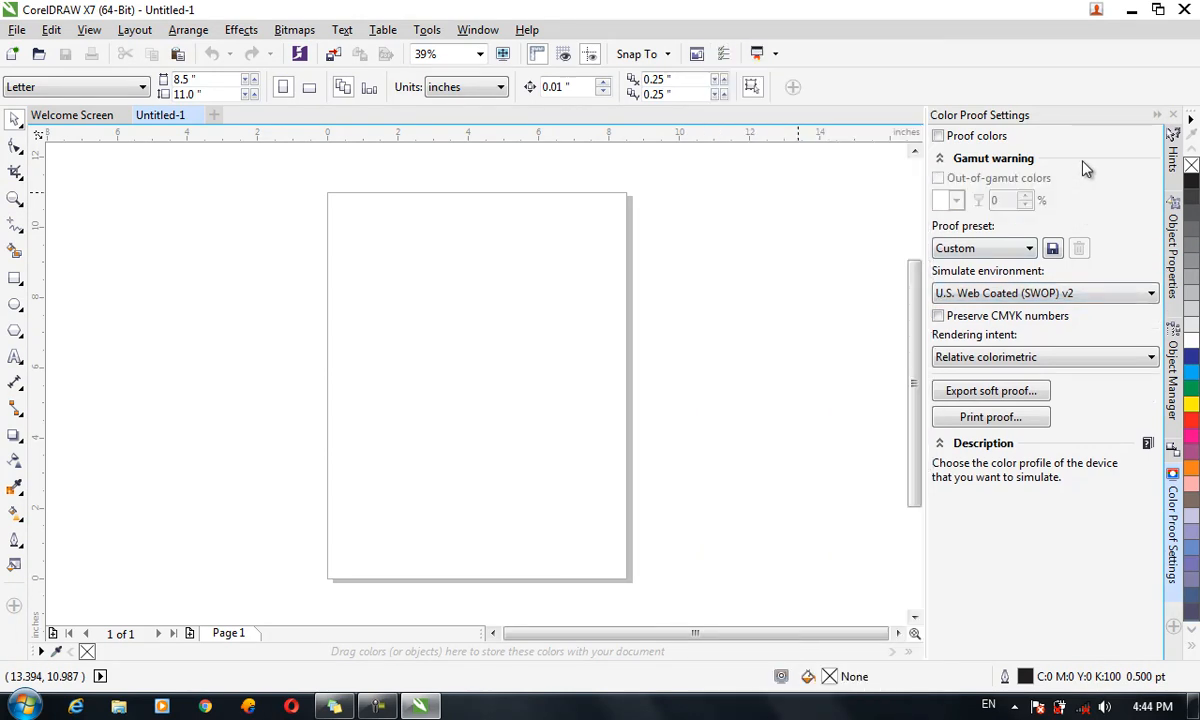
{"action": "left_click", "coordinate": [1174, 117]}
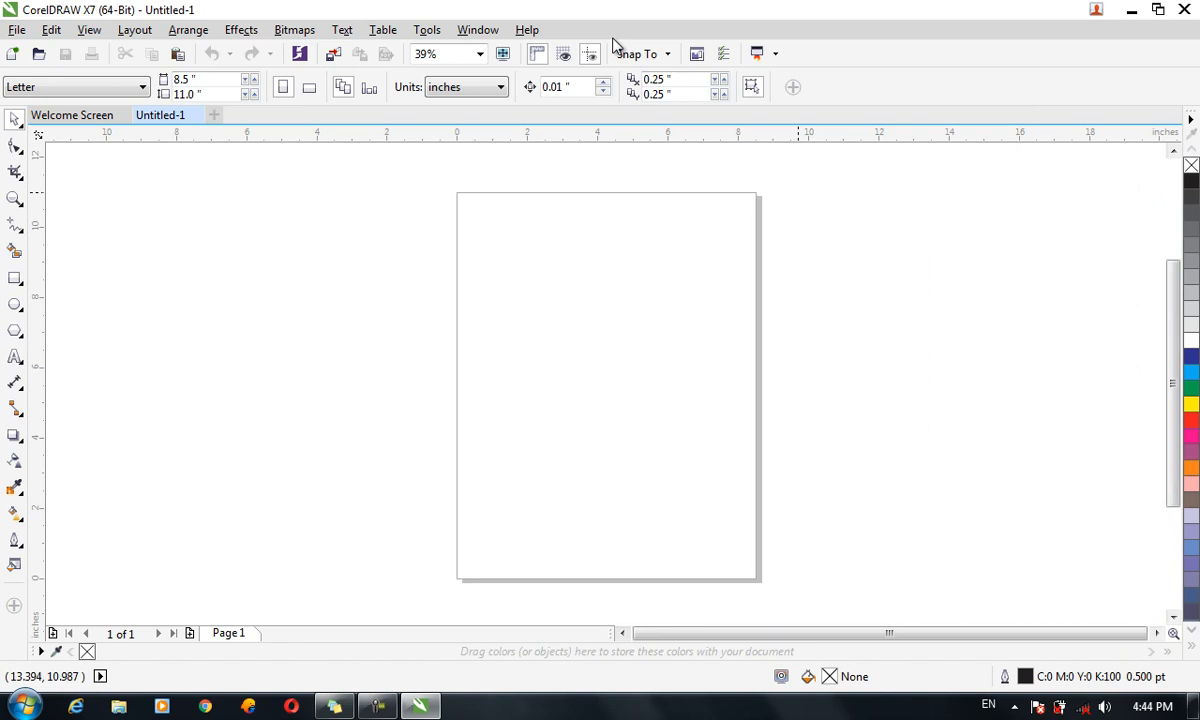
Show the Object Manager and draw a rectangle about 4.9 by 4.0 inches in the upper half of the page
{"action": "left_click", "coordinate": [432, 32]}
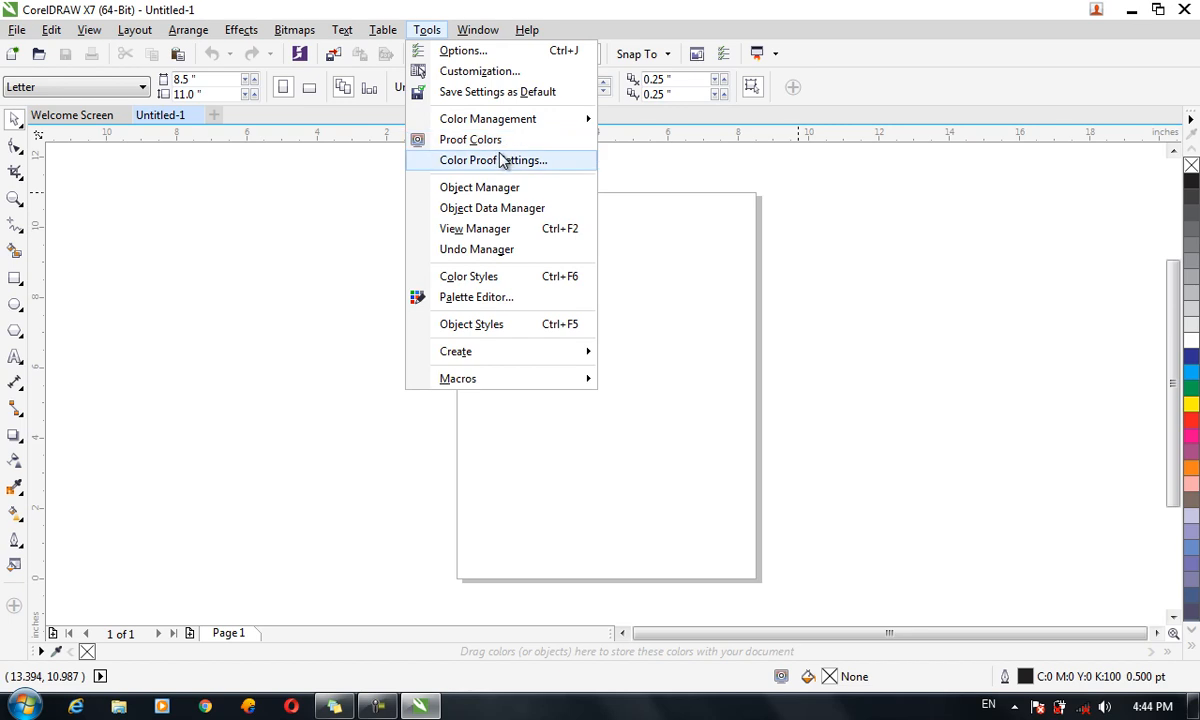
{"action": "left_click", "coordinate": [480, 188]}
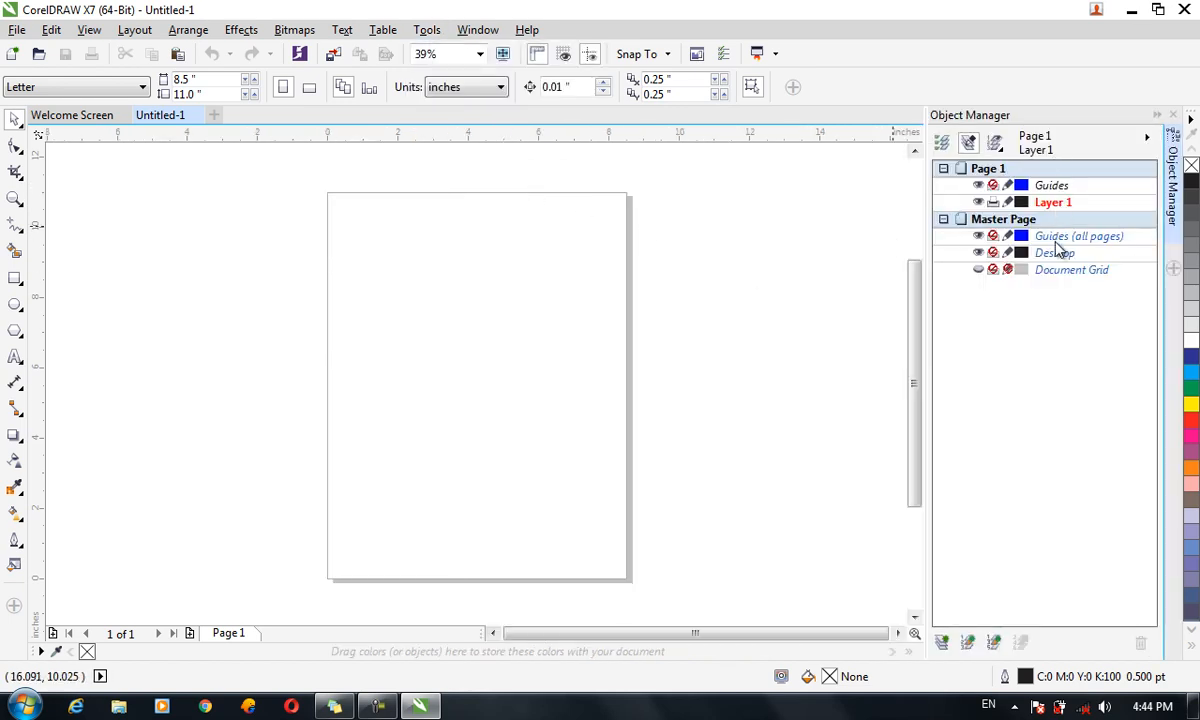
{"action": "left_click", "coordinate": [14, 279]}
{"action": "left_click_drag", "start_coordinate": [396, 264], "coordinate": [571, 407]}
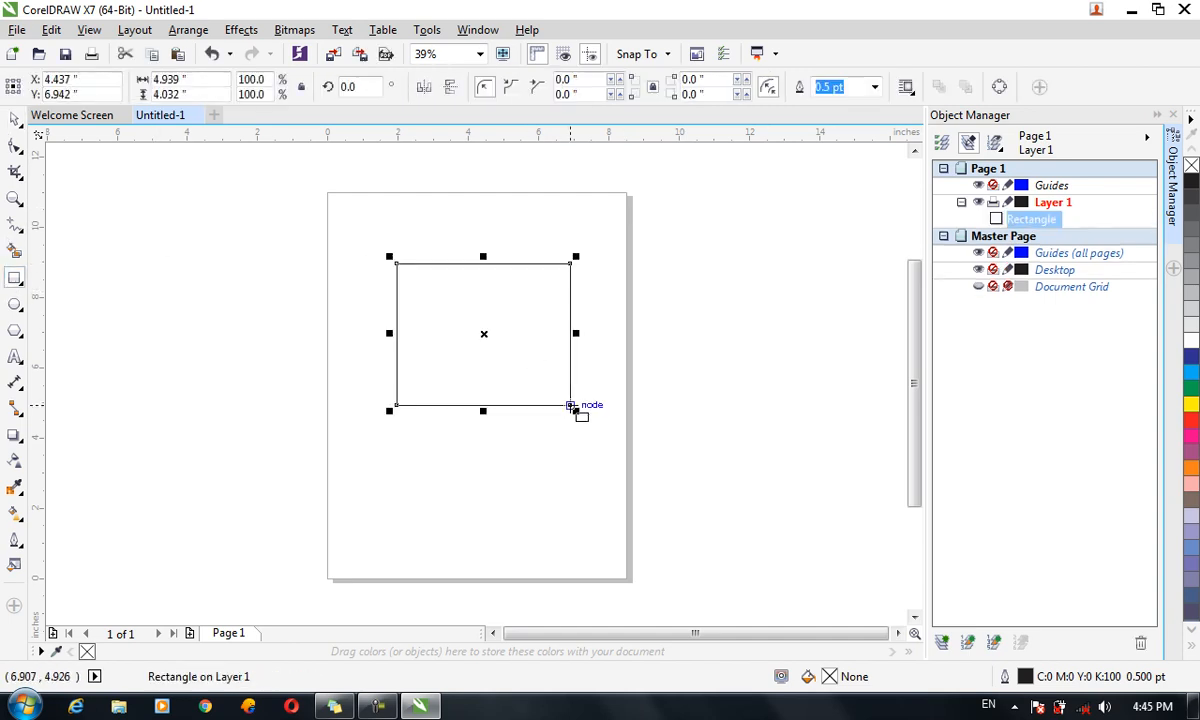
Review the layer options available for Layer 1 and reselect the rectangle in the Object Manager
{"action": "left_click", "coordinate": [1058, 204]}
{"action": "right_click", "coordinate": [1058, 205]}
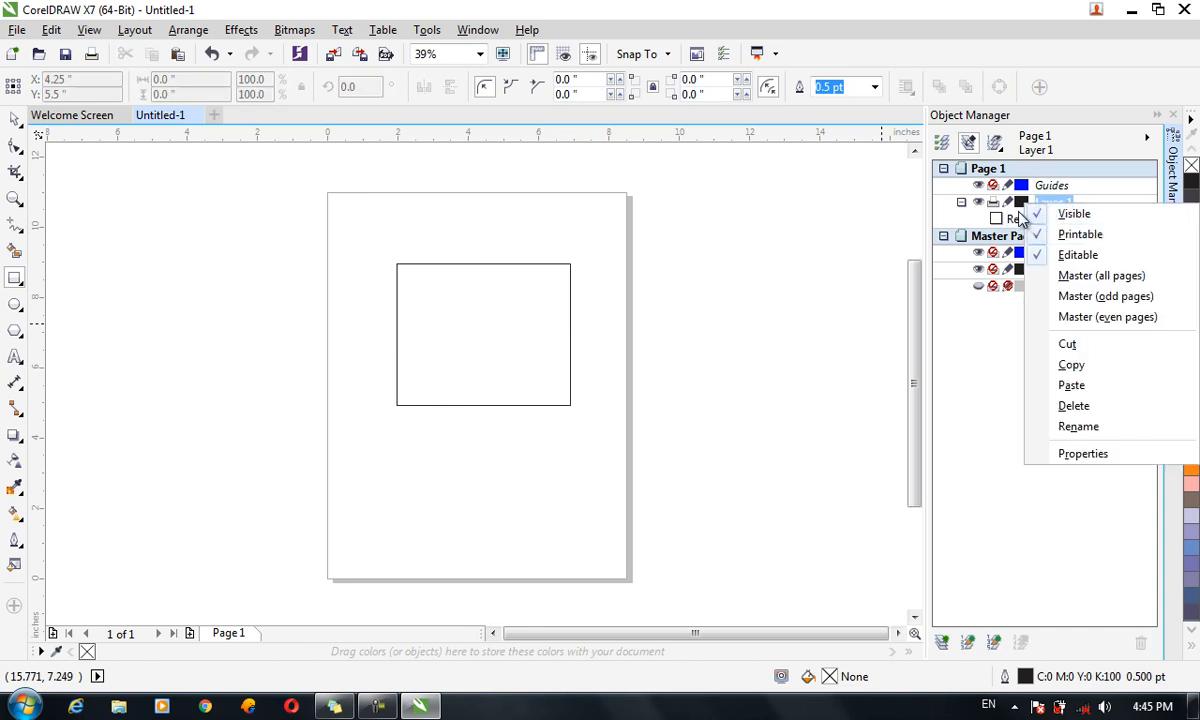
{"action": "left_click", "coordinate": [1021, 216]}
{"action": "left_click", "coordinate": [1025, 219]}
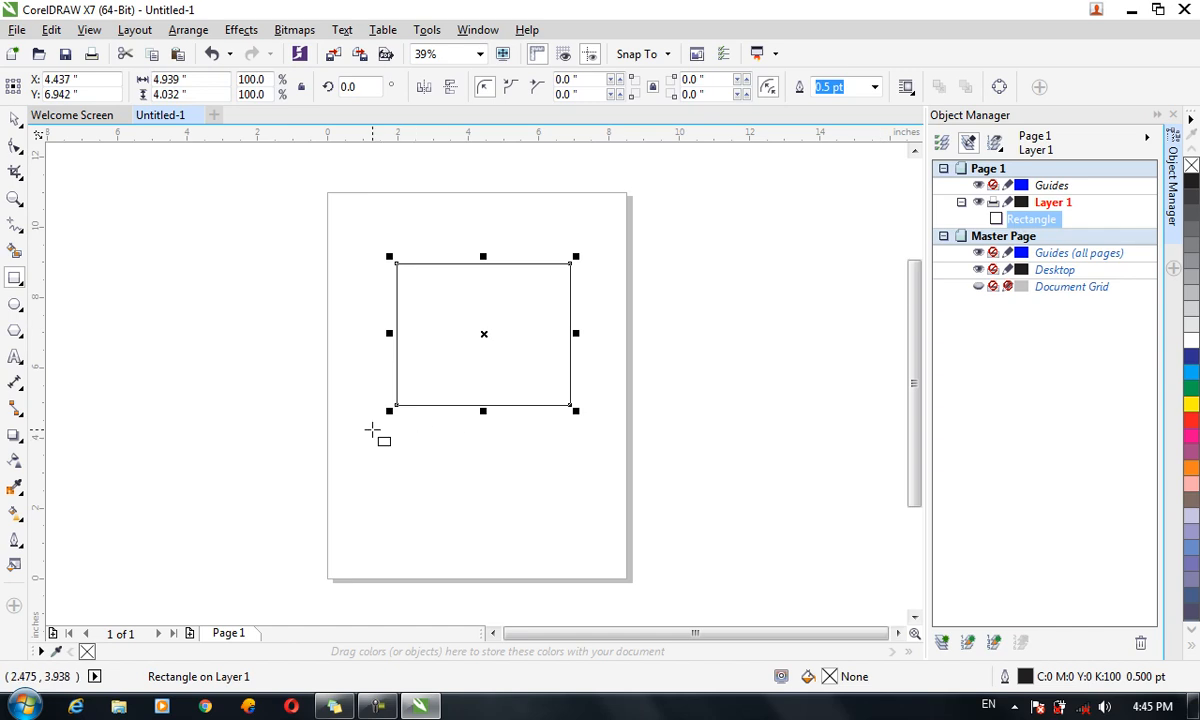
Draw a five-sided polygon about 4.2 by 2.7 inches below the rectangle on Layer 1
{"action": "left_click", "coordinate": [16, 331]}
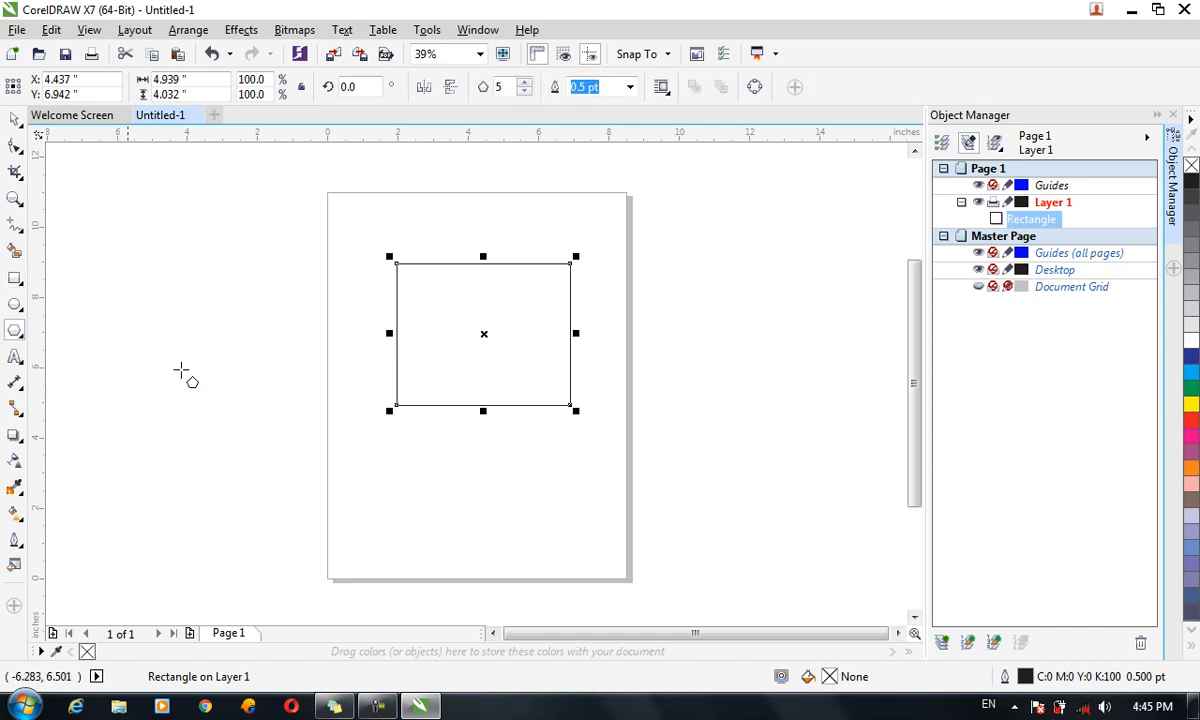
{"action": "left_click_drag", "start_coordinate": [461, 447], "coordinate": [623, 553]}
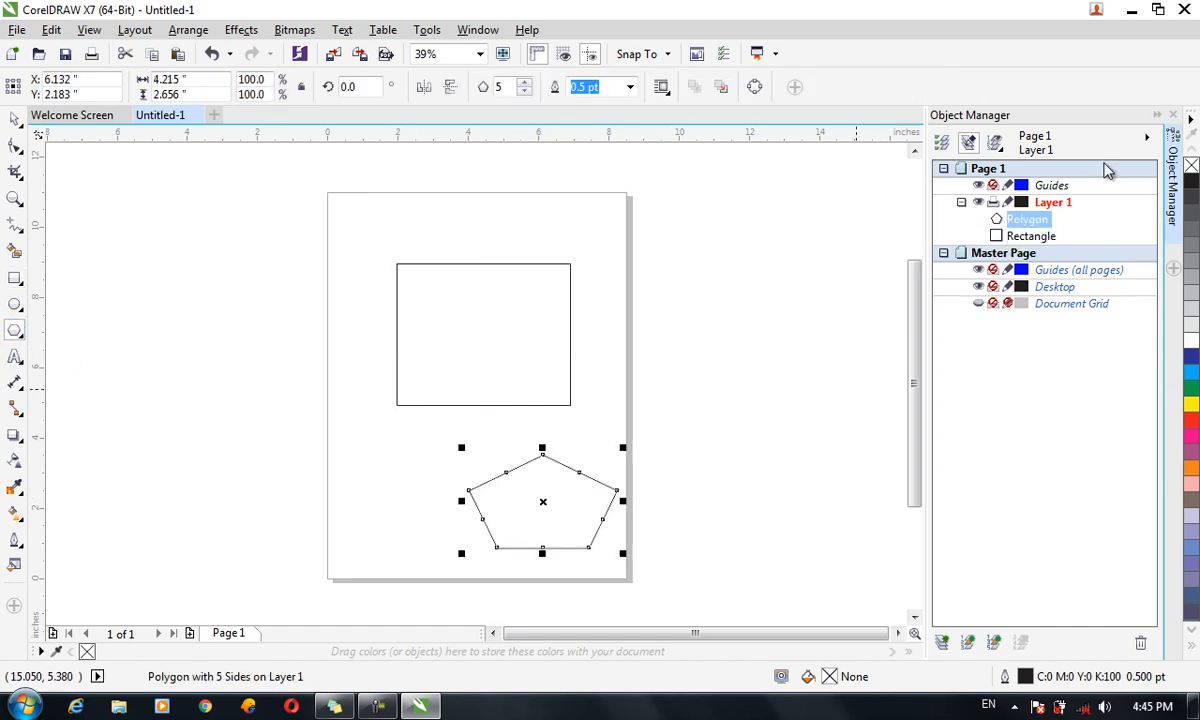
Select the rectangle and polygon in the Object Manager, and compare its current-page, layers-only view with the all pages, layers and objects view
{"action": "left_click", "coordinate": [1025, 236]}
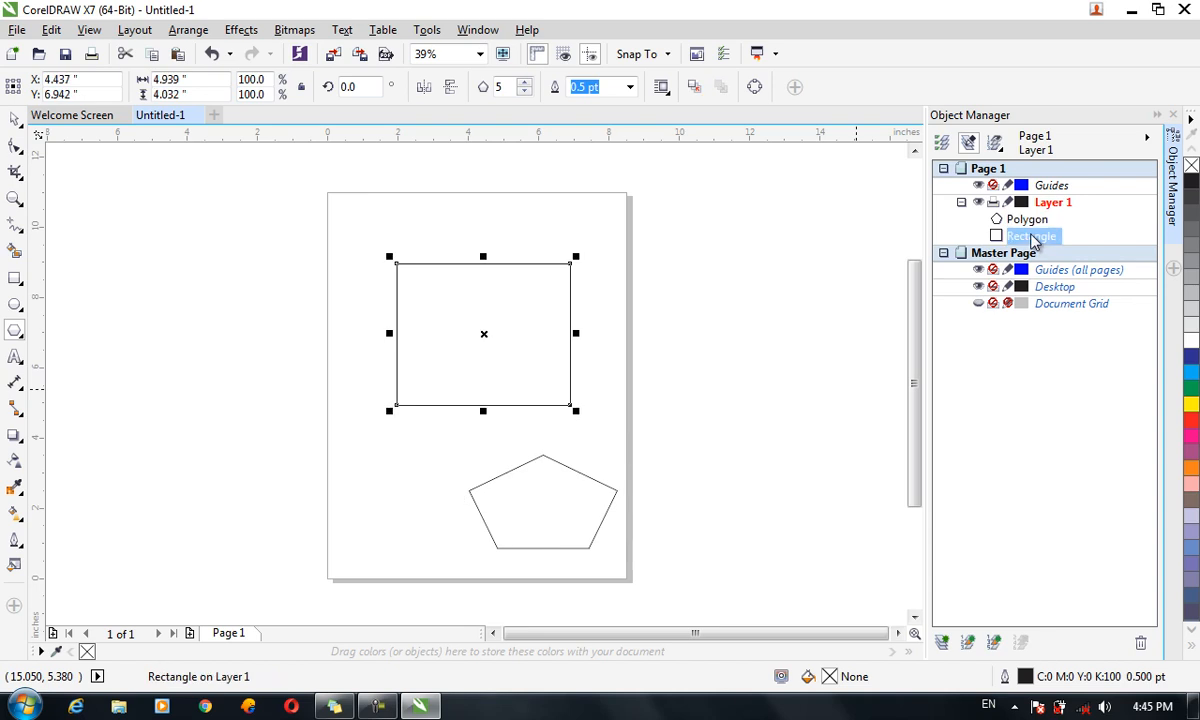
{"action": "left_click", "coordinate": [1017, 222]}
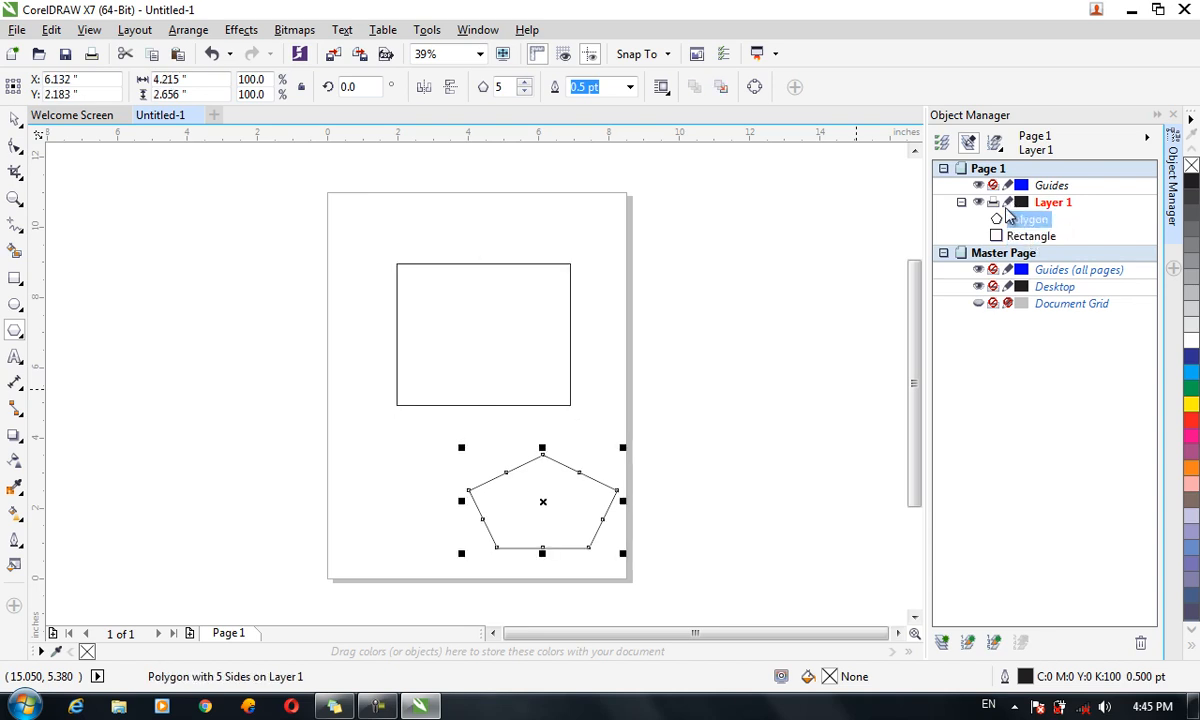
{"action": "left_click", "coordinate": [994, 143]}
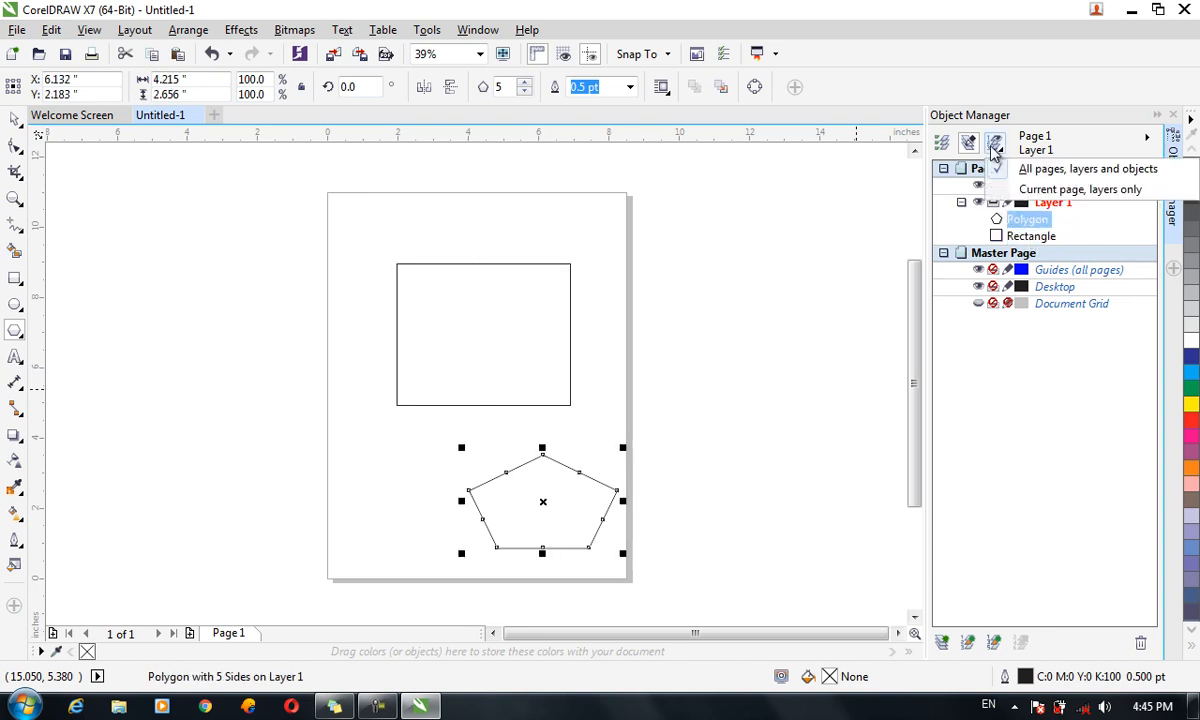
{"action": "left_click", "coordinate": [1084, 193]}
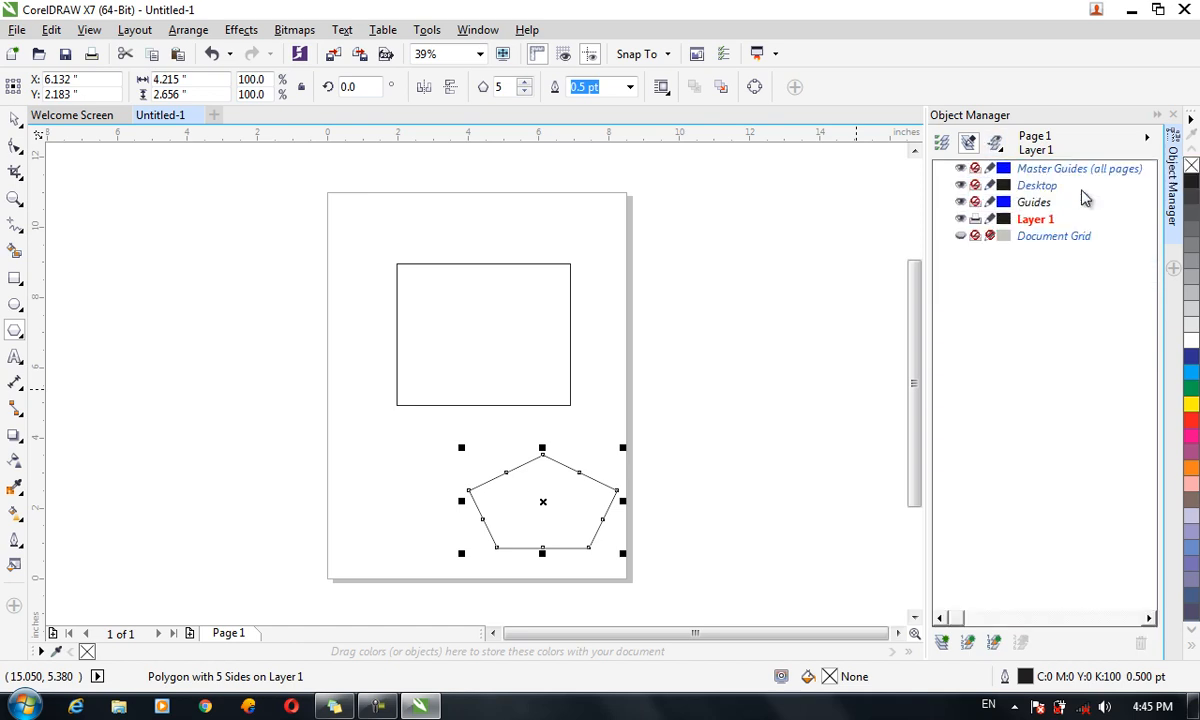
{"action": "left_click", "coordinate": [994, 143]}
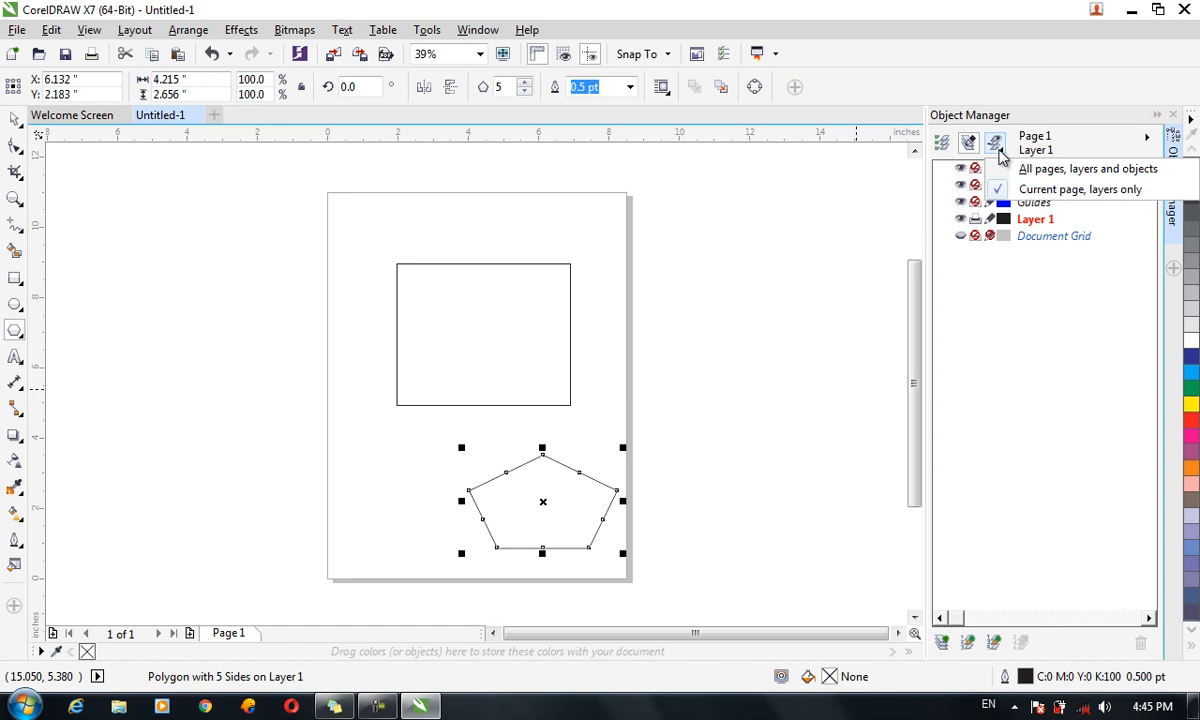
{"action": "left_click", "coordinate": [1025, 170]}
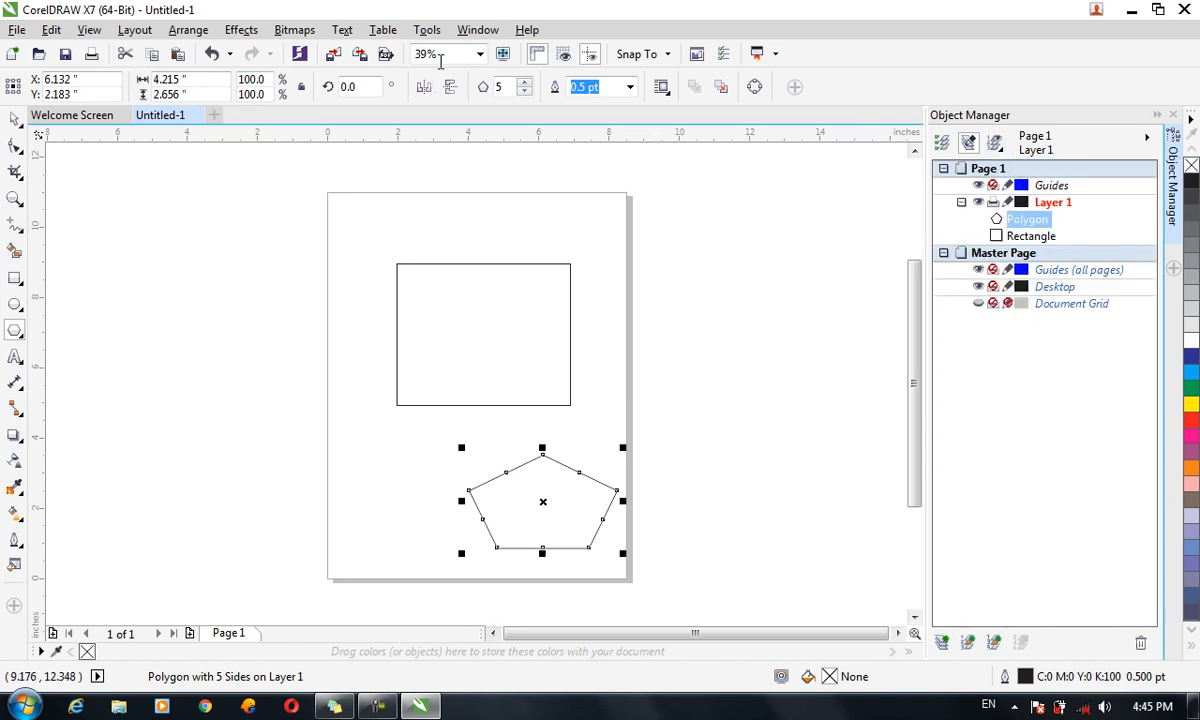
Show the Object Data docker for the polygon, review its data spreadsheet, and hide the Object Manager
{"action": "left_click", "coordinate": [427, 30]}
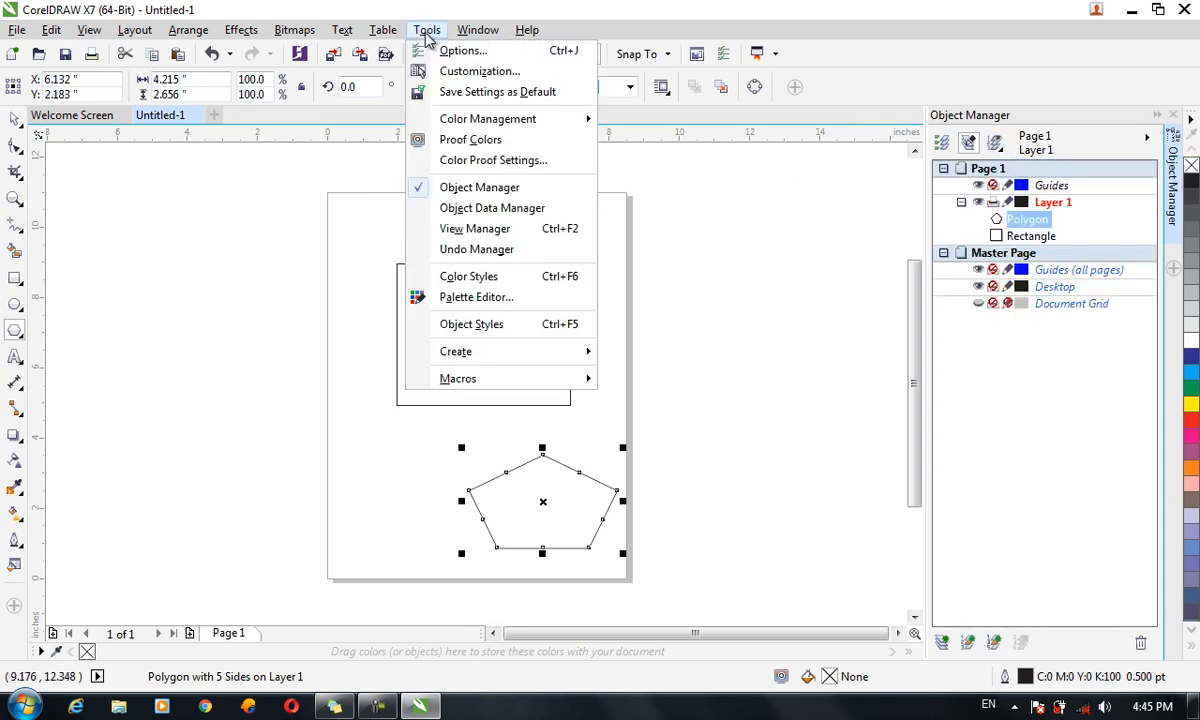
{"action": "left_click", "coordinate": [489, 208]}
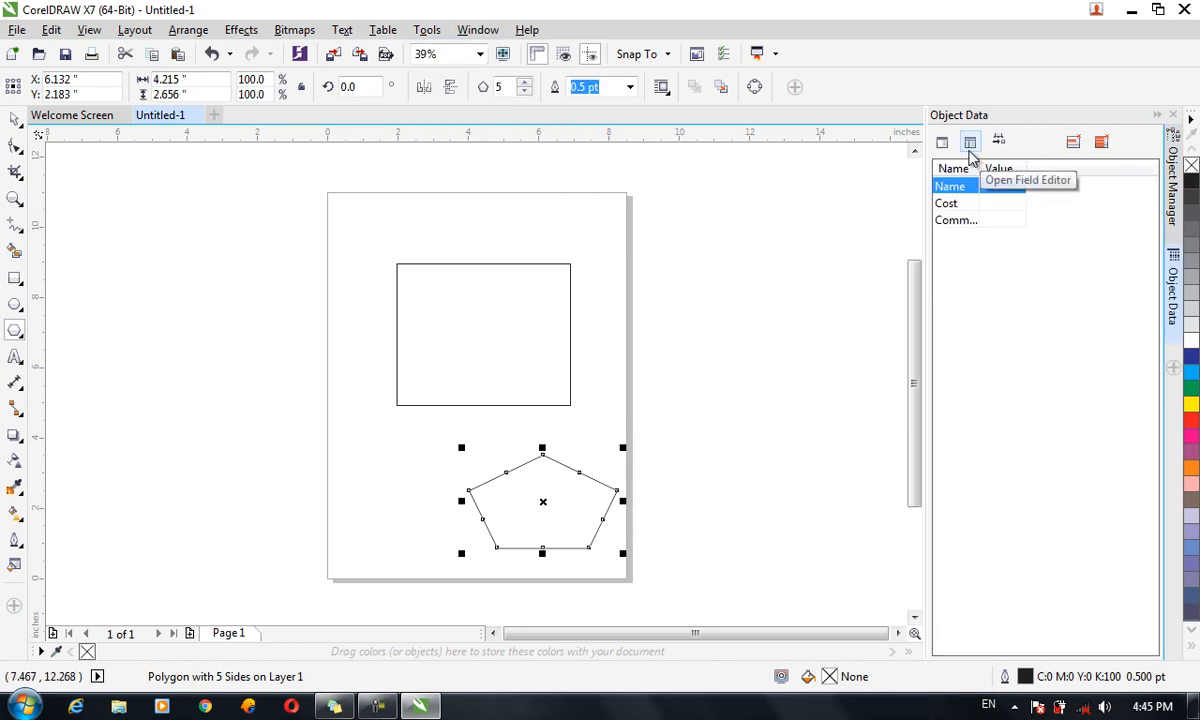
{"action": "left_click", "coordinate": [968, 204]}
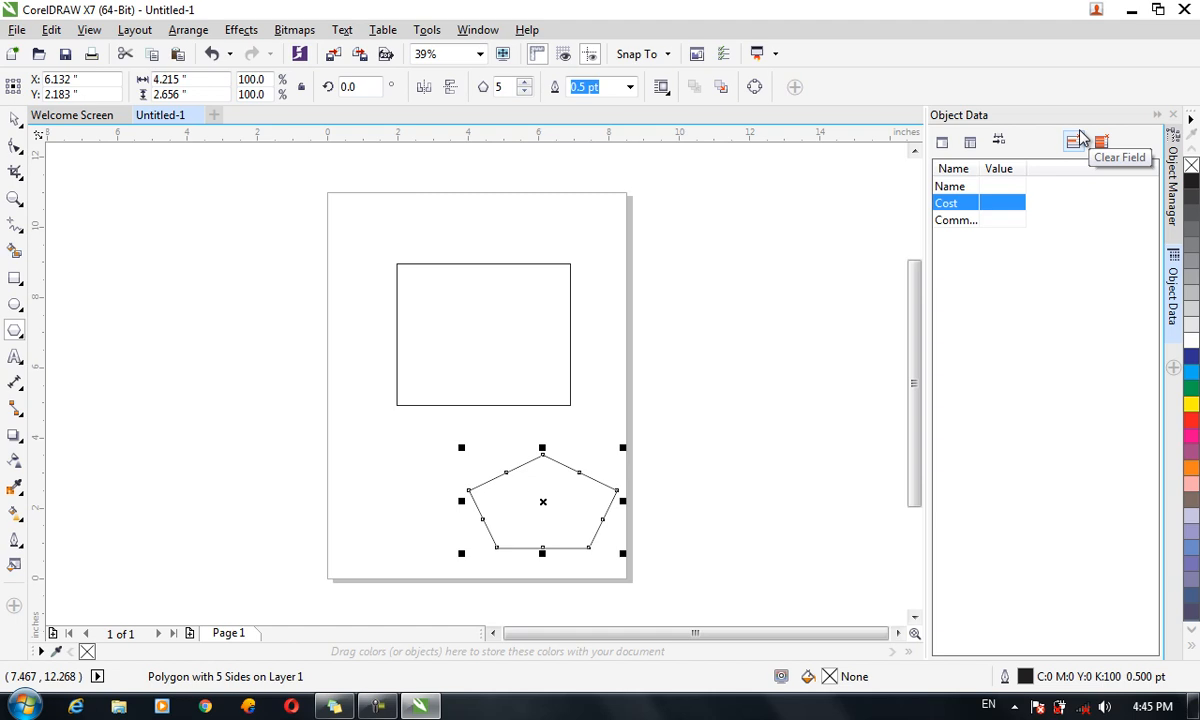
{"action": "left_click", "coordinate": [943, 141]}
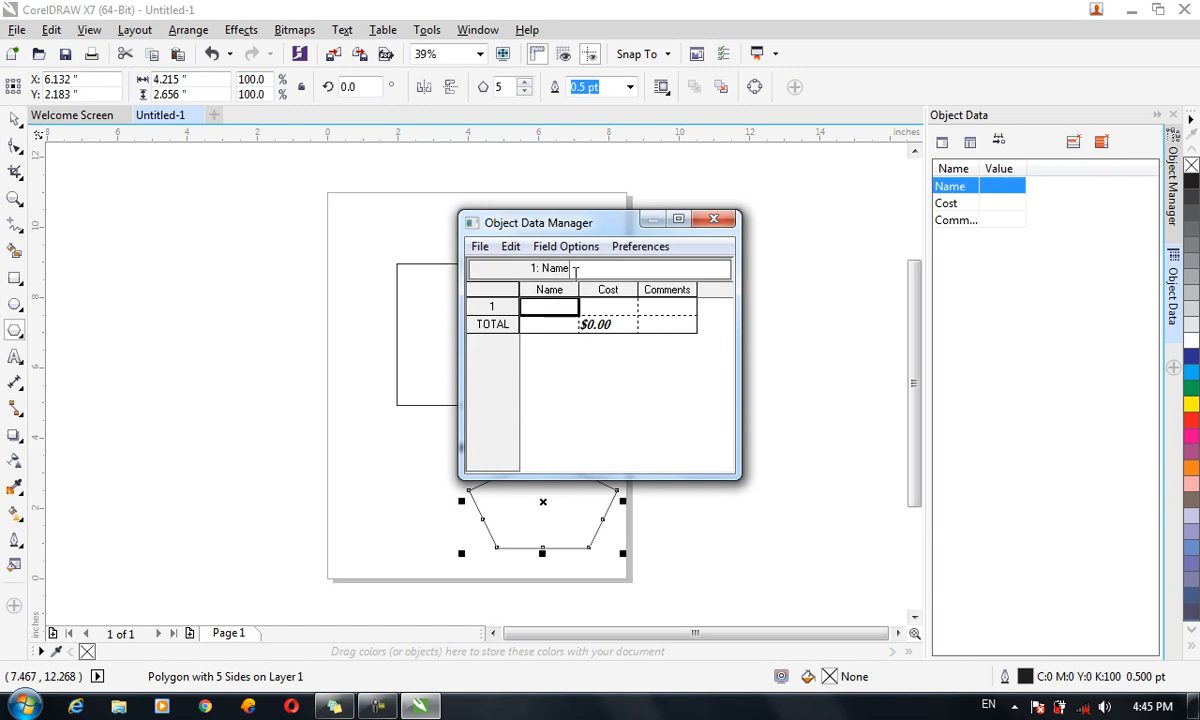
{"action": "left_click", "coordinate": [715, 222]}
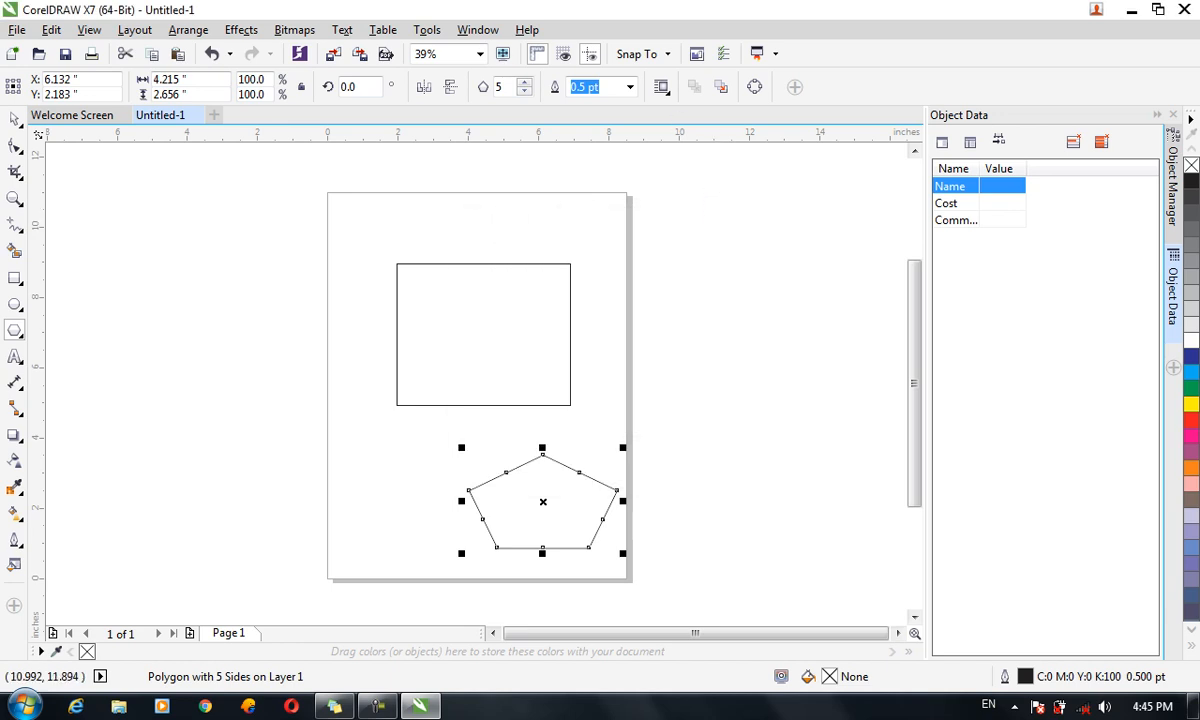
{"action": "left_click", "coordinate": [422, 31]}
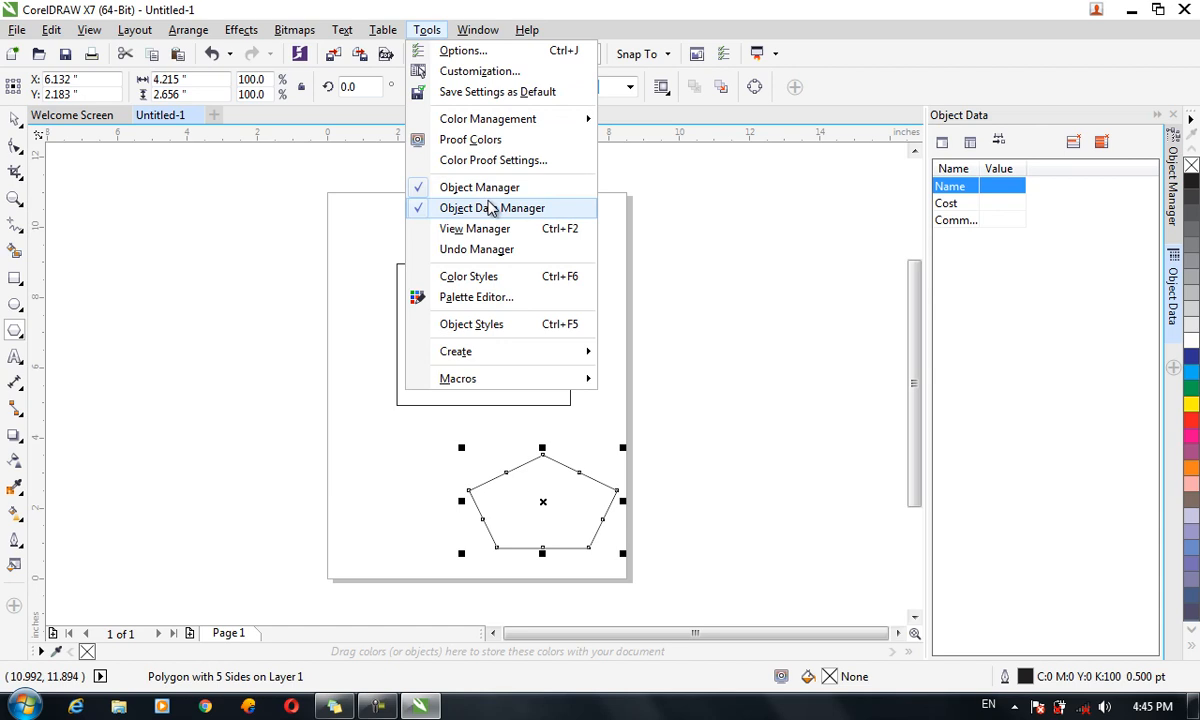
{"action": "left_click", "coordinate": [425, 187]}
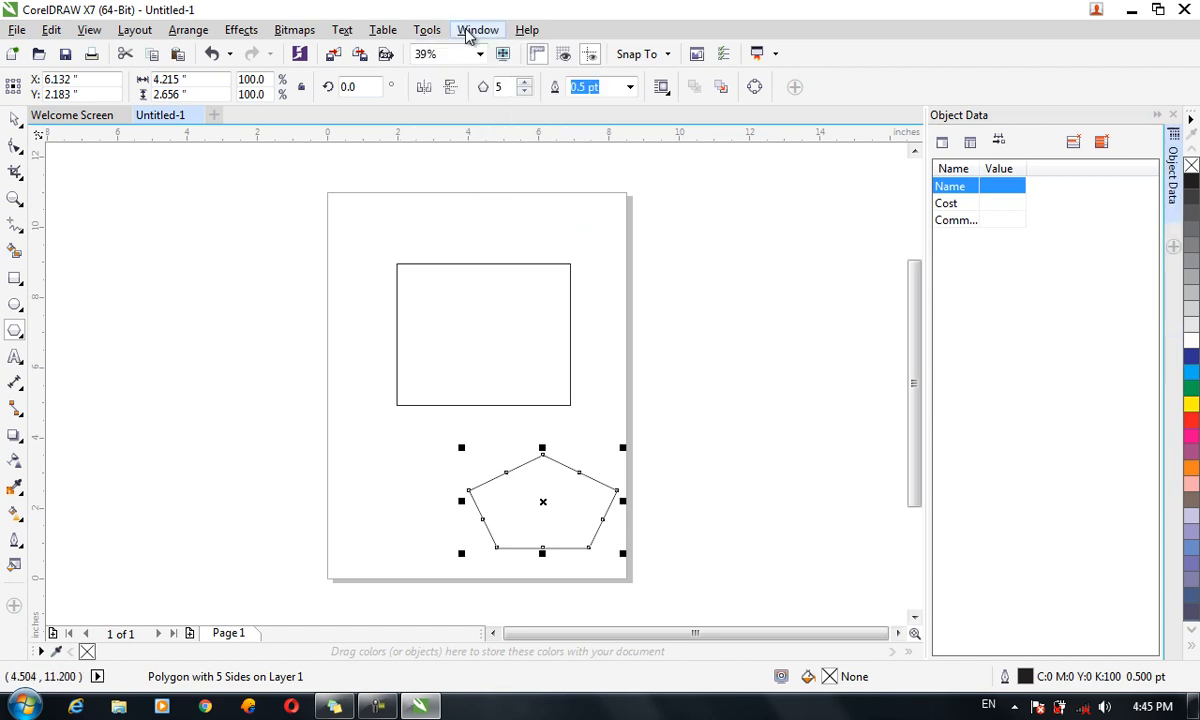
{"action": "left_click", "coordinate": [468, 31]}
{"action": "mouse_move", "coordinate": [422, 31]}
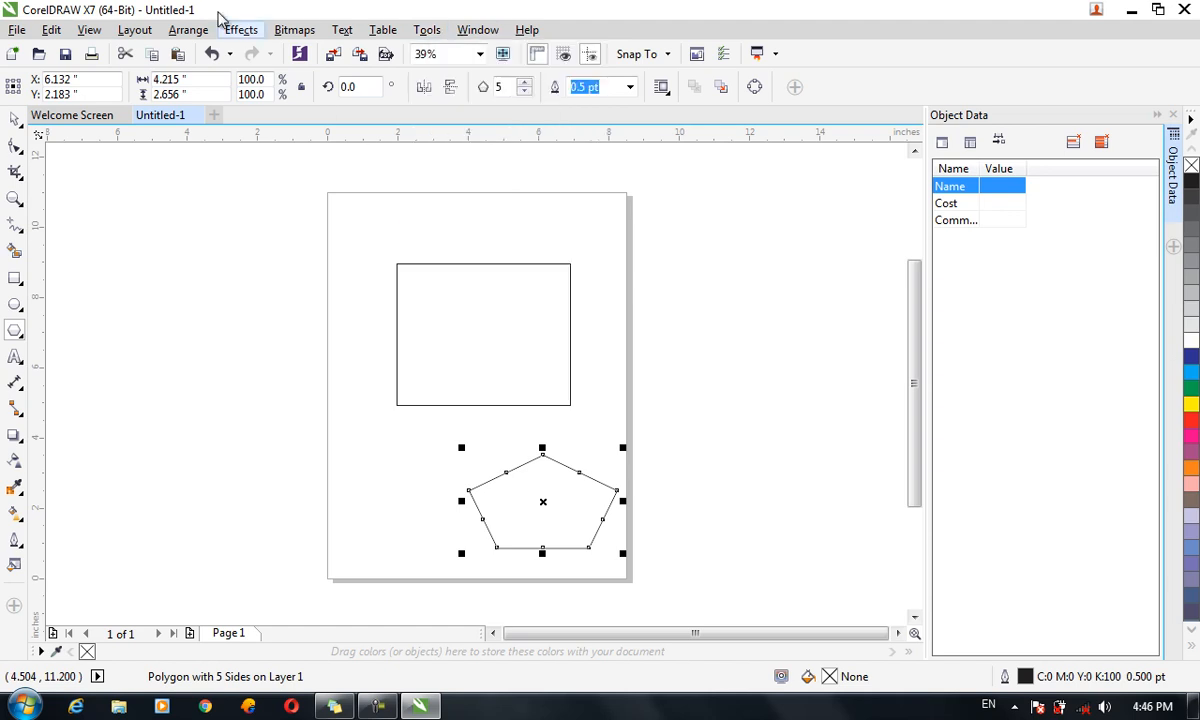
{"action": "mouse_move", "coordinate": [88, 32]}
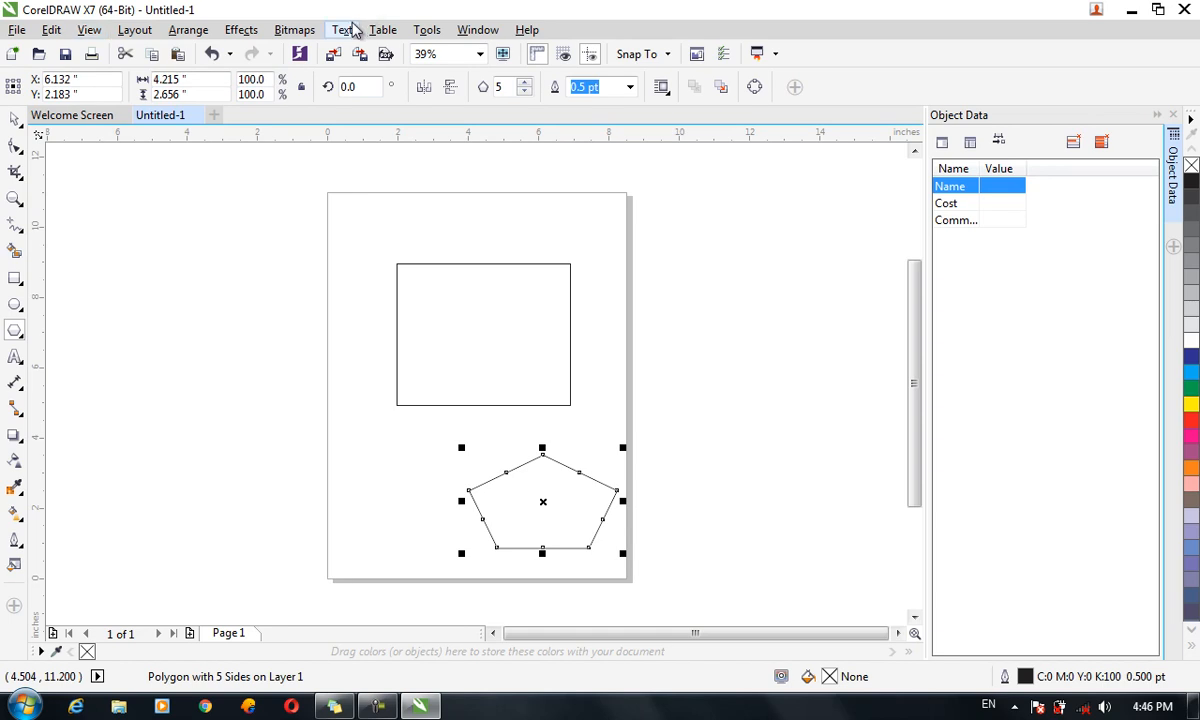
{"action": "left_click", "coordinate": [383, 30]}
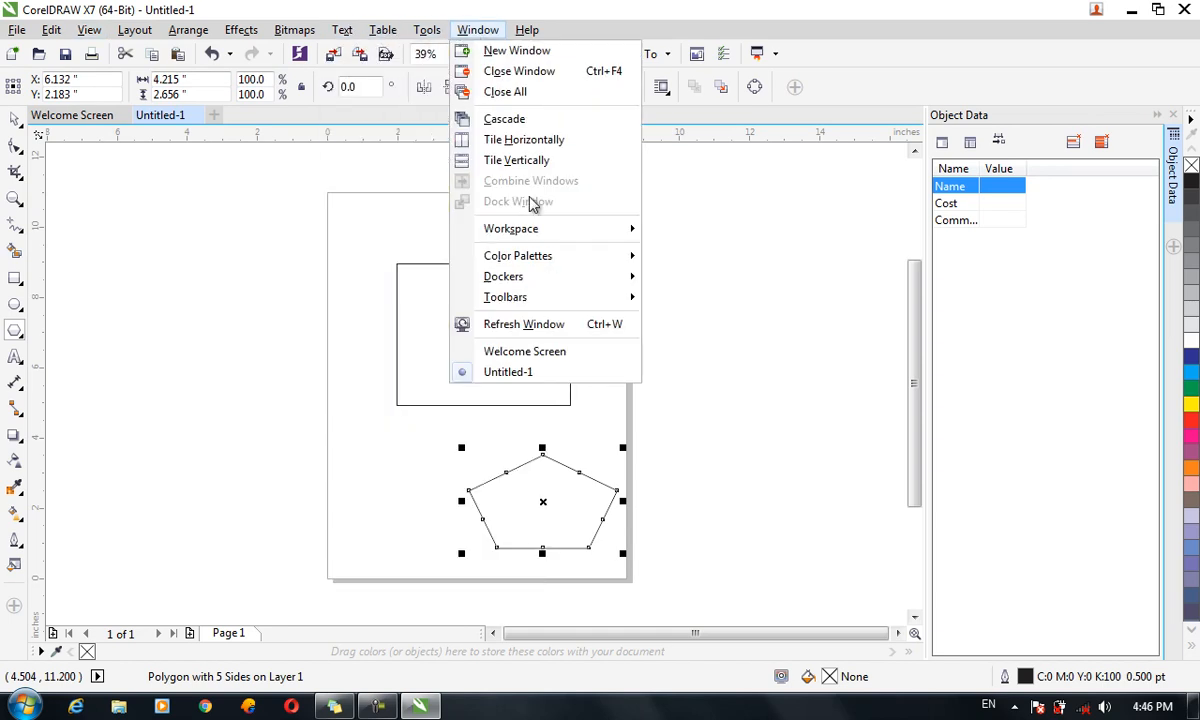
{"action": "left_click", "coordinate": [477, 30]}
Show the Undo Manager and revert the drawing through its history to the File New state
{"action": "left_click", "coordinate": [427, 30]}
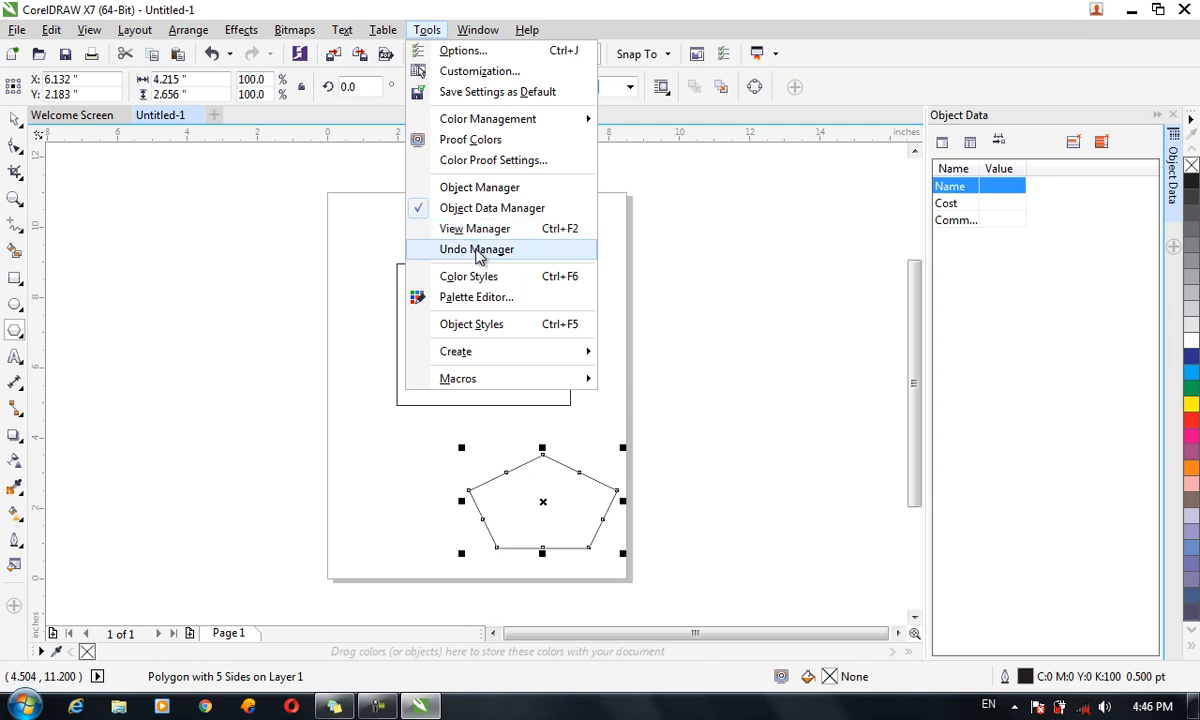
{"action": "left_click", "coordinate": [476, 249]}
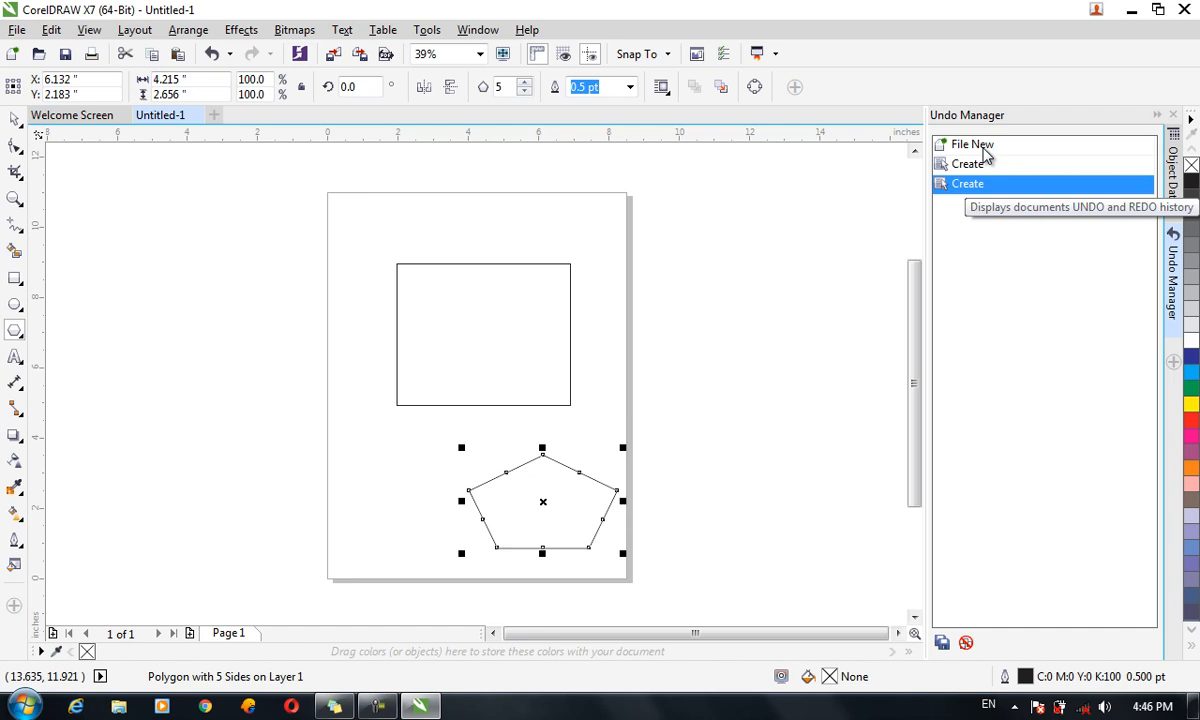
{"action": "left_click", "coordinate": [984, 150]}
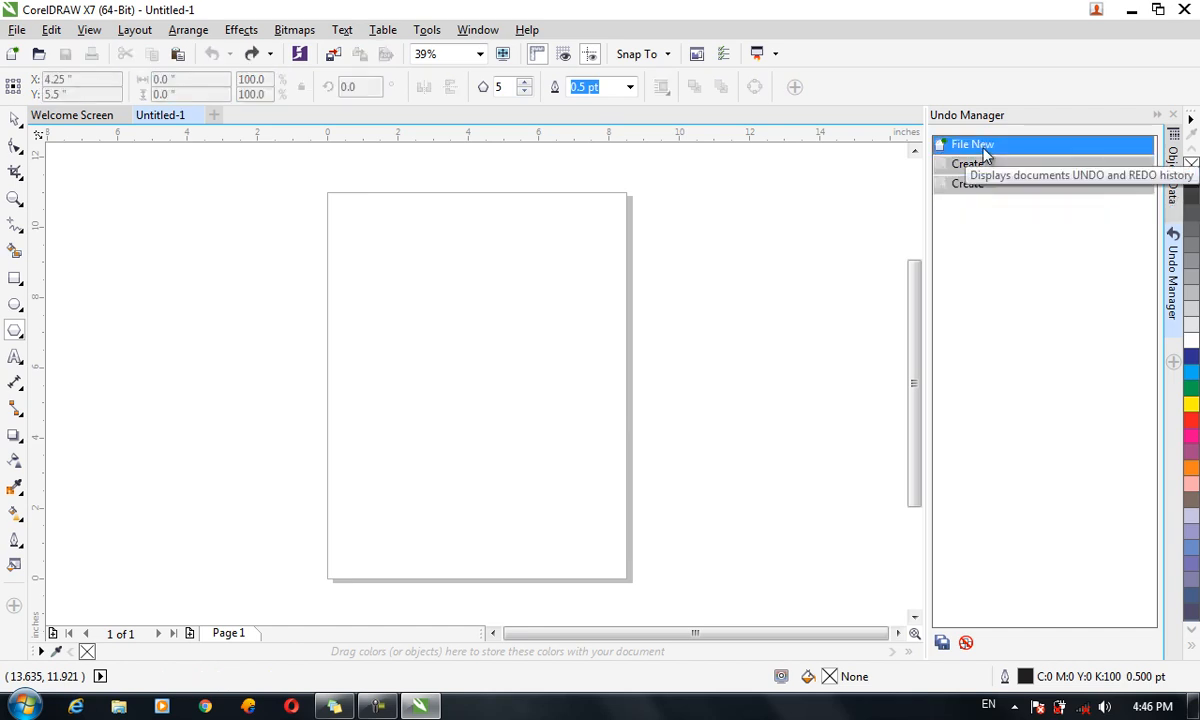
{"action": "left_click", "coordinate": [972, 190]}
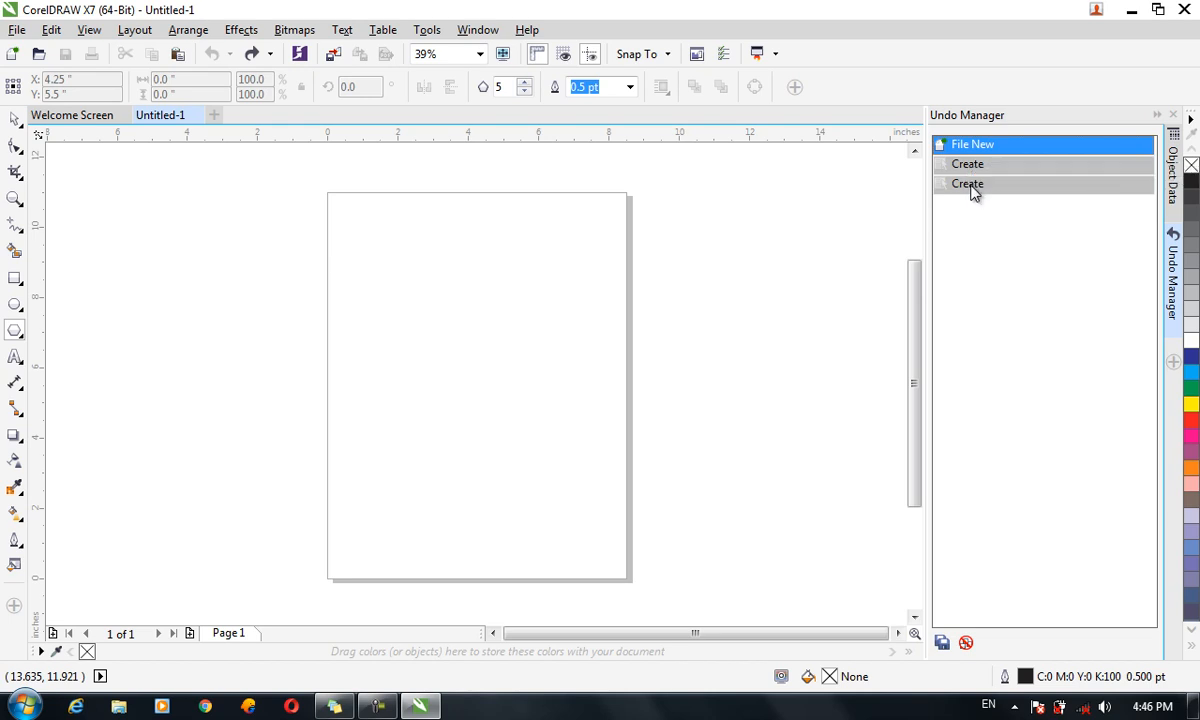
{"action": "left_click", "coordinate": [970, 165]}
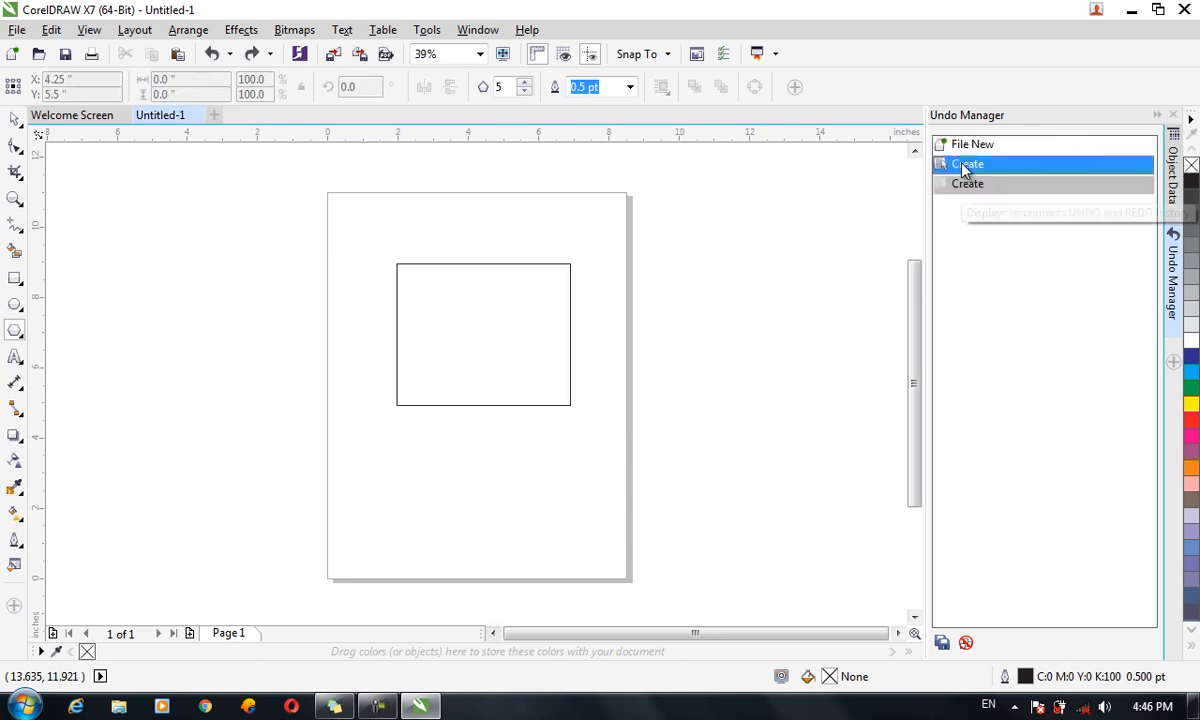
{"action": "left_click", "coordinate": [965, 150]}
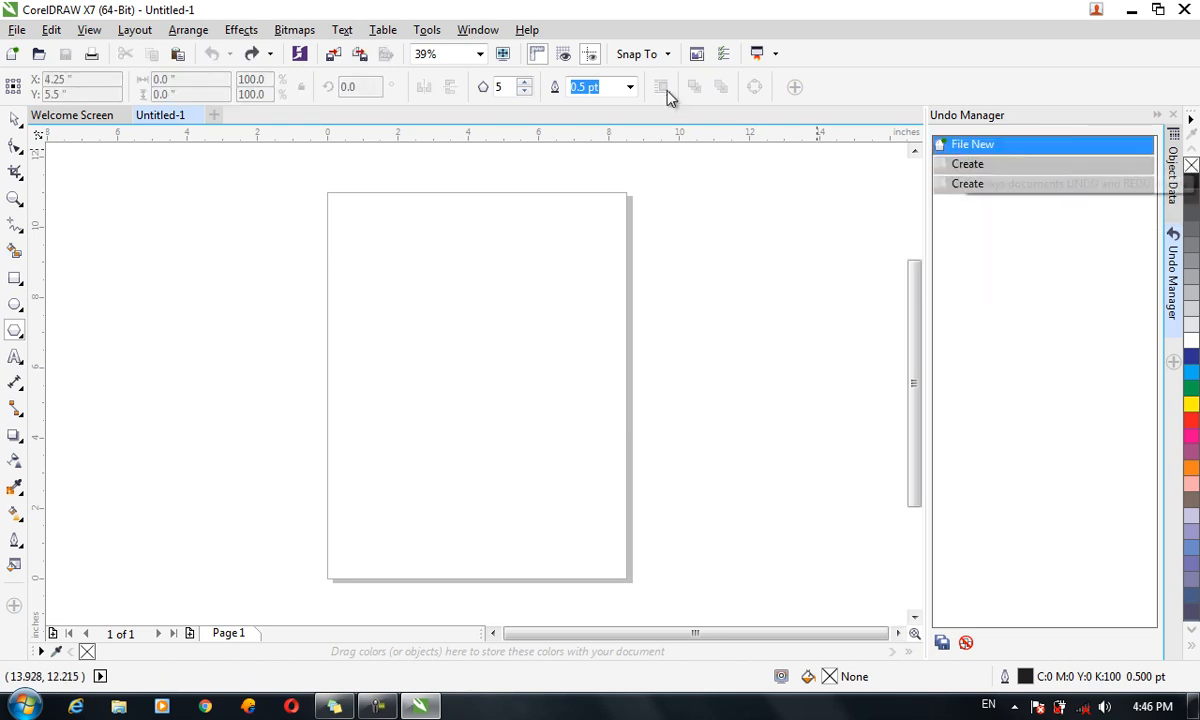
Show the Color Styles docker and create a new color style
{"action": "left_click", "coordinate": [472, 31]}
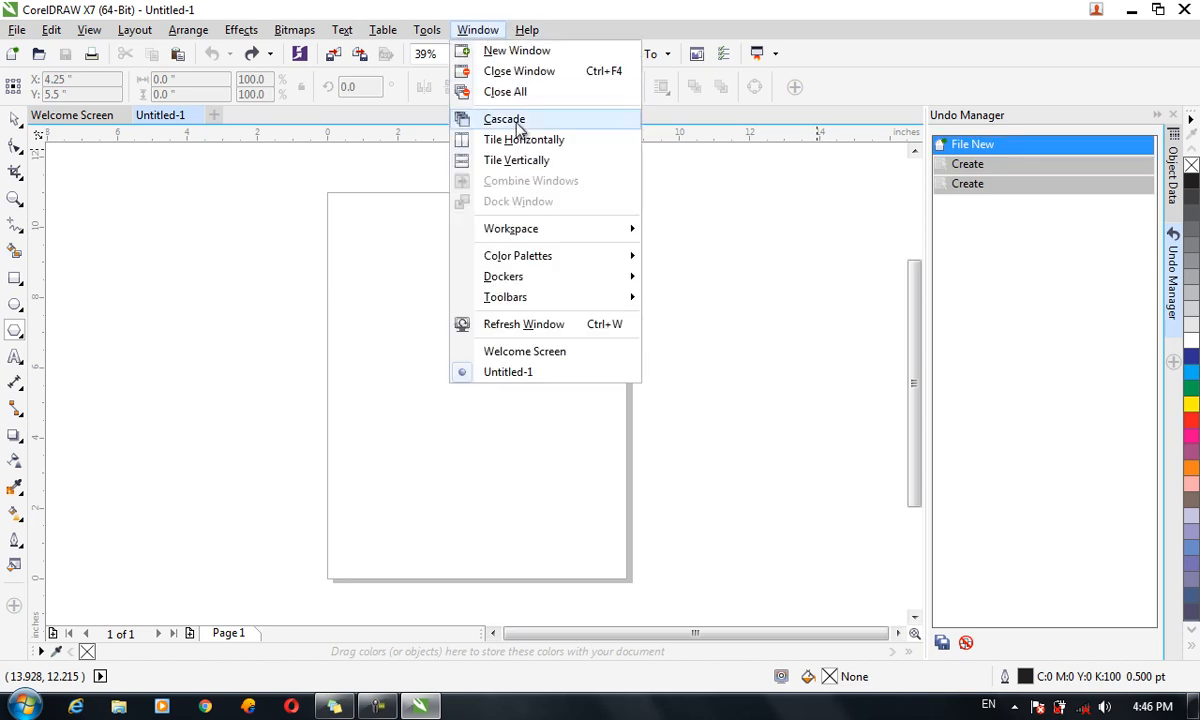
{"action": "mouse_move", "coordinate": [421, 31]}
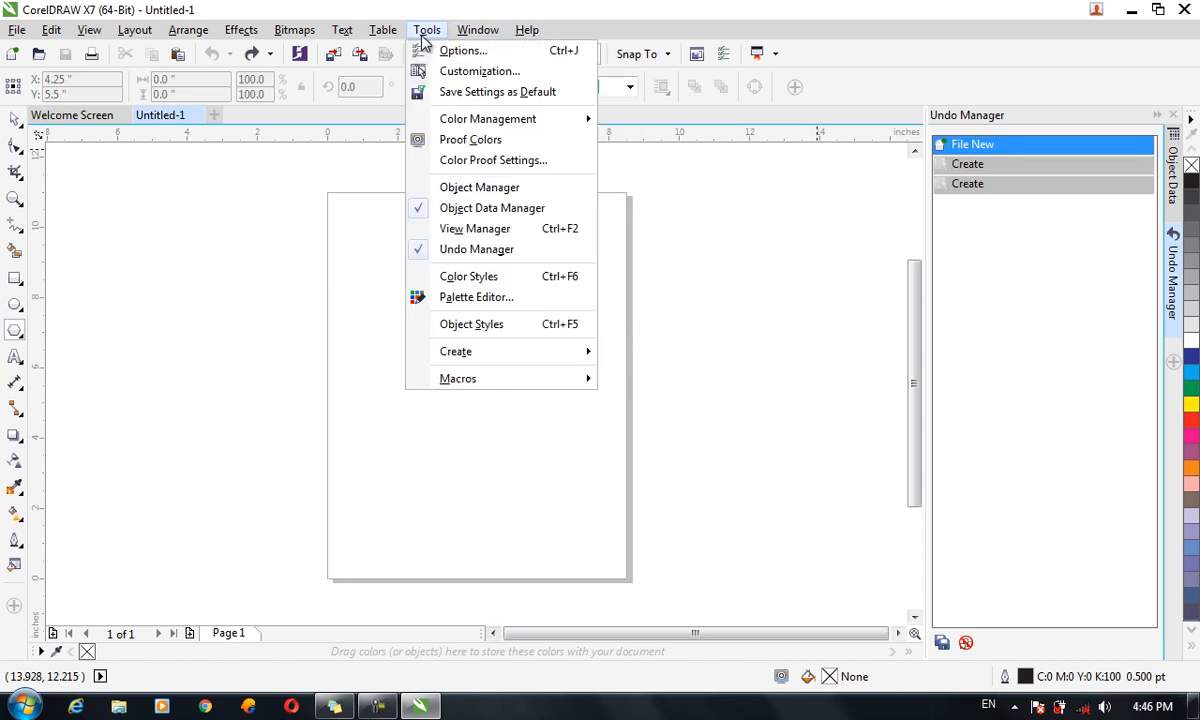
{"action": "left_click", "coordinate": [478, 277]}
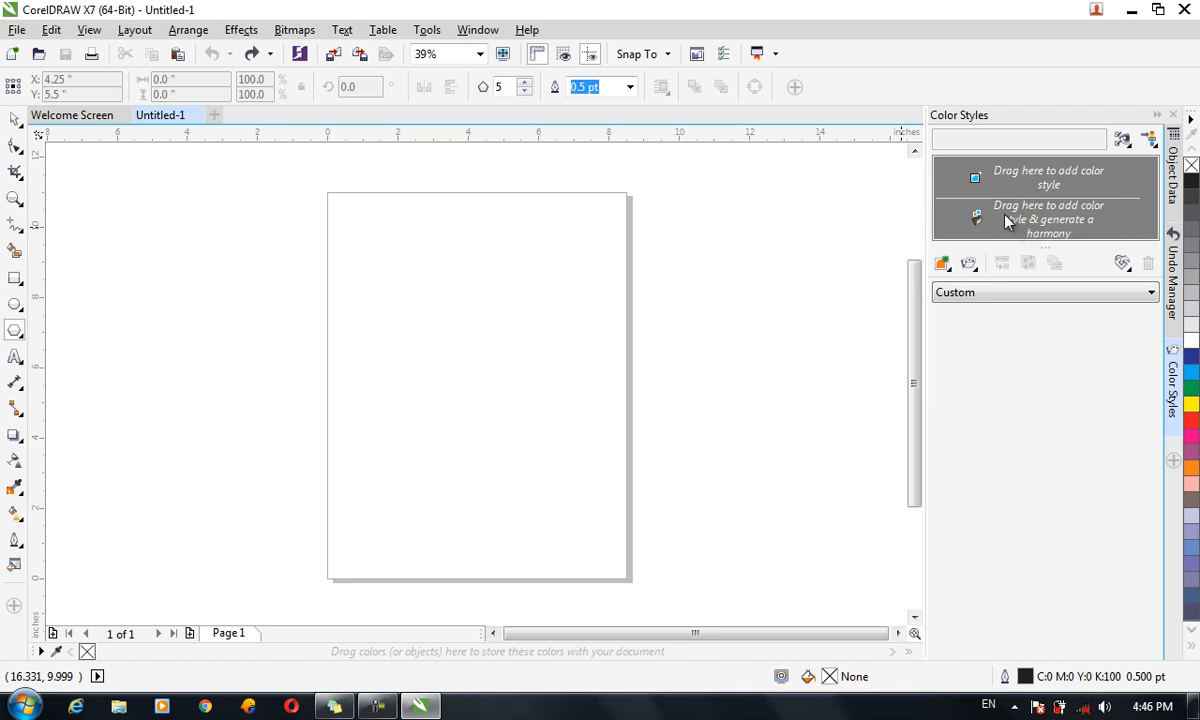
{"action": "left_click", "coordinate": [943, 264]}
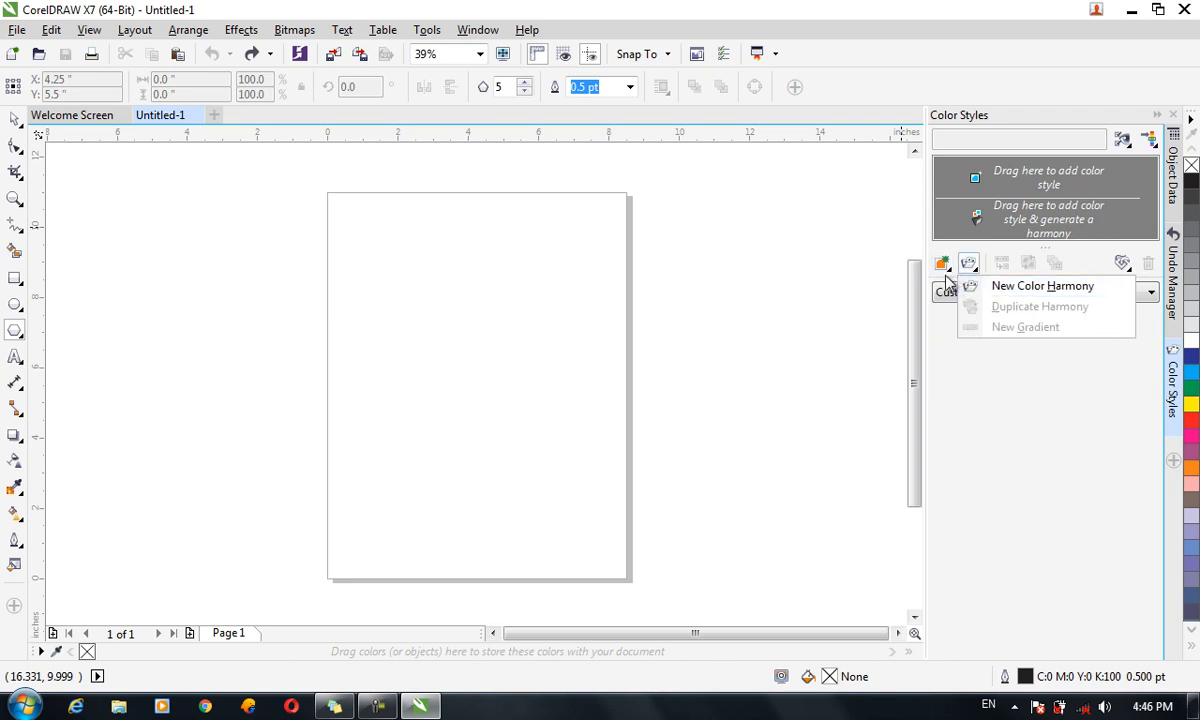
{"action": "left_click", "coordinate": [945, 286]}
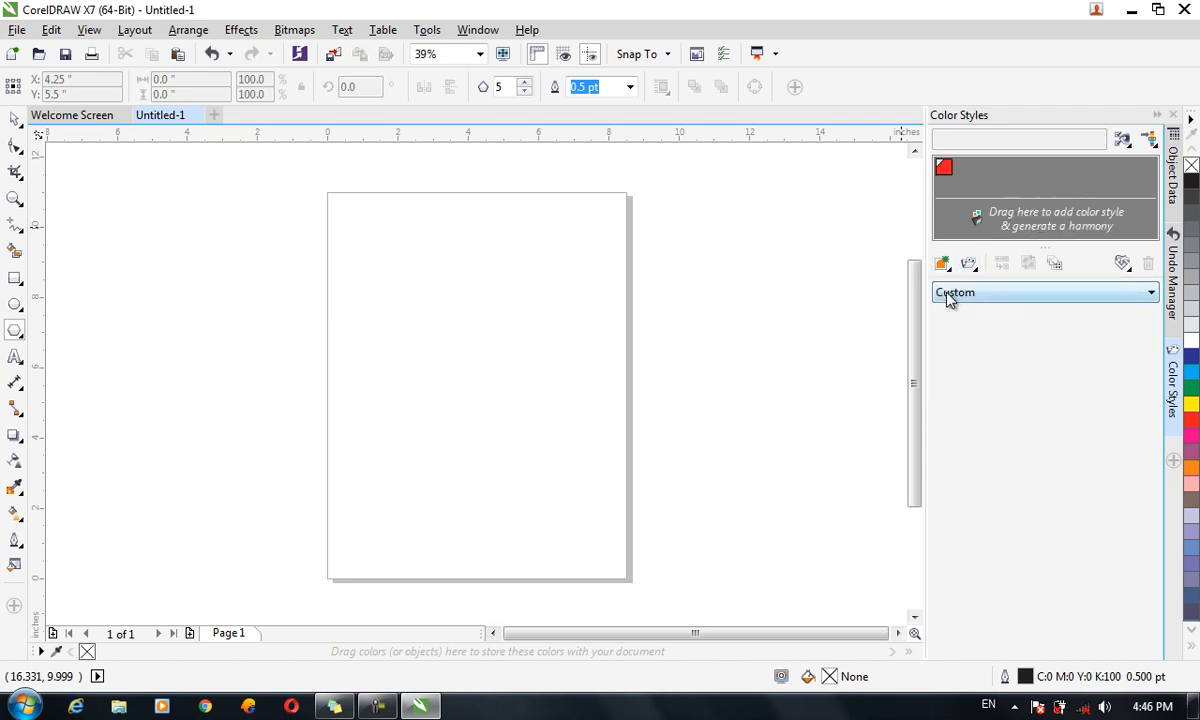
Make the red color style the document's default fill for graphic and artistic text objects
{"action": "left_click", "coordinate": [943, 172]}
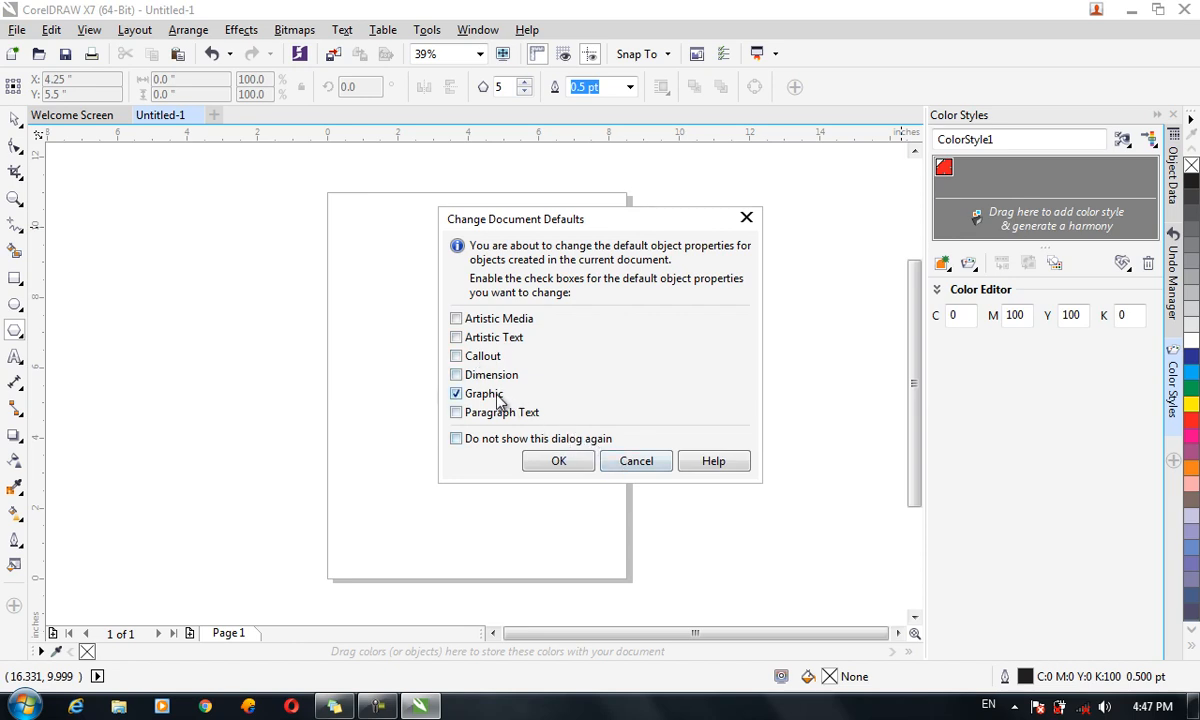
{"action": "left_click", "coordinate": [491, 340]}
{"action": "left_click", "coordinate": [559, 461]}
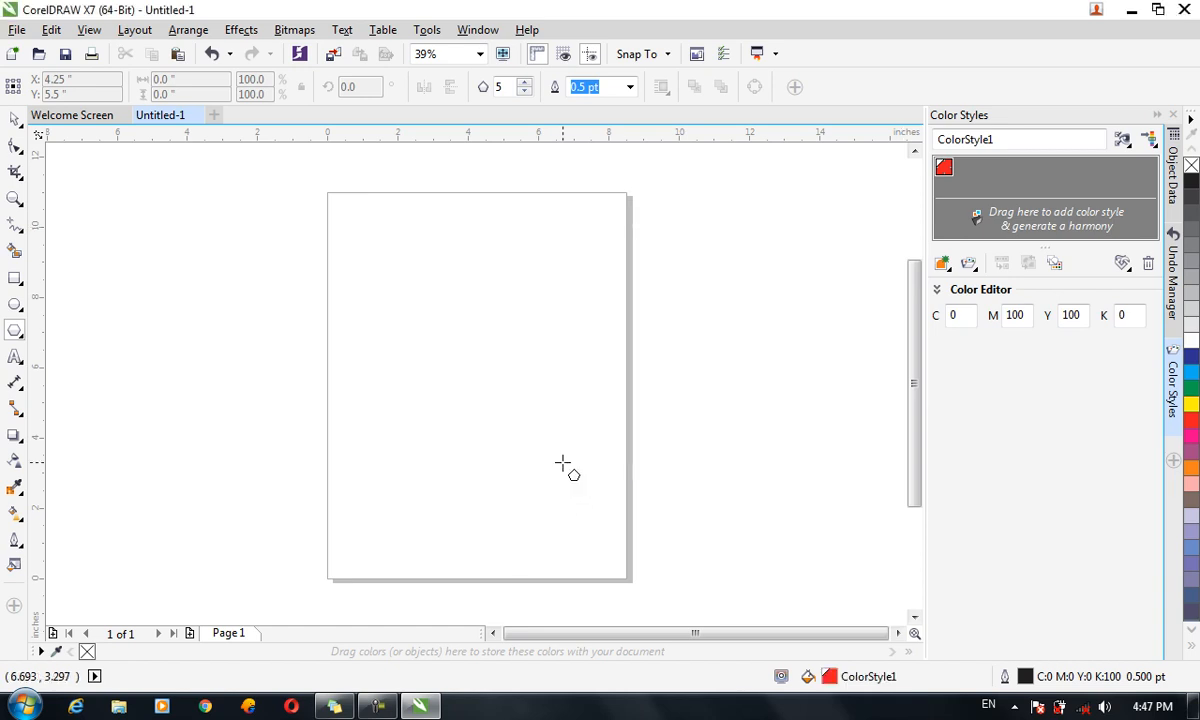
Try to delete Yellow from the default palette in the Palette Editor, turning off the deletion confirmation message
{"action": "left_click", "coordinate": [420, 30]}
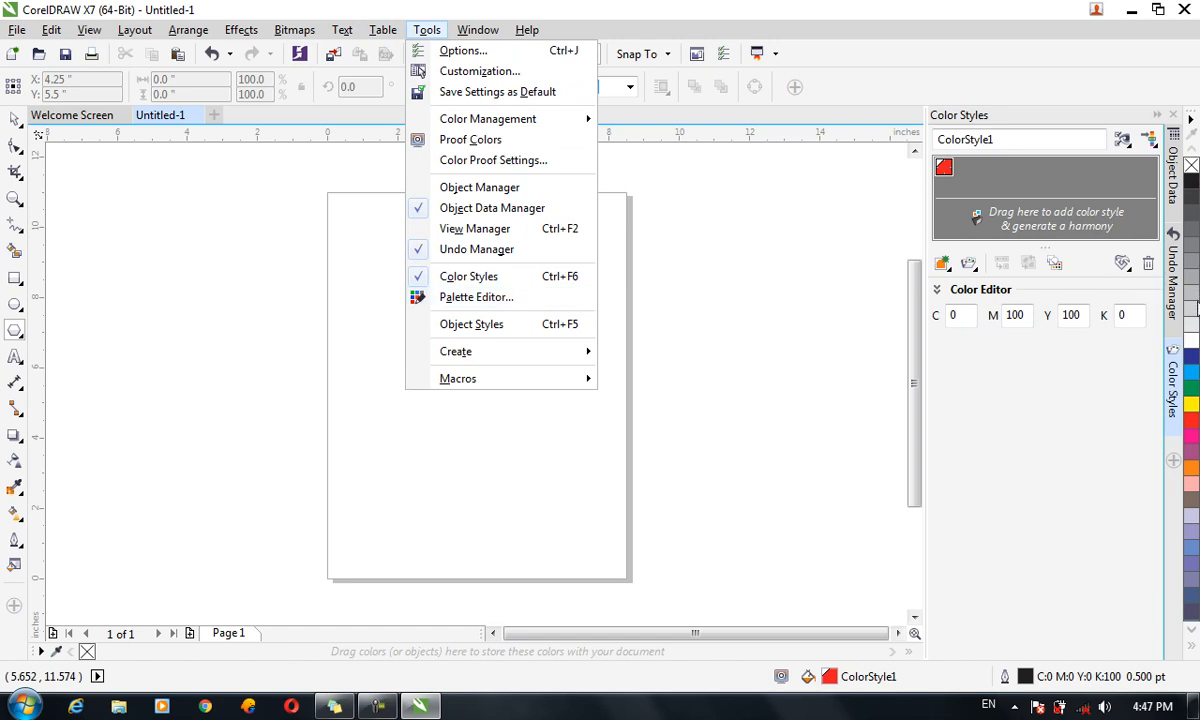
{"action": "left_click", "coordinate": [537, 300]}
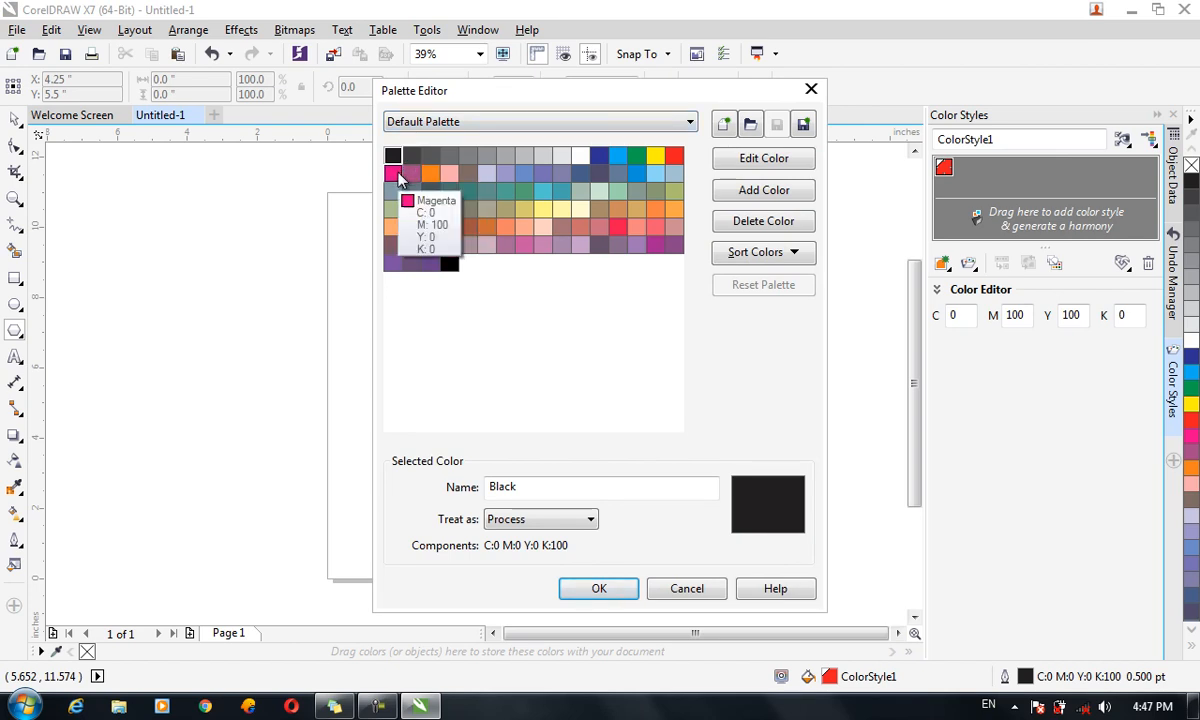
{"action": "left_click", "coordinate": [656, 157]}
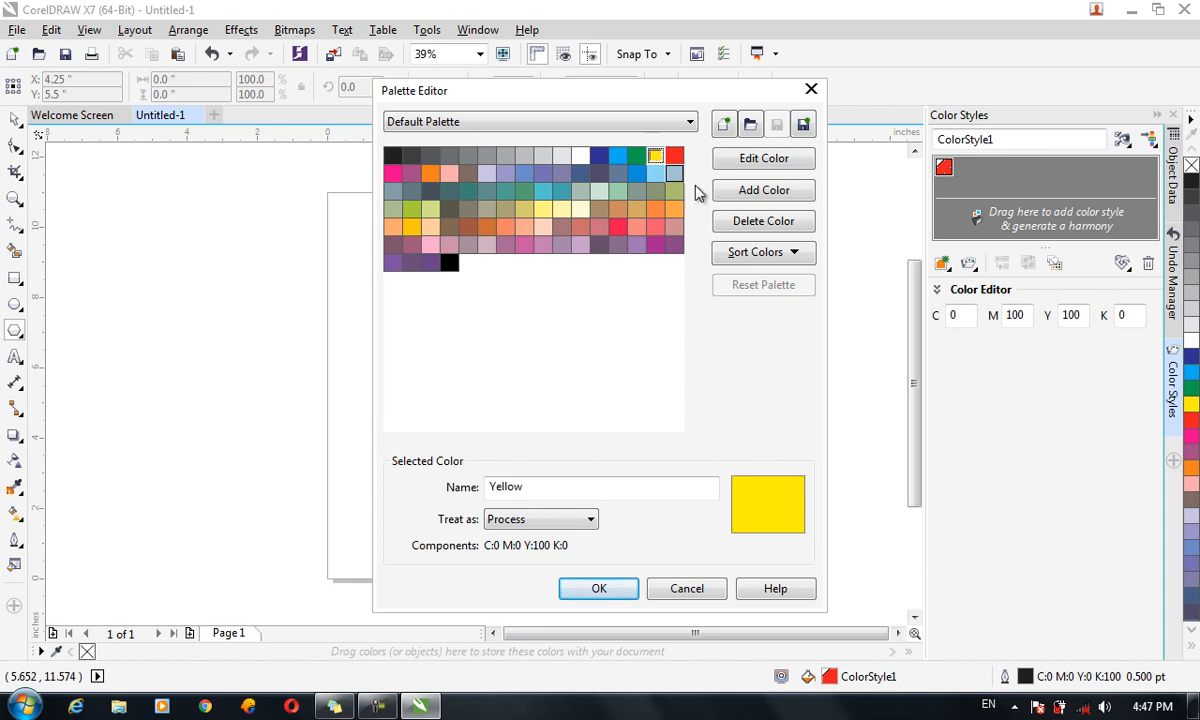
{"action": "left_click", "coordinate": [742, 228]}
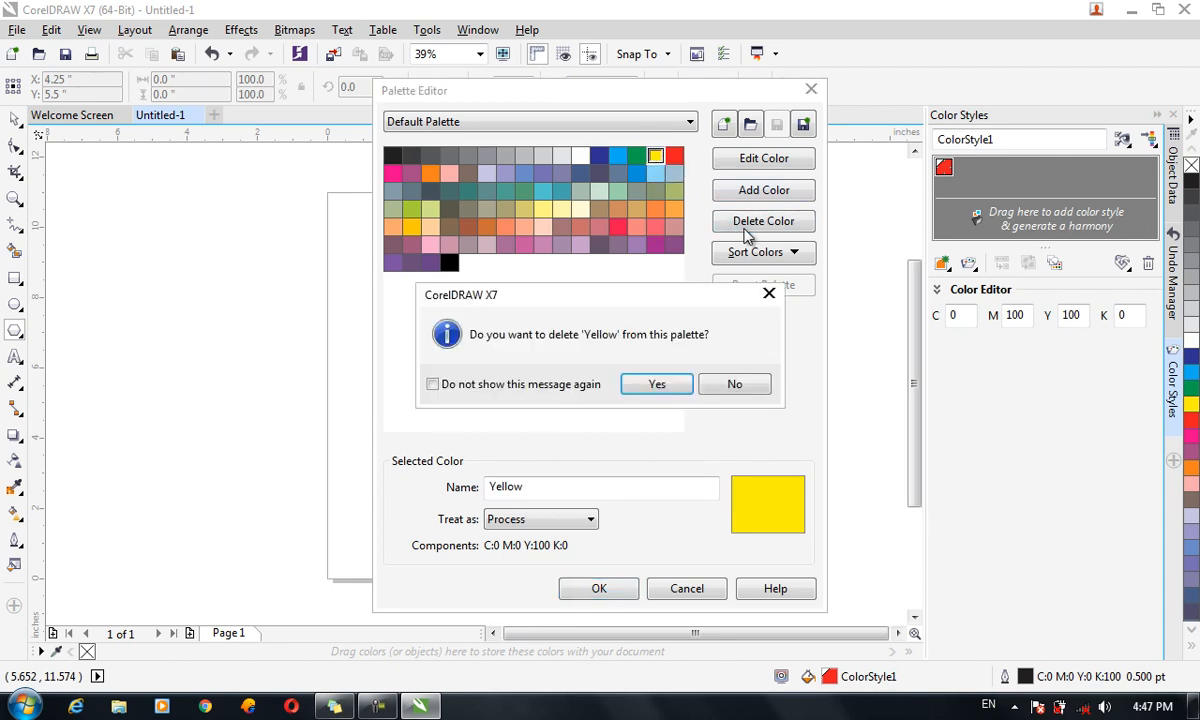
{"action": "left_click", "coordinate": [658, 381]}
{"action": "left_click", "coordinate": [782, 225]}
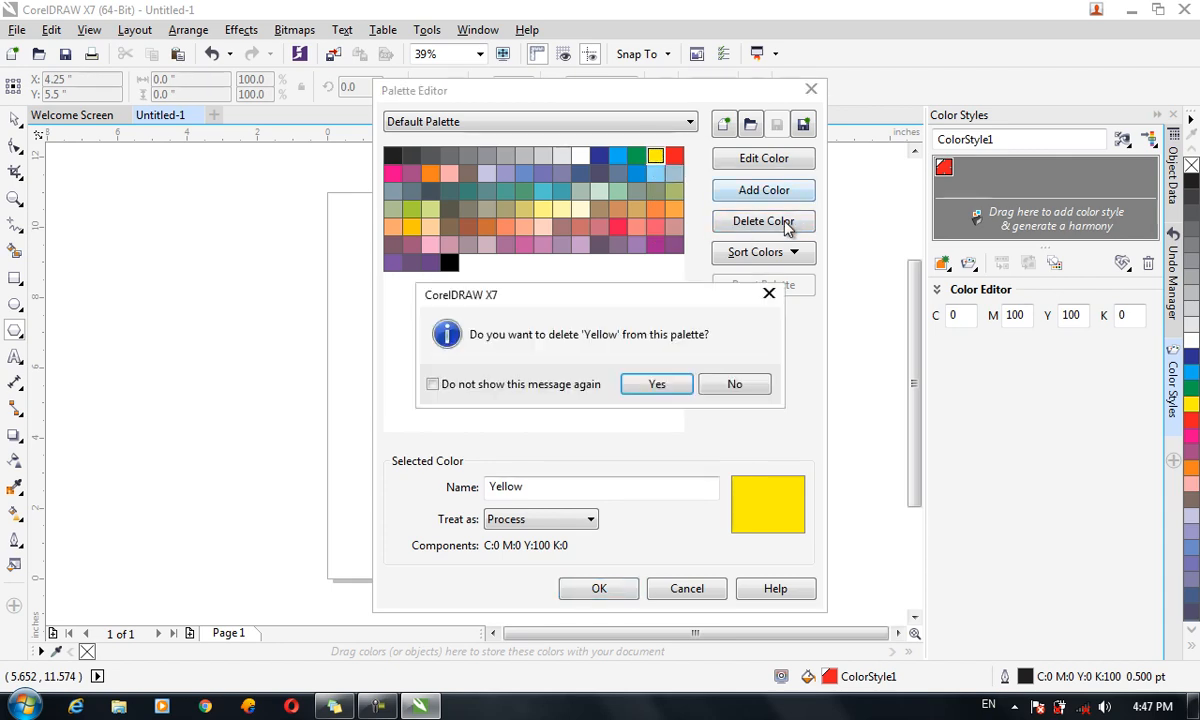
{"action": "left_click", "coordinate": [580, 390]}
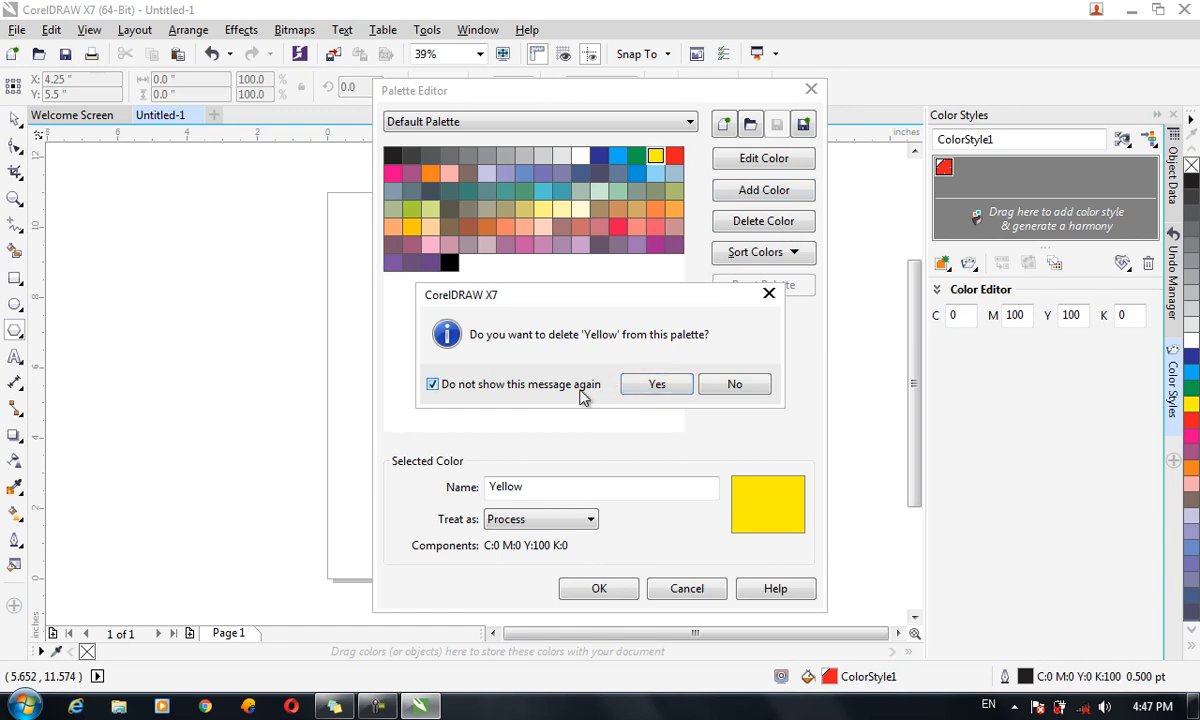
{"action": "left_click", "coordinate": [648, 384]}
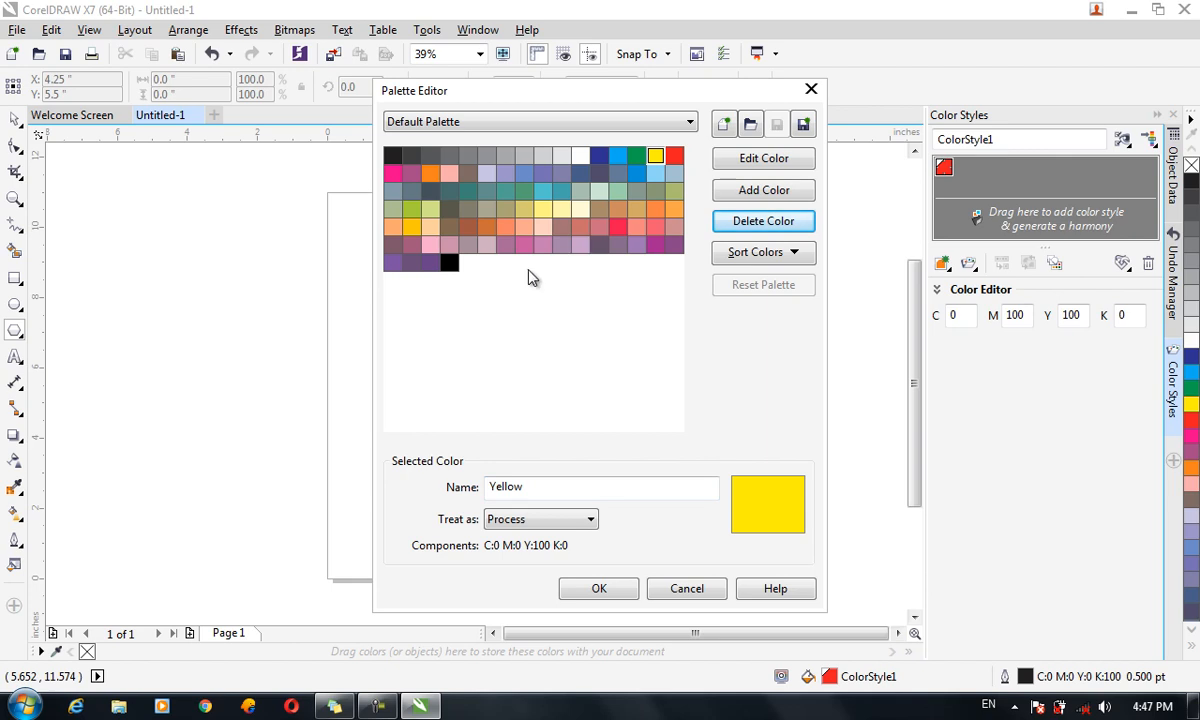
Try to add an olive color with C45 M34 Y100 K9 to the default palette
{"action": "left_click", "coordinate": [742, 191]}
{"action": "left_click_drag", "start_coordinate": [402, 316], "coordinate": [401, 319]}
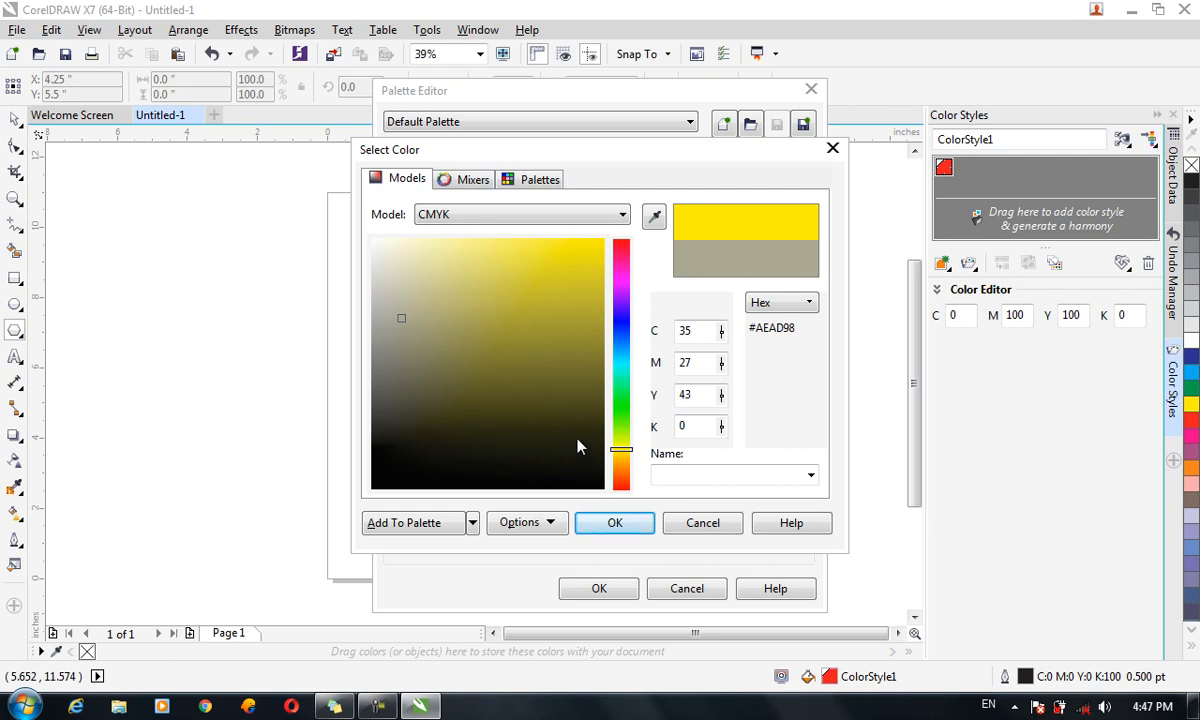
{"action": "left_click", "coordinate": [520, 343]}
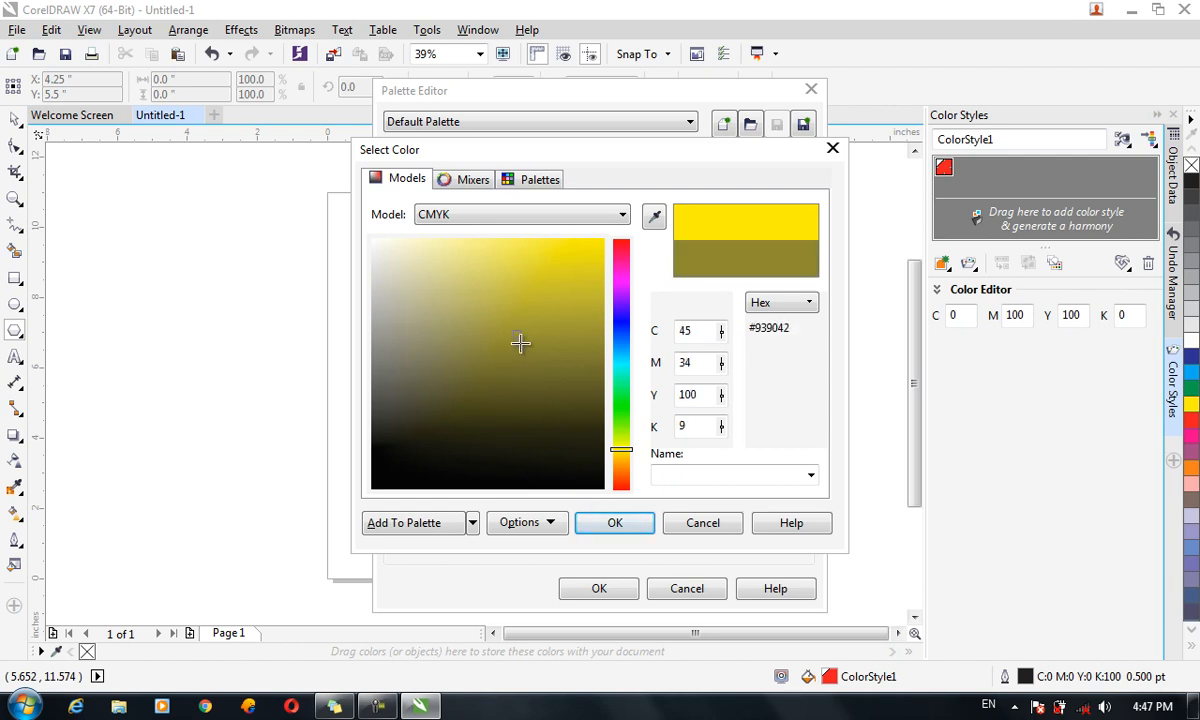
{"action": "left_click", "coordinate": [636, 526]}
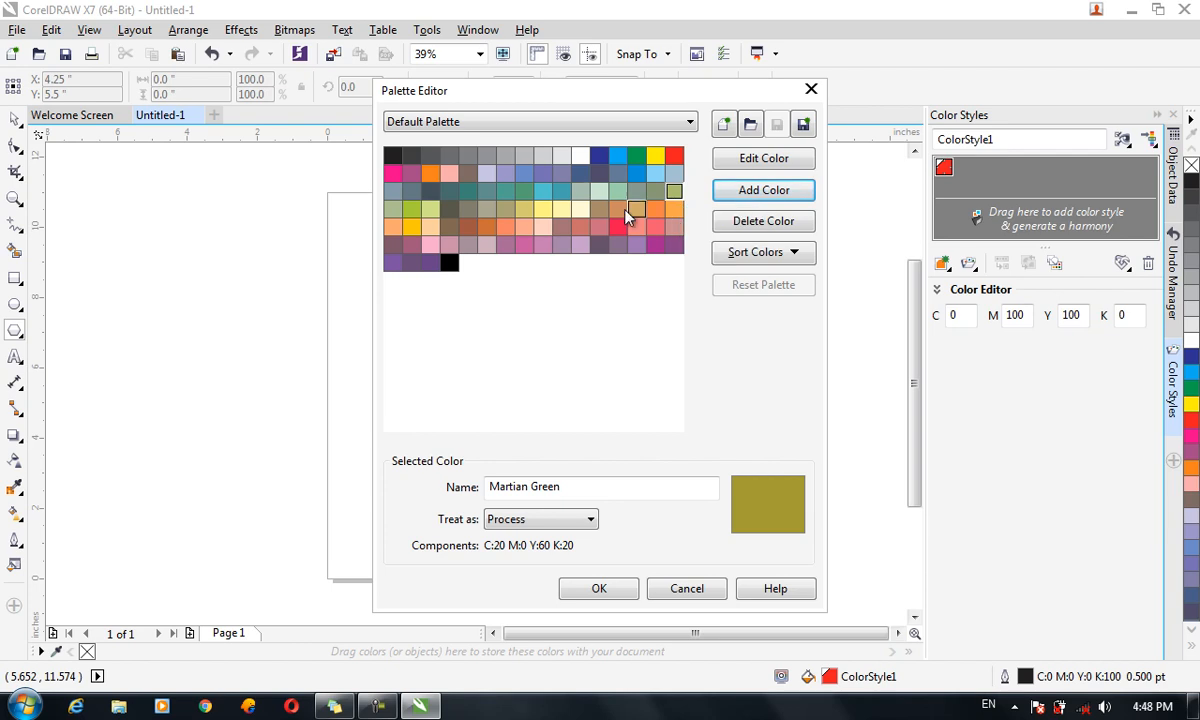
{"action": "left_click", "coordinate": [583, 121]}
{"action": "left_click", "coordinate": [627, 147]}
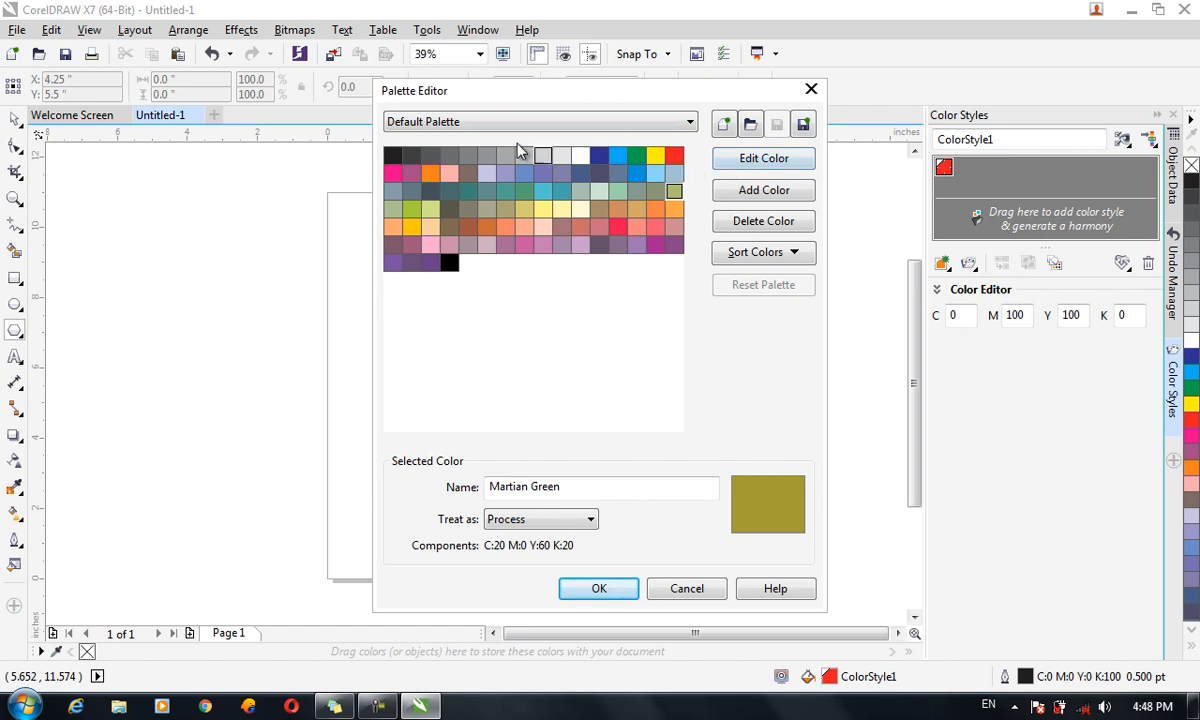
Try to replace the palette's Black with a pink of C2 M97 Y33 K0
{"action": "left_click", "coordinate": [393, 156]}
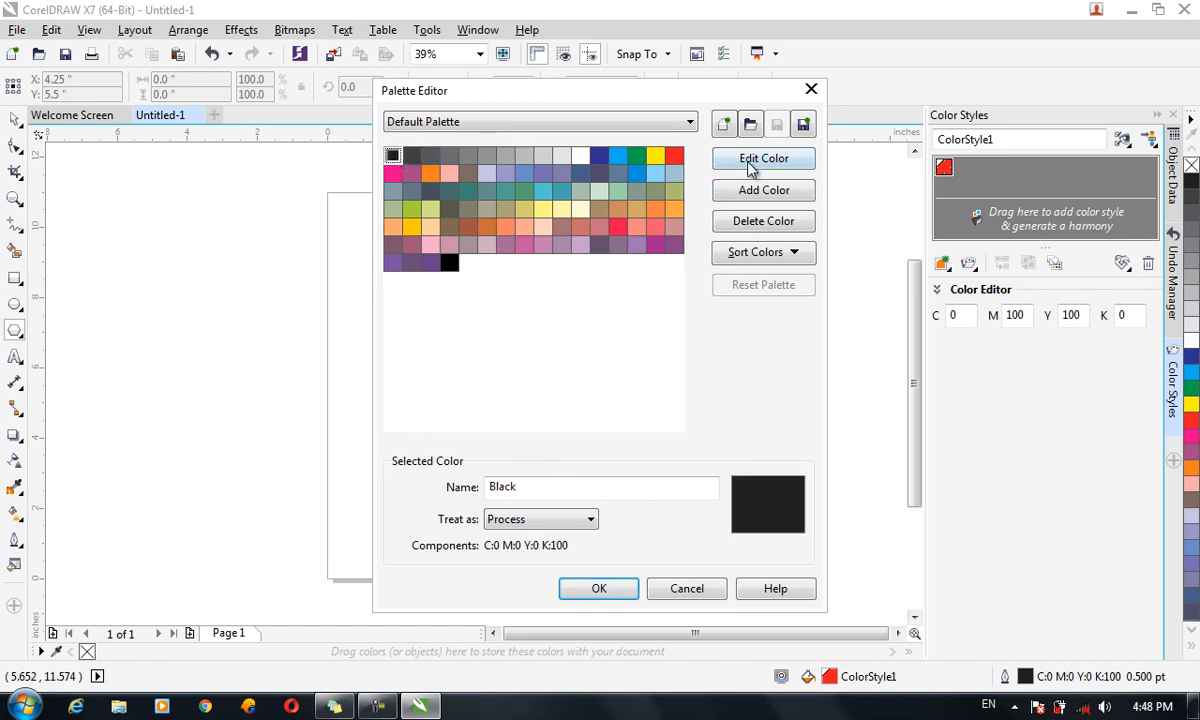
{"action": "left_click", "coordinate": [740, 163]}
{"action": "left_click_drag", "start_coordinate": [585, 287], "coordinate": [552, 261]}
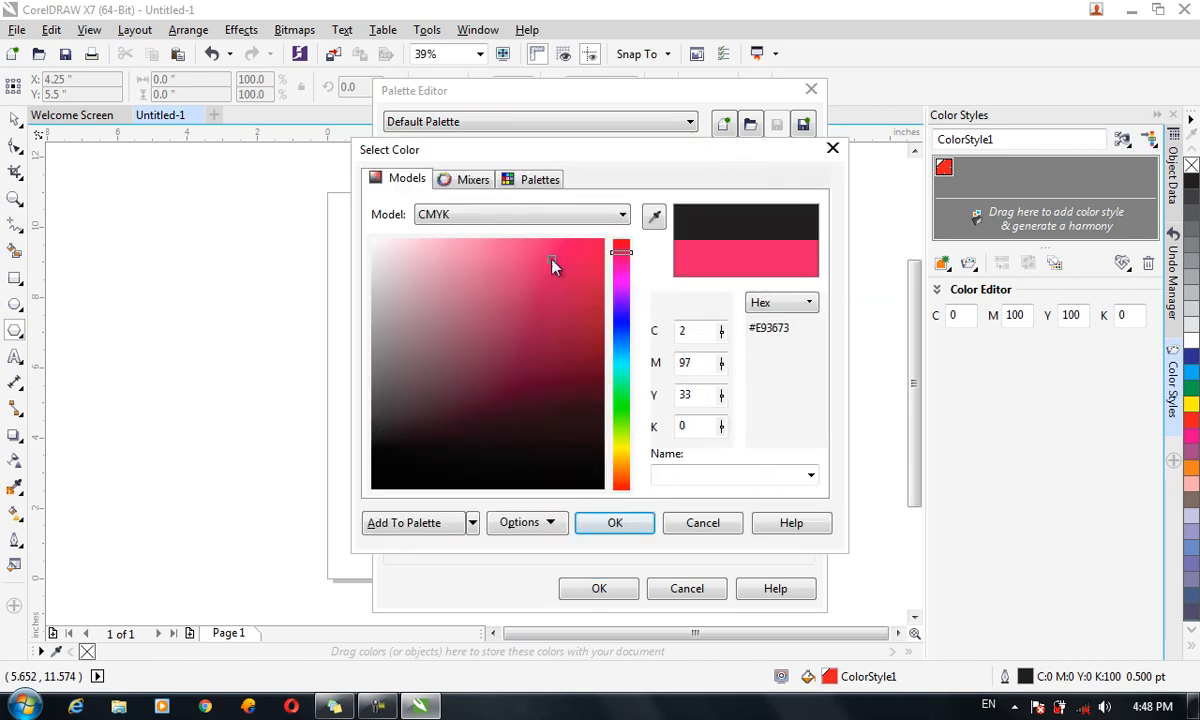
{"action": "left_click", "coordinate": [615, 523]}
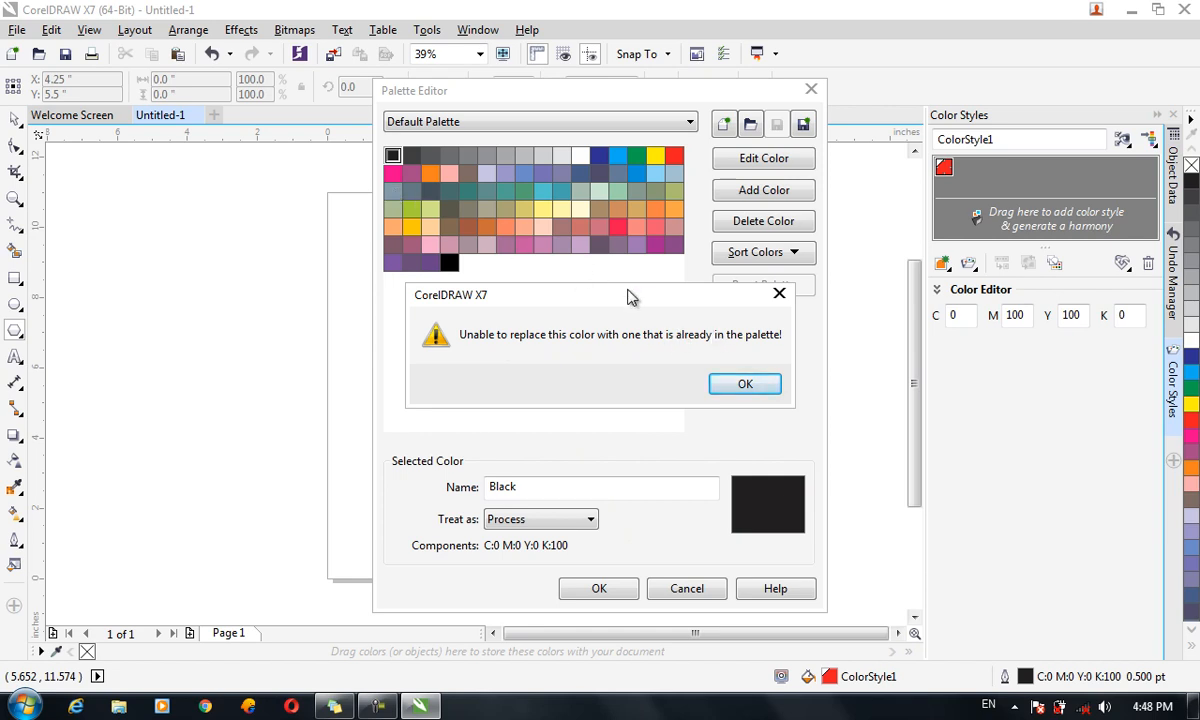
{"action": "left_click", "coordinate": [741, 385]}
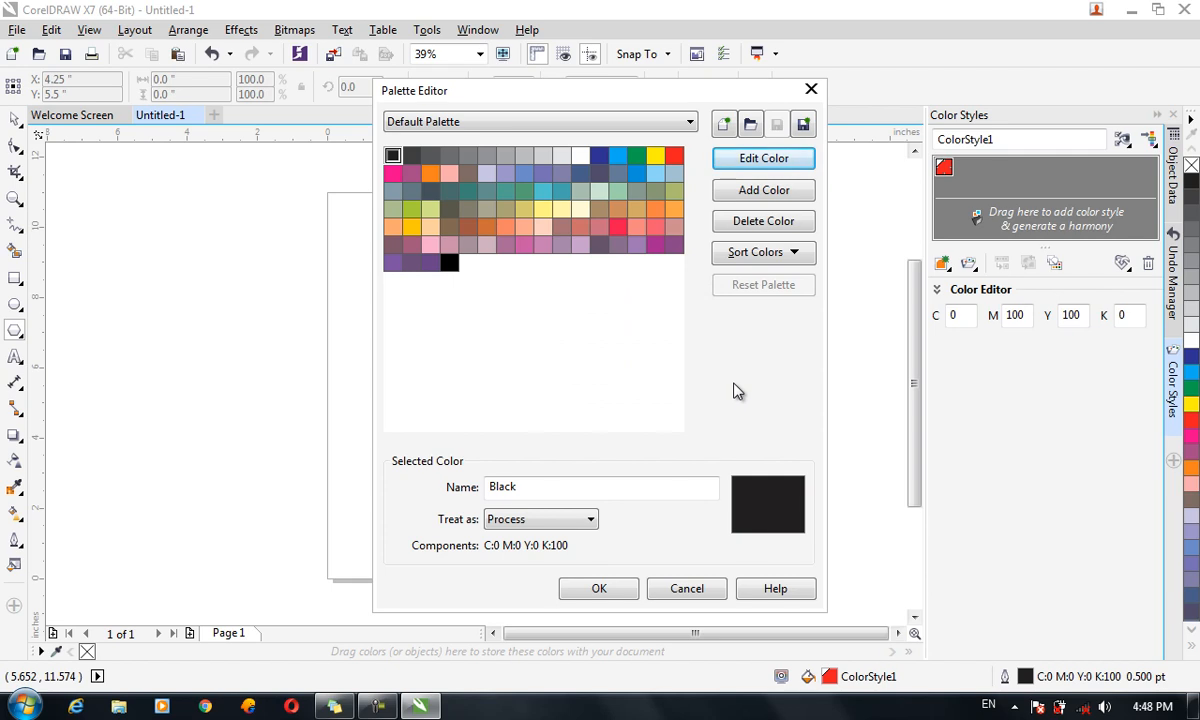
Try to replace the palette's Black with a dark maroon of C48 M92 Y60 K64
{"action": "left_click", "coordinate": [763, 159]}
{"action": "mouse_move", "coordinate": [438, 345]}
{"action": "left_mouse_down"}
{"action": "mouse_move", "coordinate": [503, 416]}
{"action": "mouse_move", "coordinate": [455, 399]}
{"action": "mouse_move", "coordinate": [503, 404]}
{"action": "left_mouse_up"}
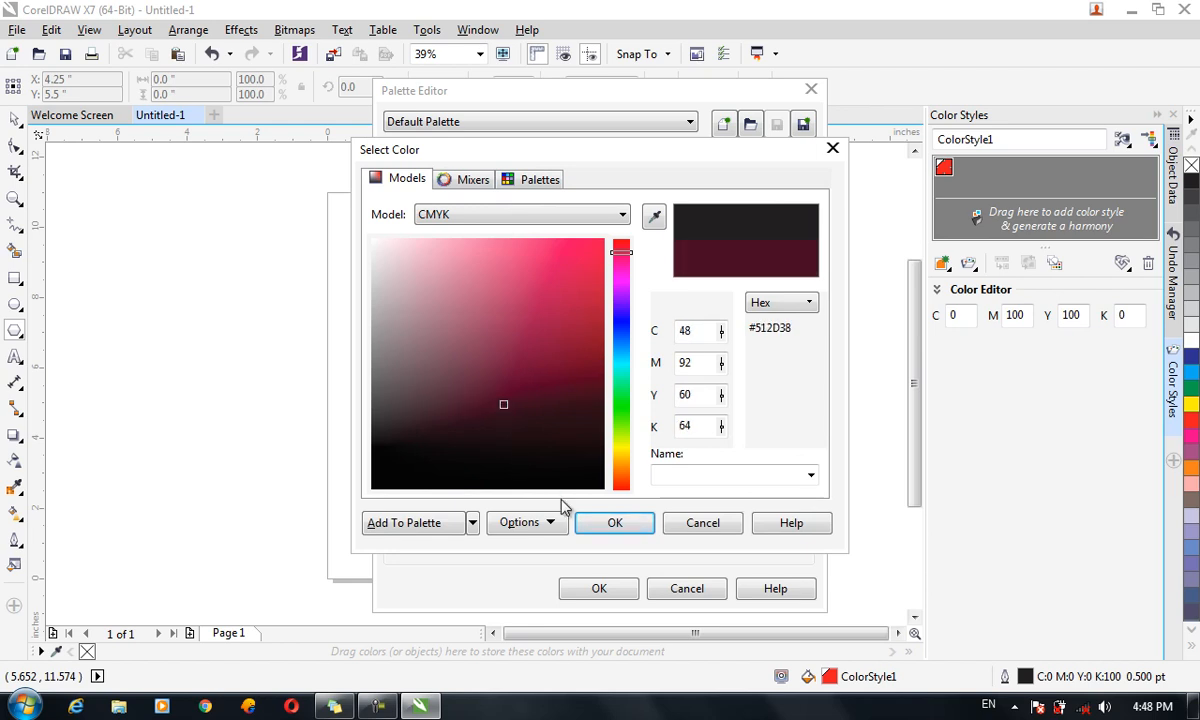
{"action": "left_click", "coordinate": [592, 524]}
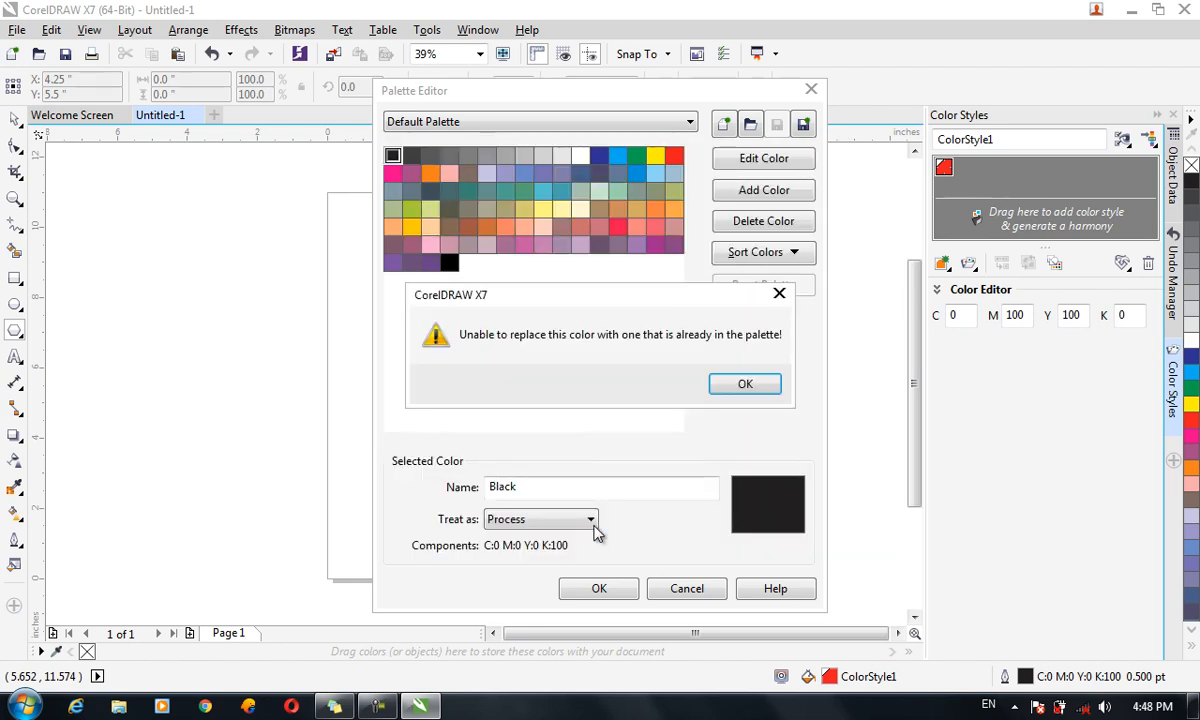
{"action": "left_click", "coordinate": [752, 383]}
Try to add a dark color with C59 M75 Y61 K83 to the palette, and dismiss the Palette Editor without saving
{"action": "left_click", "coordinate": [745, 190]}
{"action": "mouse_move", "coordinate": [600, 320]}
{"action": "left_mouse_down"}
{"action": "mouse_move", "coordinate": [616, 316]}
{"action": "mouse_move", "coordinate": [650, 385]}
{"action": "mouse_move", "coordinate": [654, 472]}
{"action": "mouse_move", "coordinate": [655, 440]}
{"action": "left_mouse_up"}
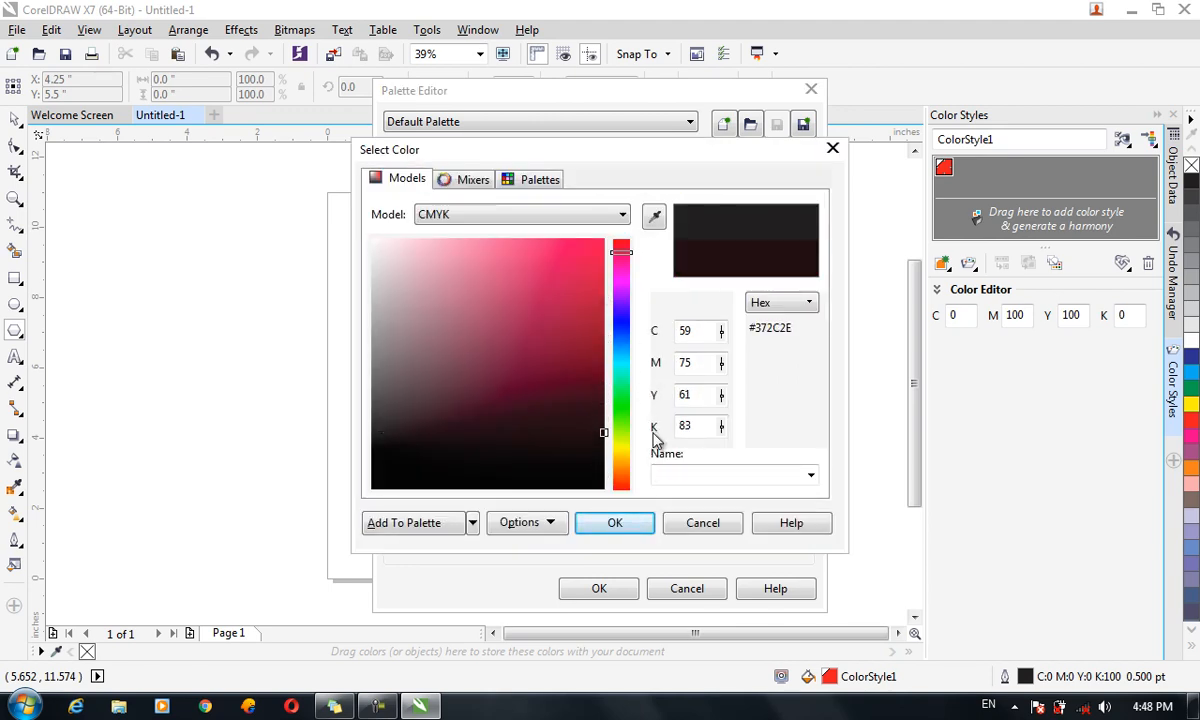
{"action": "left_click", "coordinate": [615, 522]}
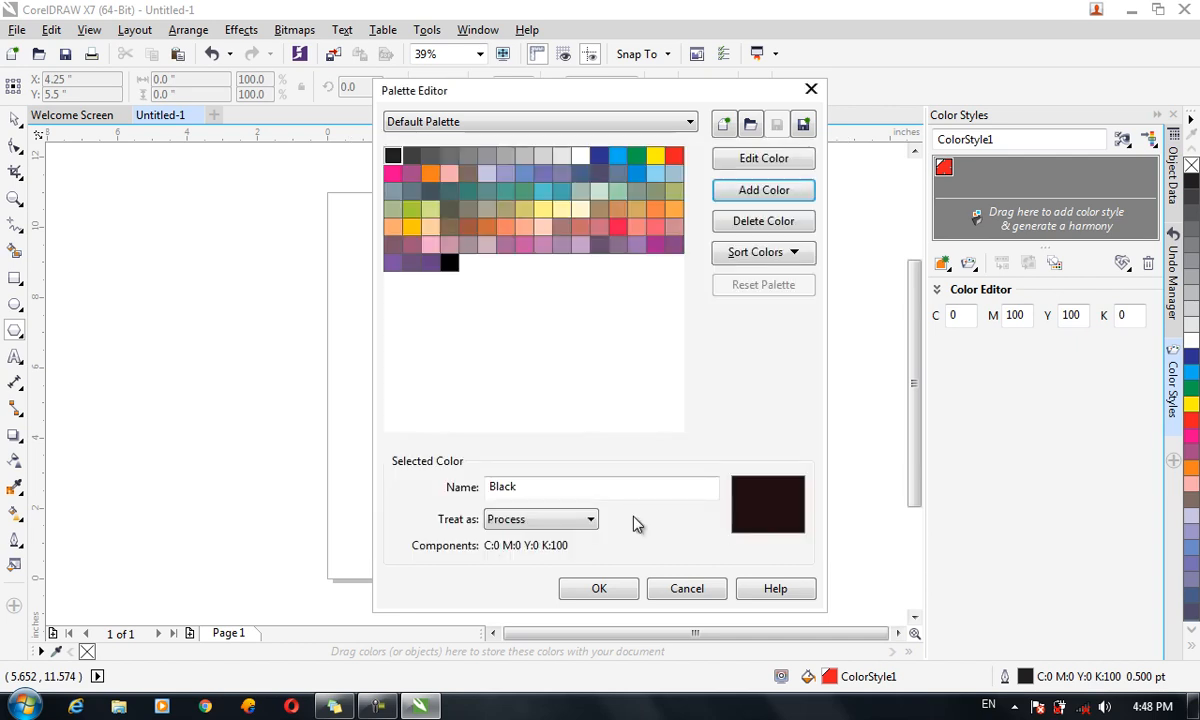
{"action": "left_click", "coordinate": [448, 268]}
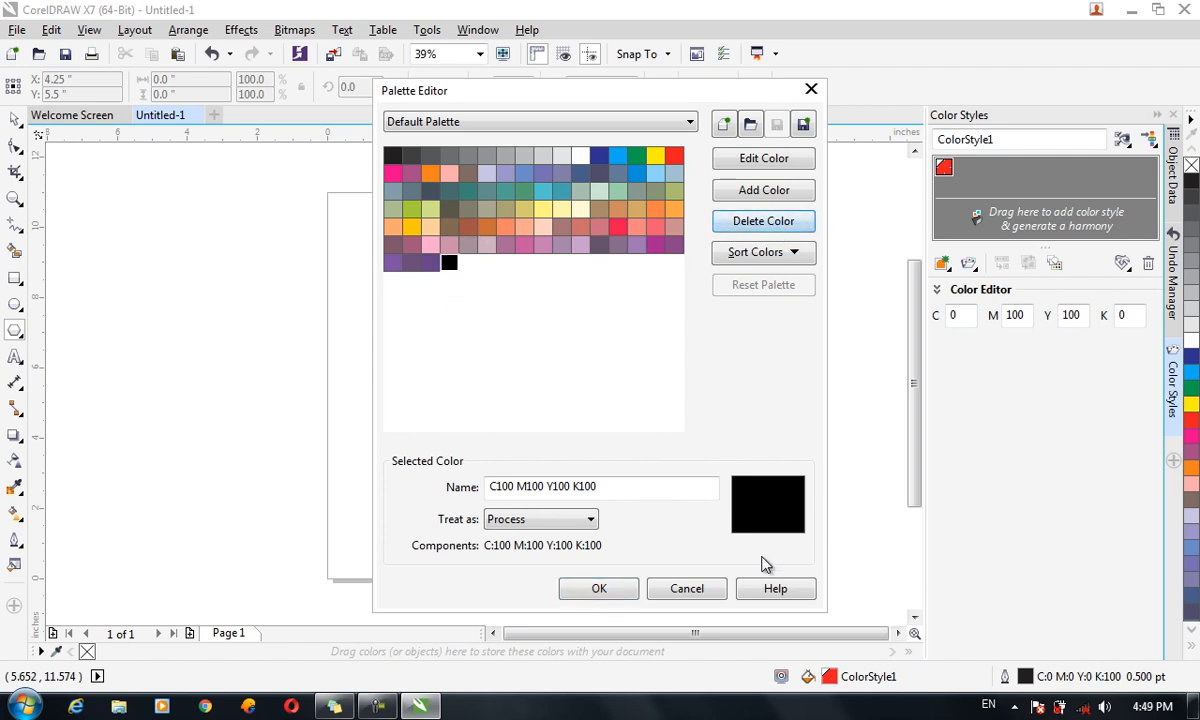
{"action": "left_click", "coordinate": [714, 594]}
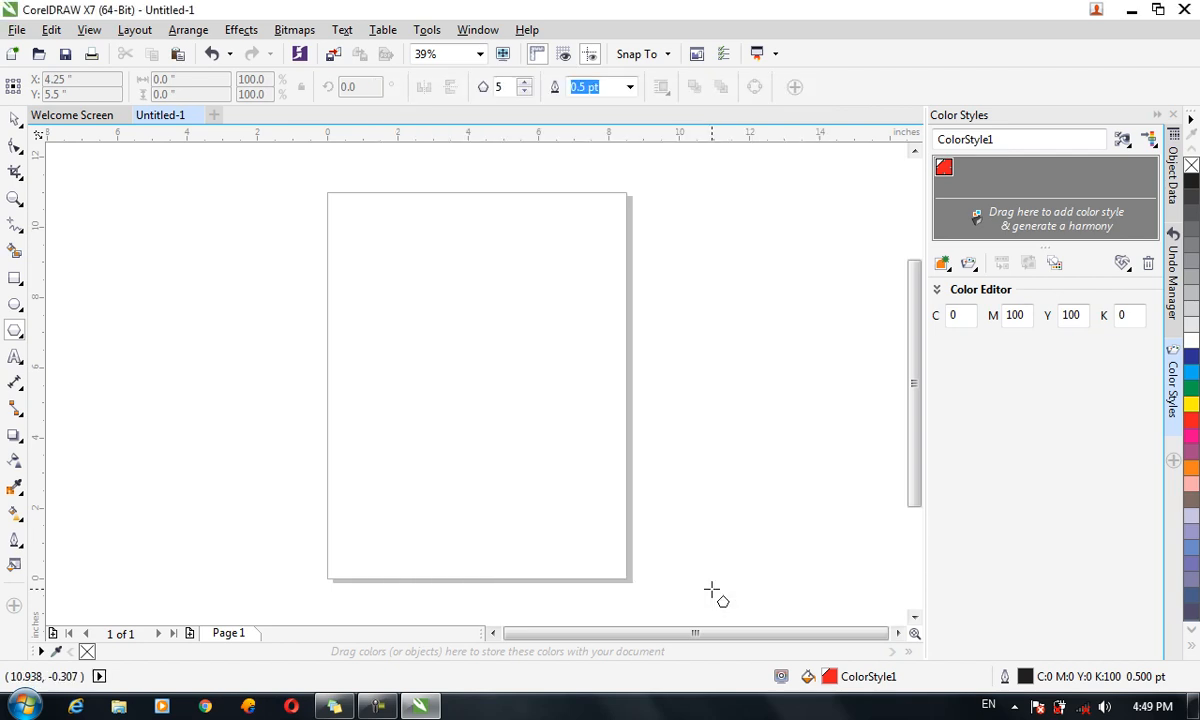
Reopen the Palette Editor and sort the default palette's colors in reverse, by hue and by RGB value
{"action": "left_click", "coordinate": [427, 29]}
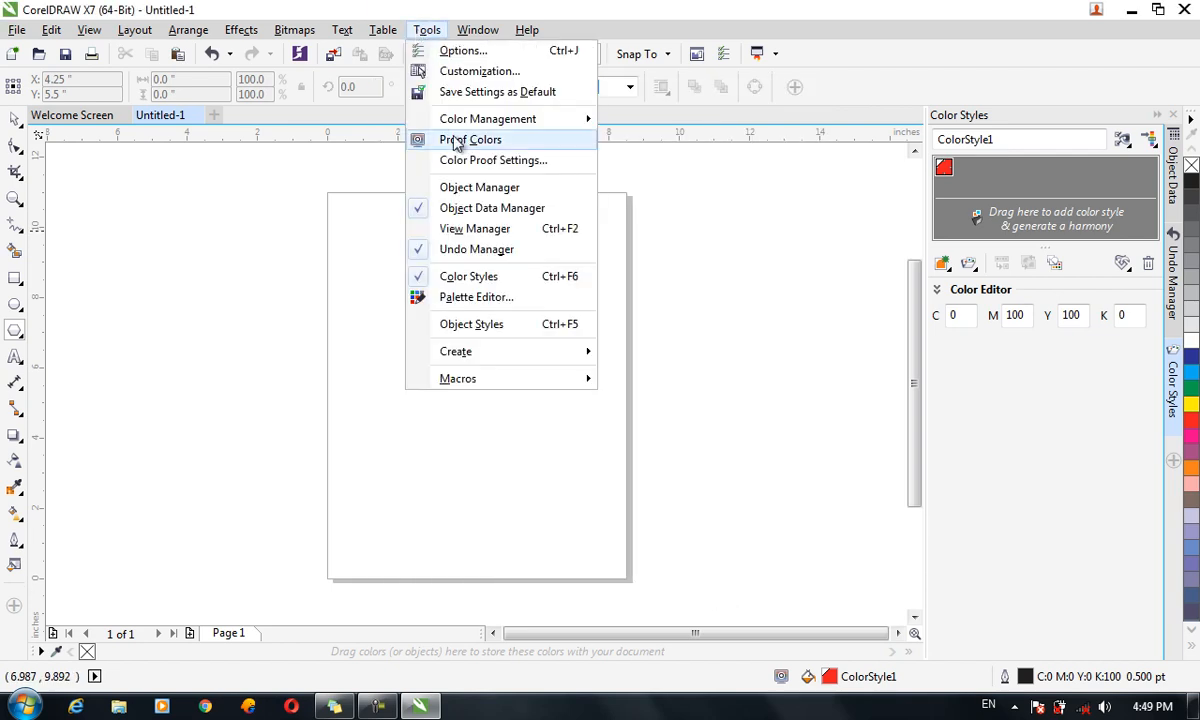
{"action": "left_click", "coordinate": [475, 304]}
{"action": "left_click", "coordinate": [744, 258]}
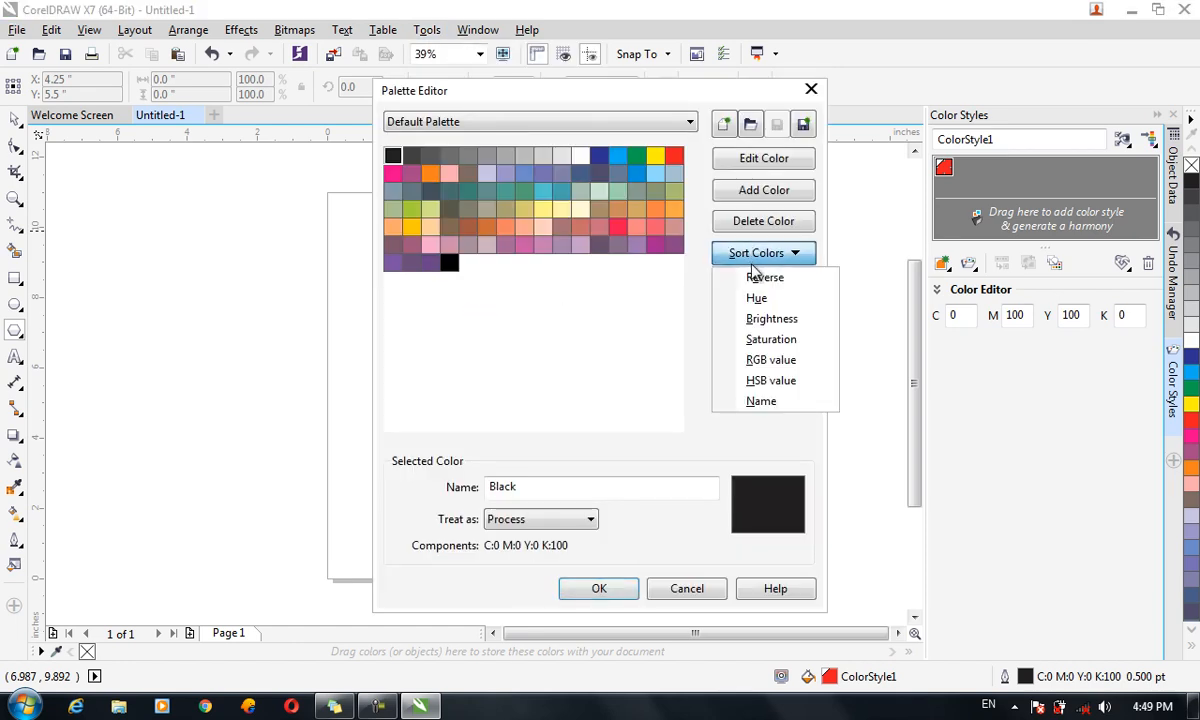
{"action": "left_click", "coordinate": [767, 278]}
{"action": "left_click", "coordinate": [768, 262]}
{"action": "left_click", "coordinate": [763, 303]}
{"action": "left_click", "coordinate": [757, 254]}
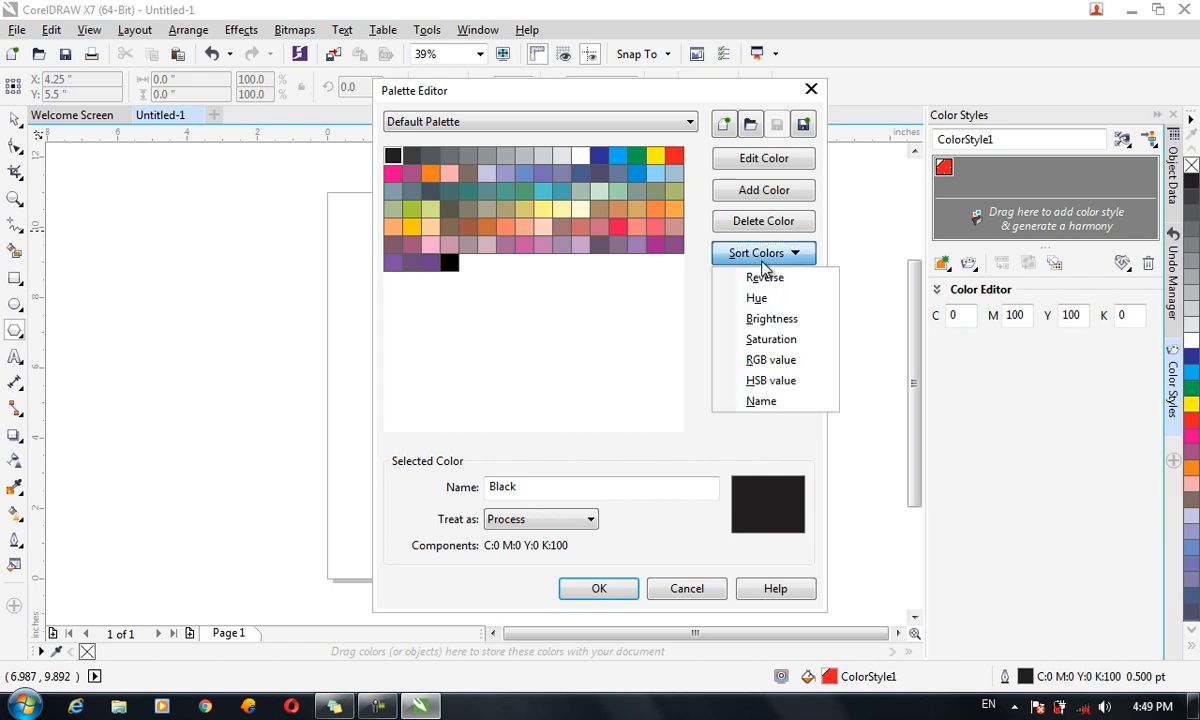
{"action": "left_click", "coordinate": [782, 361]}
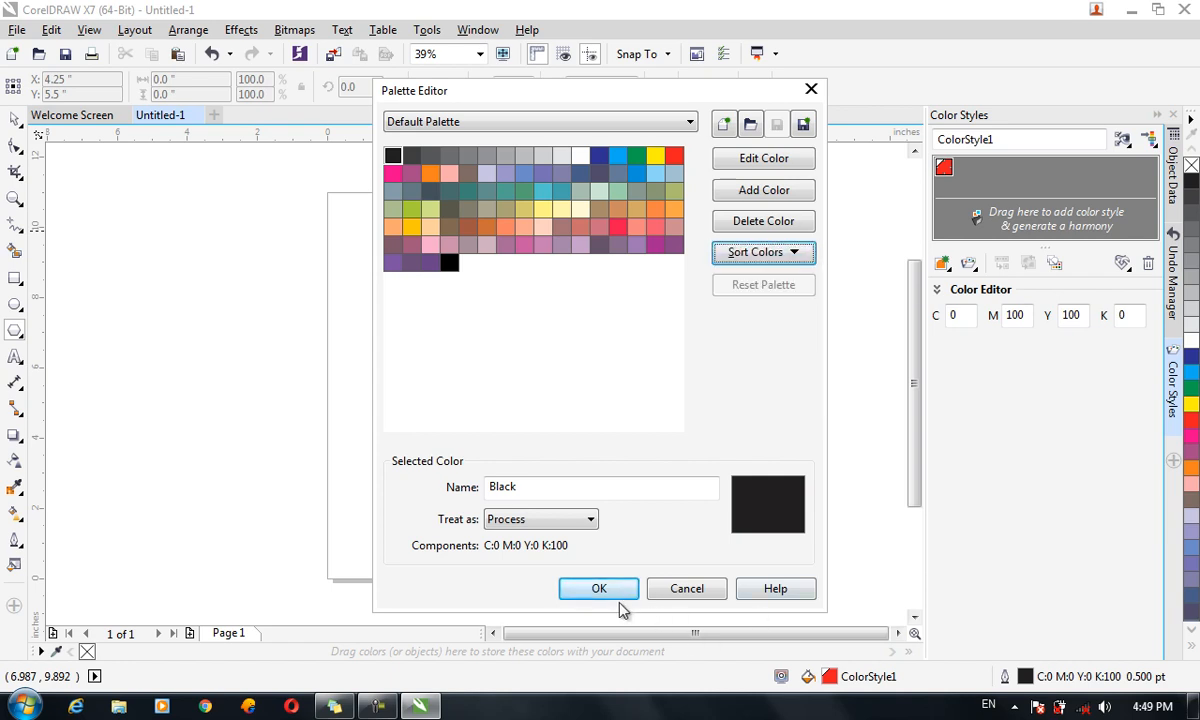
Switch the Palette Editor to the Document Palette, saving the changes to the default palette, and dismiss the editor
{"action": "left_click", "coordinate": [548, 124]}
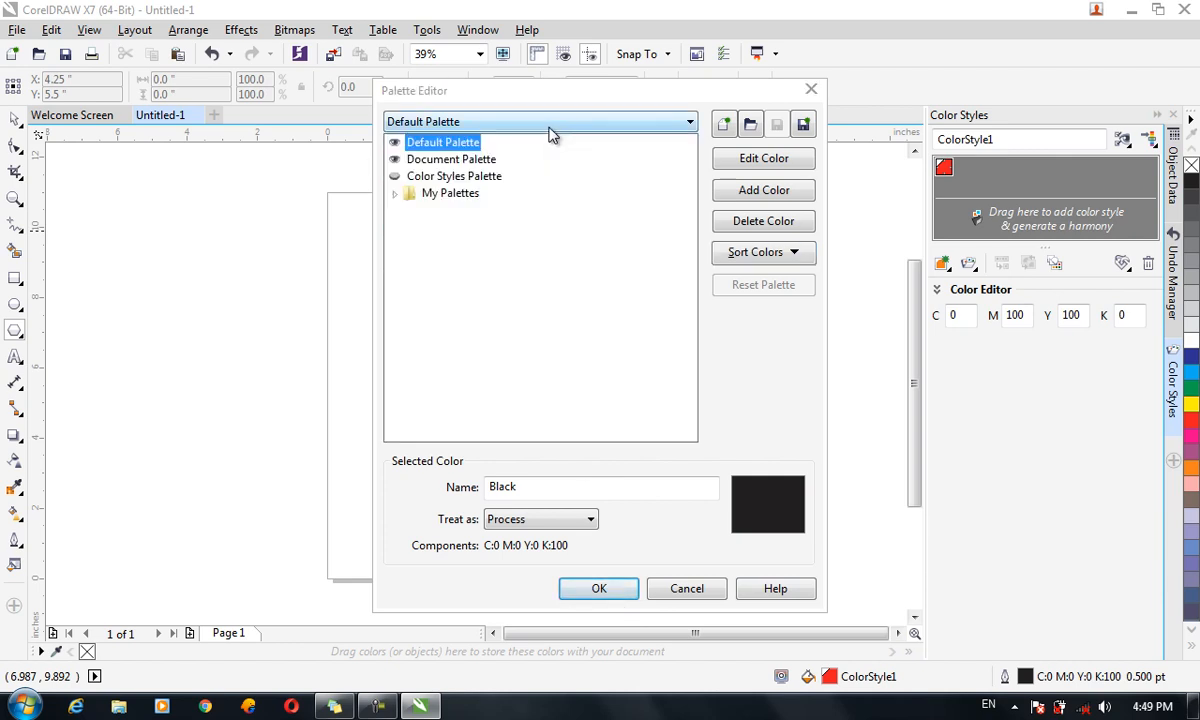
{"action": "left_click", "coordinate": [488, 160]}
{"action": "left_click", "coordinate": [491, 115]}
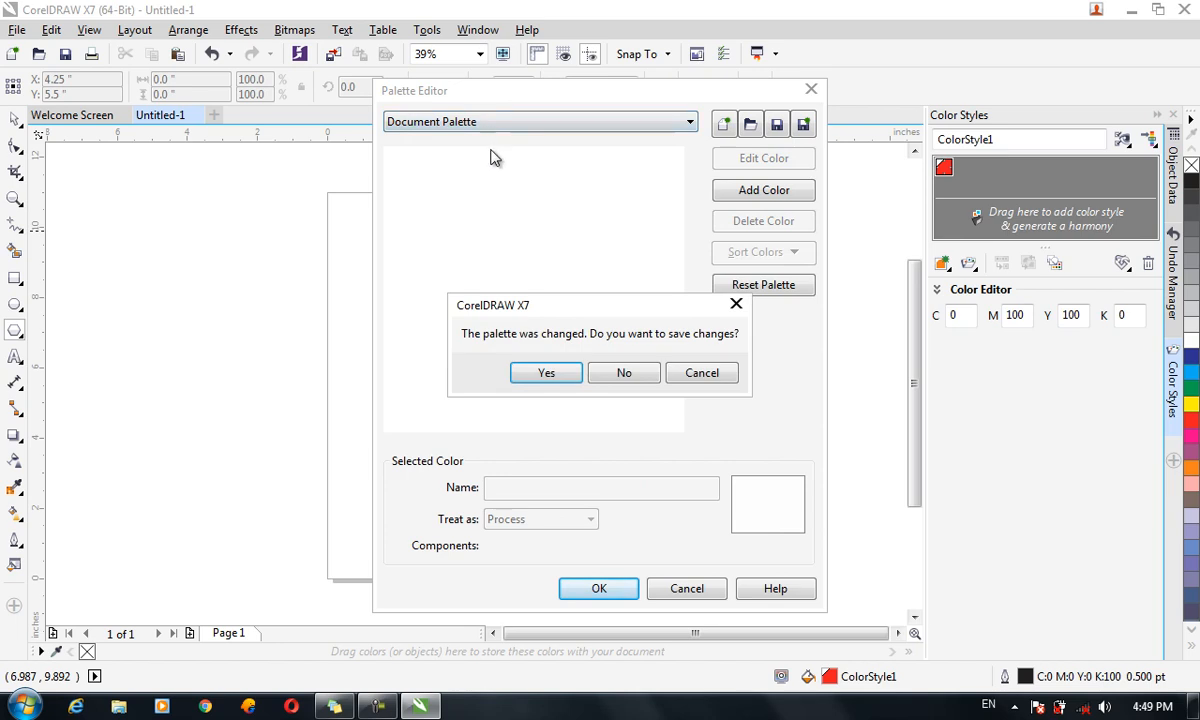
{"action": "left_click", "coordinate": [555, 378]}
{"action": "left_click", "coordinate": [688, 589]}
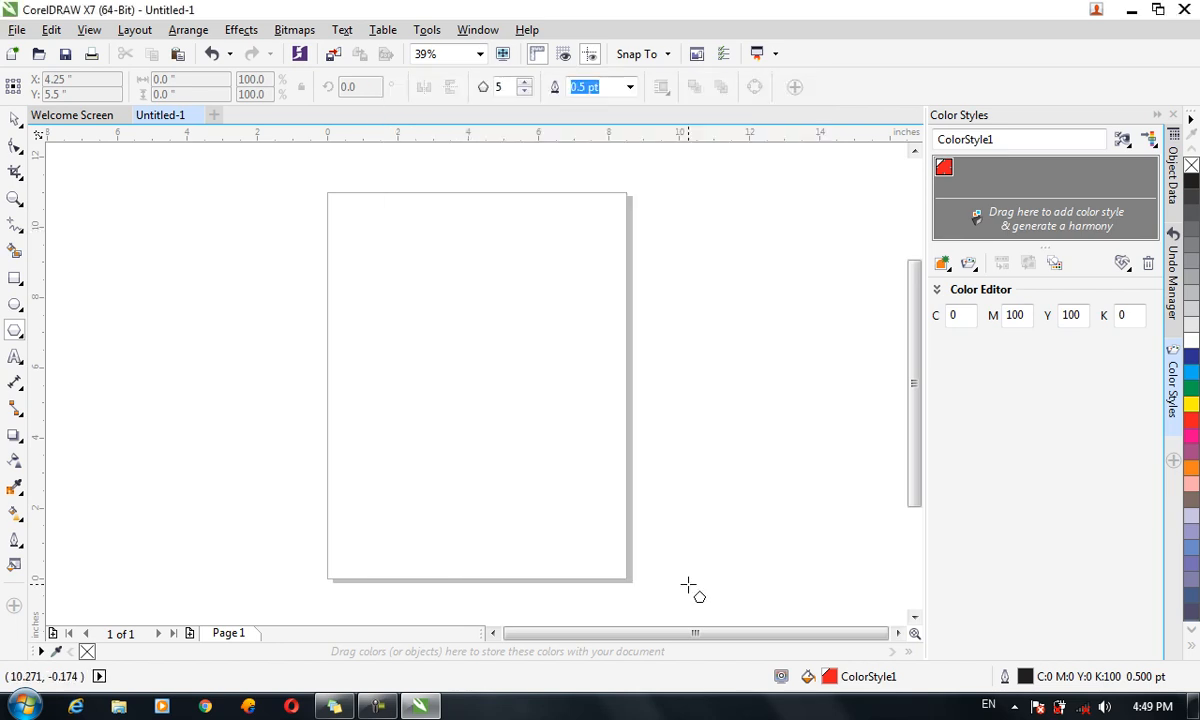
Show the Object Styles docker and expand its Default Object Properties
{"action": "left_click", "coordinate": [424, 30]}
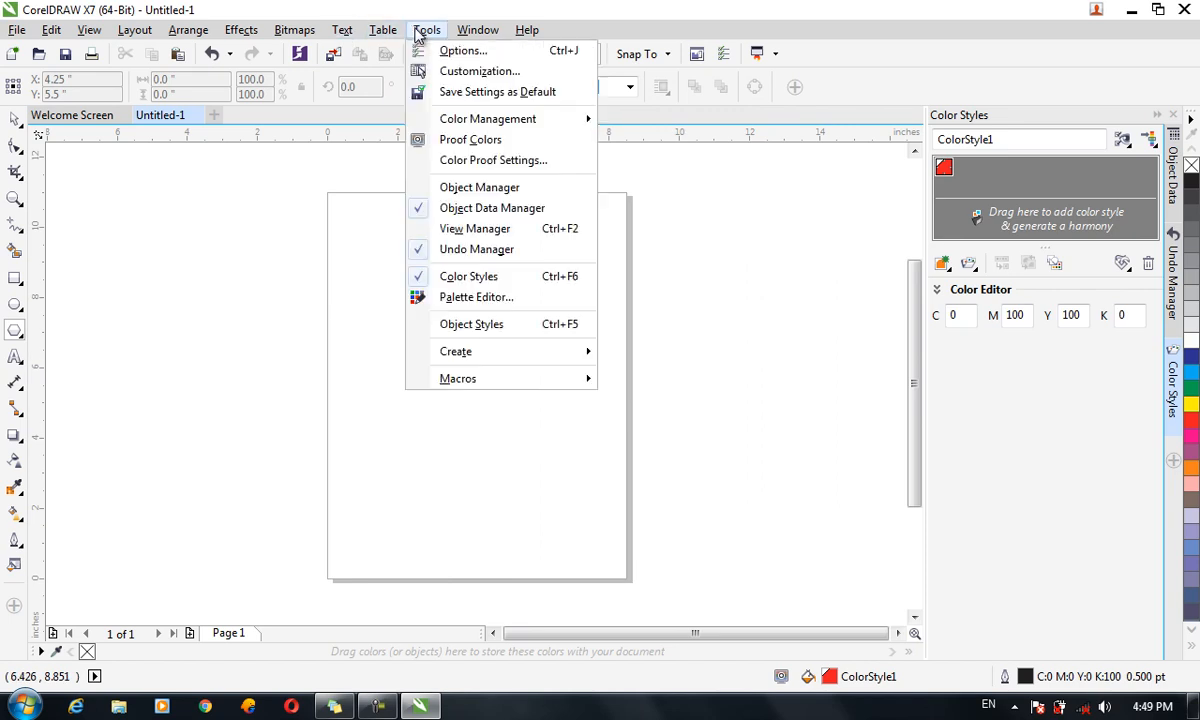
{"action": "left_click", "coordinate": [520, 330]}
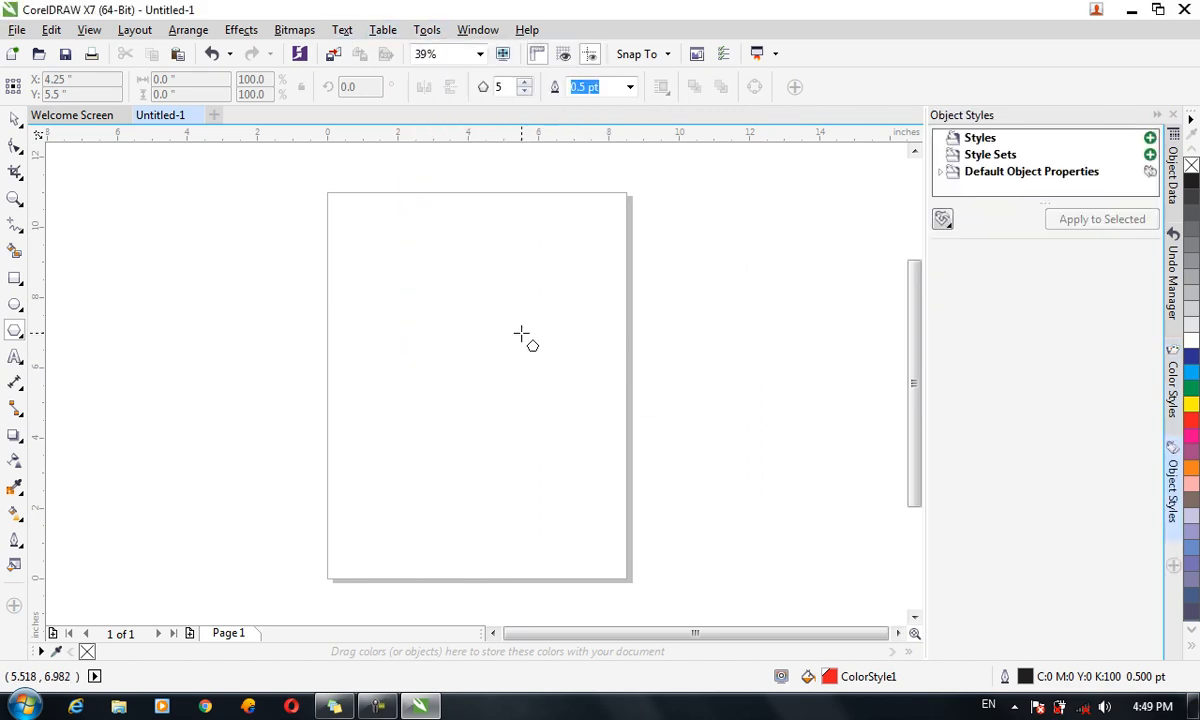
{"action": "left_click", "coordinate": [997, 172]}
{"action": "left_click", "coordinate": [944, 173]}
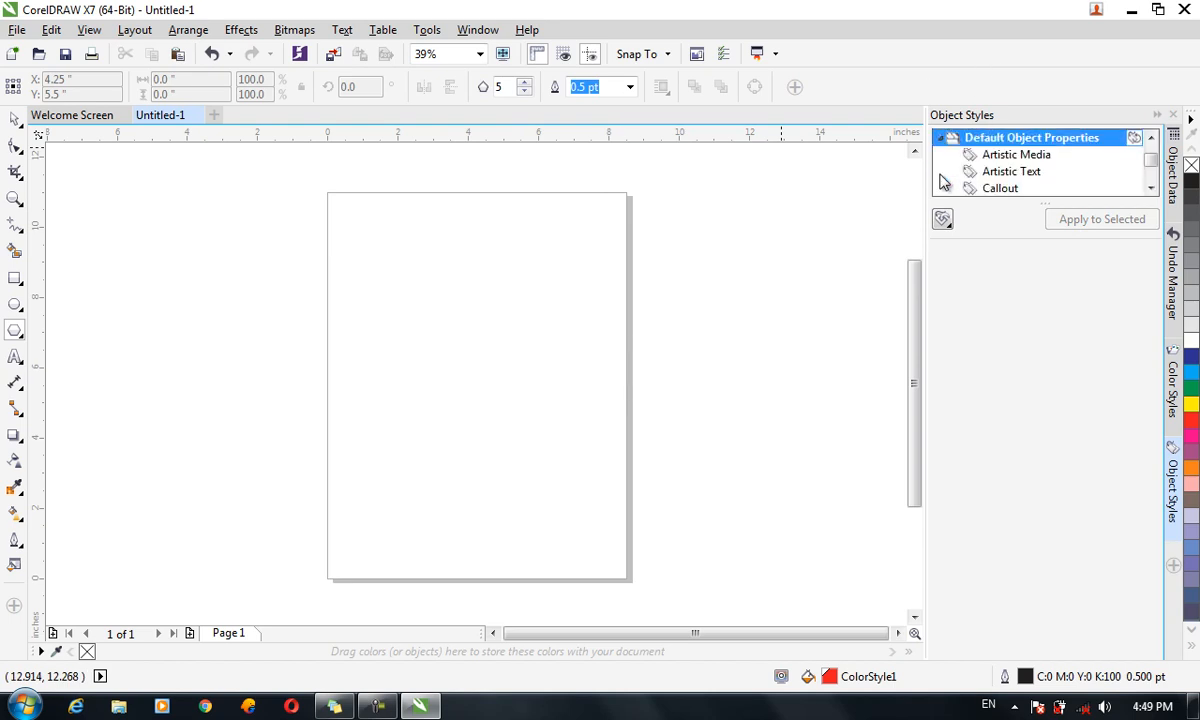
Review the default style properties of Artistic Media, Artistic Text, Callout and Dimension objects
{"action": "left_click", "coordinate": [1012, 156]}
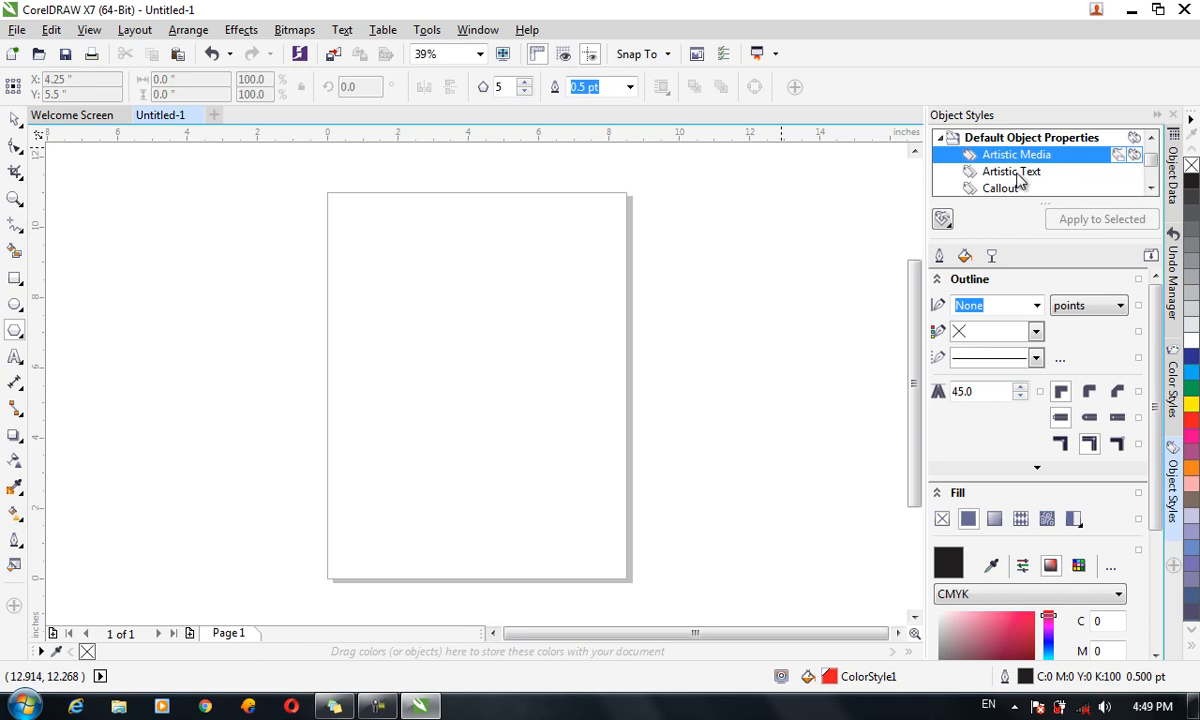
{"action": "left_click", "coordinate": [1020, 173]}
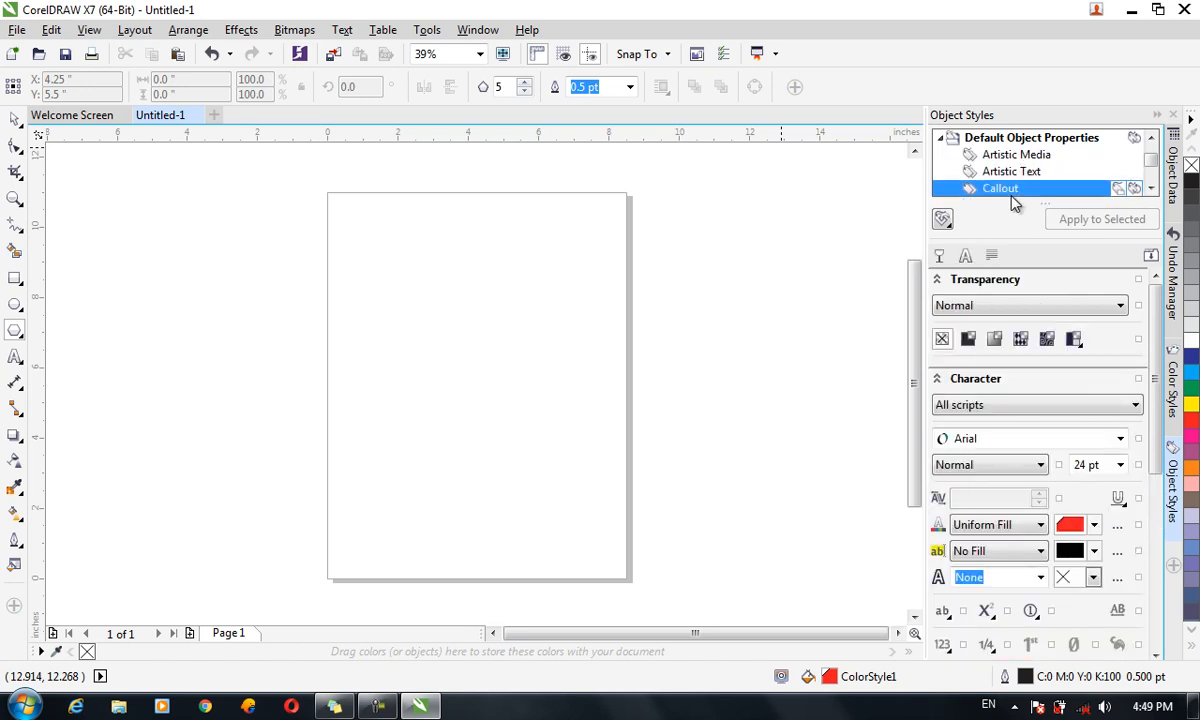
{"action": "left_click", "coordinate": [1010, 192]}
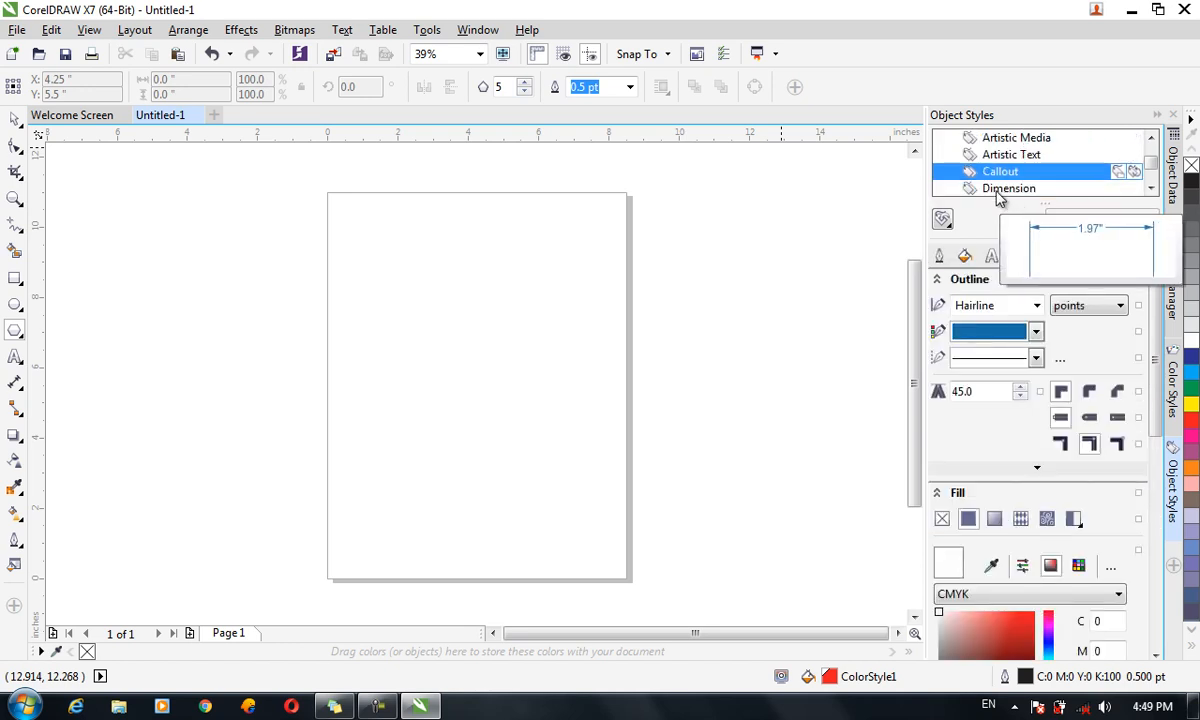
{"action": "left_click", "coordinate": [1000, 190]}
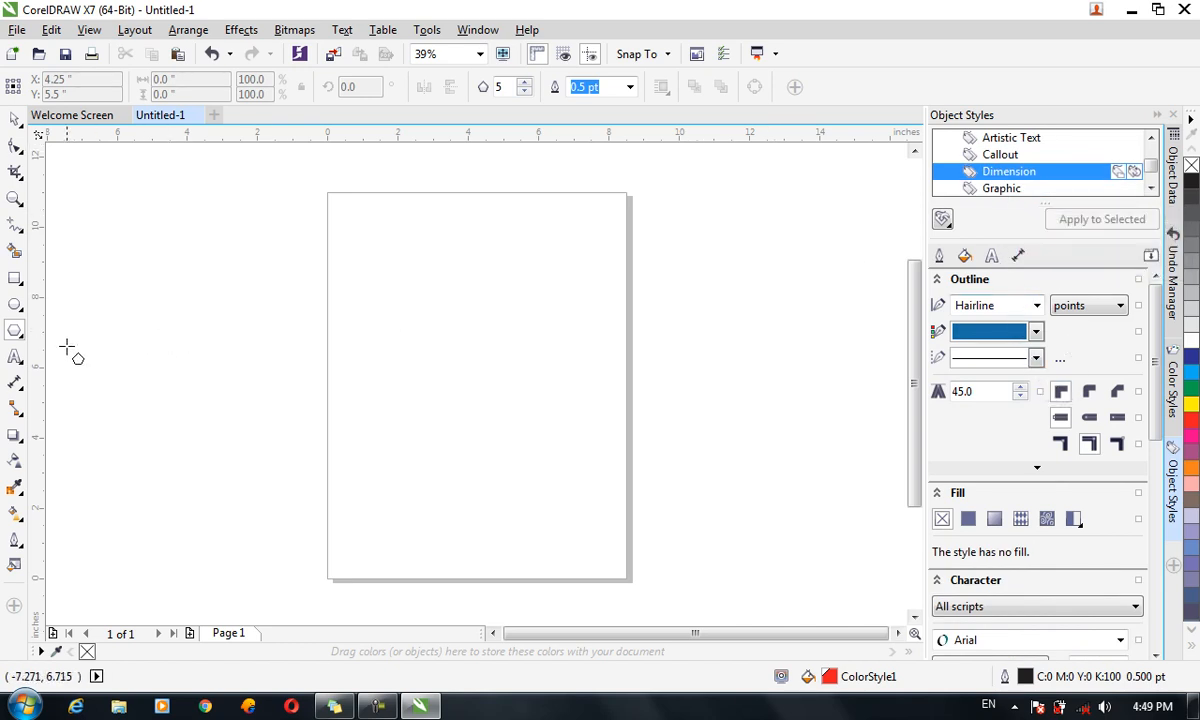
Draw a slanted parallel dimension line across the page, a little above its middle
{"action": "left_click", "coordinate": [14, 382]}
{"action": "left_click_drag", "start_coordinate": [340, 328], "coordinate": [623, 411]}
{"action": "left_click", "coordinate": [636, 377]}
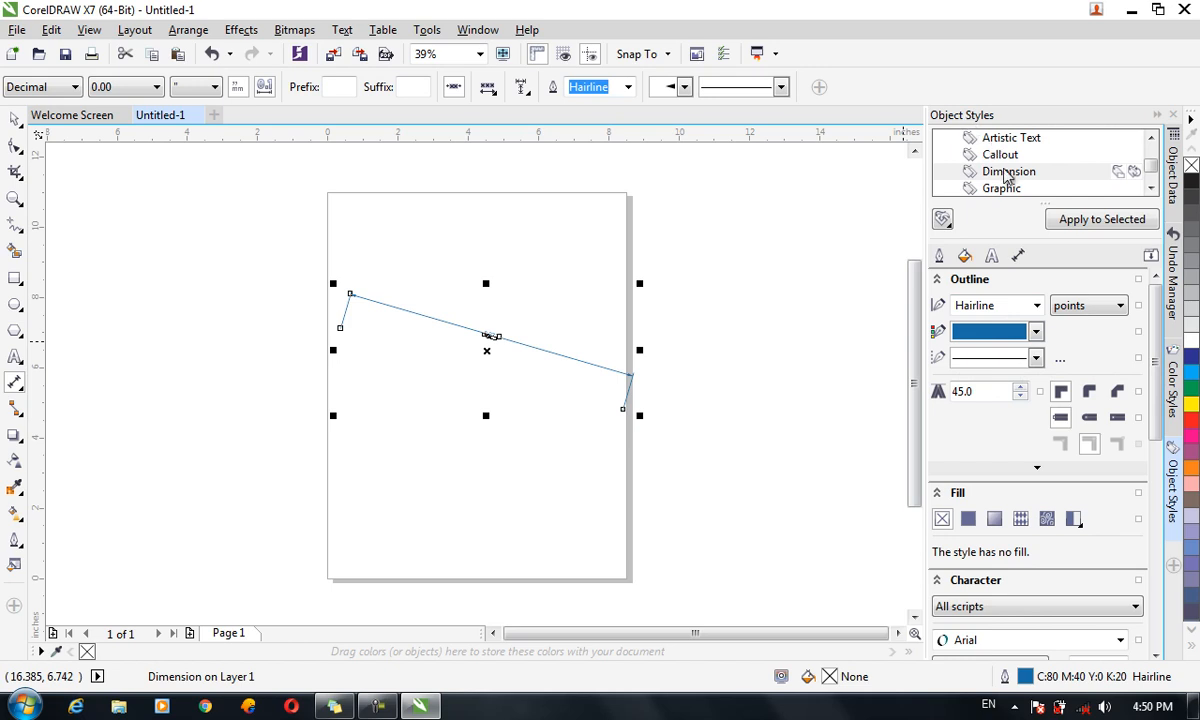
Set the default Dimension style's outline to 3.0 pt, red, with a dotted line style and rounded corners
{"action": "left_click", "coordinate": [1038, 305]}
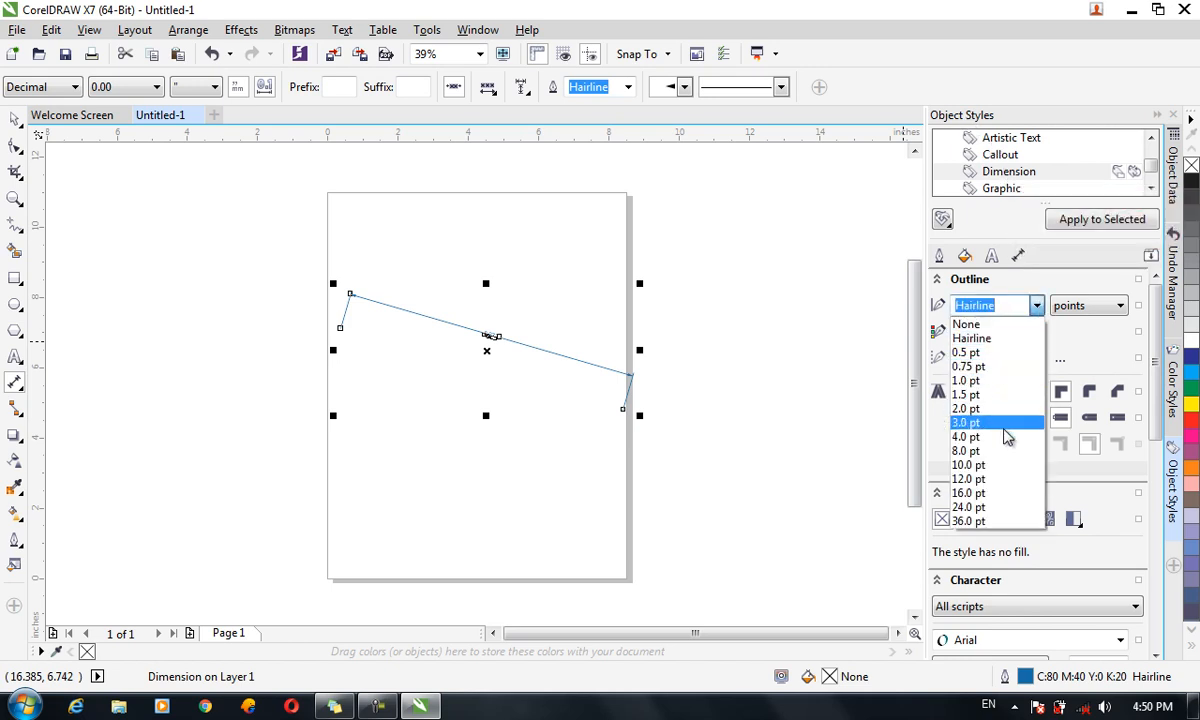
{"action": "left_click", "coordinate": [1000, 423]}
{"action": "left_click", "coordinate": [1036, 331]}
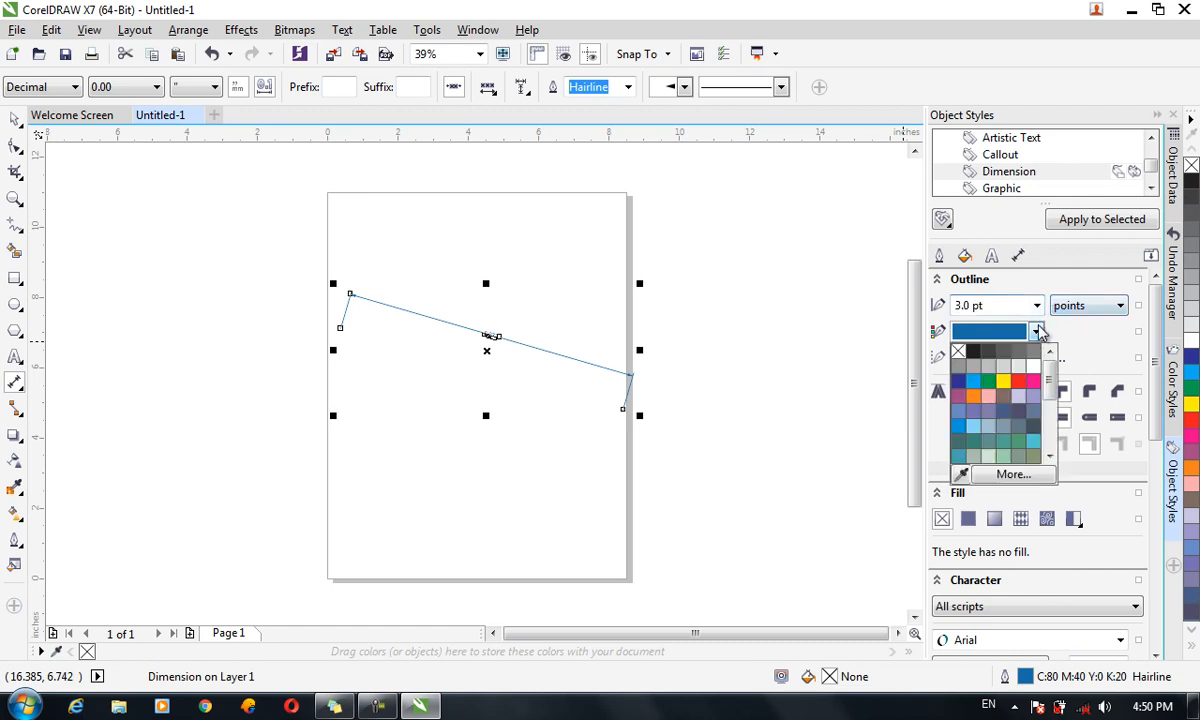
{"action": "left_click", "coordinate": [1024, 381]}
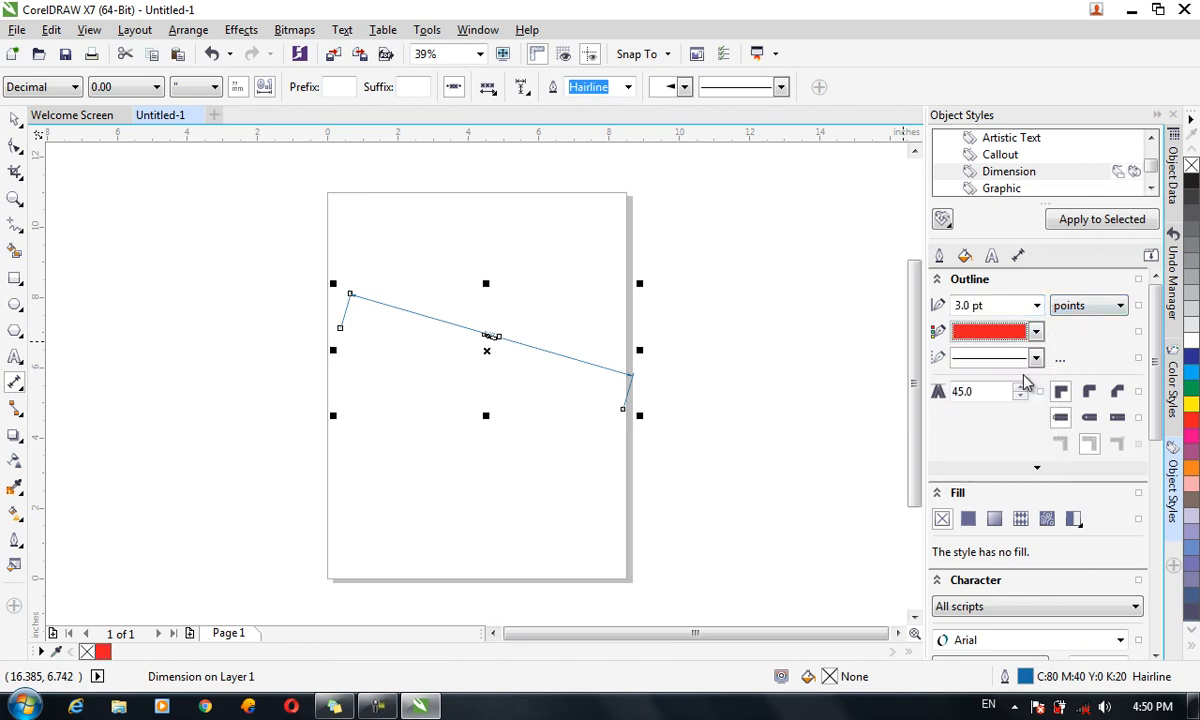
{"action": "left_click", "coordinate": [1026, 360]}
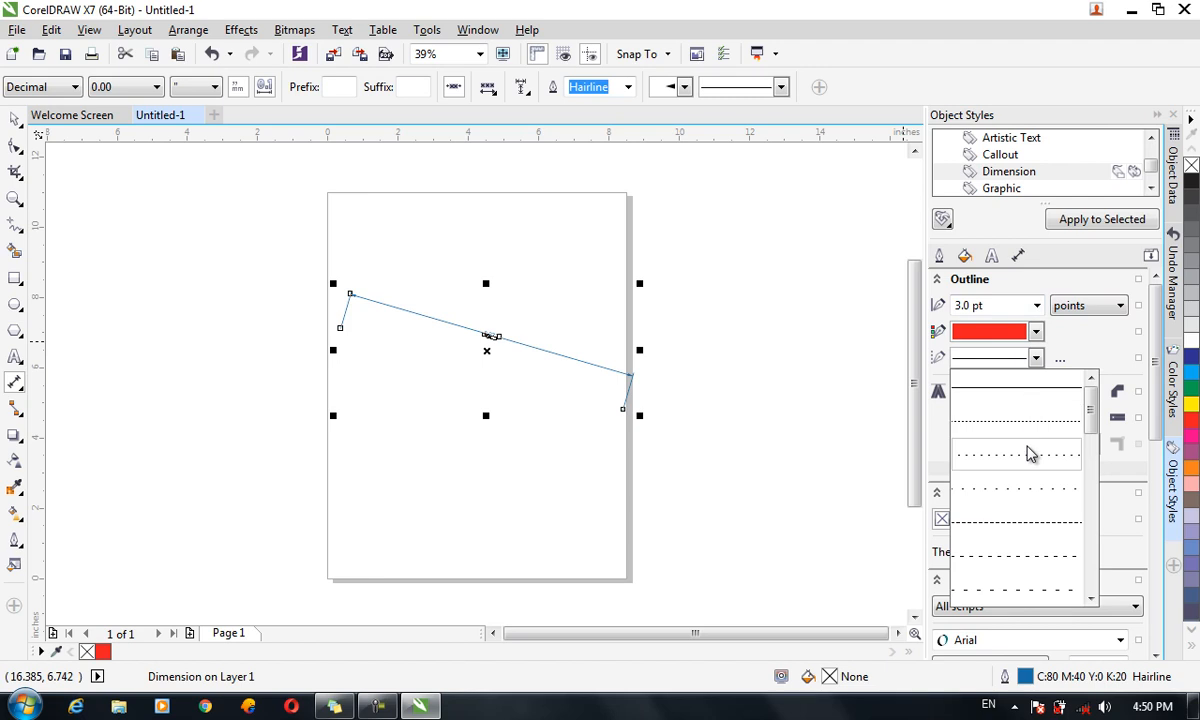
{"action": "left_click", "coordinate": [1031, 455]}
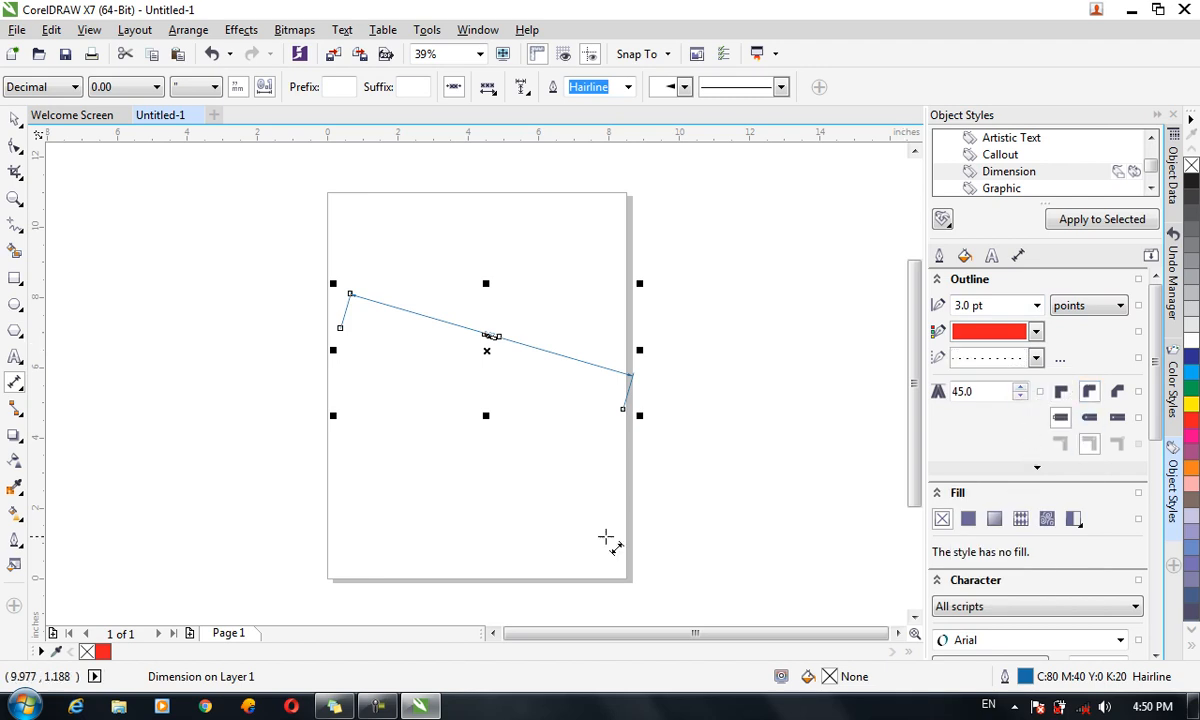
Draw a second, nearly horizontal dimension line across the lower part of the page to try the edited style
{"action": "left_click_drag", "start_coordinate": [323, 498], "coordinate": [725, 514]}
{"action": "left_click", "coordinate": [725, 438]}
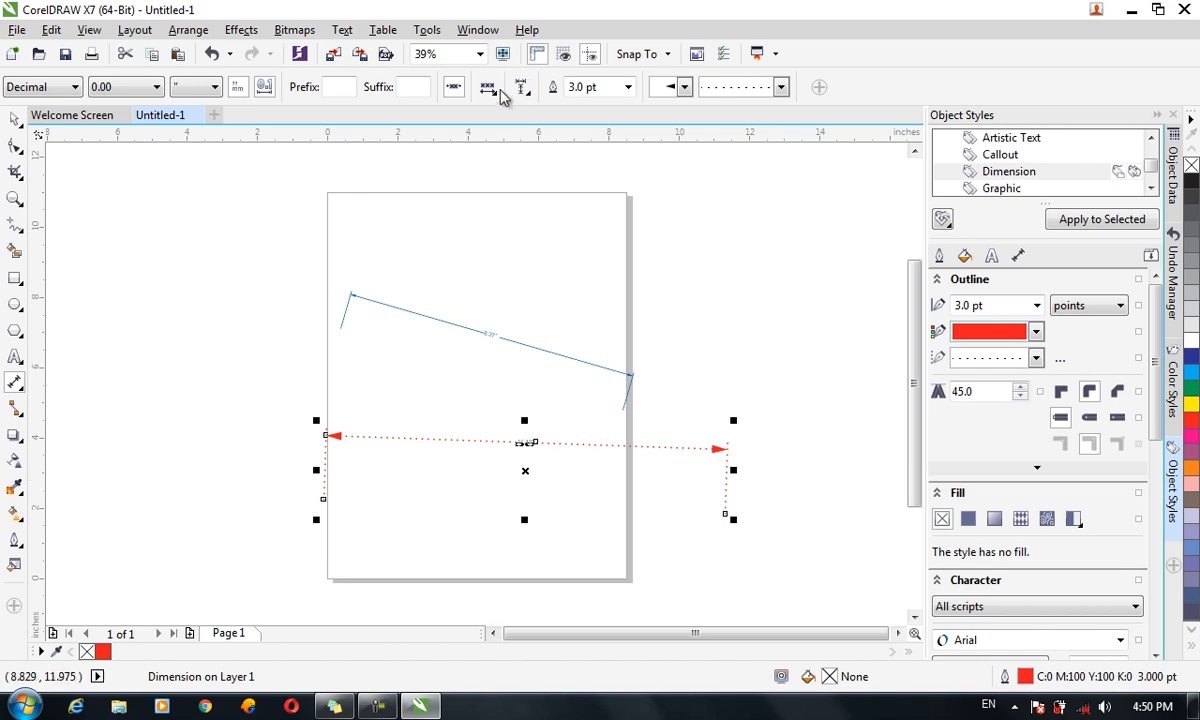
Check which items the Create command offers and delete both dimension lines from the drawing
{"action": "left_click", "coordinate": [427, 30]}
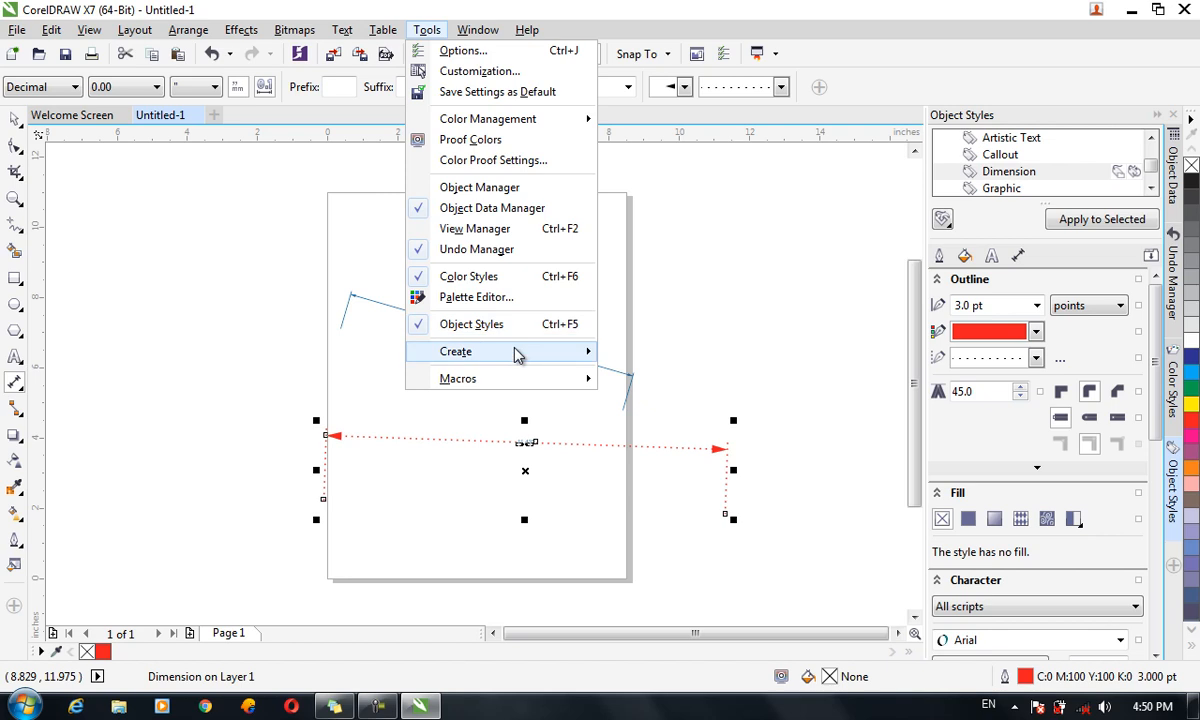
{"action": "mouse_move", "coordinate": [516, 354]}
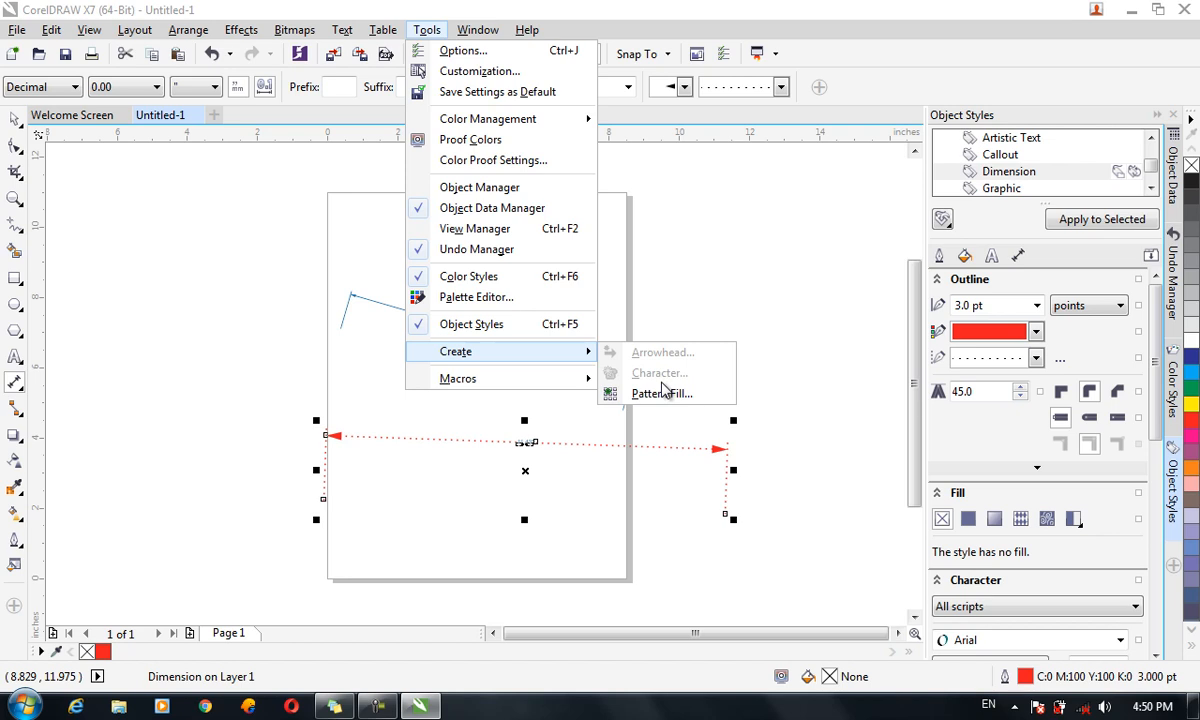
{"action": "left_click", "coordinate": [707, 262]}
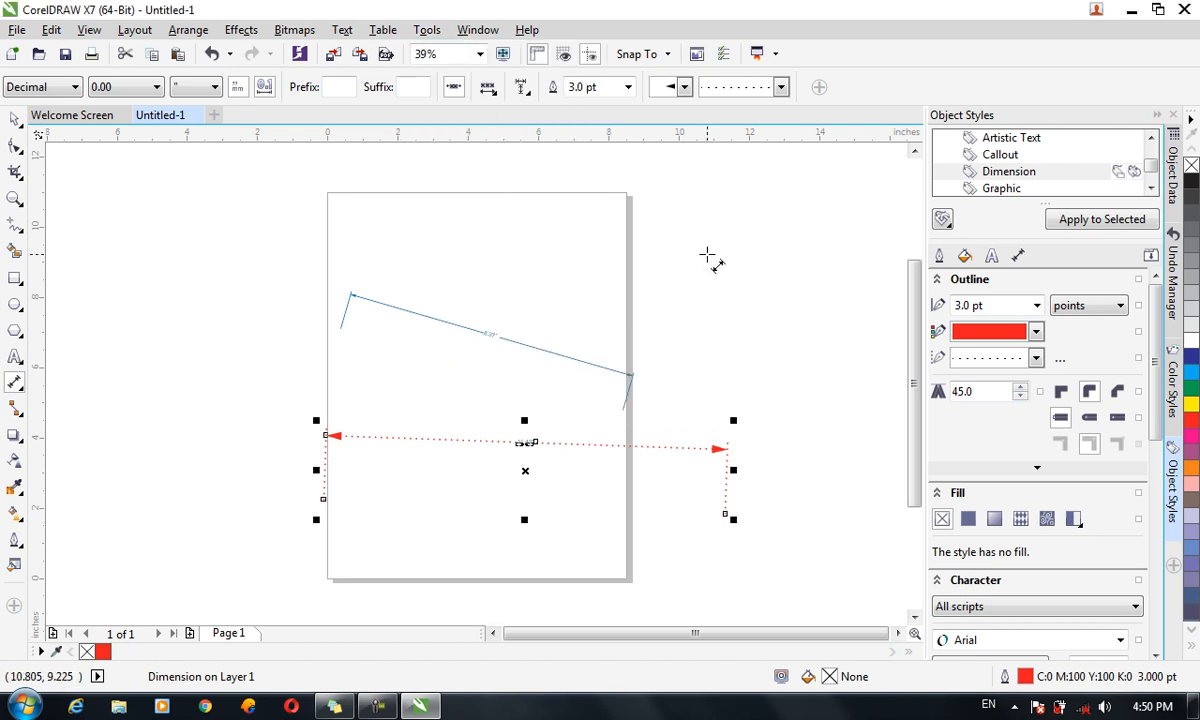
{"action": "key", "text": "ctrl+a"}
{"action": "key", "text": "Delete"}
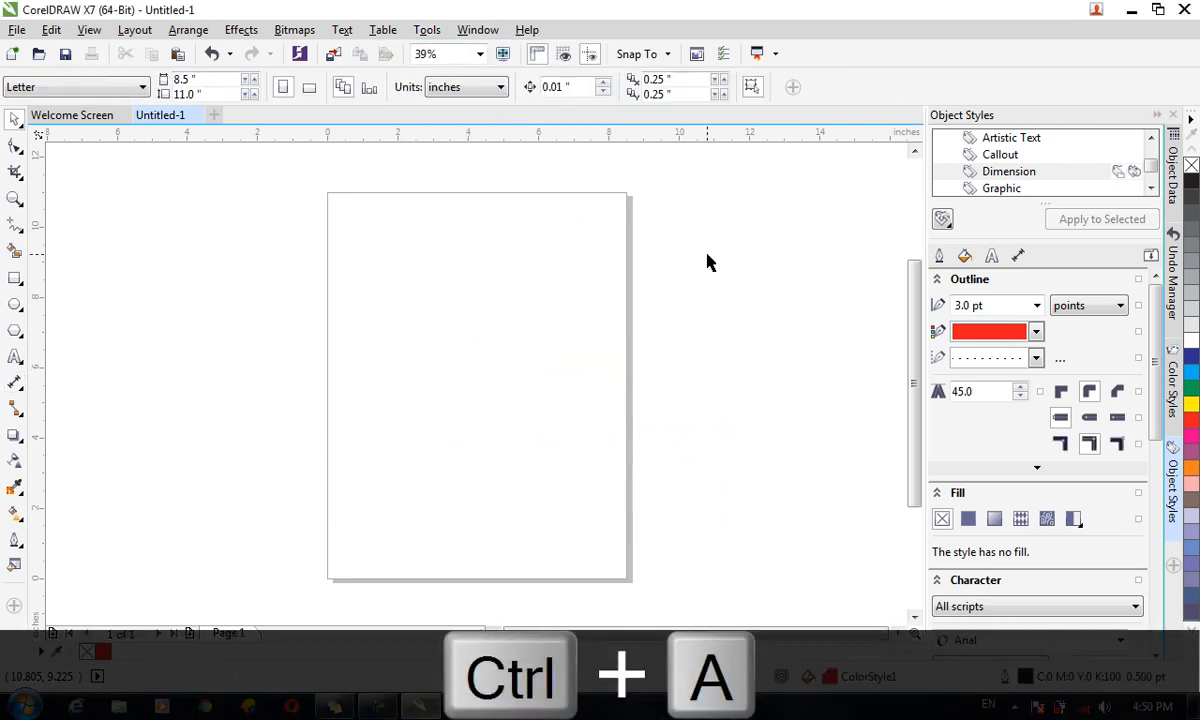
Draw a pentagon about 2.36 by 2.25 inches in the page's upper half and place a copy directly to its right
{"action": "left_click", "coordinate": [15, 330]}
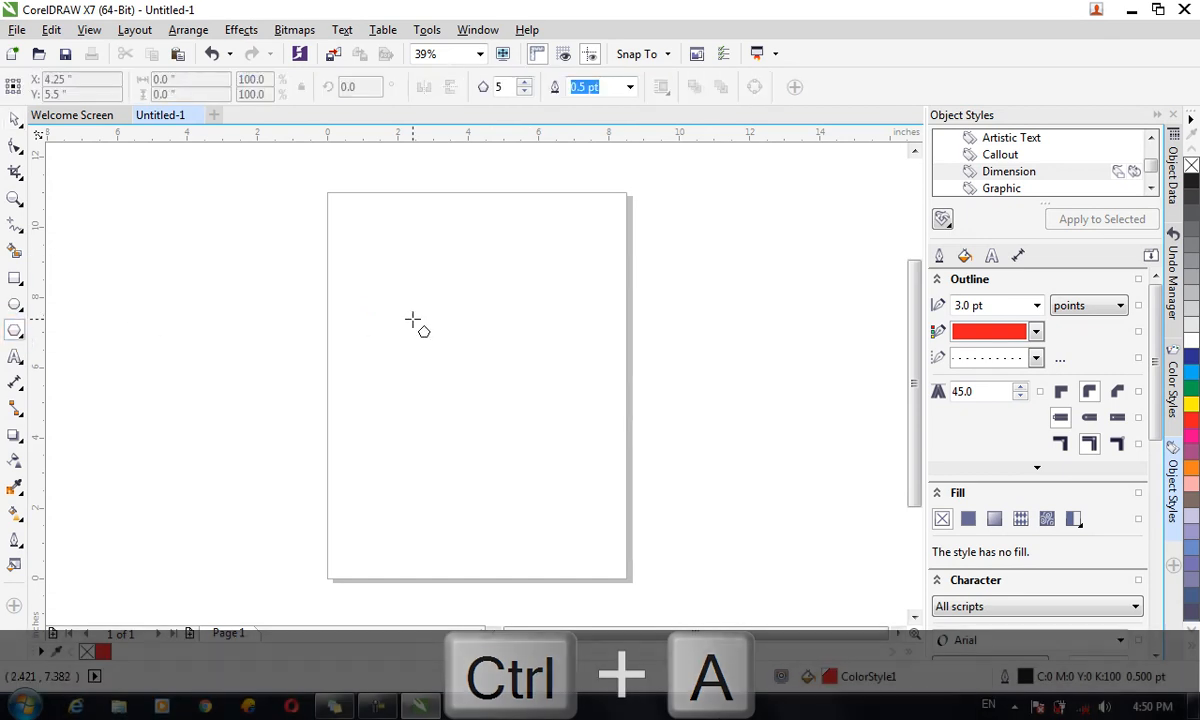
{"action": "left_click_drag", "start_coordinate": [402, 279], "coordinate": [490, 357]}
{"action": "key", "text": "ctrl+c"}
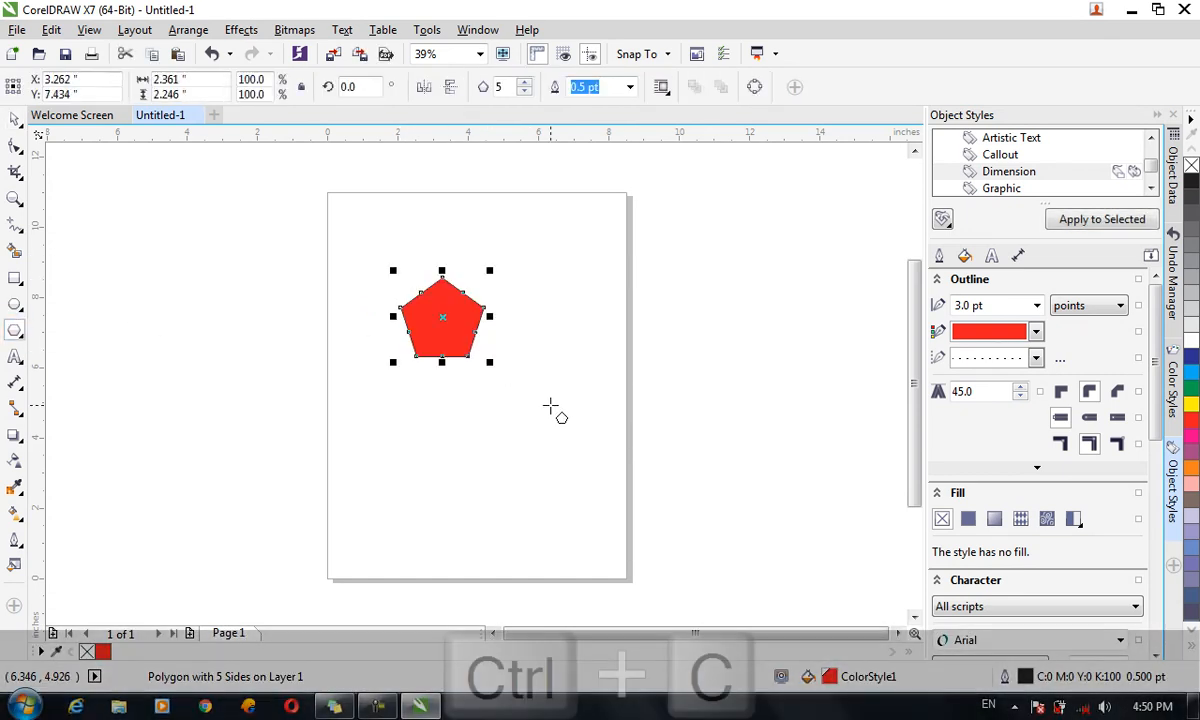
{"action": "key", "text": "ctrl+v"}
{"action": "left_click", "coordinate": [15, 119]}
{"action": "left_click_drag", "start_coordinate": [444, 337], "coordinate": [527, 321]}
Group the two pentagons and start creating a pattern fill of type Vector from them
{"action": "left_click_drag", "start_coordinate": [651, 415], "coordinate": [310, 260]}
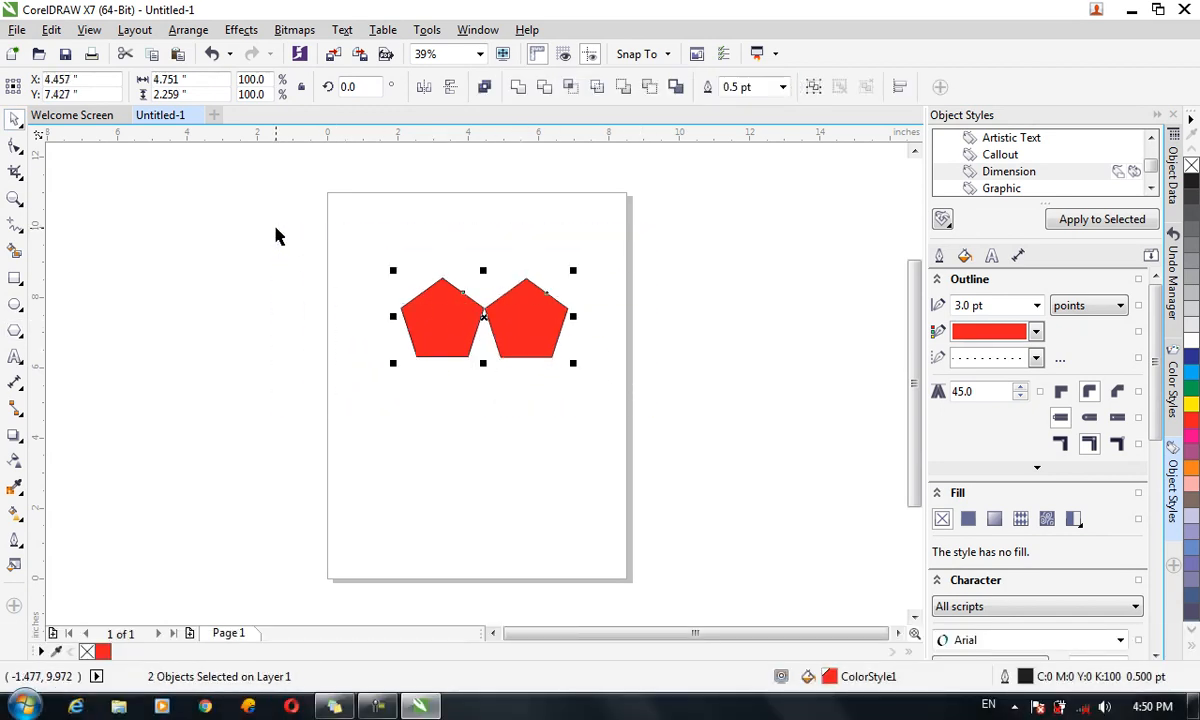
{"action": "left_click", "coordinate": [814, 87]}
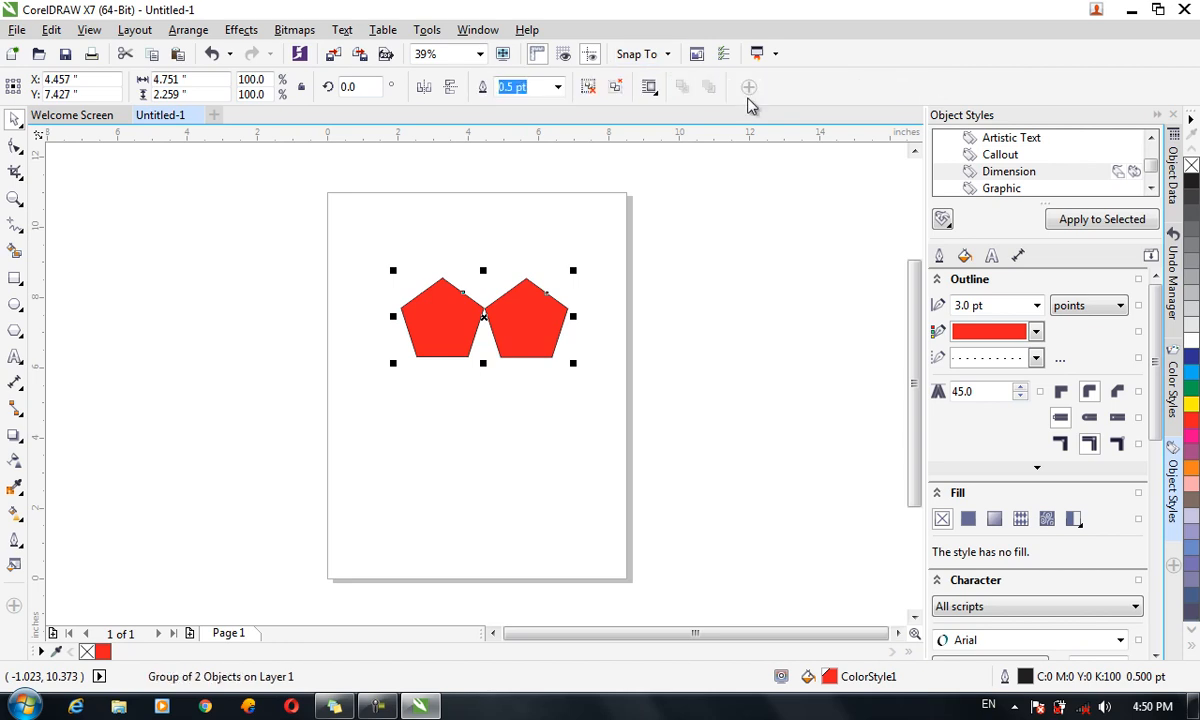
{"action": "left_click", "coordinate": [418, 36]}
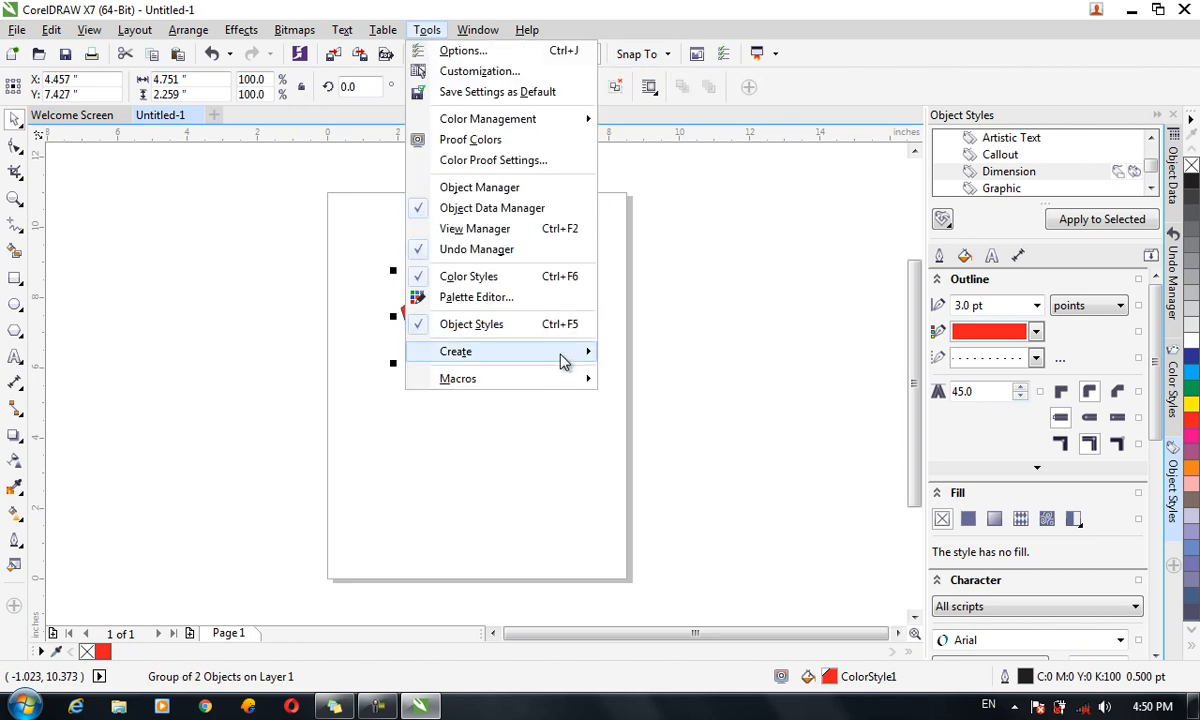
{"action": "mouse_move", "coordinate": [560, 353]}
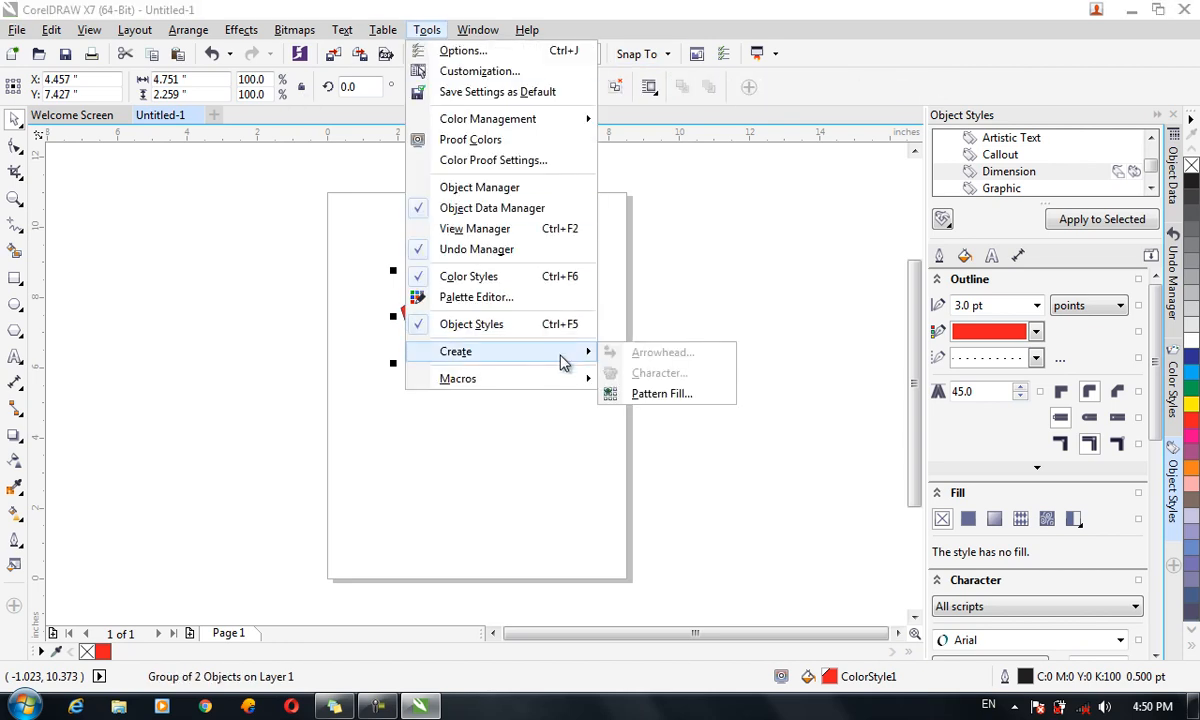
{"action": "left_click", "coordinate": [658, 394]}
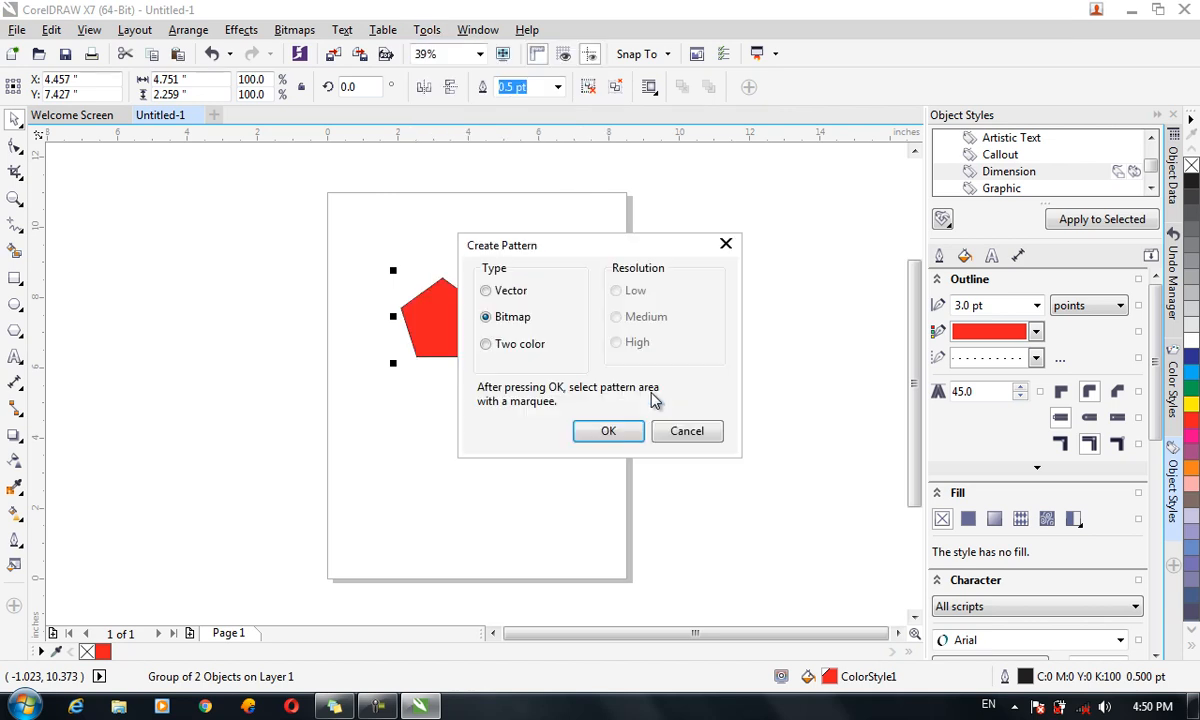
{"action": "left_click", "coordinate": [527, 357]}
{"action": "left_click", "coordinate": [507, 330]}
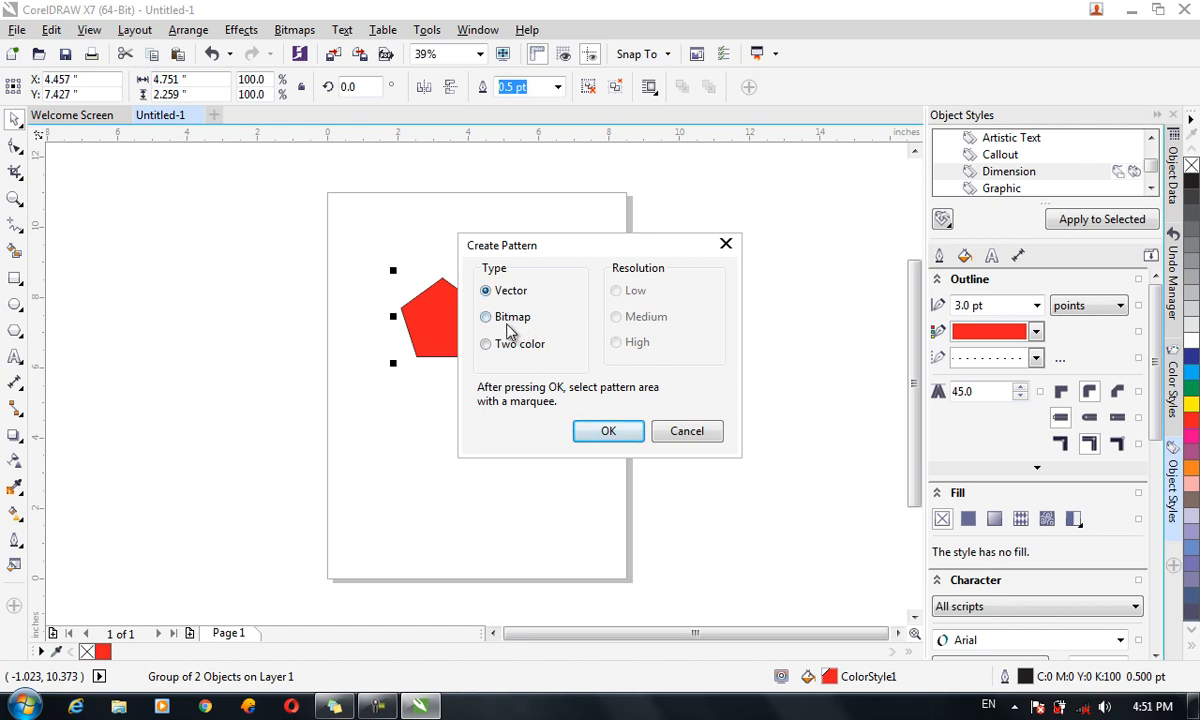
{"action": "left_click", "coordinate": [608, 430]}
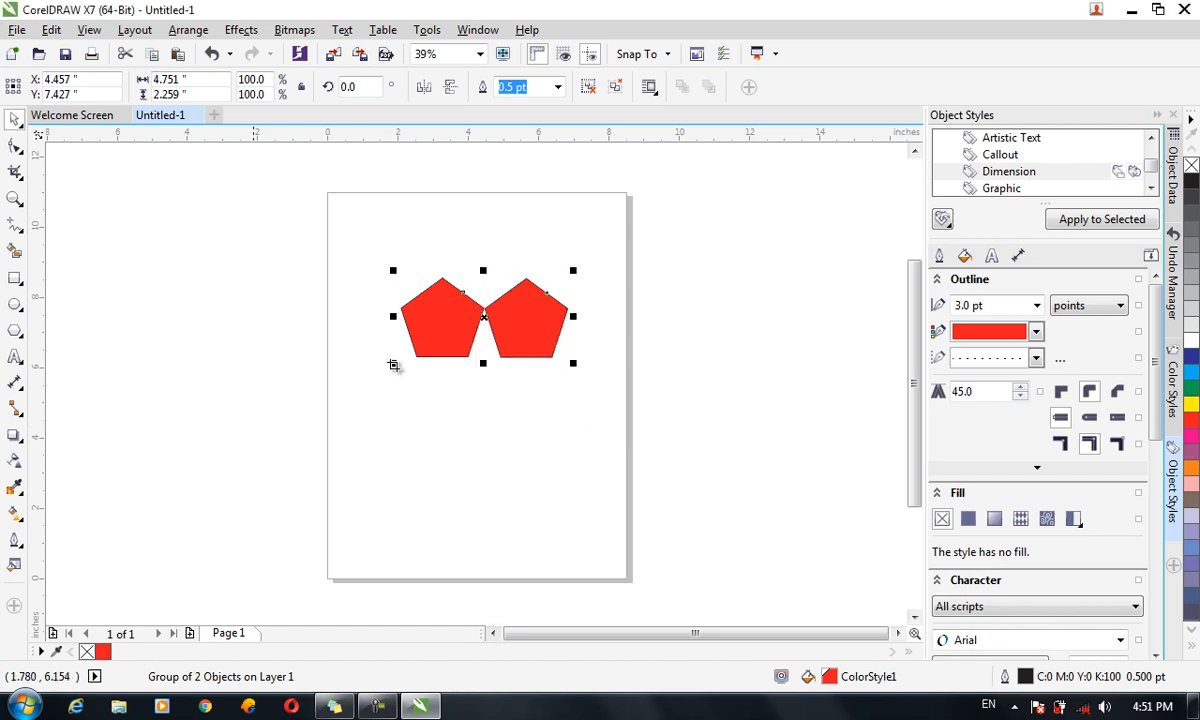
Draw a rectangle about 9.85 by 11.72 inches overlapping the page's left side and switch its fill to a bitmap pattern
{"action": "left_click", "coordinate": [15, 277]}
{"action": "left_click_drag", "start_coordinate": [93, 215], "coordinate": [440, 618]}
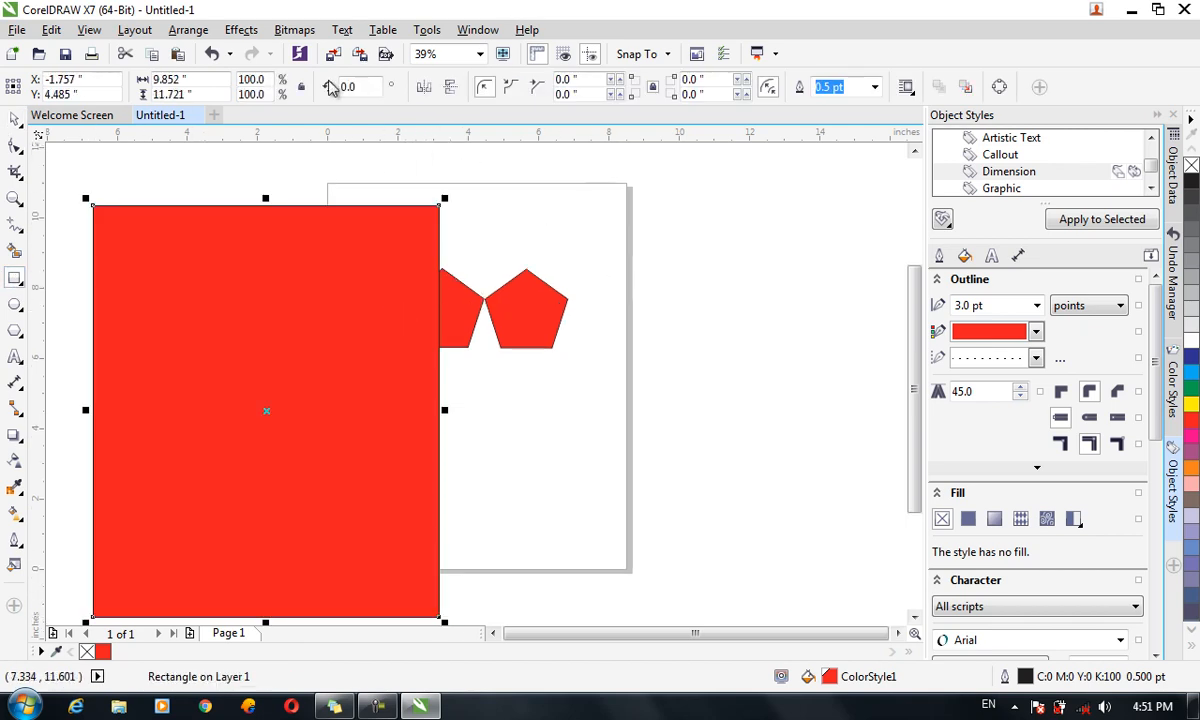
{"action": "key", "text": "F11"}
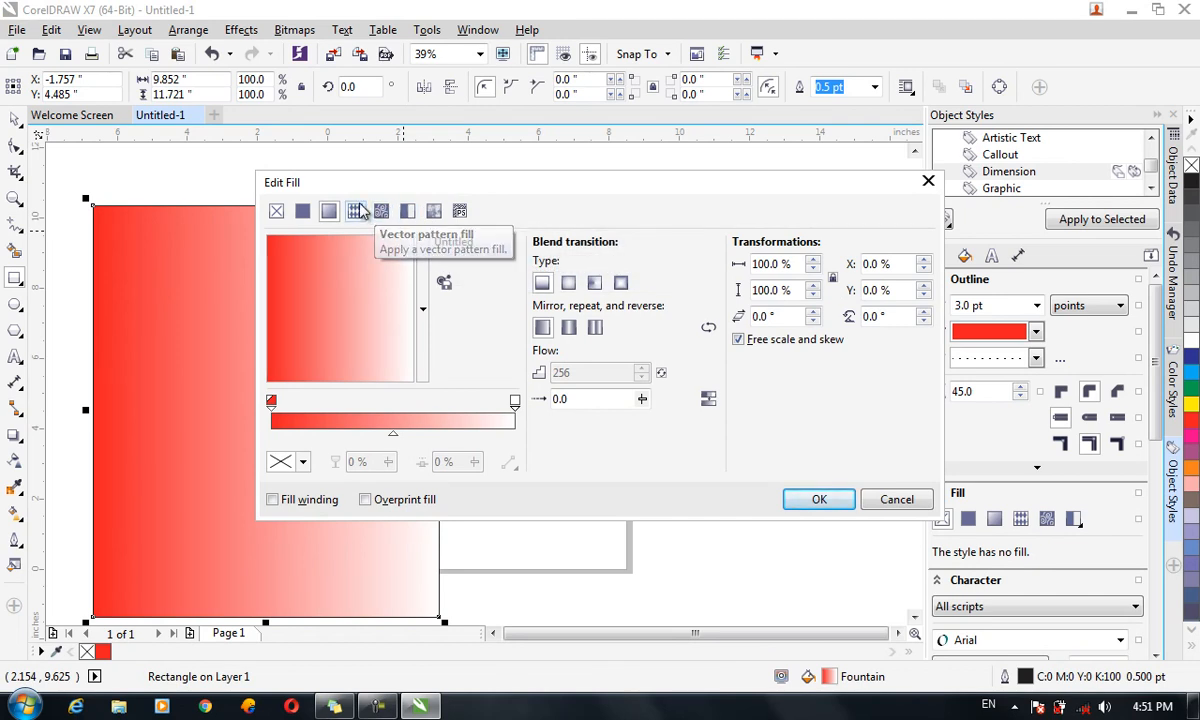
{"action": "left_click", "coordinate": [360, 211]}
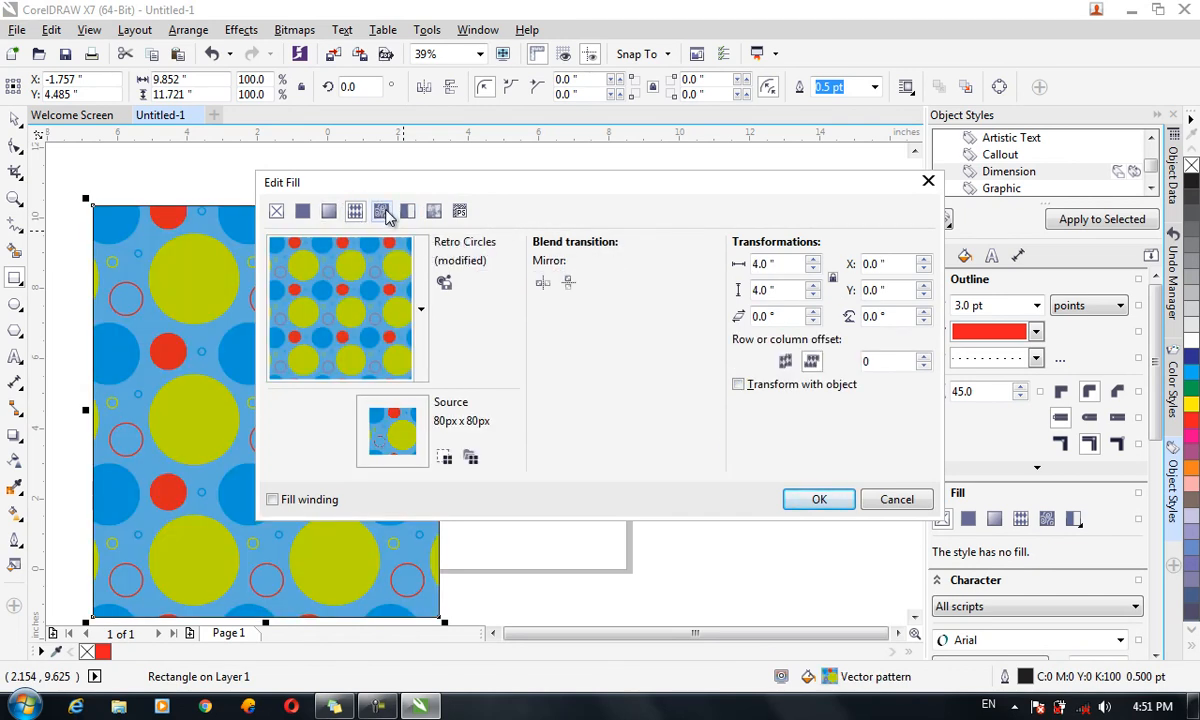
{"action": "left_click", "coordinate": [383, 212]}
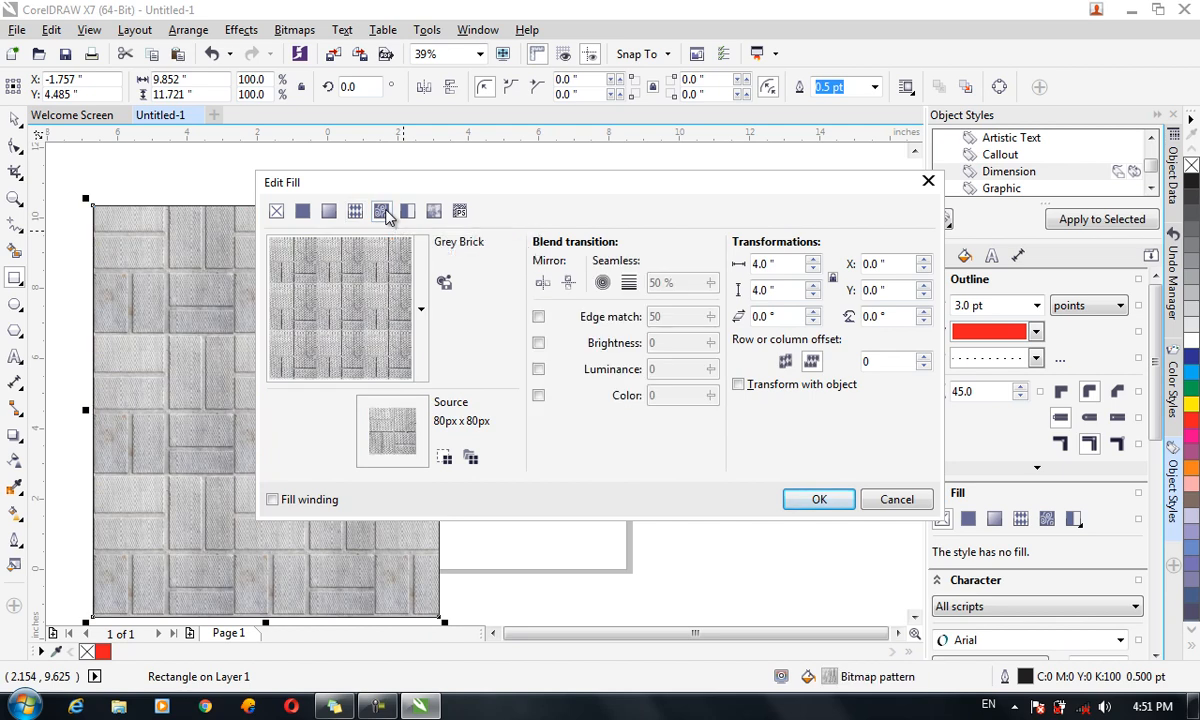
Browse the bitmap pattern fills under Personal, Shared, Private, Content Exchange, Upvotes and Favorites
{"action": "left_click", "coordinate": [421, 310]}
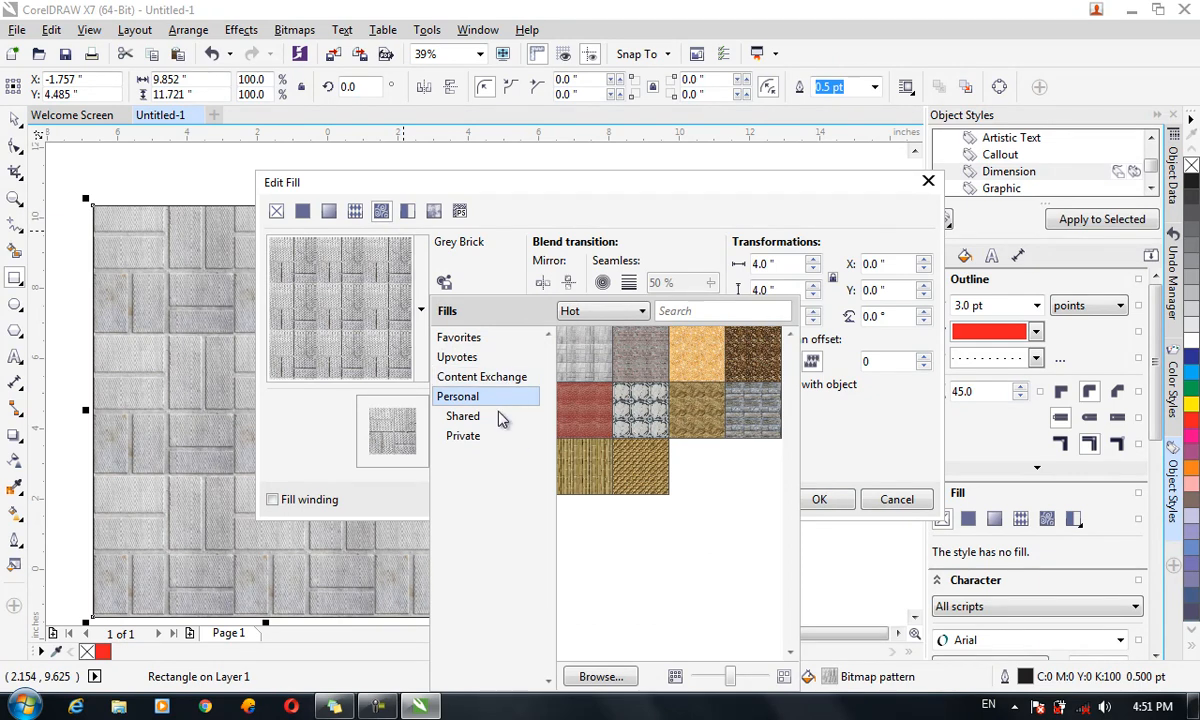
{"action": "left_click", "coordinate": [490, 435]}
{"action": "left_click", "coordinate": [486, 400]}
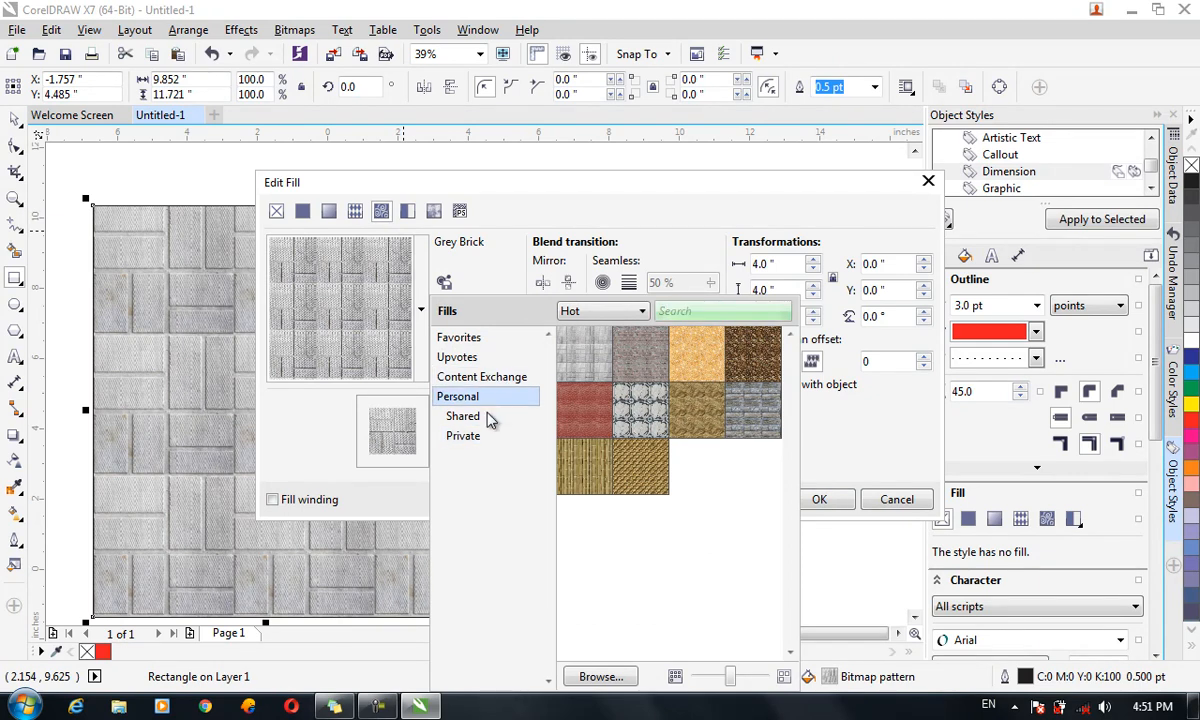
{"action": "left_click", "coordinate": [491, 418]}
{"action": "left_click", "coordinate": [474, 380]}
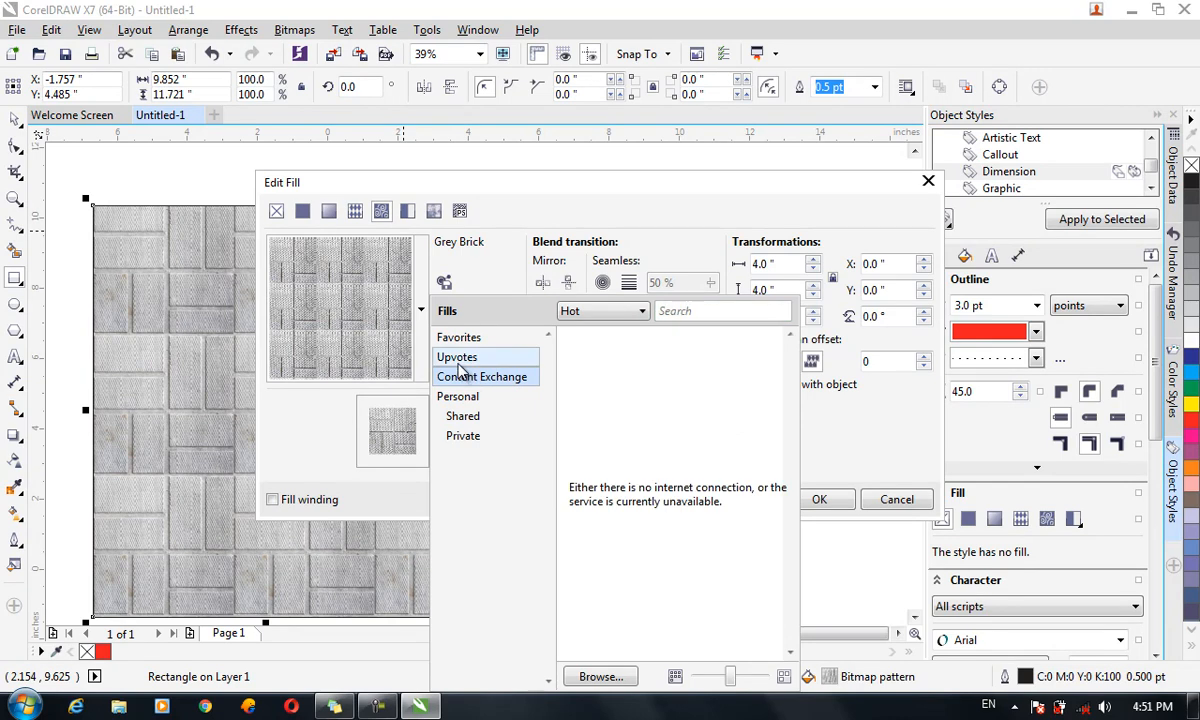
{"action": "left_click", "coordinate": [466, 357]}
{"action": "left_click", "coordinate": [458, 340]}
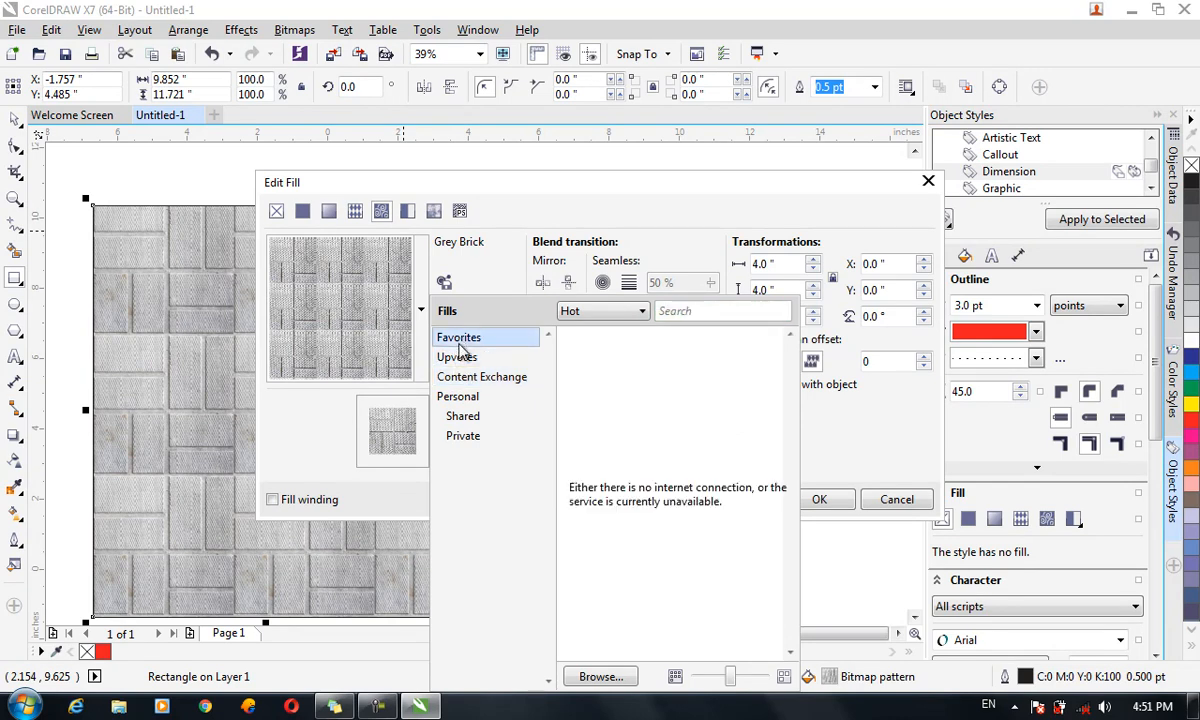
{"action": "left_click", "coordinate": [460, 358]}
{"action": "left_click", "coordinate": [468, 378]}
{"action": "left_click", "coordinate": [470, 396]}
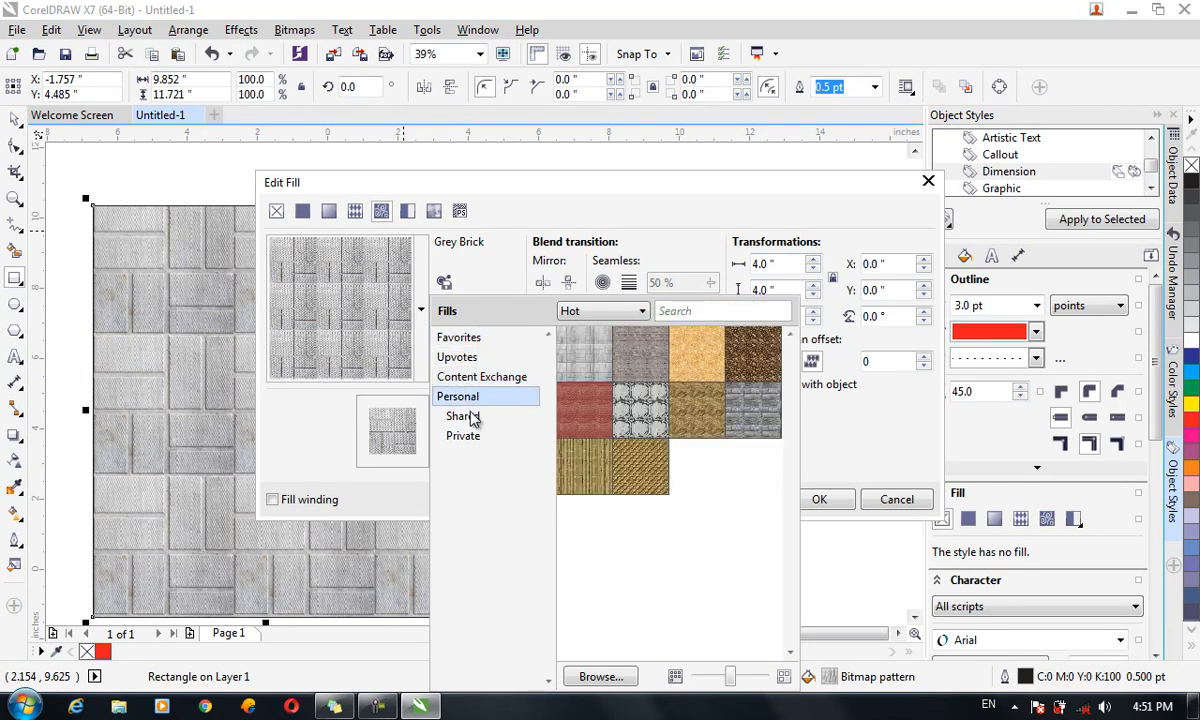
{"action": "left_click", "coordinate": [463, 415]}
{"action": "left_click", "coordinate": [481, 437]}
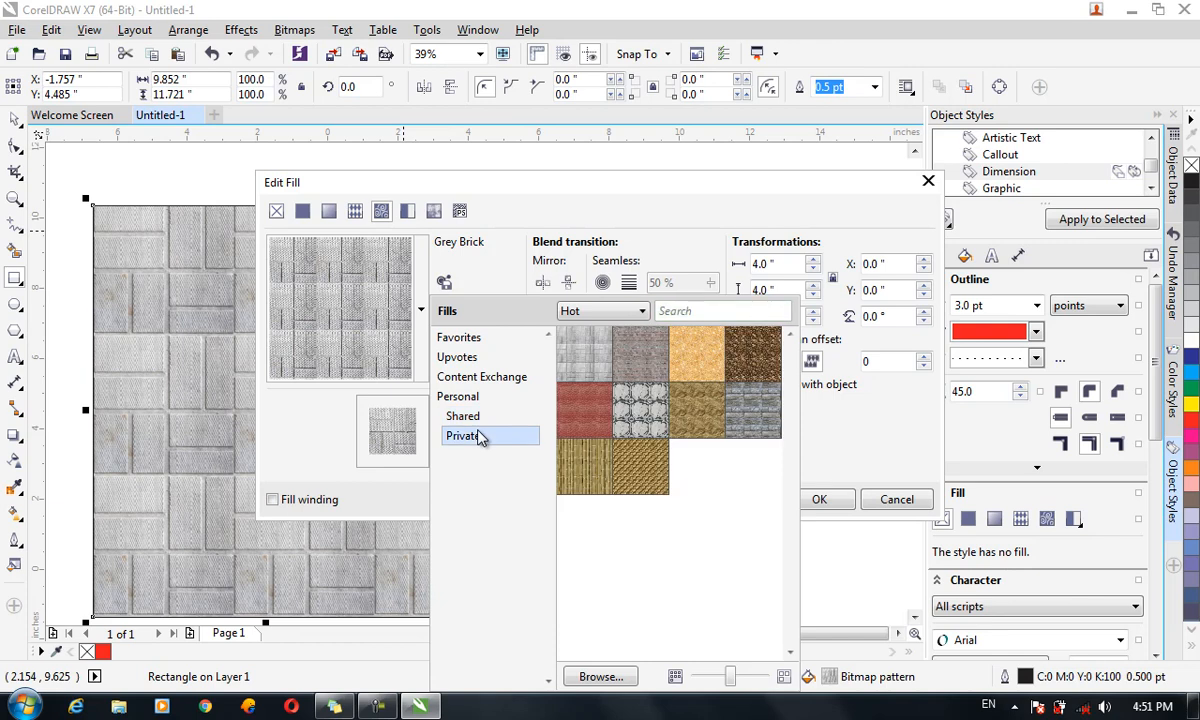
{"action": "left_click", "coordinate": [480, 244]}
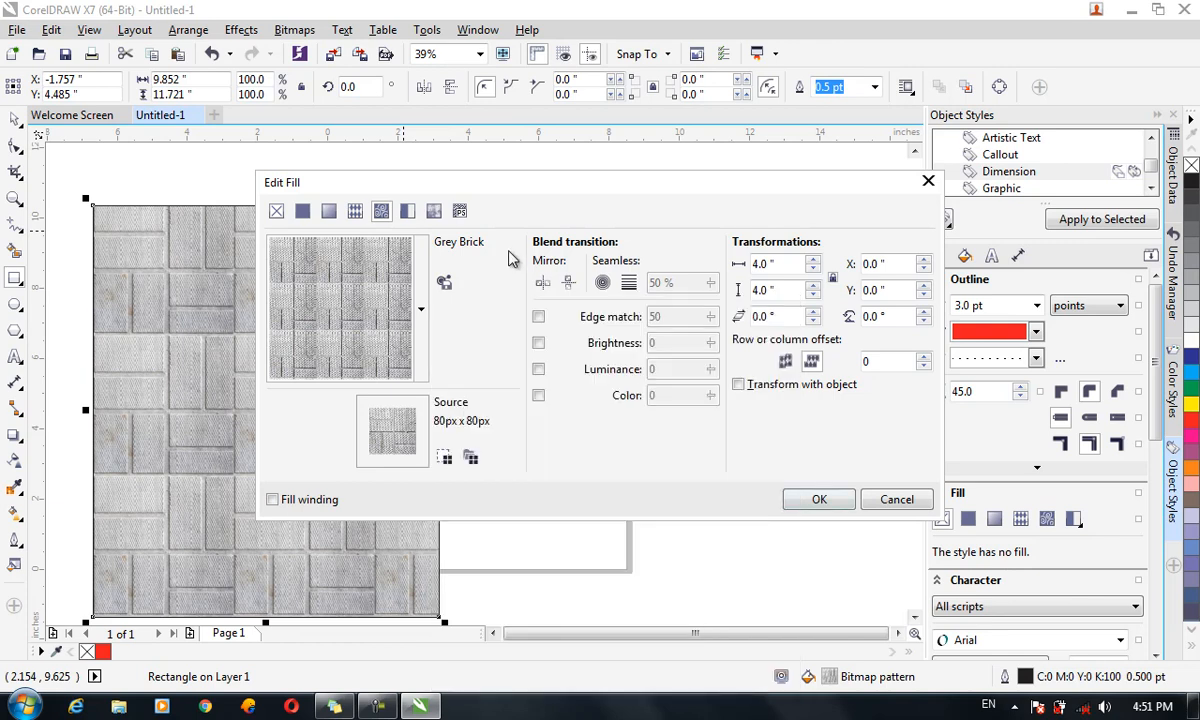
Apply the Retro Circles vector pattern fill to the rectangle after browsing the vector patterns, and delete the rectangle
{"action": "left_click", "coordinate": [355, 211]}
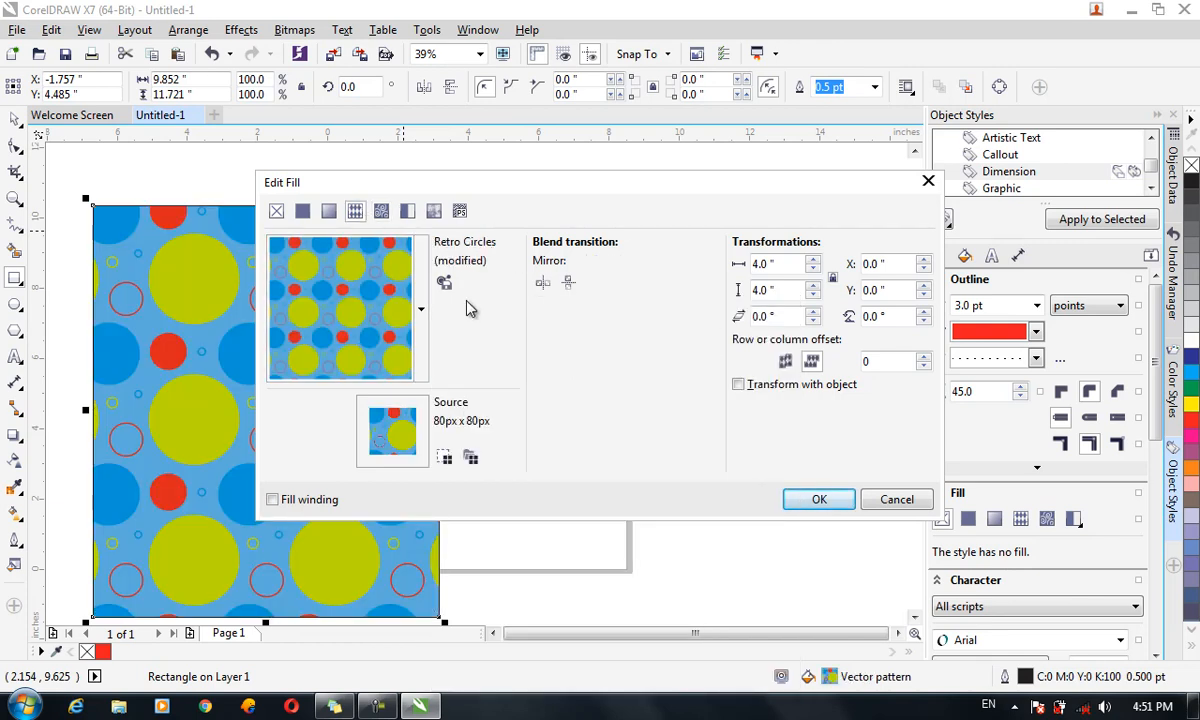
{"action": "left_click", "coordinate": [421, 308]}
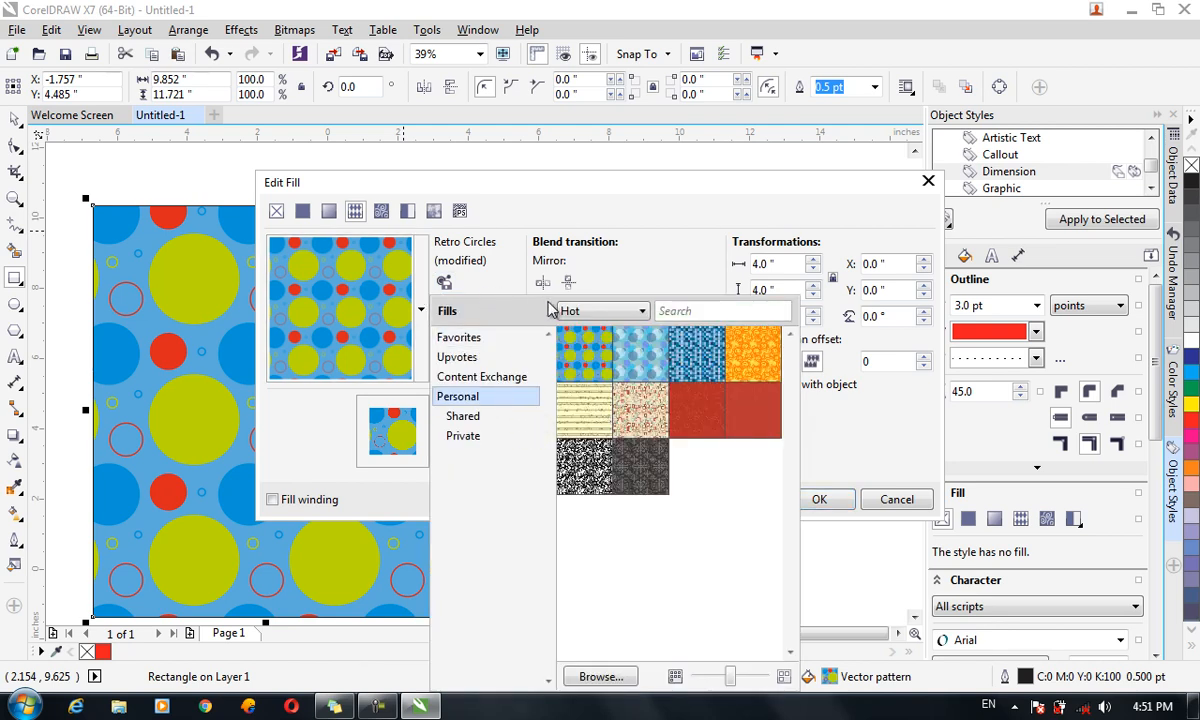
{"action": "left_click", "coordinate": [585, 311]}
{"action": "left_click", "coordinate": [757, 440]}
{"action": "left_click", "coordinate": [888, 488]}
{"action": "left_click", "coordinate": [838, 501]}
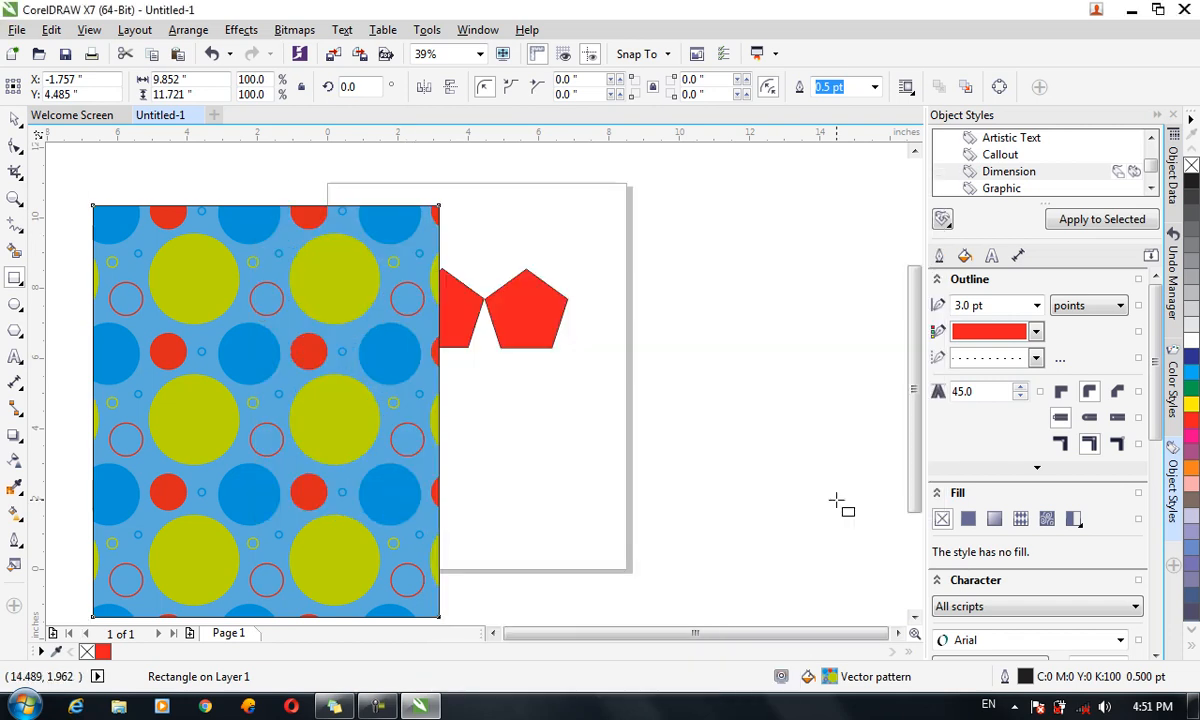
{"action": "key", "text": "Delete"}
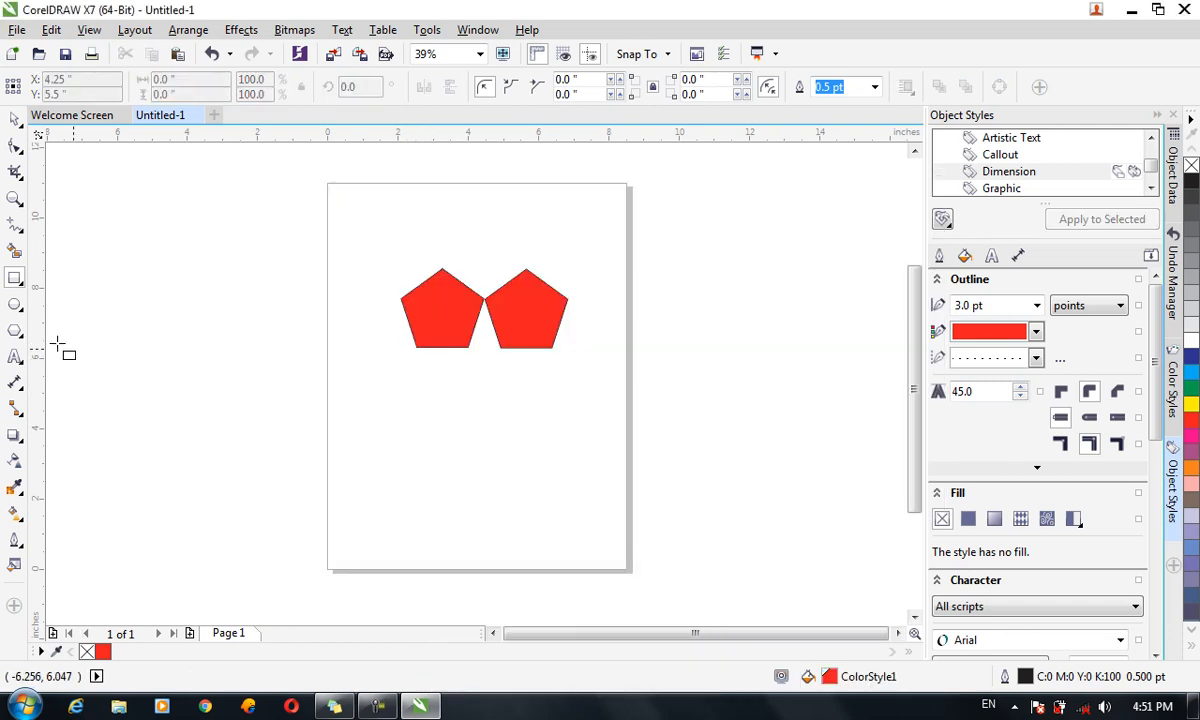
Draw a circle about 3.47 inches in diameter below the pentagons, duplicate it in place, and shrink the copy concentrically to about 2.3 inches
{"action": "left_click", "coordinate": [15, 304]}
{"action": "left_click_drag", "start_coordinate": [382, 390], "coordinate": [505, 489]}
{"action": "key", "text": "ctrl+c"}
{"action": "key", "text": "ctrl+v"}
{"action": "left_click", "coordinate": [15, 118]}
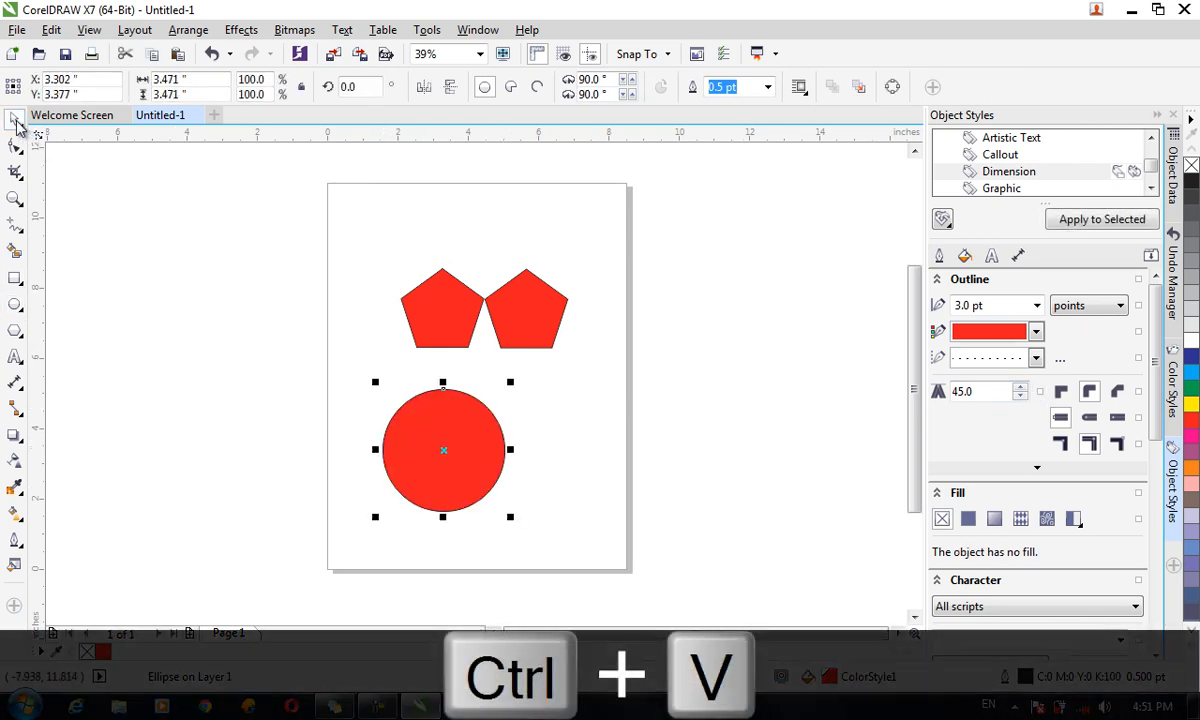
{"action": "left_click_drag", "start_coordinate": [510, 517], "coordinate": [493, 504]}
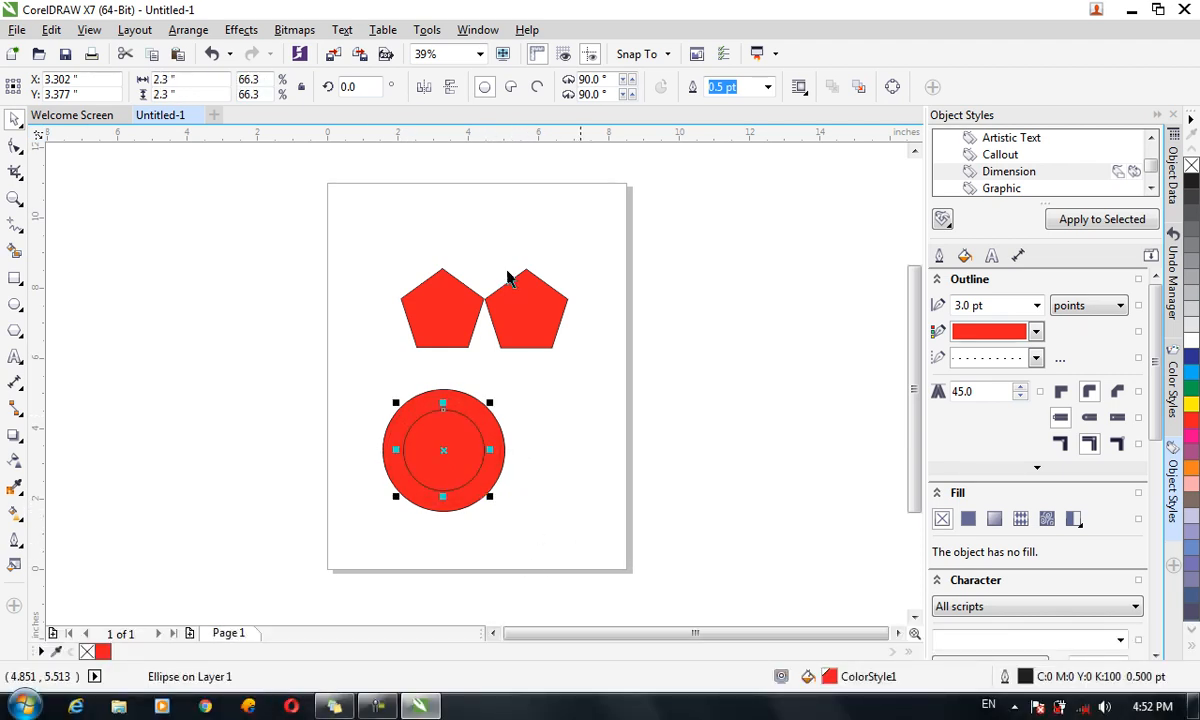
{"action": "left_click_drag", "start_coordinate": [576, 538], "coordinate": [313, 364]}
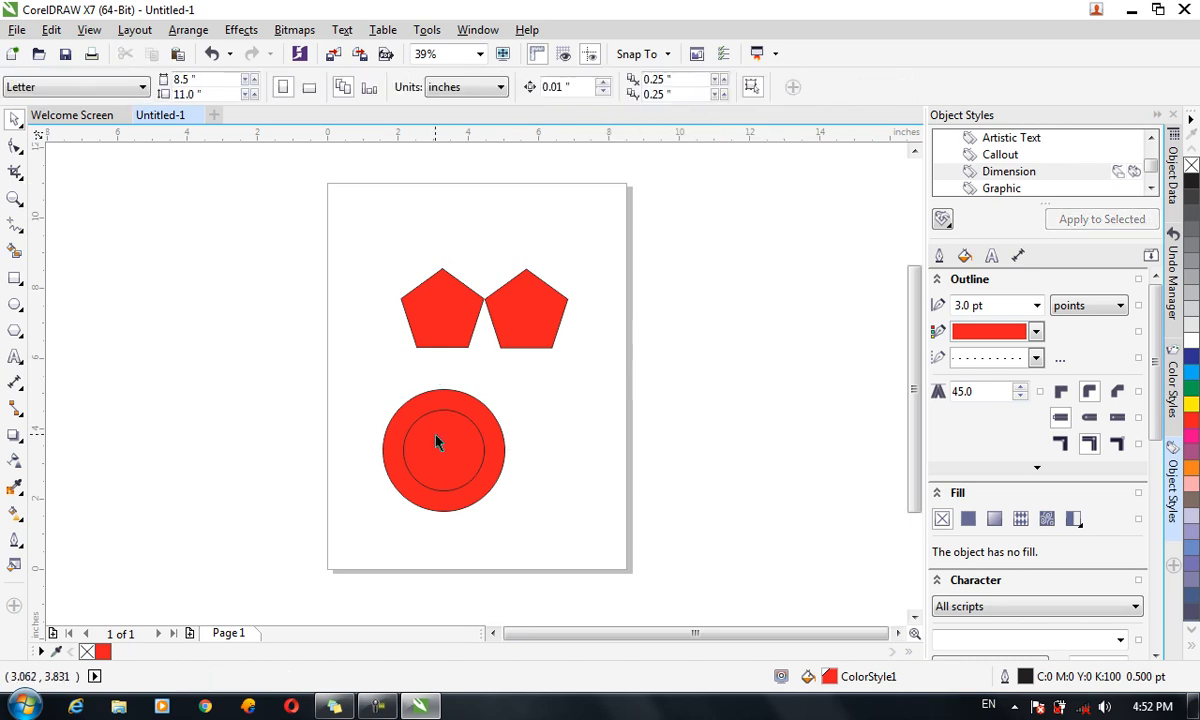
{"action": "left_click_drag", "start_coordinate": [410, 415], "coordinate": [643, 397]}
{"action": "key", "text": "ctrl+z"}
Trim the large circle with the inner circle to form a ring, then remove the inner circle
{"action": "left_click_drag", "start_coordinate": [565, 547], "coordinate": [327, 388]}
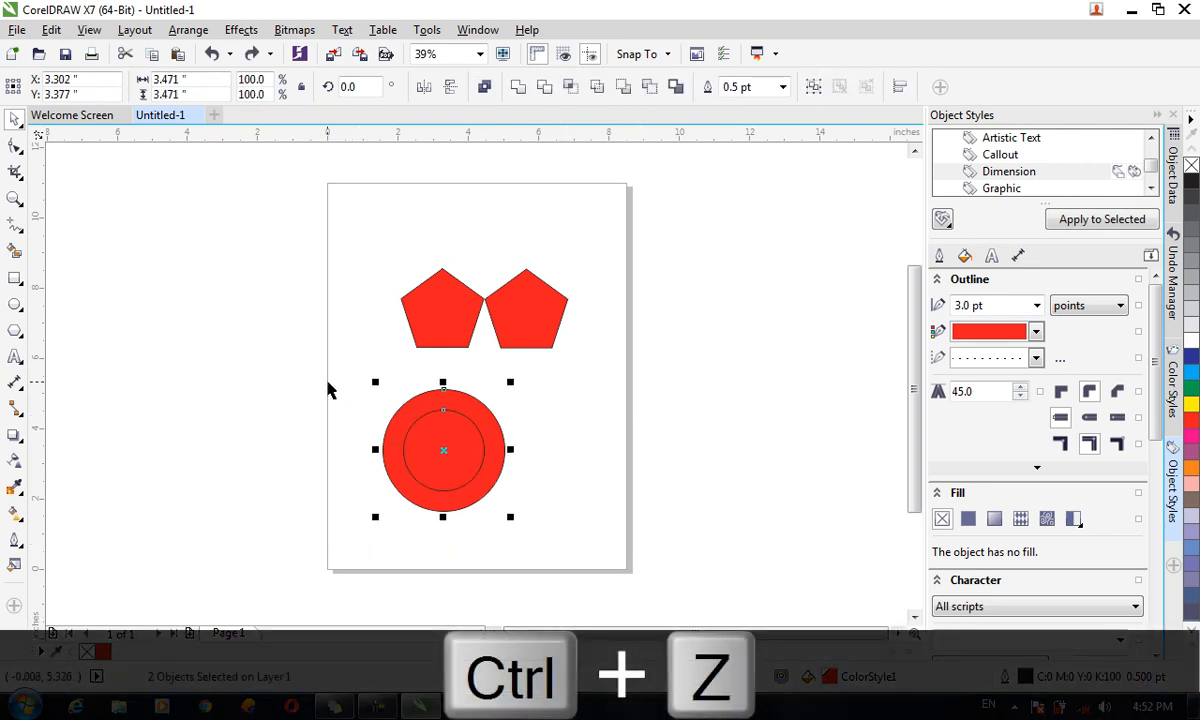
{"action": "left_click", "coordinate": [510, 86]}
{"action": "left_click", "coordinate": [530, 455]}
{"action": "left_click", "coordinate": [463, 455]}
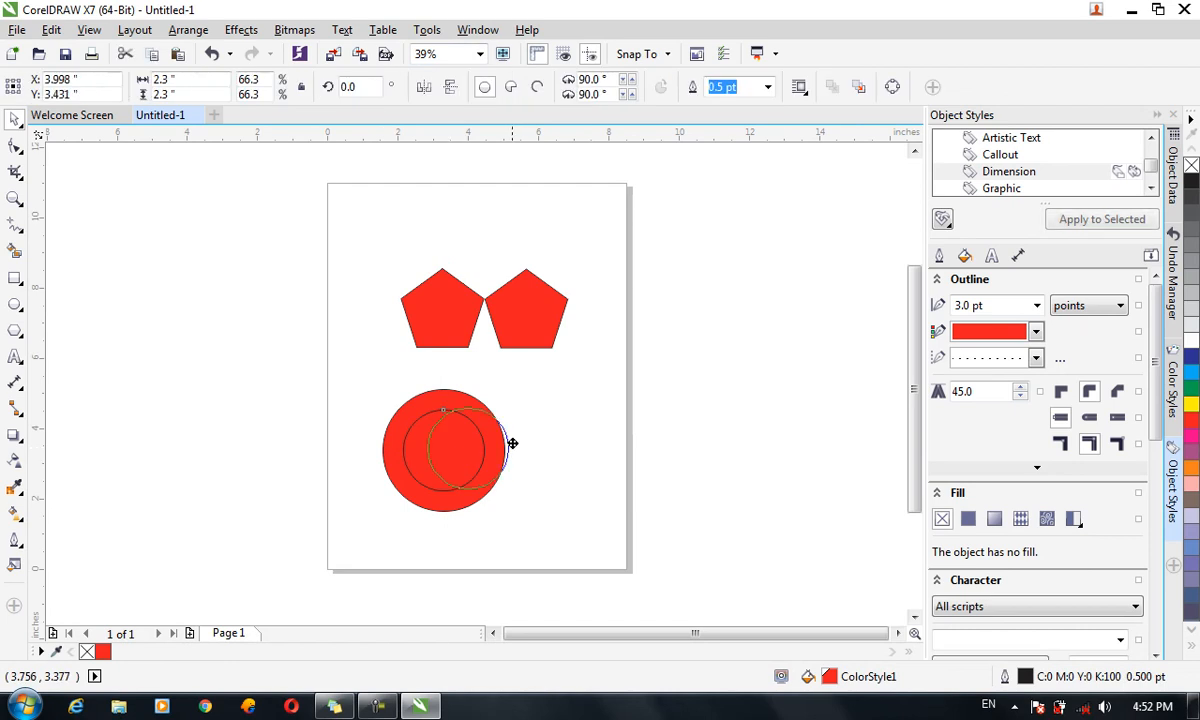
{"action": "left_click_drag", "start_coordinate": [463, 455], "coordinate": [716, 418]}
{"action": "left_click", "coordinate": [732, 430]}
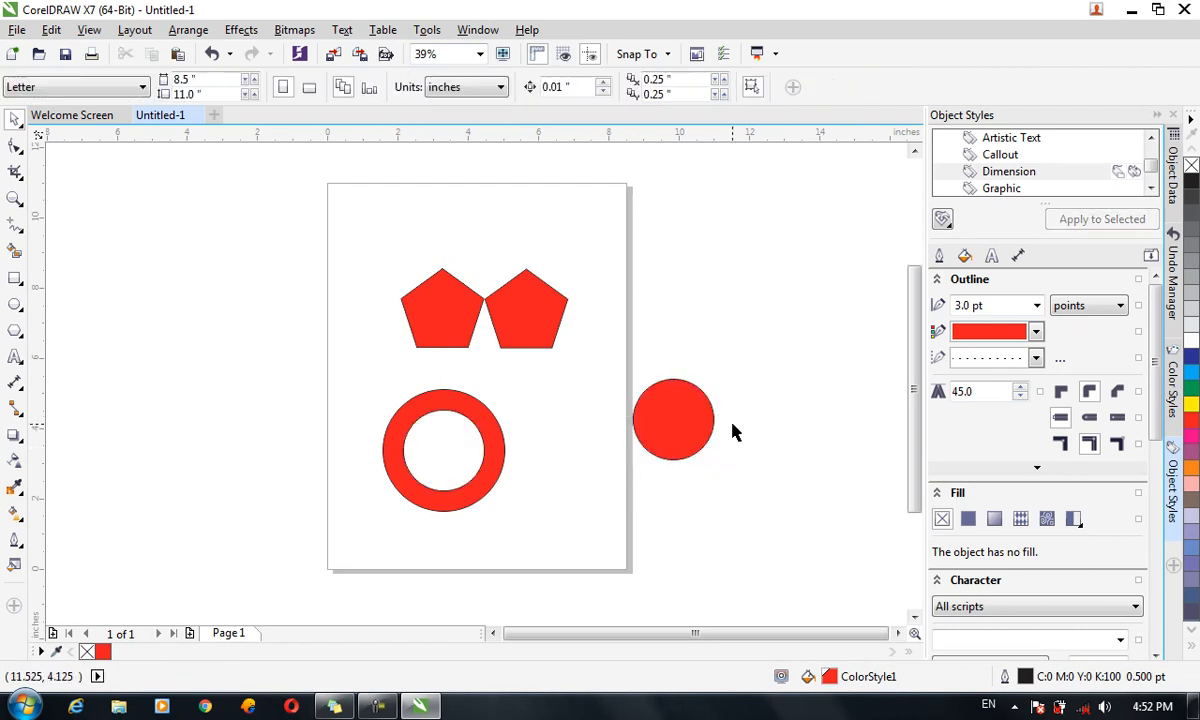
{"action": "left_click", "coordinate": [680, 416]}
{"action": "key", "text": "Delete"}
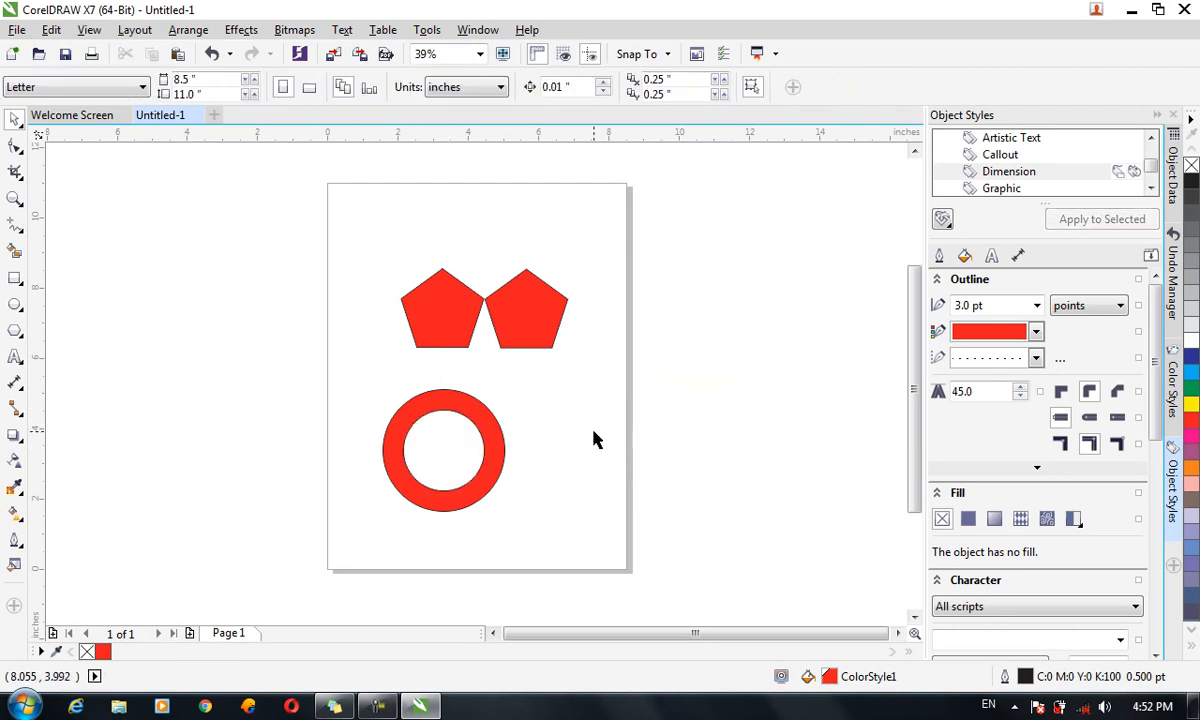
Start creating a pattern fill from the ring with the type Two color and Low resolution
{"action": "left_click", "coordinate": [503, 442]}
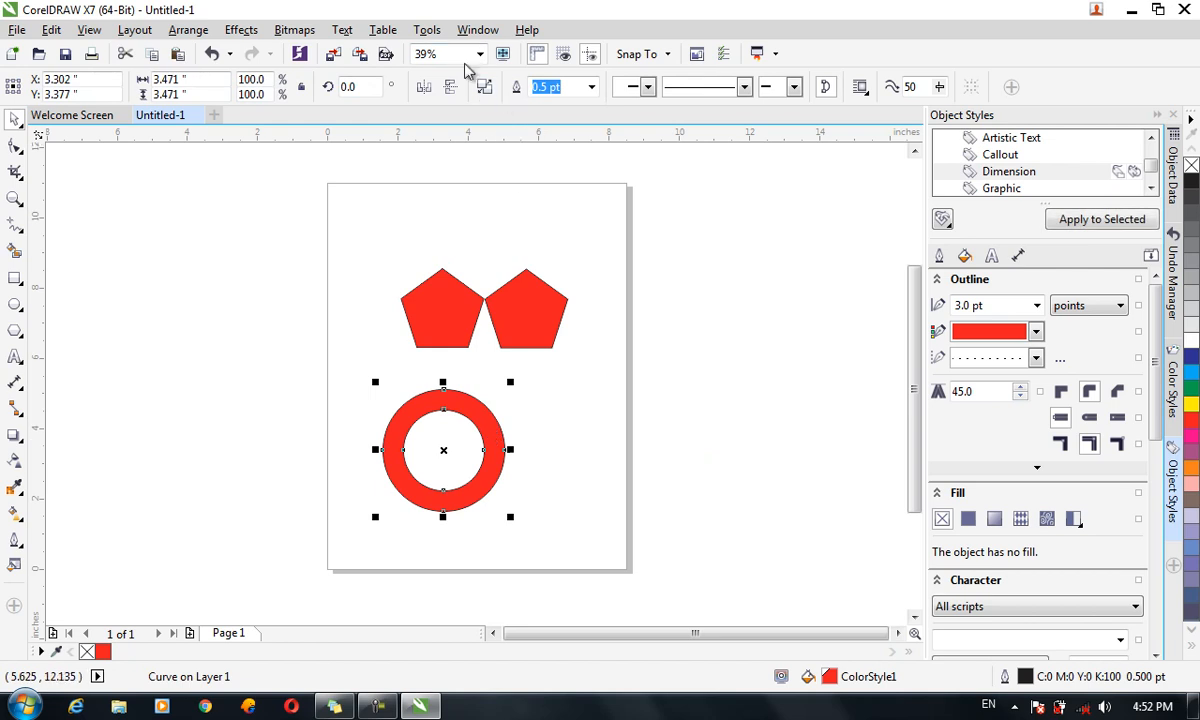
{"action": "left_click", "coordinate": [426, 30]}
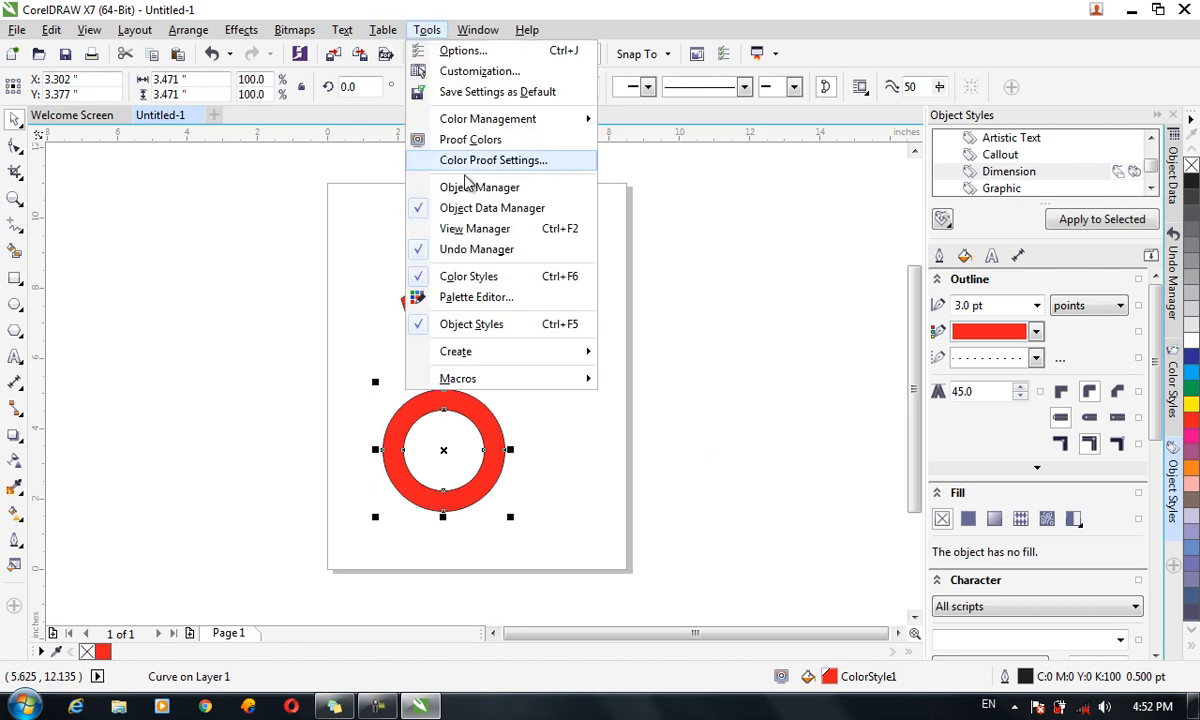
{"action": "mouse_move", "coordinate": [535, 353]}
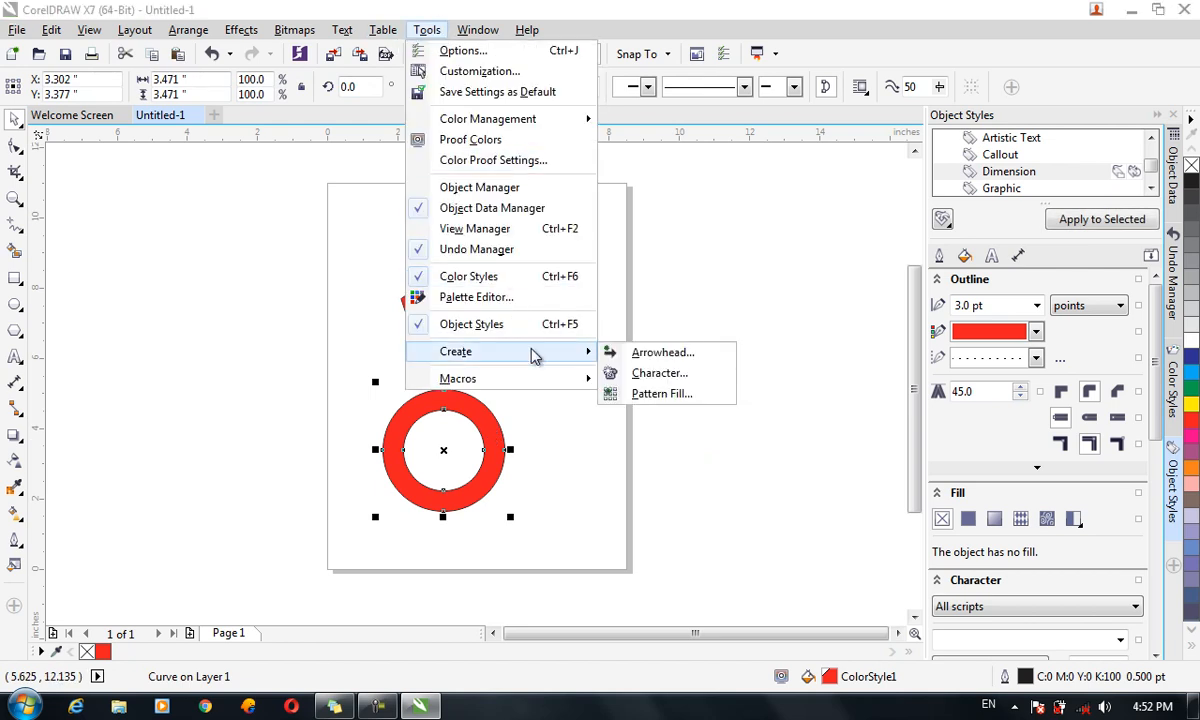
{"action": "left_click", "coordinate": [643, 395]}
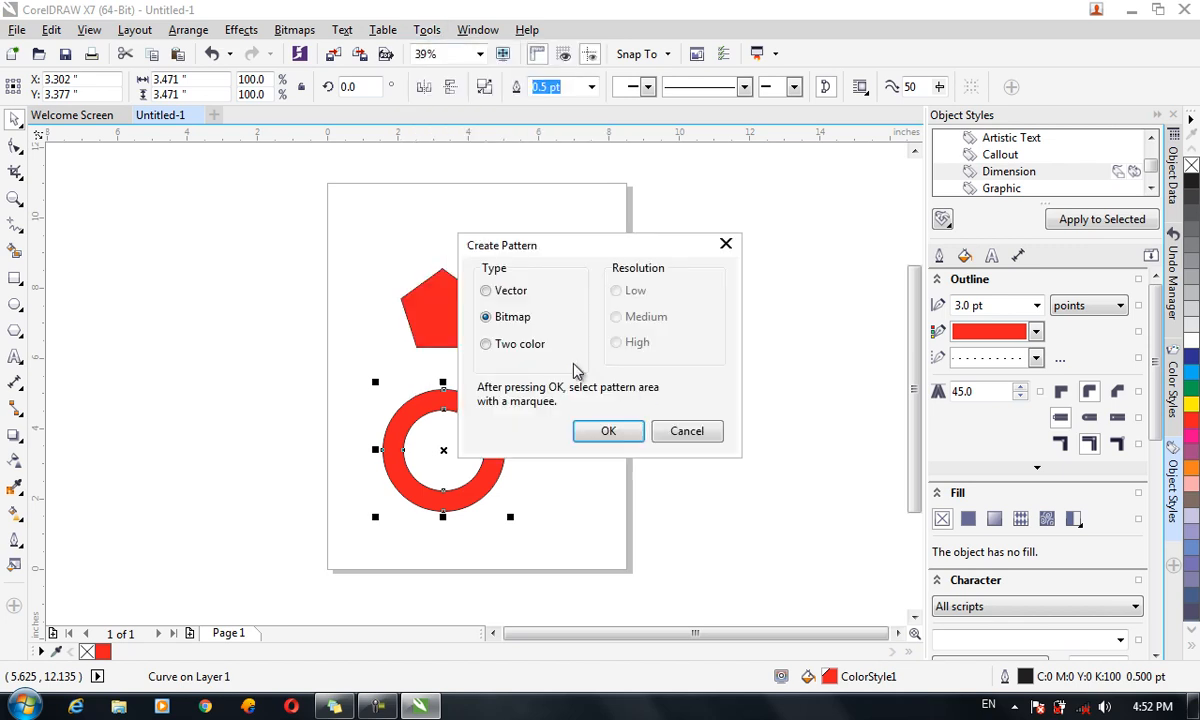
{"action": "left_click", "coordinate": [508, 291]}
{"action": "left_click", "coordinate": [520, 345]}
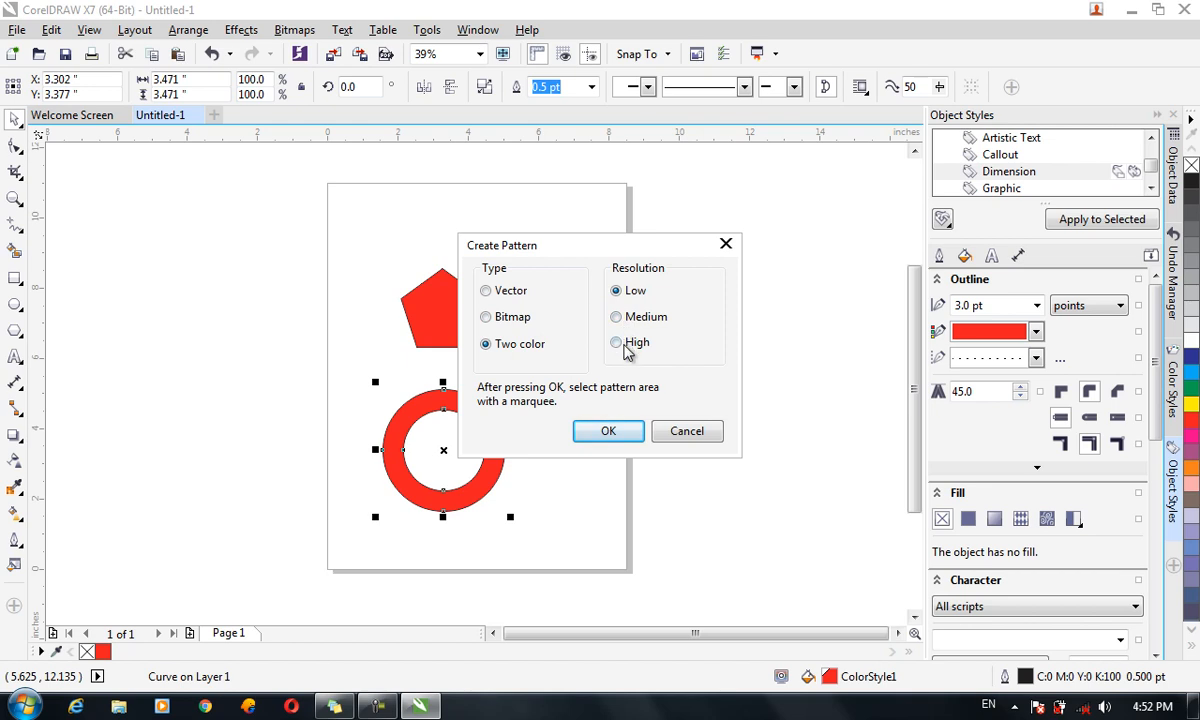
{"action": "left_click", "coordinate": [638, 430]}
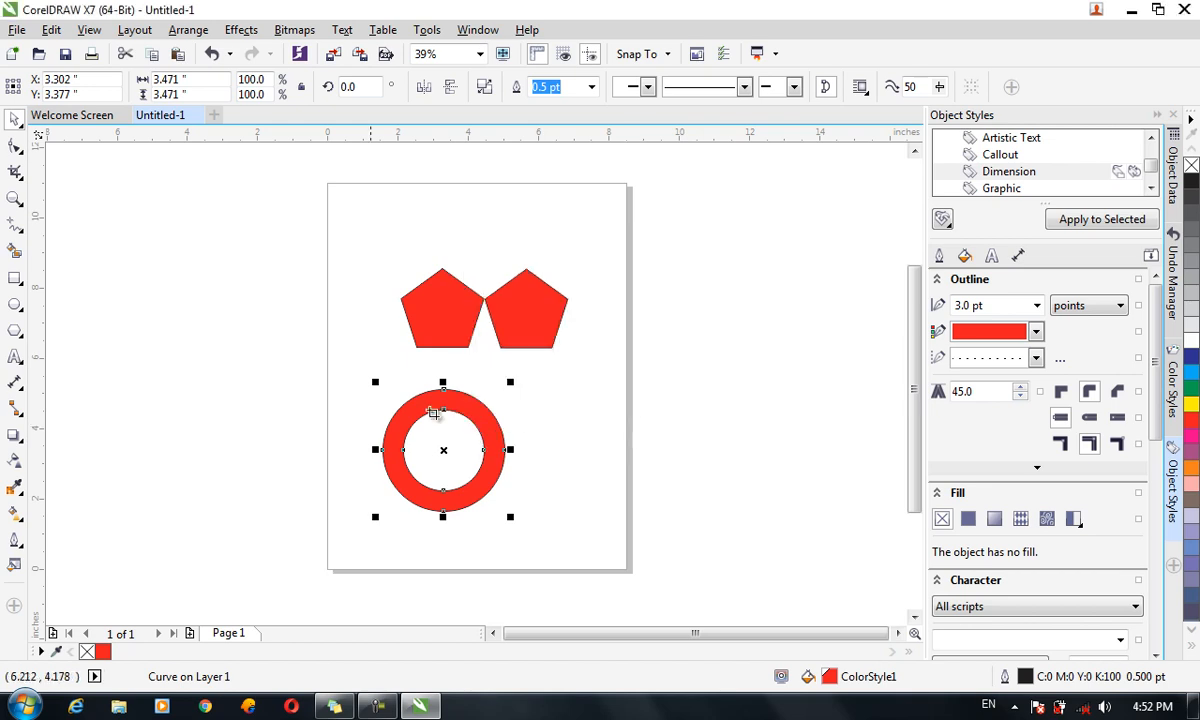
Add a page-sized rectangle behind the shapes and remove its fill
{"action": "double_click", "coordinate": [14, 280]}
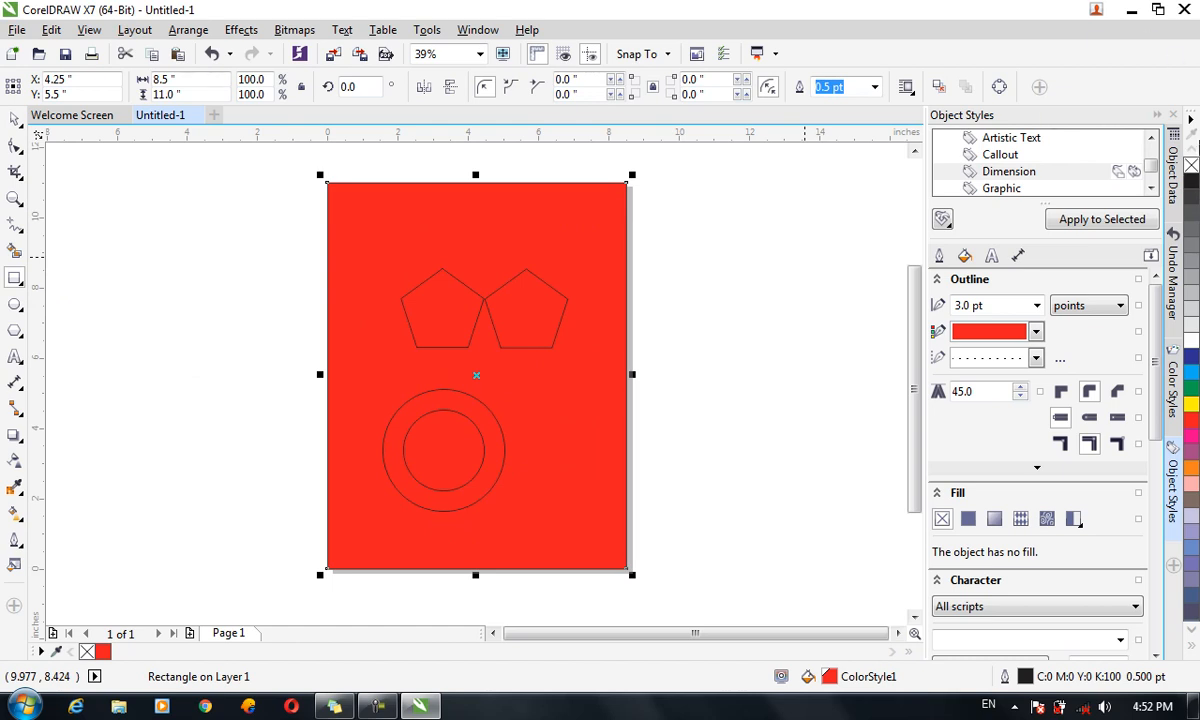
{"action": "left_click", "coordinate": [1191, 165]}
Try a two-color pattern fill with the ring motif on the page-sized rectangle and uncover the page to preview it
{"action": "key", "text": "F11"}
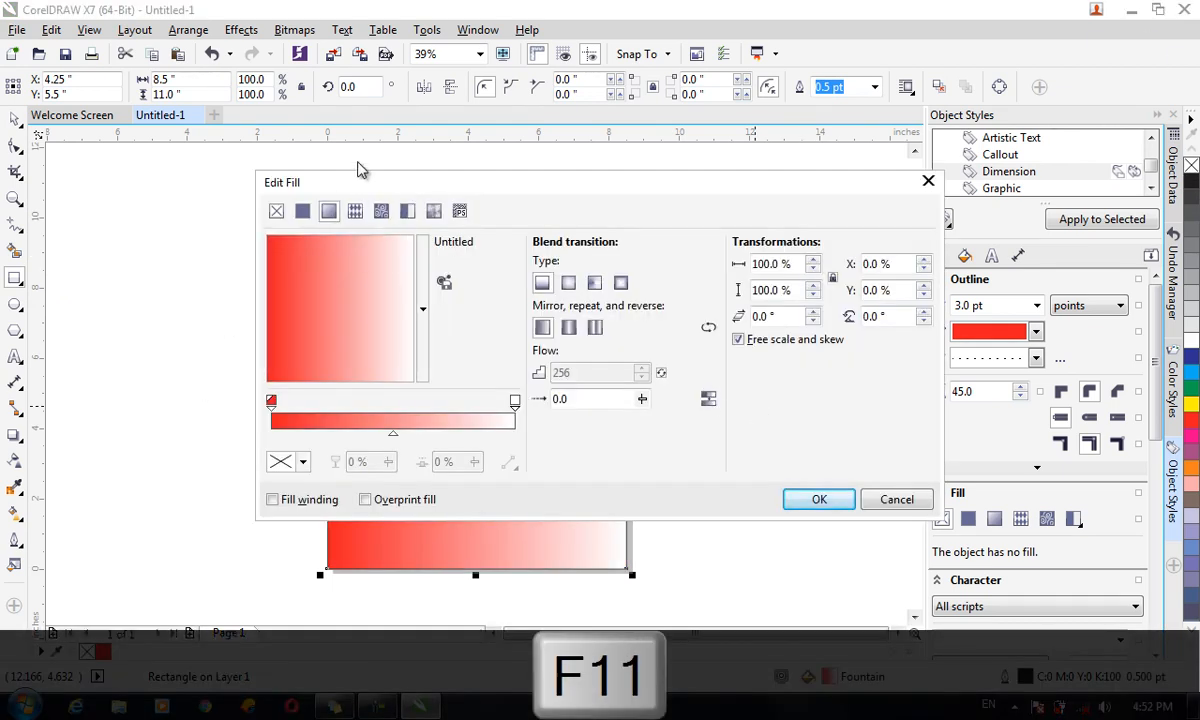
{"action": "left_click", "coordinate": [408, 216]}
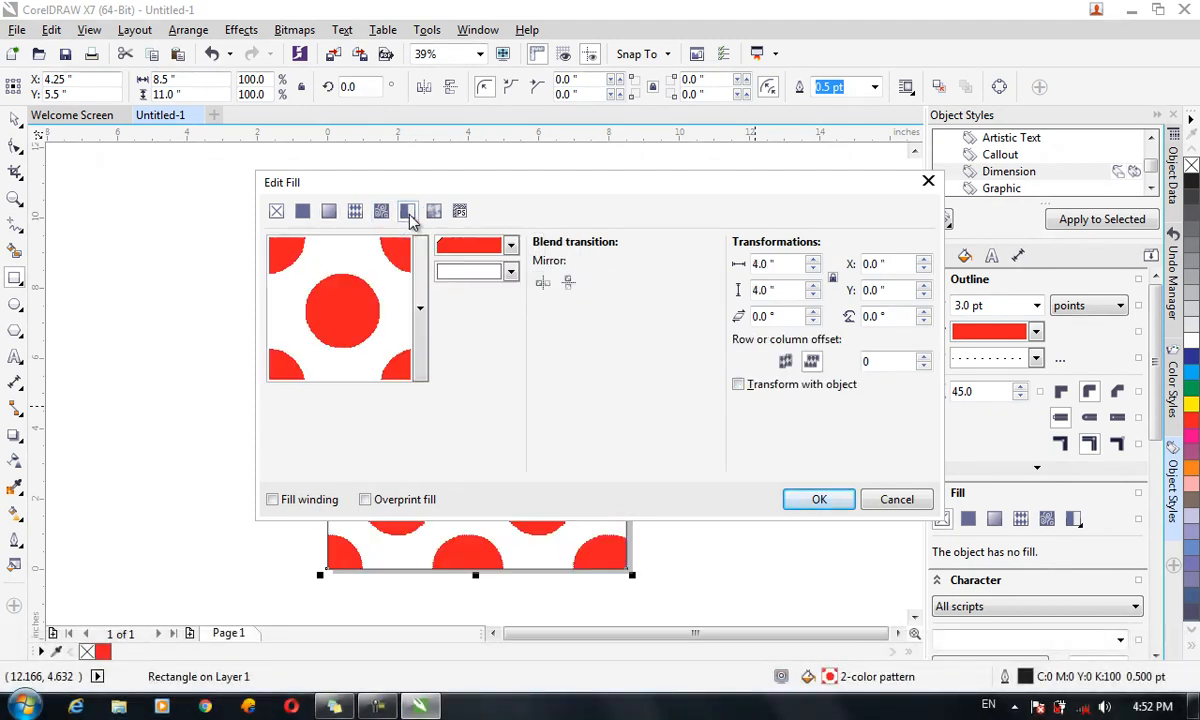
{"action": "left_click", "coordinate": [424, 300]}
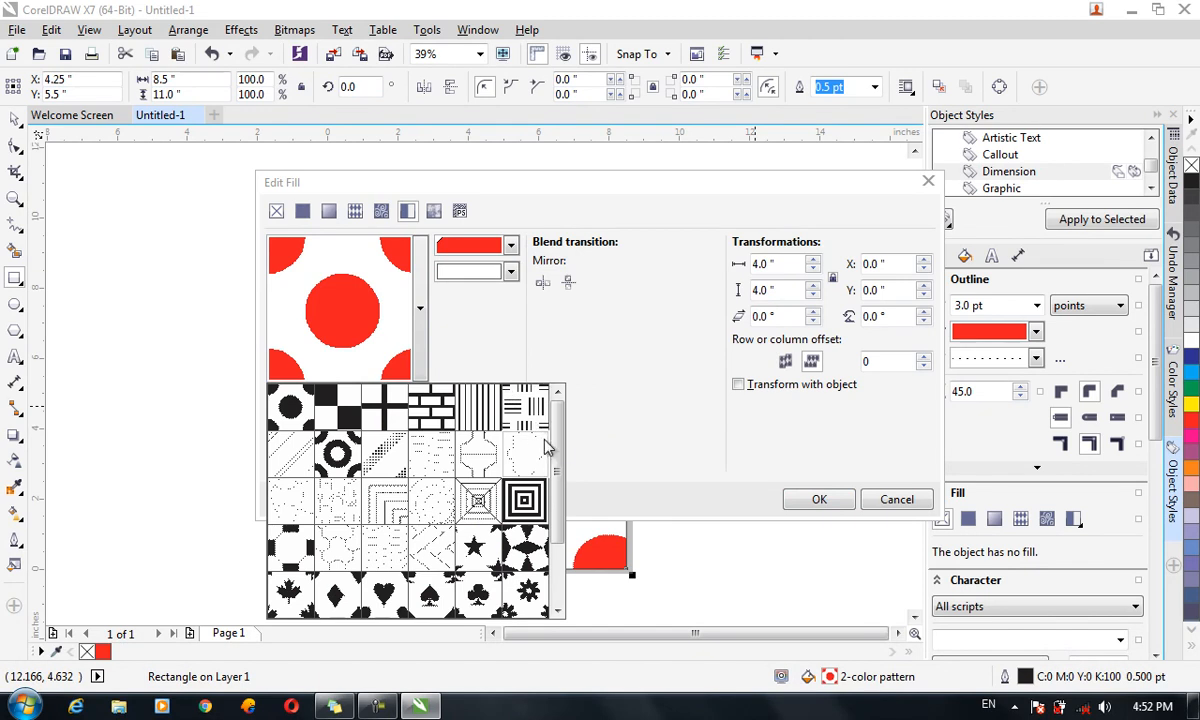
{"action": "scroll", "coordinate": [562, 452], "scroll_direction": "down", "scroll_amount": 2}
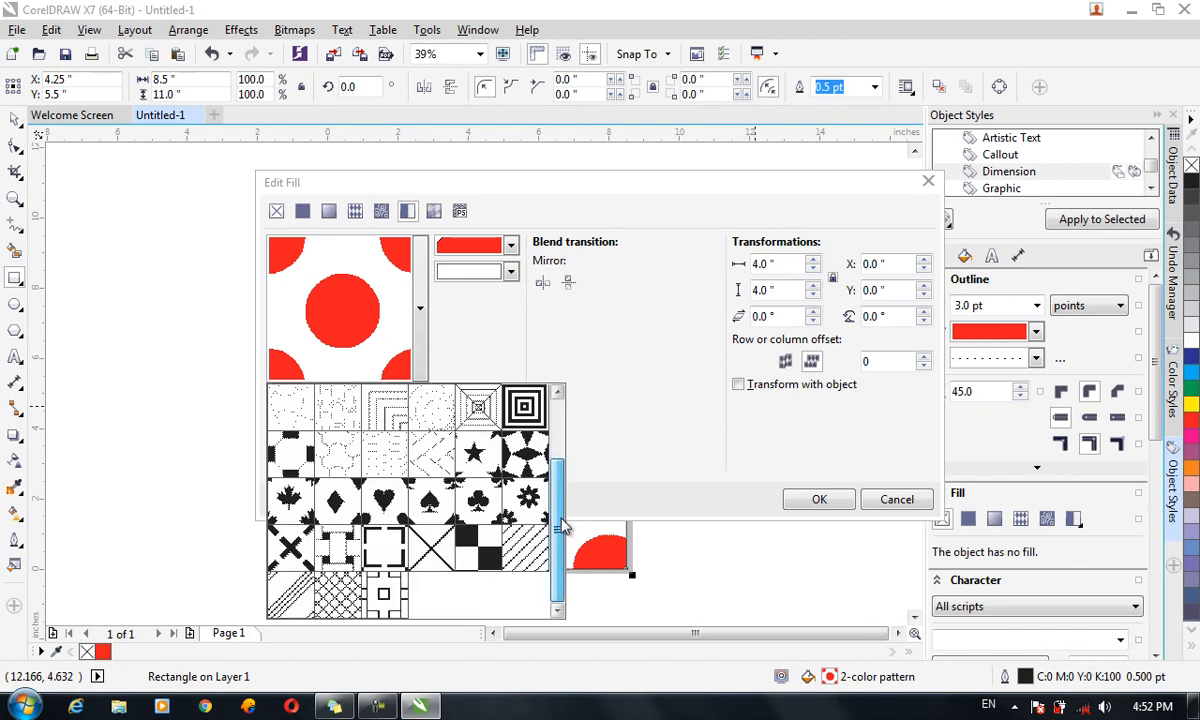
{"action": "scroll", "coordinate": [557, 447], "scroll_direction": "up", "scroll_amount": 2}
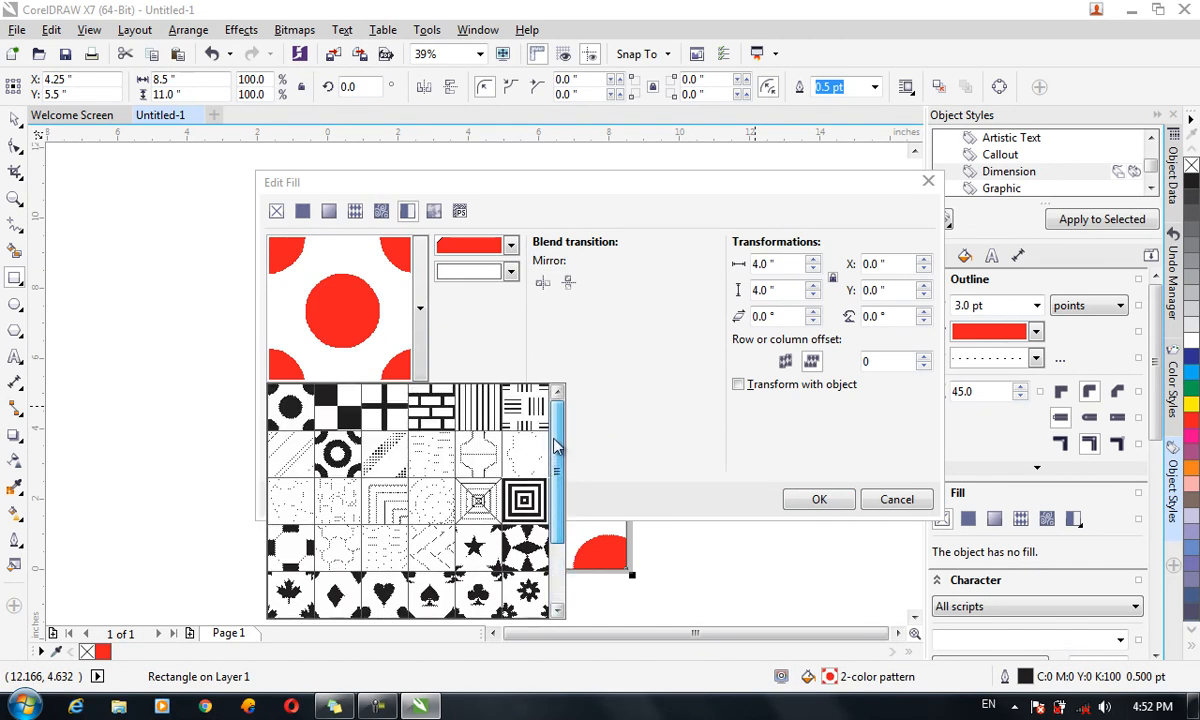
{"action": "left_click", "coordinate": [332, 448]}
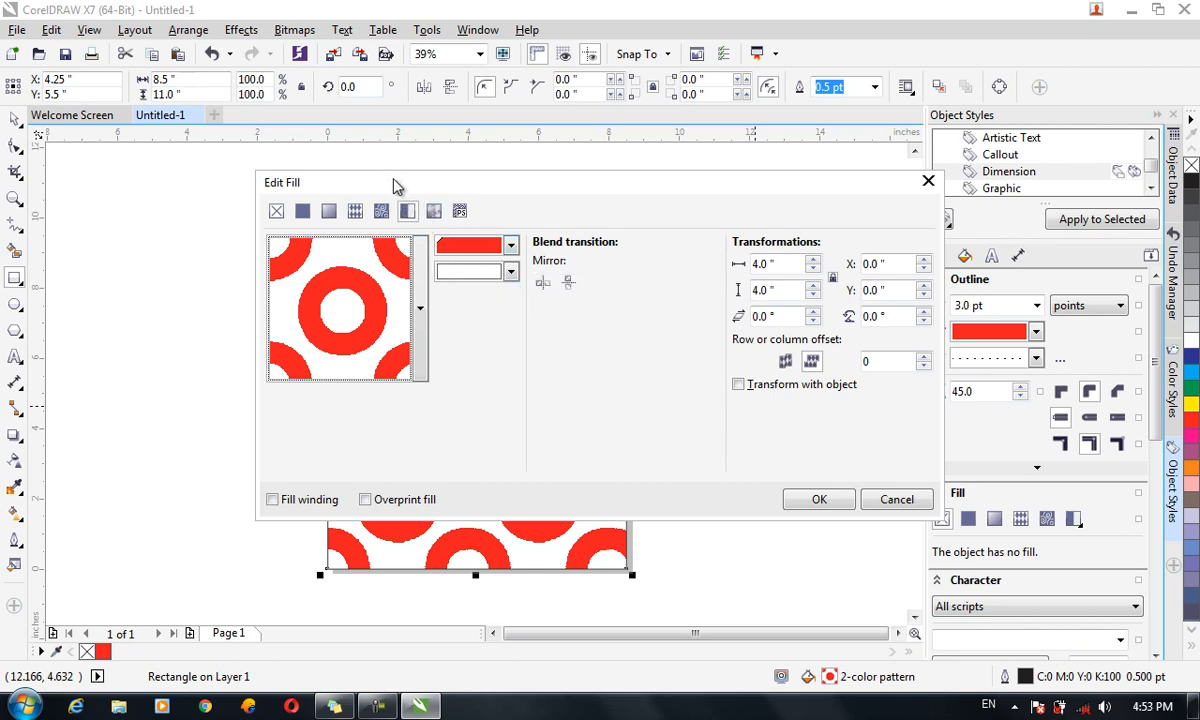
{"action": "left_click_drag", "start_coordinate": [403, 181], "coordinate": [772, 186]}
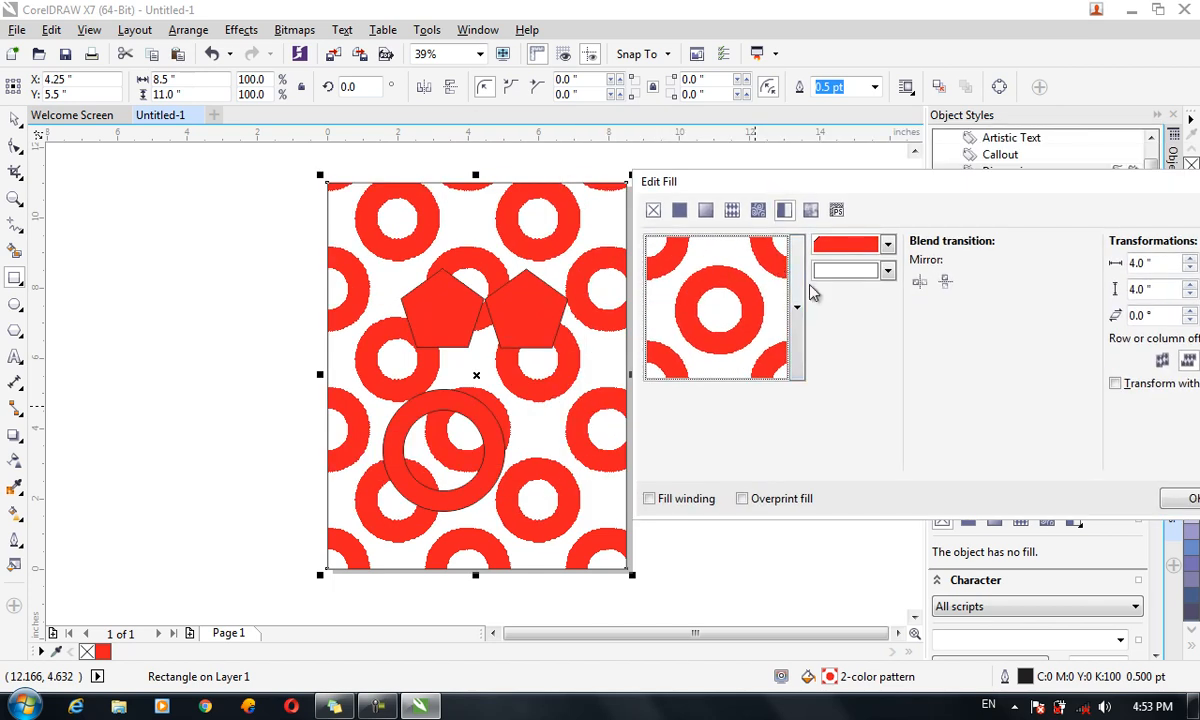
Browse the two-color patterns again, try the solid dot pattern on the rectangle, and cancel the fill edit
{"action": "left_click", "coordinate": [795, 310]}
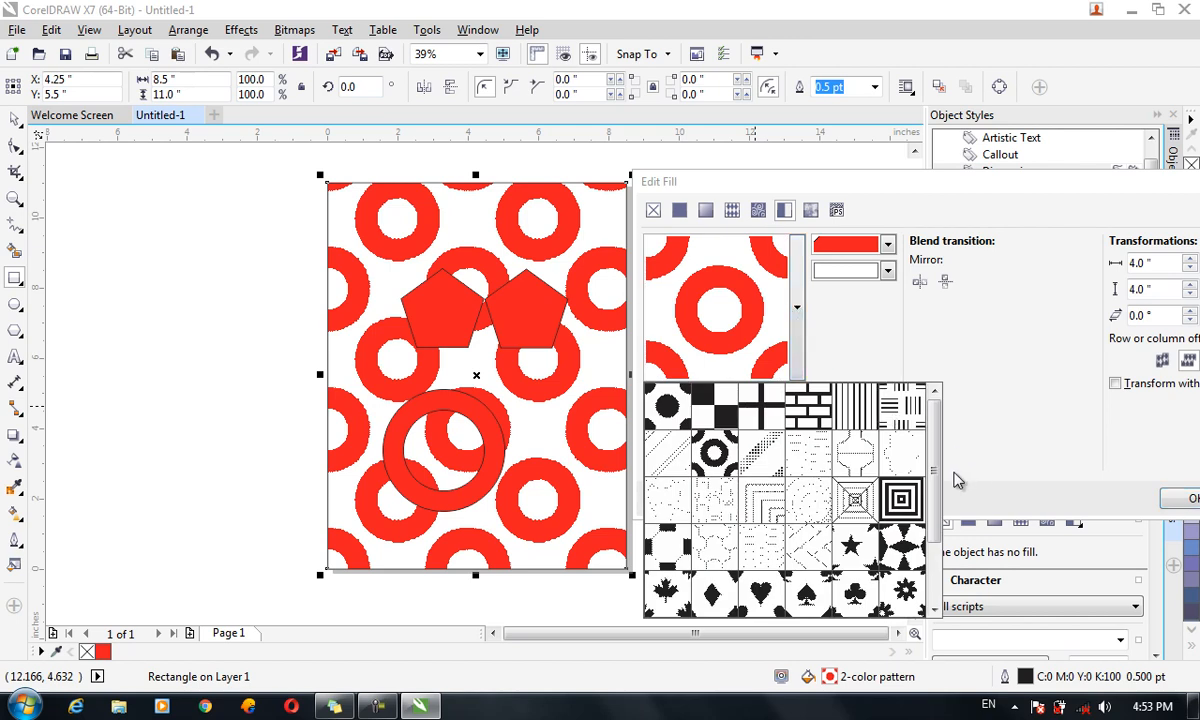
{"action": "scroll", "coordinate": [887, 442], "scroll_direction": "down", "scroll_amount": 2}
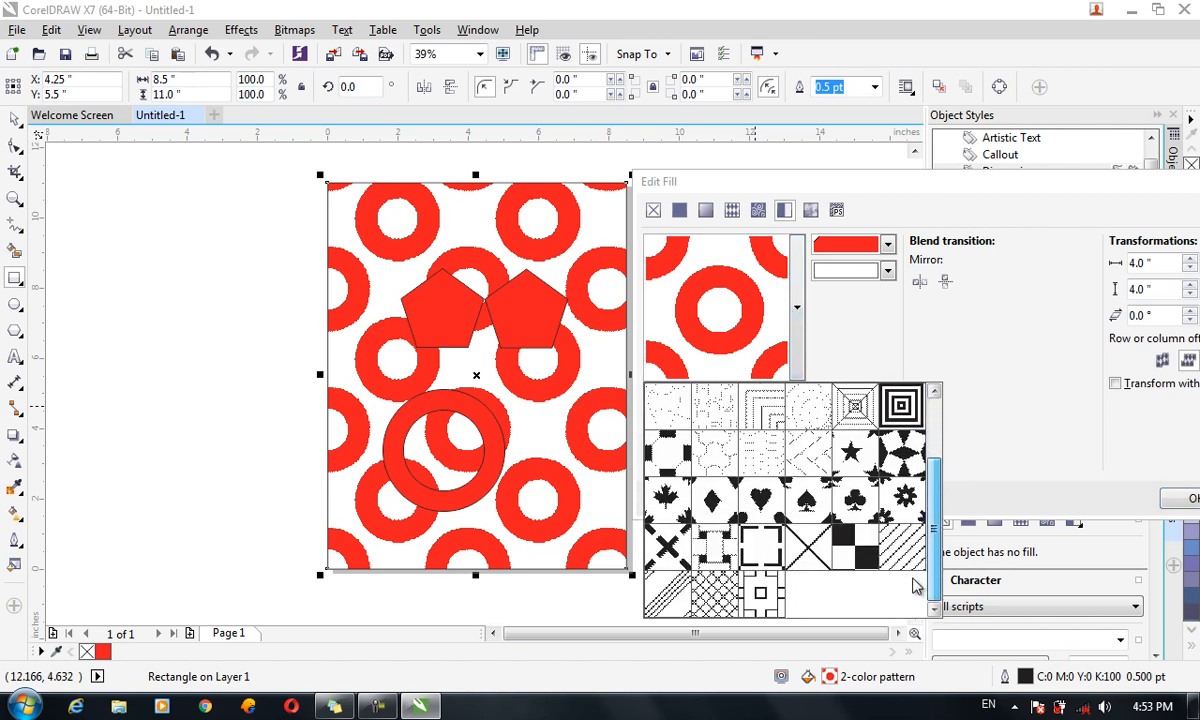
{"action": "scroll", "coordinate": [905, 470], "scroll_direction": "up", "scroll_amount": 2}
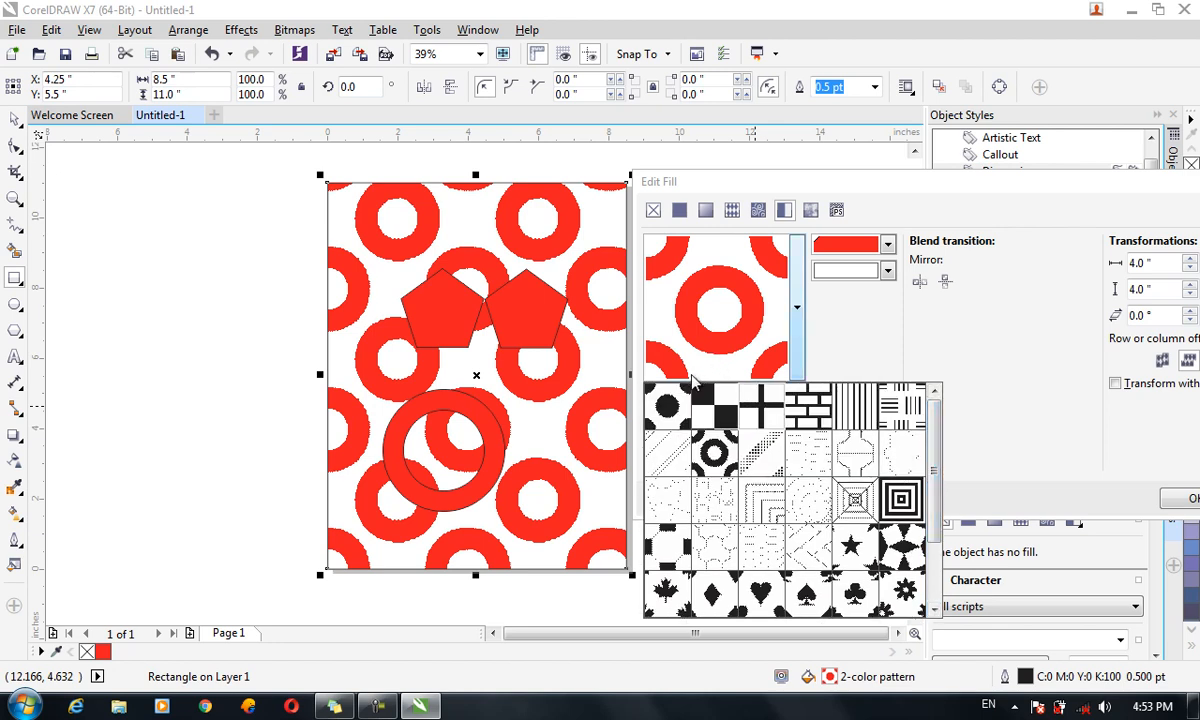
{"action": "left_click", "coordinate": [667, 405]}
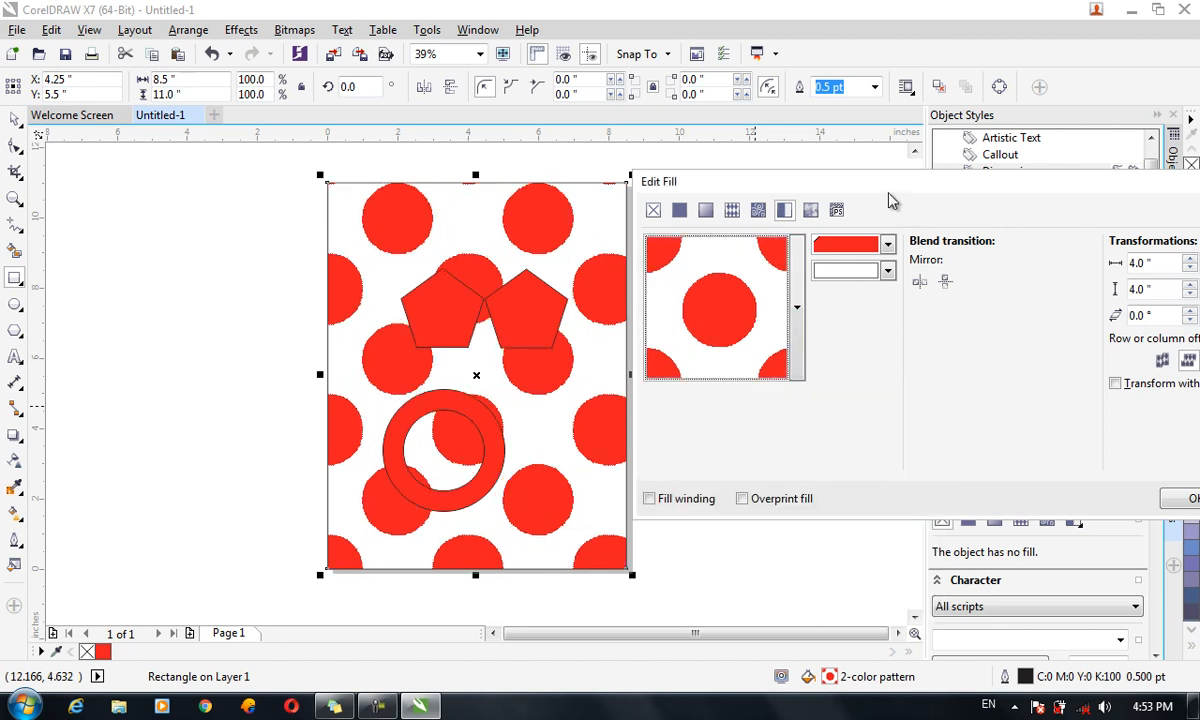
{"action": "left_click_drag", "start_coordinate": [880, 200], "coordinate": [522, 154]}
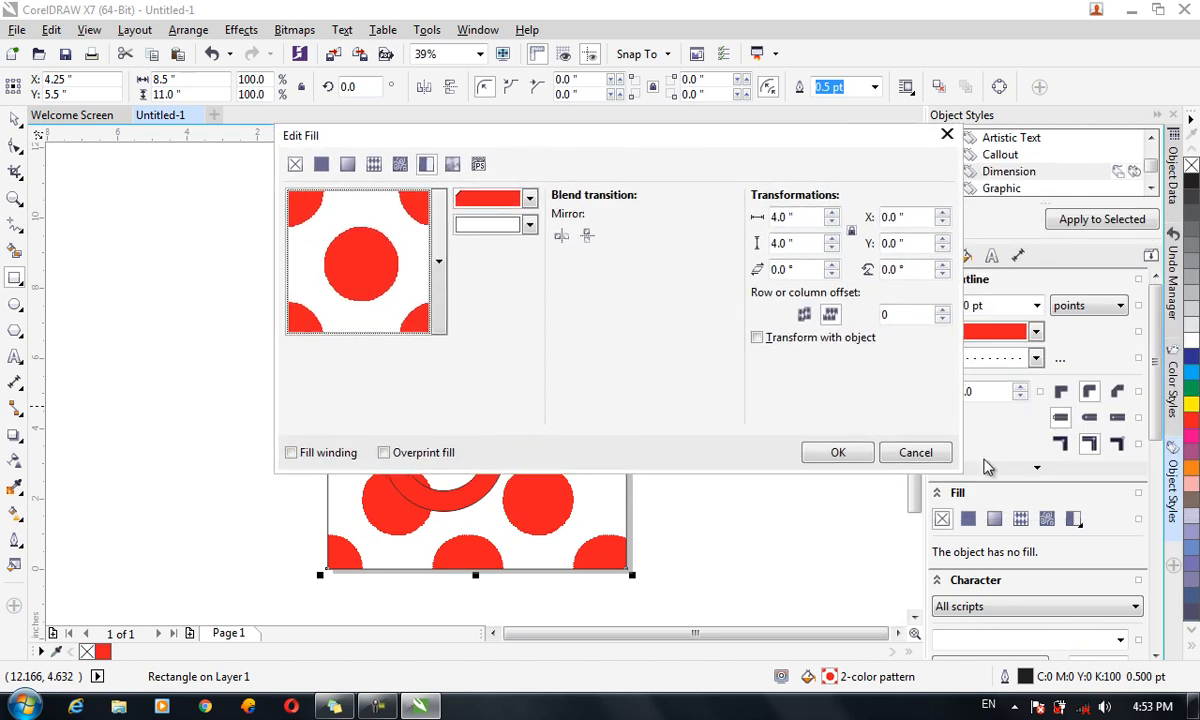
{"action": "left_click", "coordinate": [910, 453]}
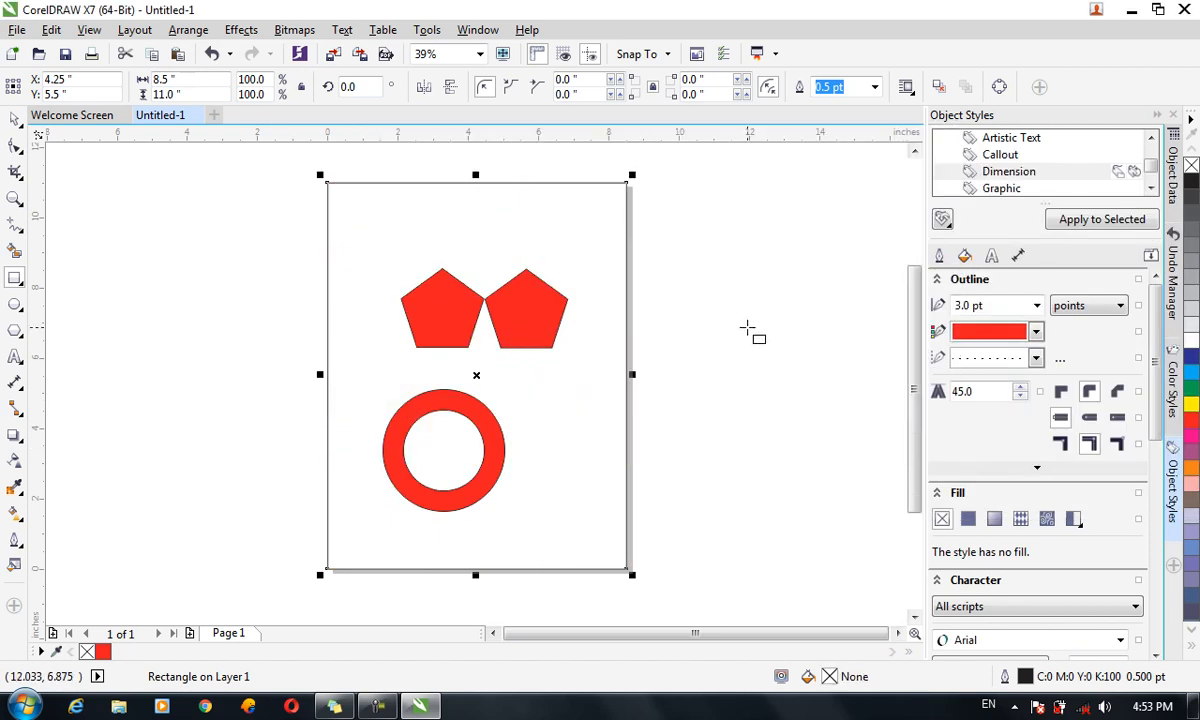
Move the grouped pentagons slightly right so their center sits at about X 5.2, Y 7.43 inches
{"action": "left_click", "coordinate": [15, 118]}
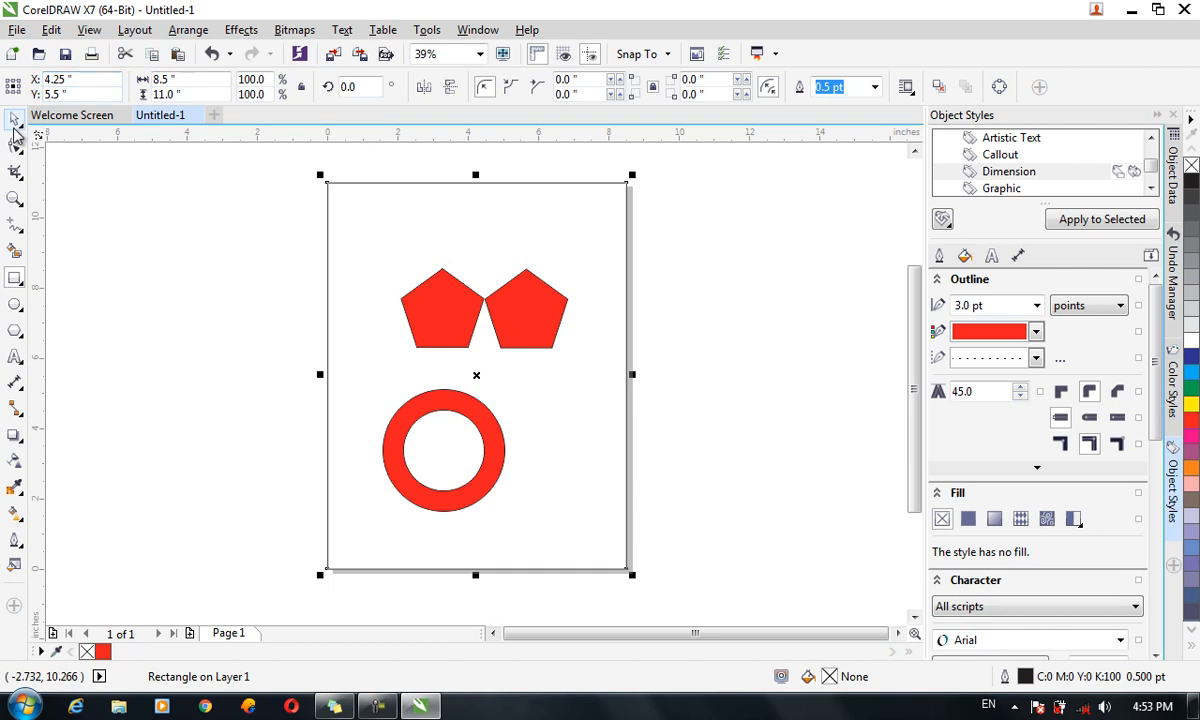
{"action": "left_click", "coordinate": [552, 316]}
{"action": "left_click_drag", "start_coordinate": [541, 272], "coordinate": [567, 272]}
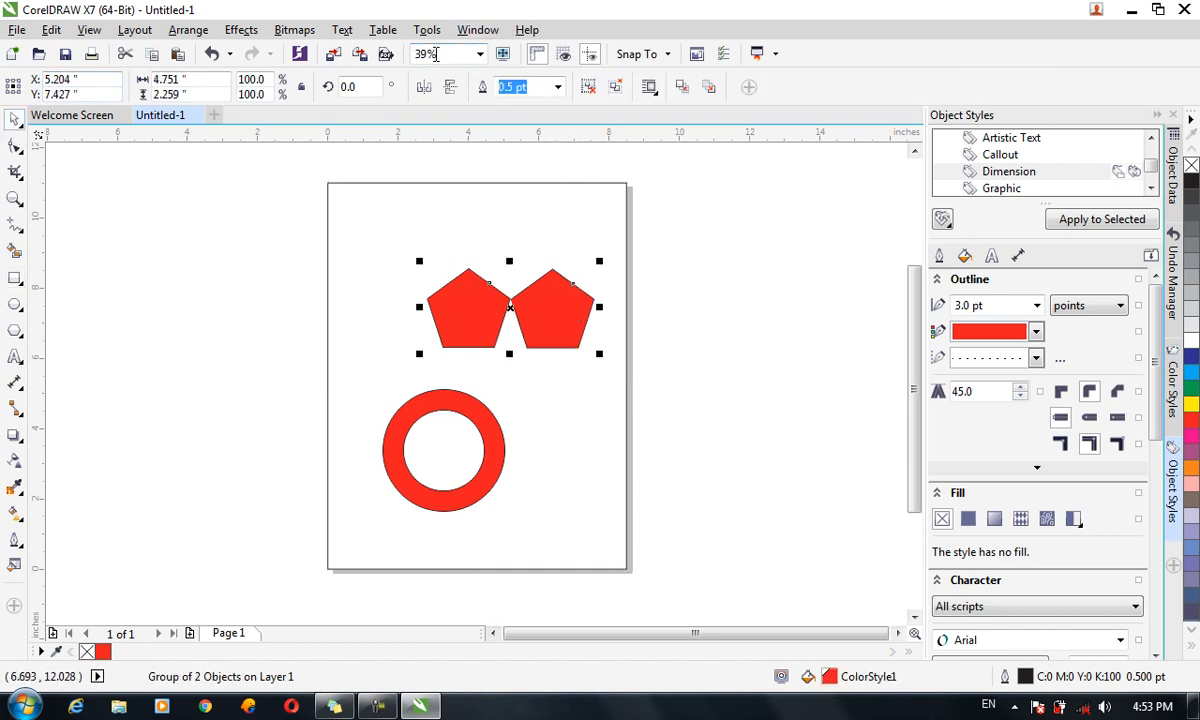
Define a Vector pattern fill area around the ring and the pentagons' lower parts, with its left edge pulled in to the ring, and accept it
{"action": "left_click", "coordinate": [420, 31]}
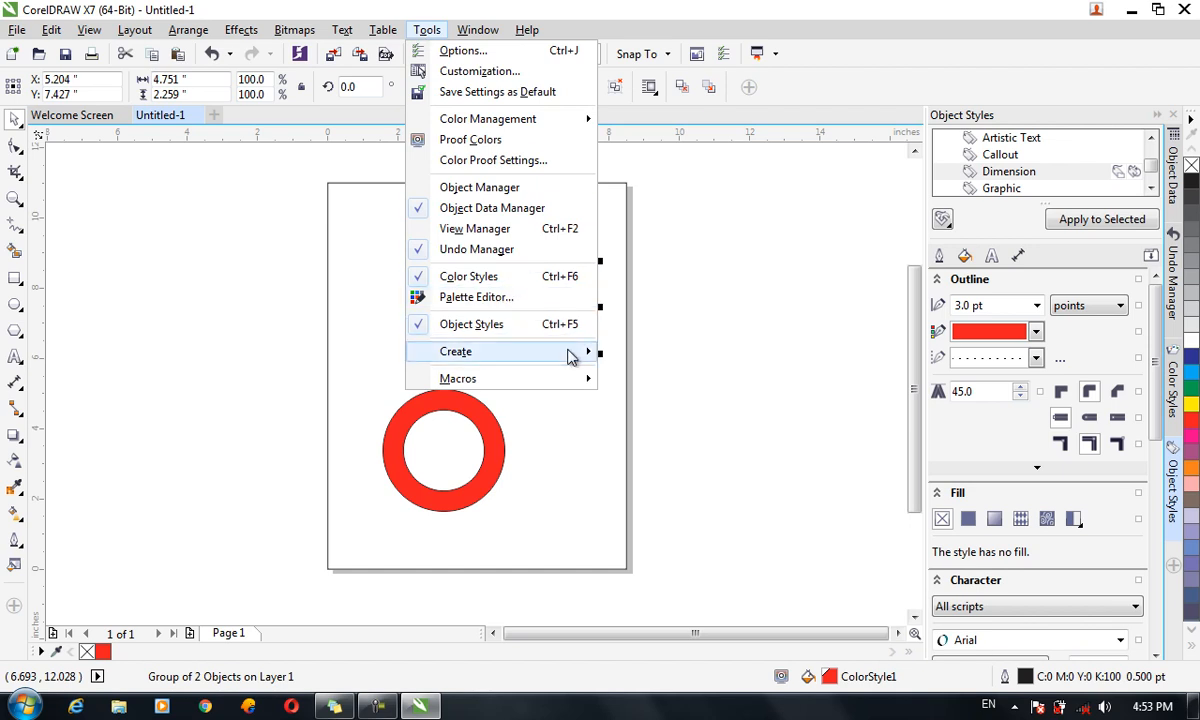
{"action": "mouse_move", "coordinate": [585, 350]}
{"action": "left_click", "coordinate": [664, 395]}
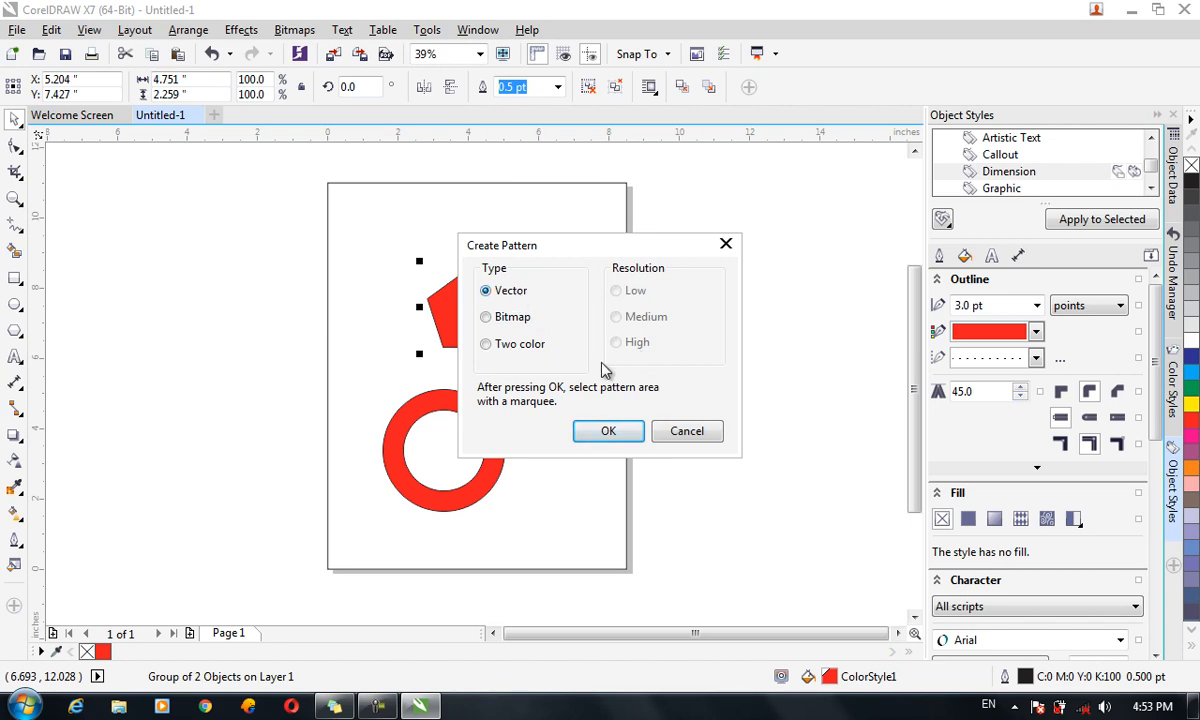
{"action": "left_click", "coordinate": [609, 433]}
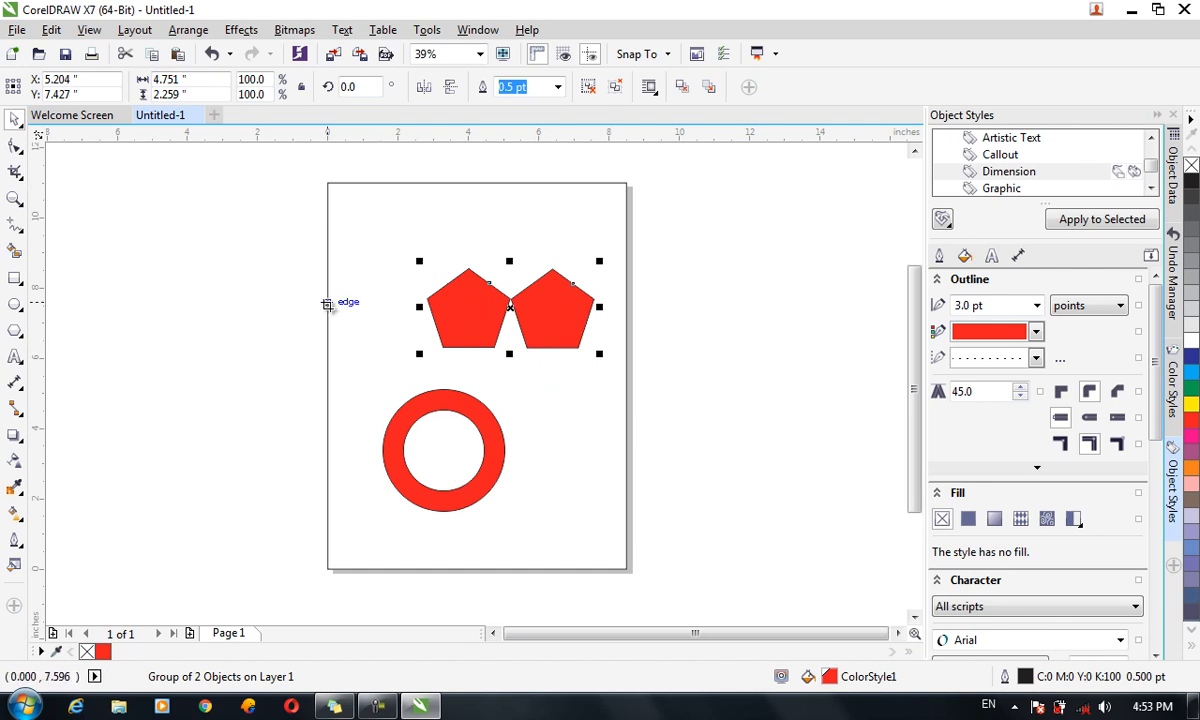
{"action": "left_click_drag", "start_coordinate": [168, 320], "coordinate": [626, 552]}
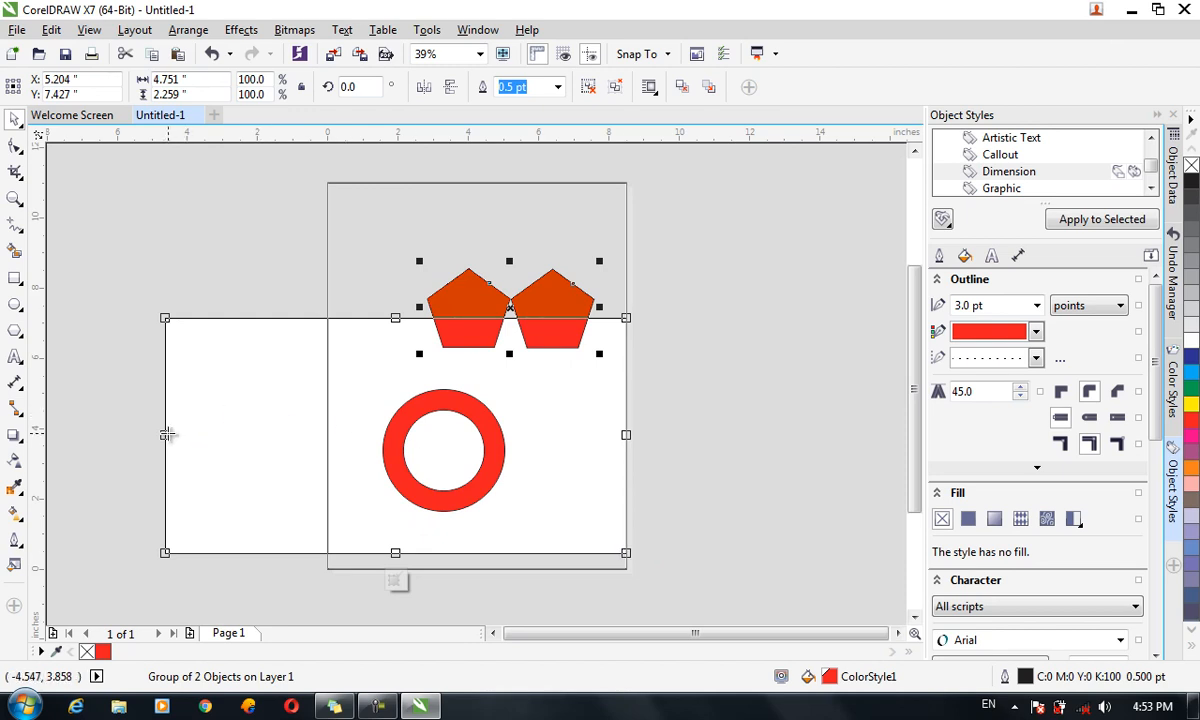
{"action": "left_click_drag", "start_coordinate": [167, 434], "coordinate": [383, 434]}
{"action": "double_click", "coordinate": [544, 402]}
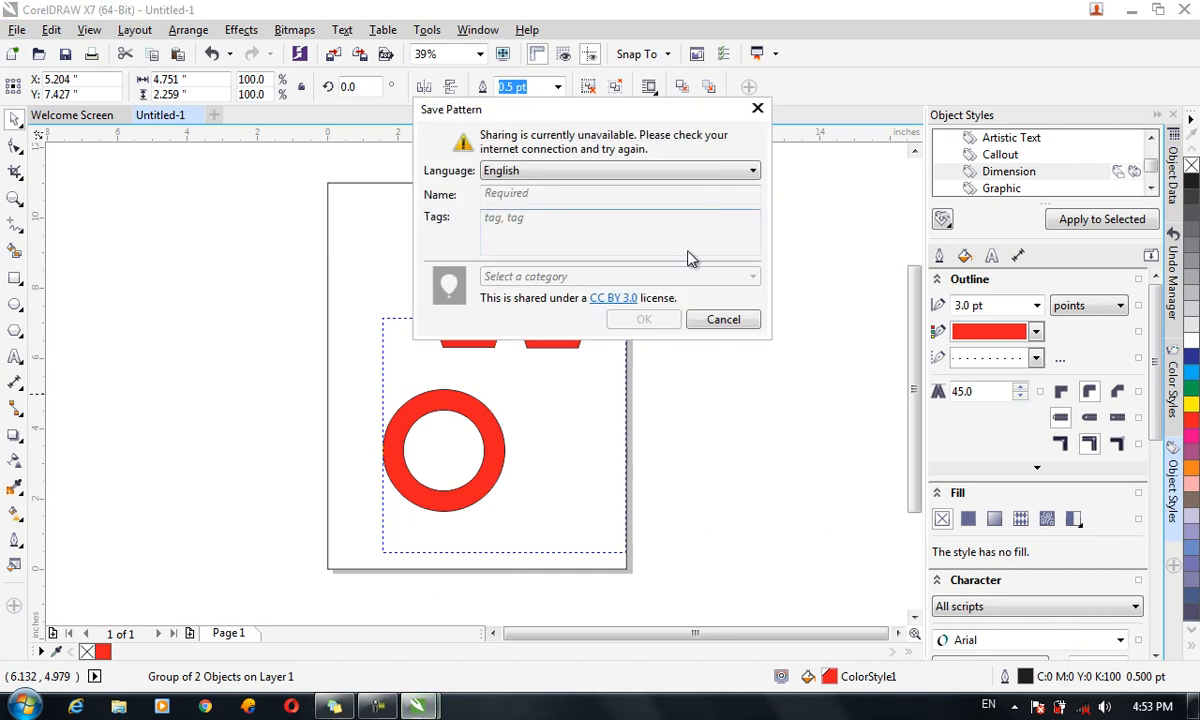
Check the language choices for saving the pattern and cancel without saving it
{"action": "left_click", "coordinate": [553, 176]}
{"action": "left_click", "coordinate": [551, 176]}
{"action": "left_click", "coordinate": [613, 298]}
{"action": "left_click", "coordinate": [723, 320]}
Move the ring right so its center sits at about X 4.69, Y 3.24 inches
{"action": "left_click_drag", "start_coordinate": [470, 416], "coordinate": [518, 421]}
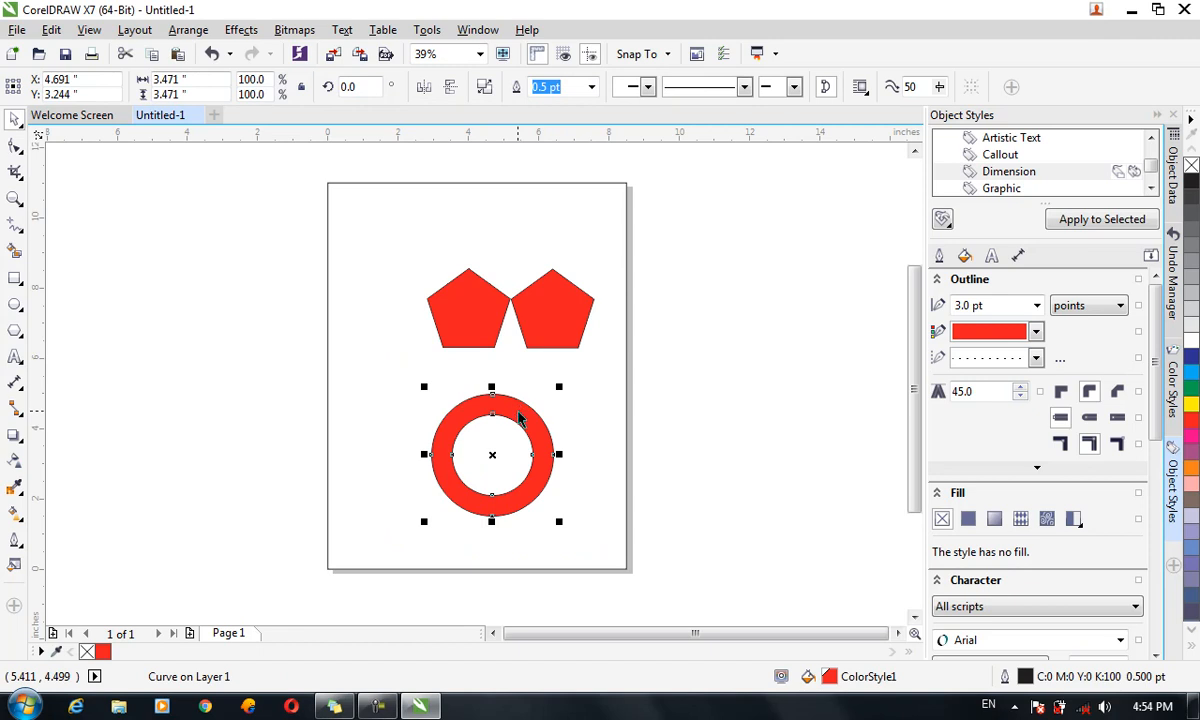
Create a low-resolution two-color pattern from a rectangular area enclosing the ring and confirm its creation
{"action": "left_click", "coordinate": [427, 29]}
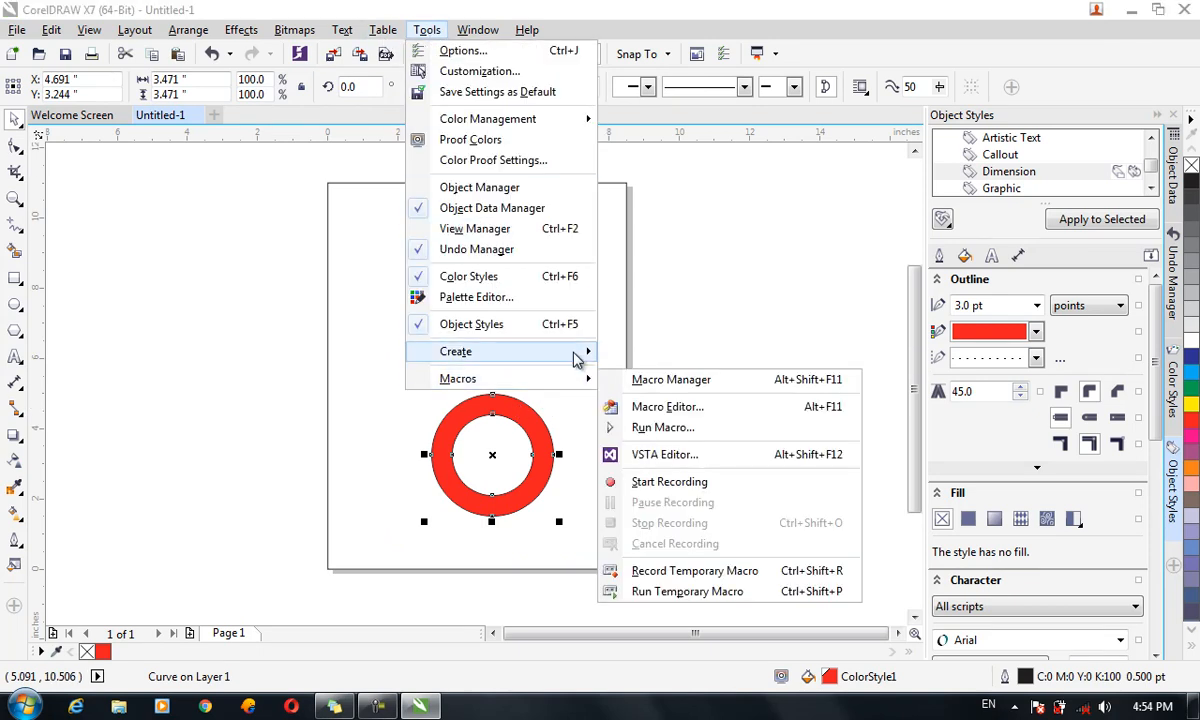
{"action": "mouse_move", "coordinate": [570, 352]}
{"action": "left_click", "coordinate": [662, 394]}
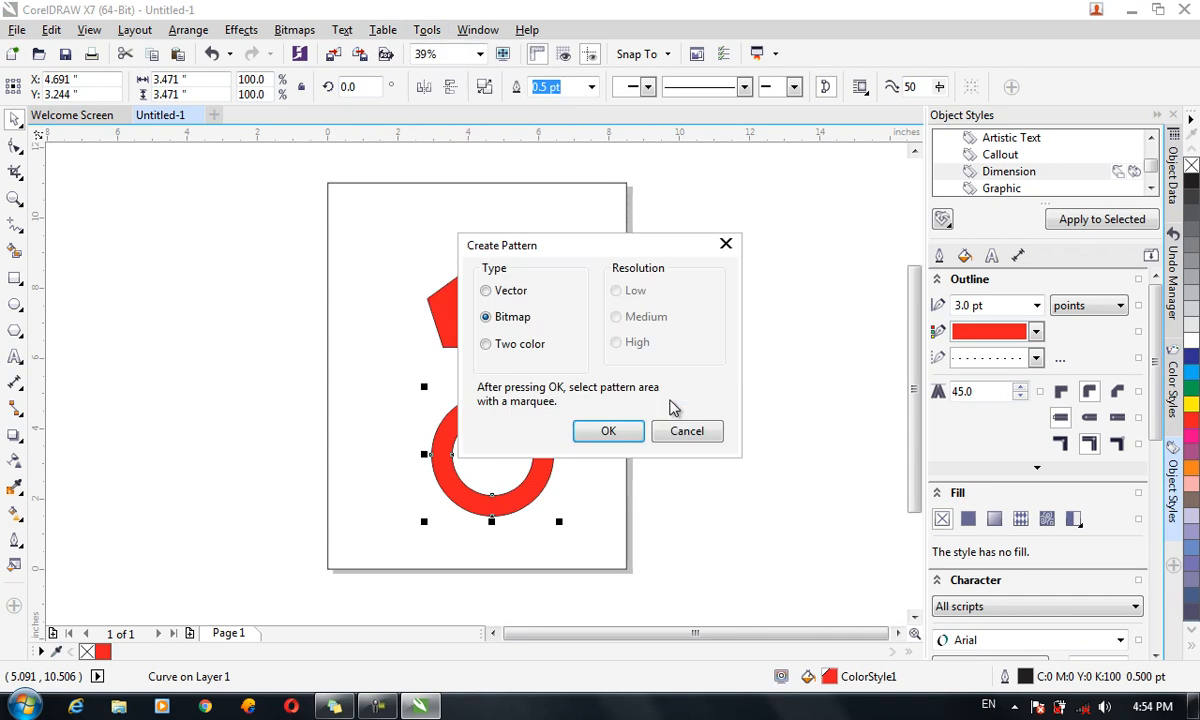
{"action": "left_click", "coordinate": [521, 350]}
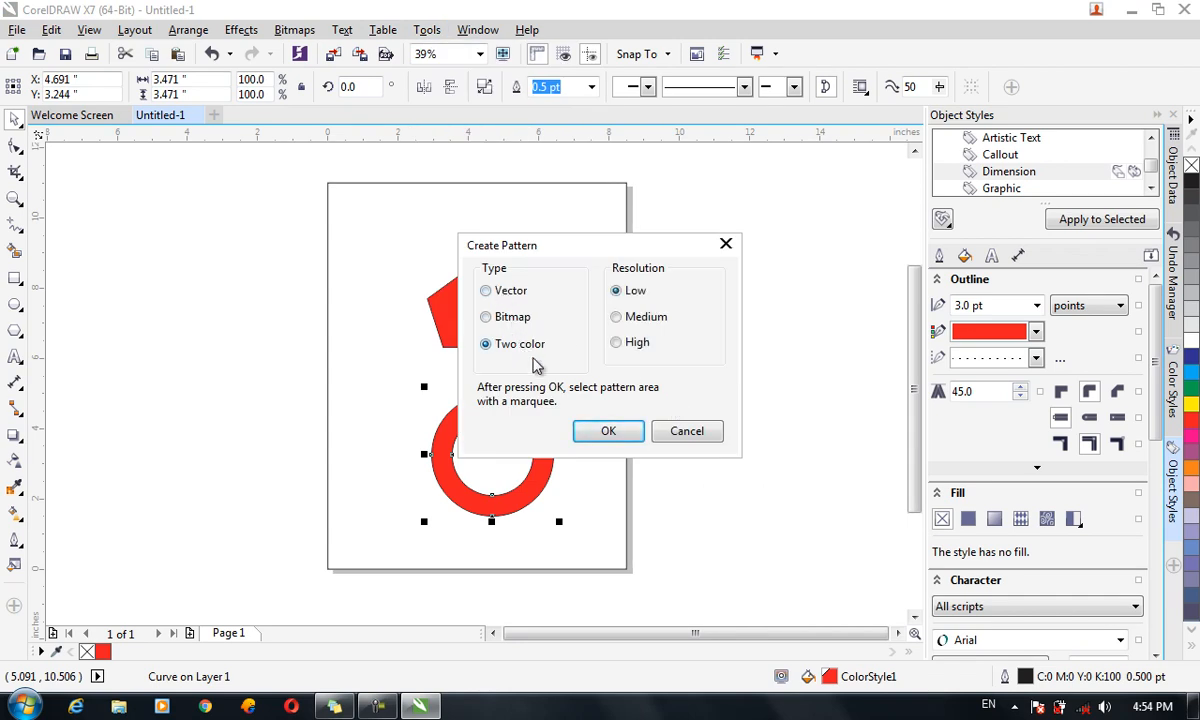
{"action": "left_click", "coordinate": [639, 428]}
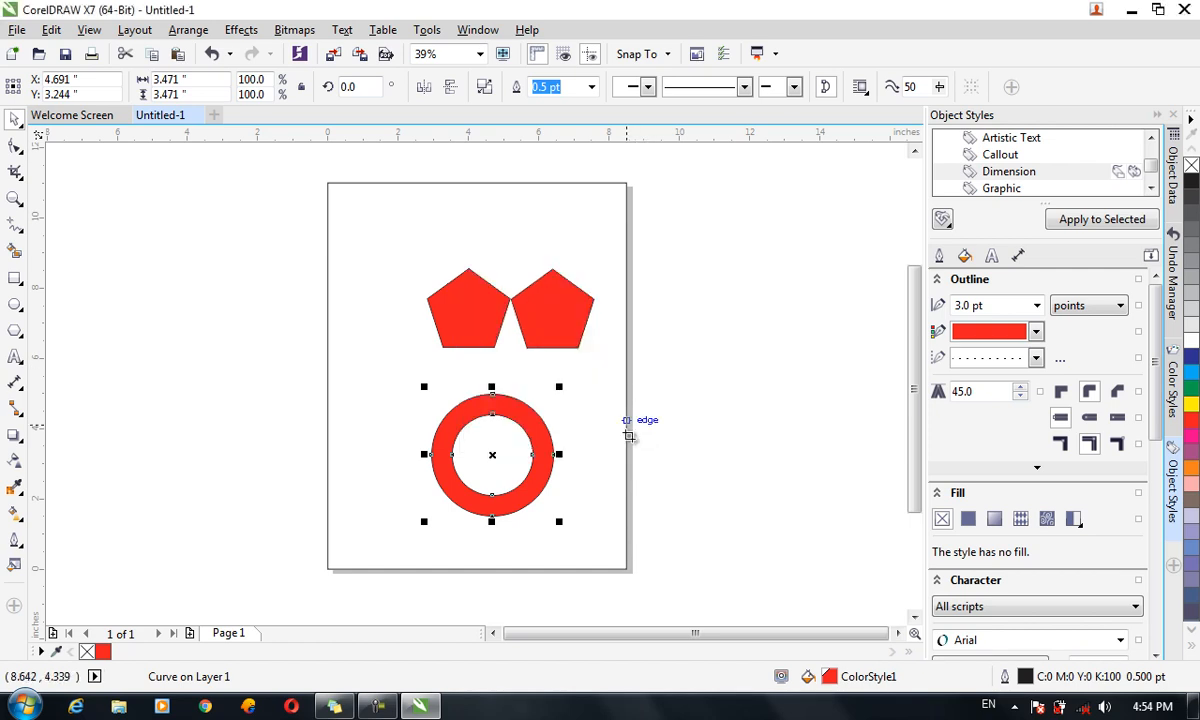
{"action": "left_click_drag", "start_coordinate": [597, 526], "coordinate": [395, 382]}
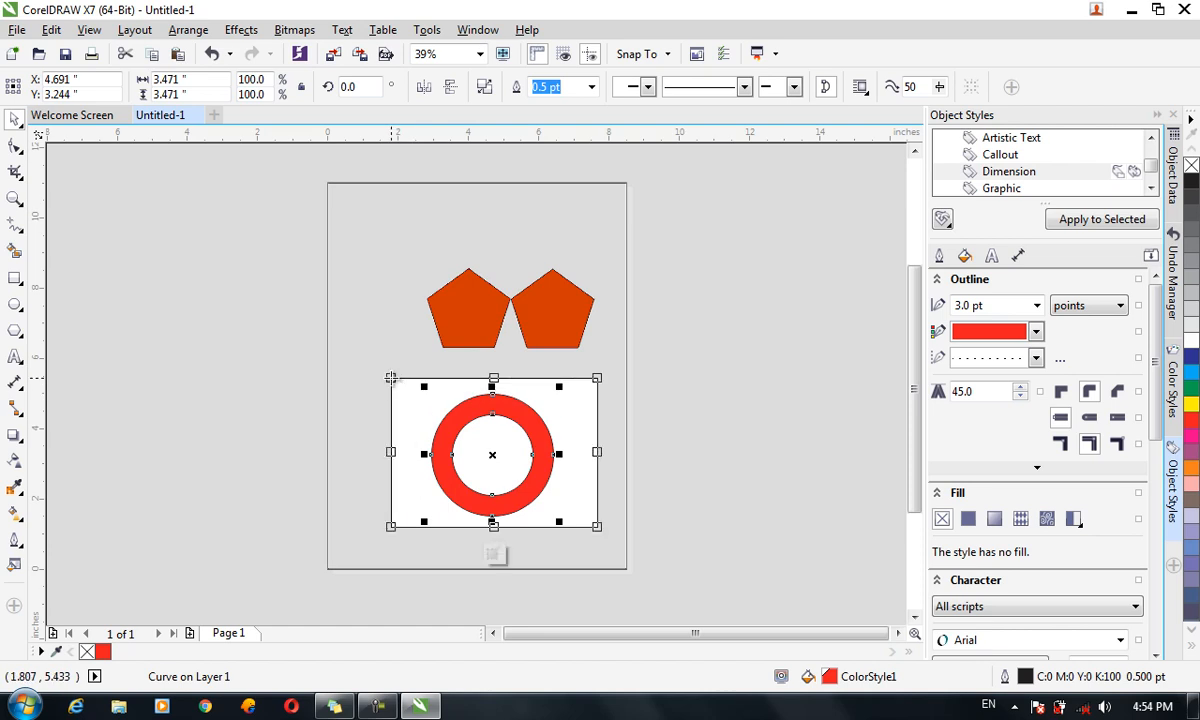
{"action": "left_click", "coordinate": [488, 420]}
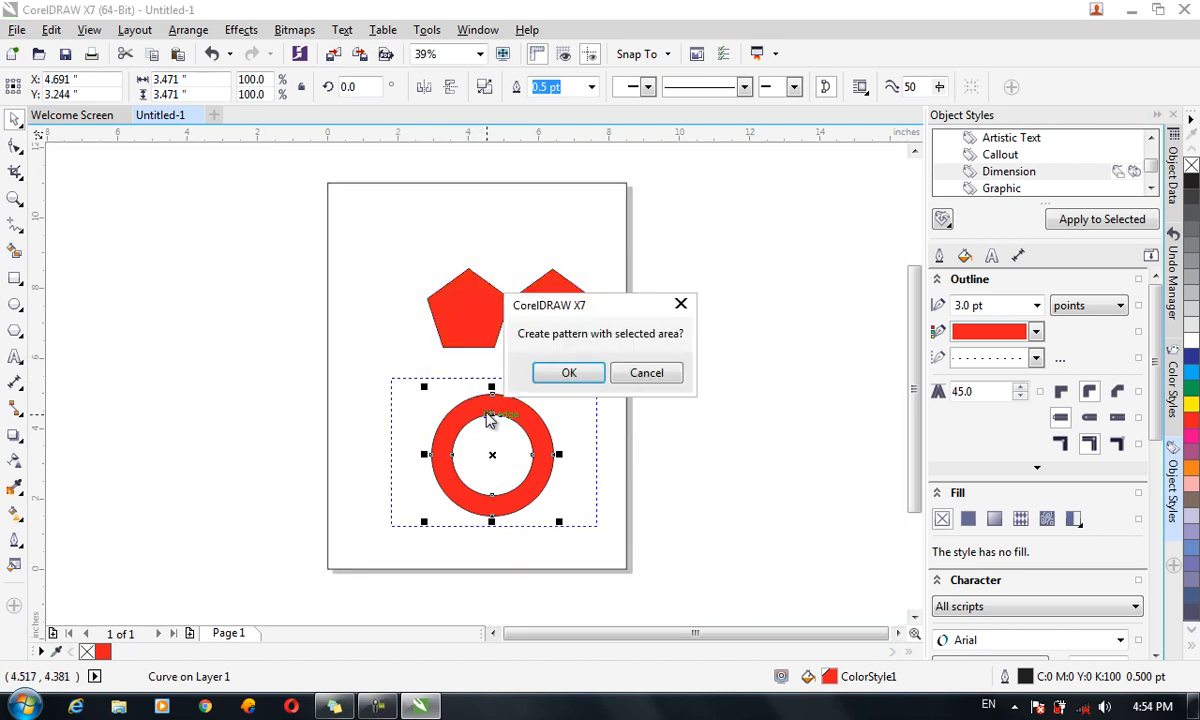
{"action": "left_click", "coordinate": [570, 373]}
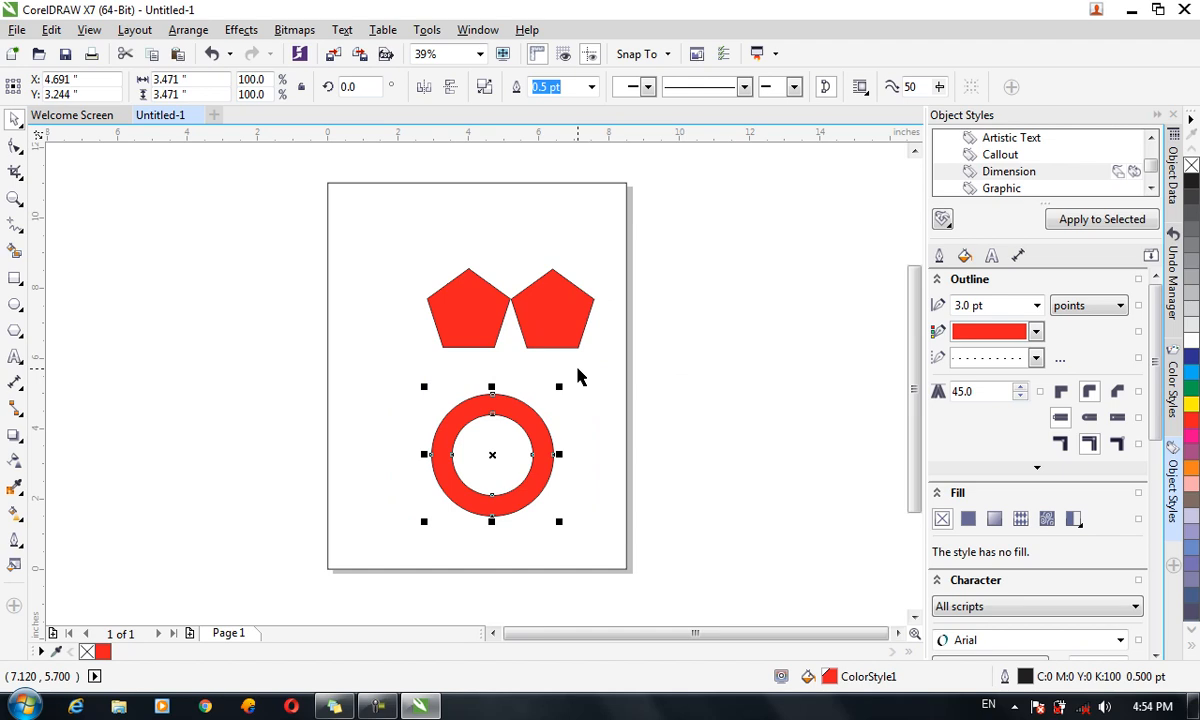
Bring up fill editing for a page-sized rectangle and browse the available two-color patterns
{"action": "left_click", "coordinate": [480, 333]}
{"action": "left_click", "coordinate": [364, 277]}
{"action": "left_click", "coordinate": [295, 30]}
{"action": "mouse_move", "coordinate": [383, 30]}
{"action": "left_click", "coordinate": [555, 422]}
{"action": "key", "text": "F11"}
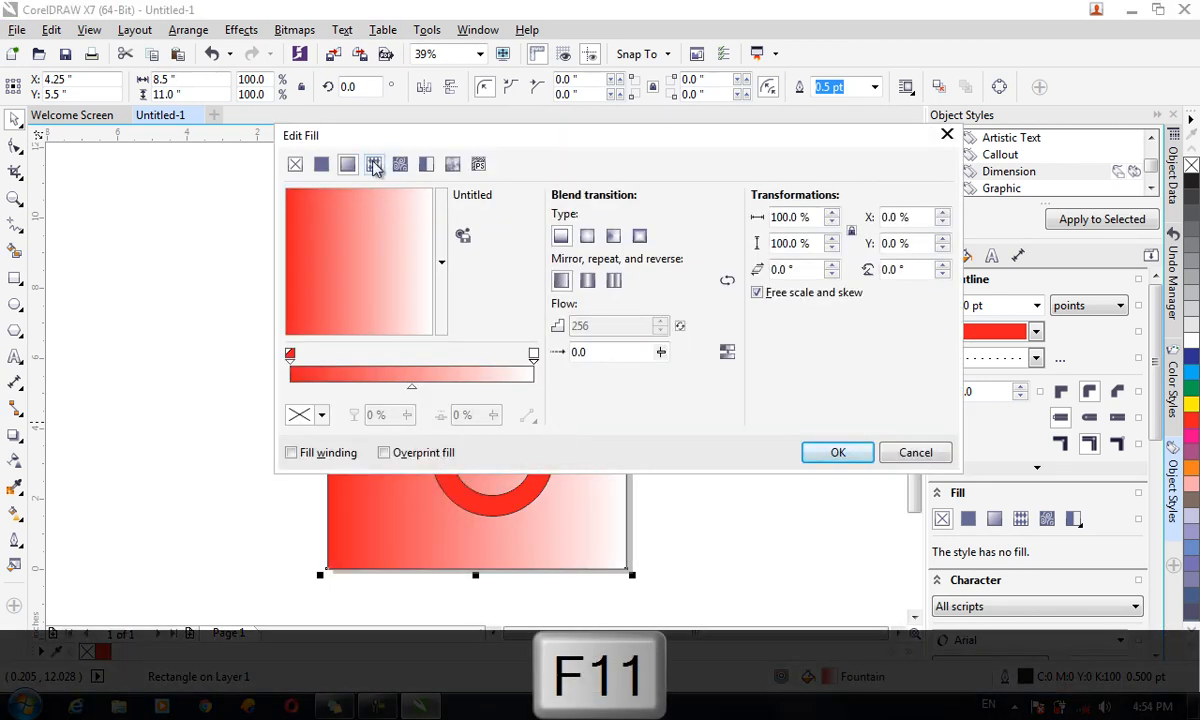
{"action": "left_click", "coordinate": [424, 168]}
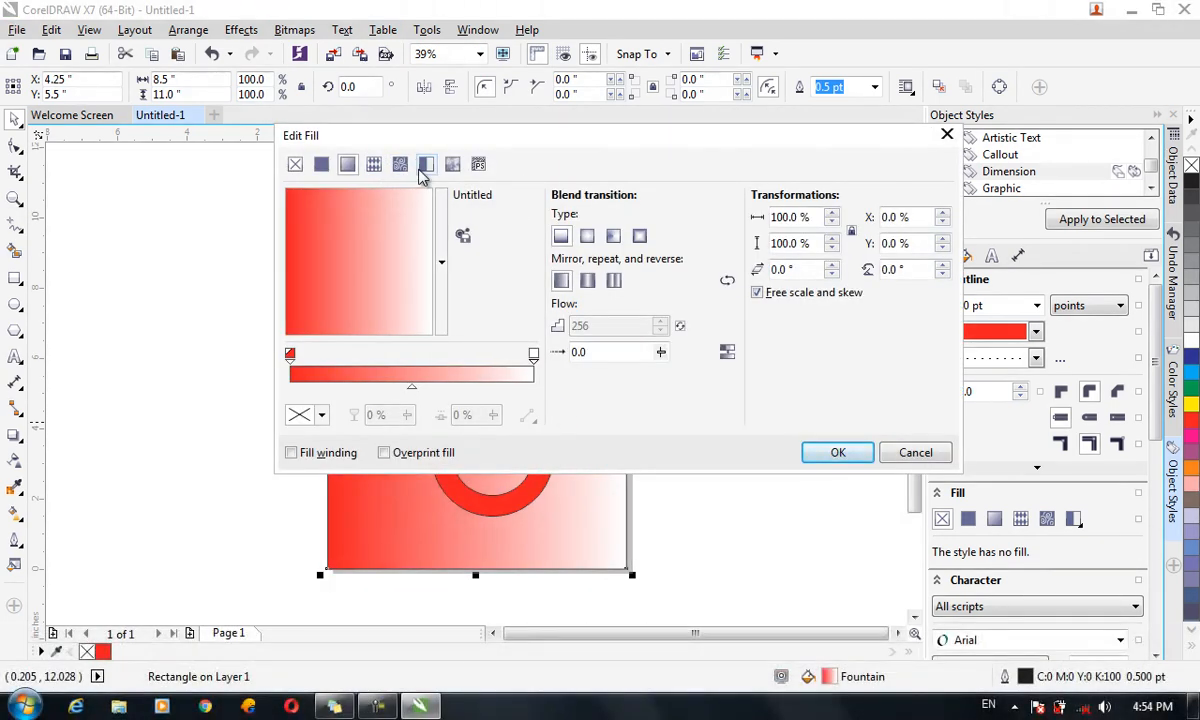
{"action": "left_click", "coordinate": [436, 222]}
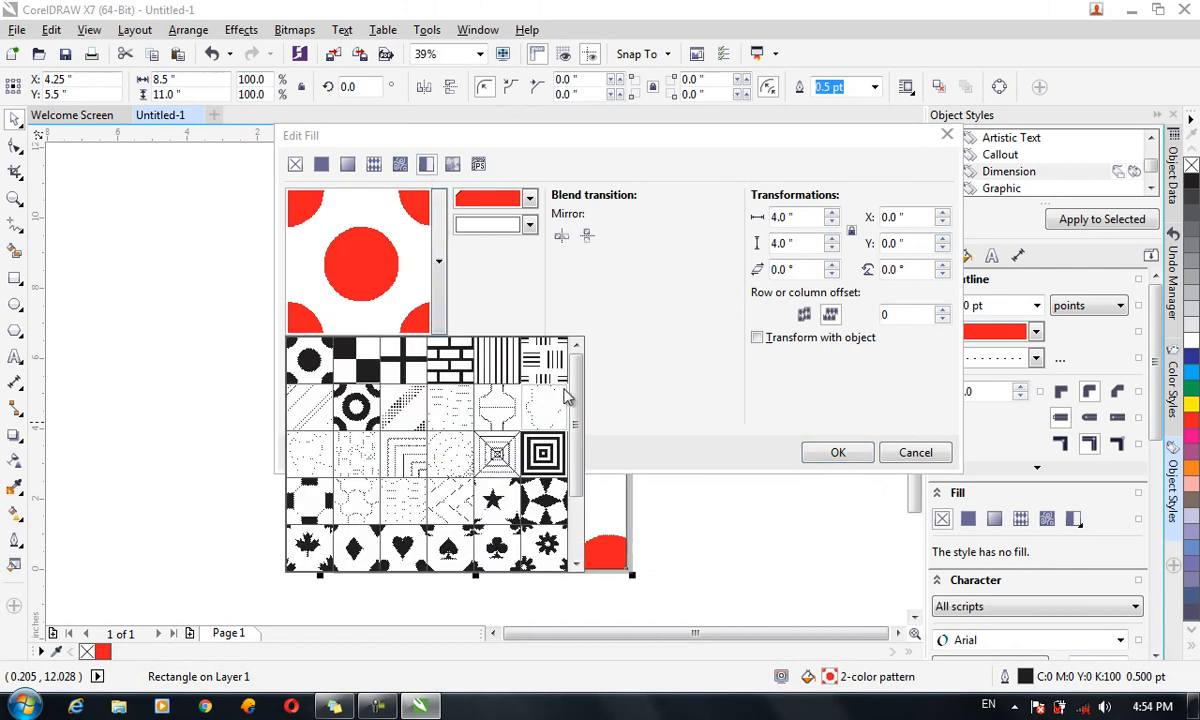
{"action": "left_click_drag", "start_coordinate": [575, 405], "coordinate": [576, 445]}
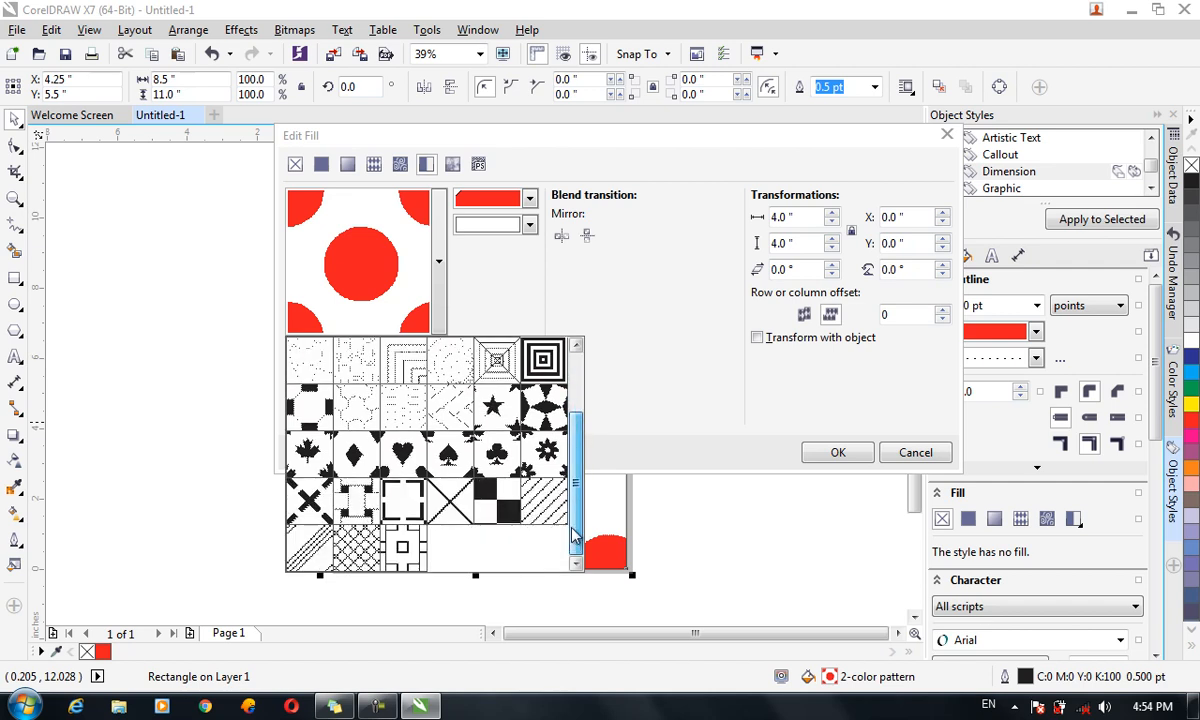
Browse the bitmap and vector fill patterns and leave fill editing without keeping a fill
{"action": "left_click", "coordinate": [453, 170]}
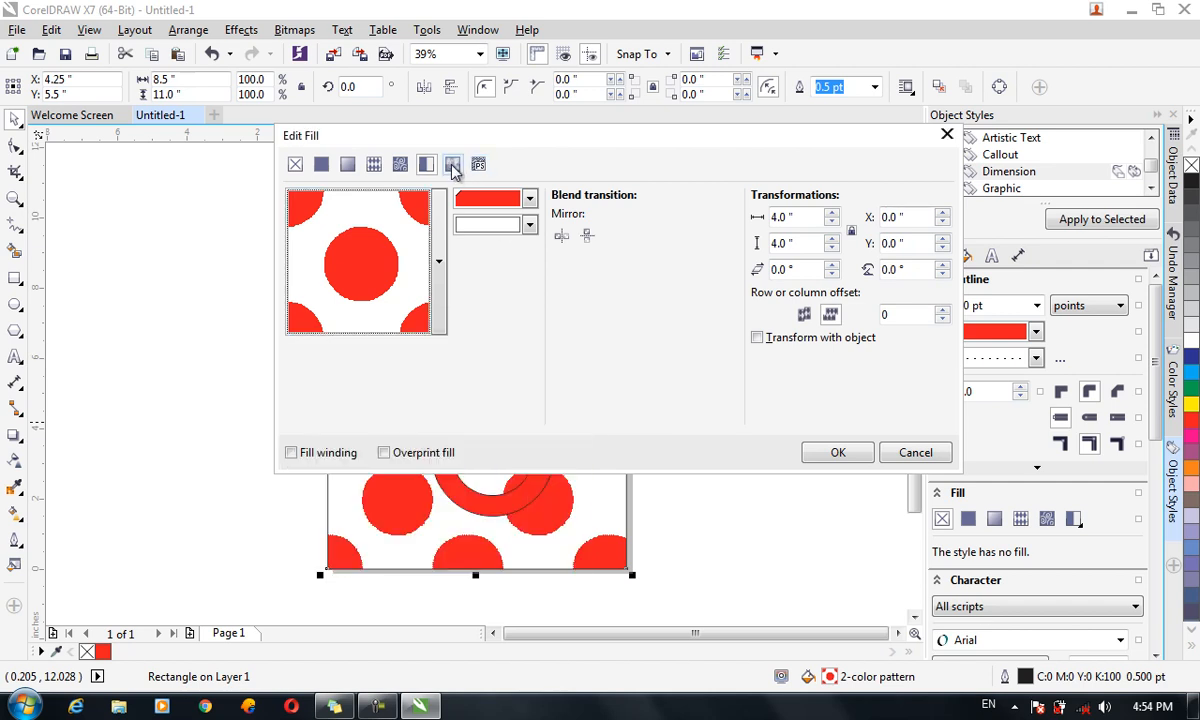
{"action": "left_click", "coordinate": [400, 164]}
{"action": "left_click", "coordinate": [437, 245]}
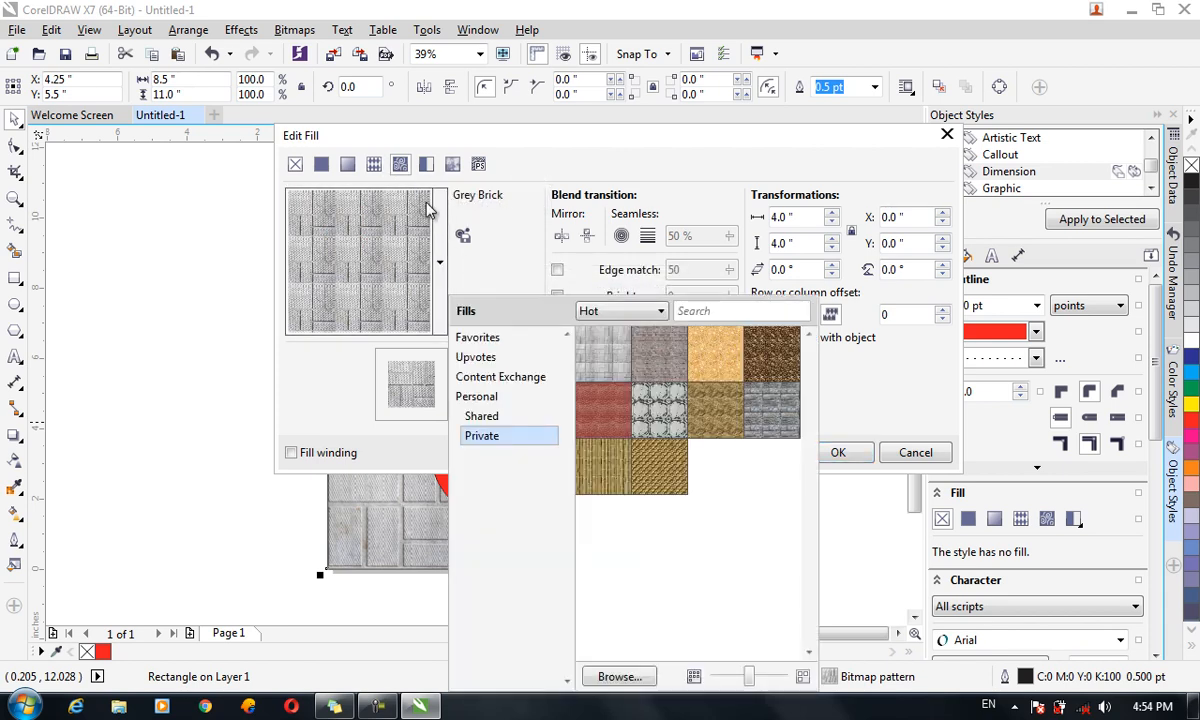
{"action": "left_click", "coordinate": [395, 175]}
{"action": "left_click", "coordinate": [373, 164]}
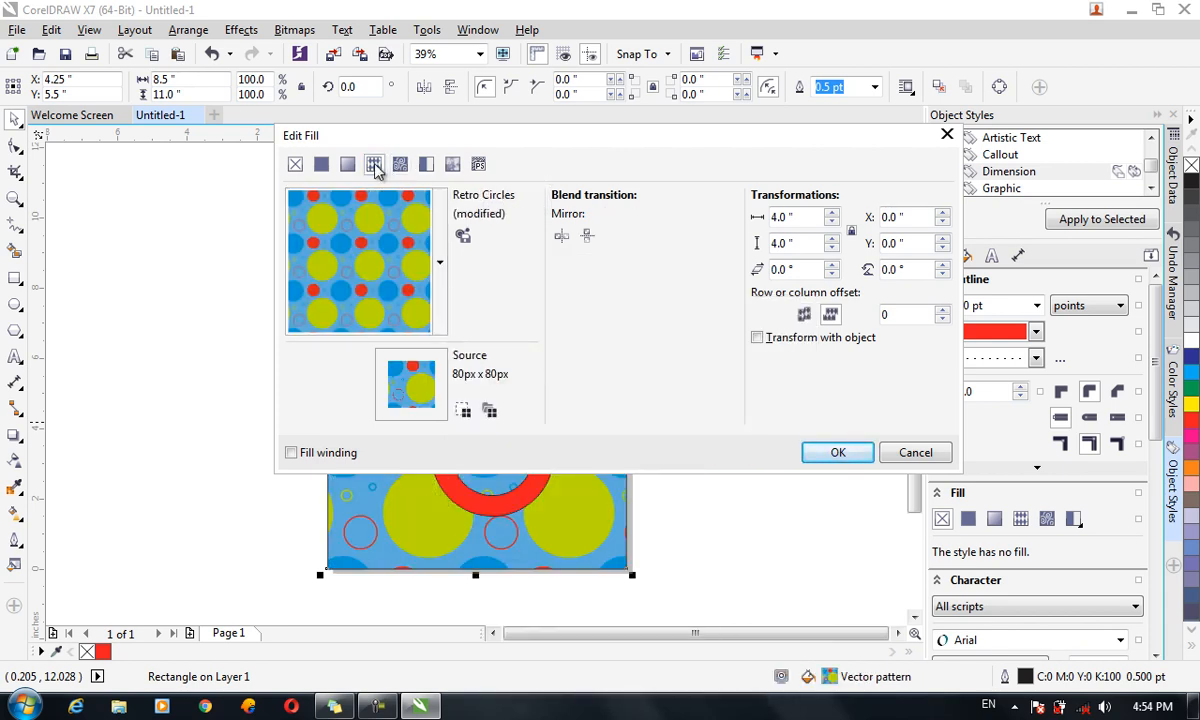
{"action": "left_click", "coordinate": [437, 255]}
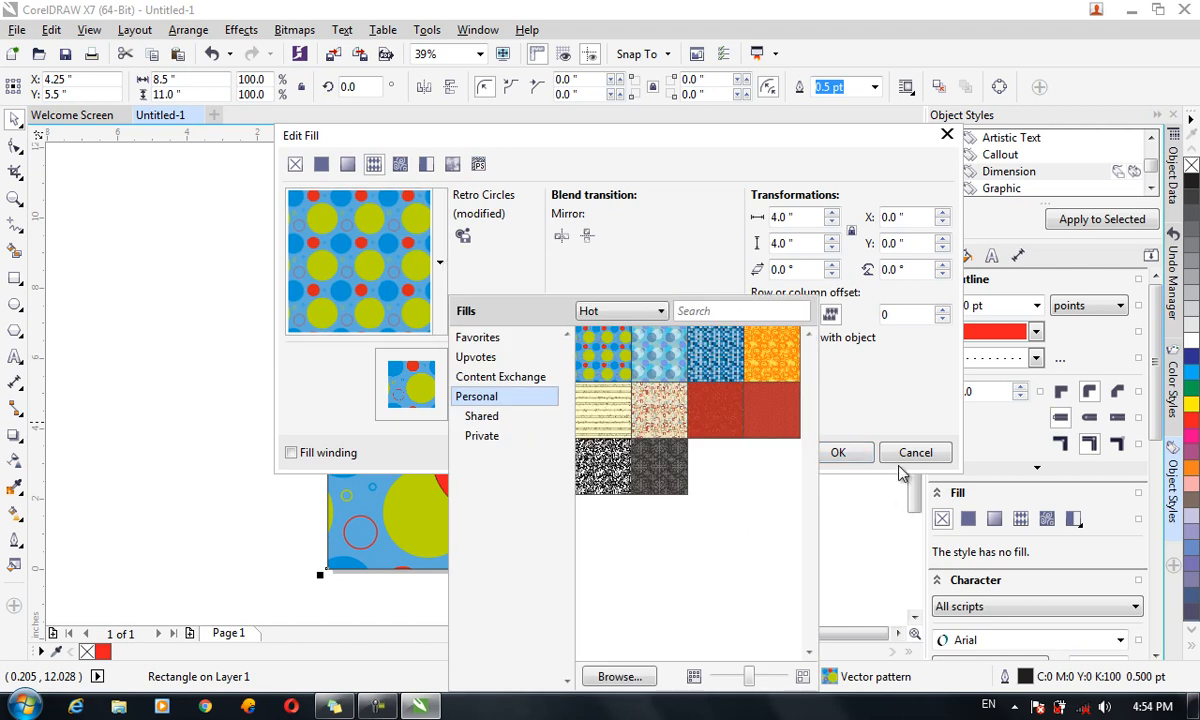
{"action": "left_click", "coordinate": [848, 448]}
{"action": "left_click", "coordinate": [897, 455]}
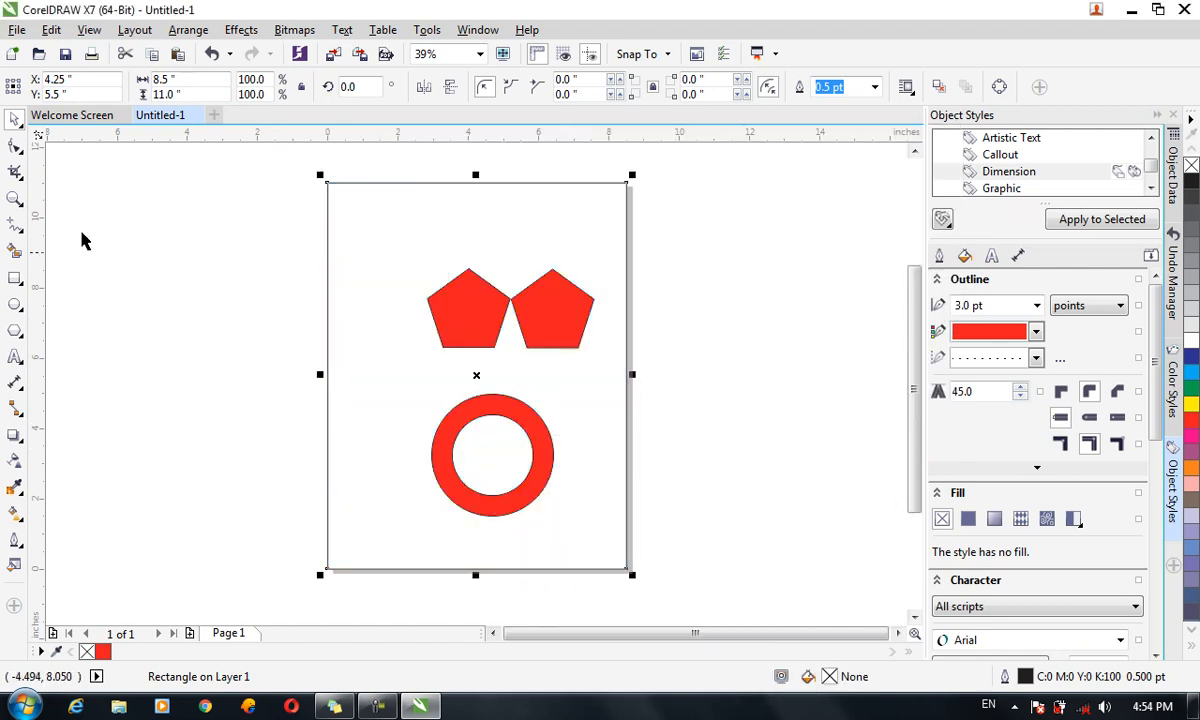
Undo the last two changes and move the ring off the page, centered at about X 13.02, Y 3.56 inches
{"action": "key", "text": "ctrl+z"}
{"action": "key", "text": "ctrl+z"}
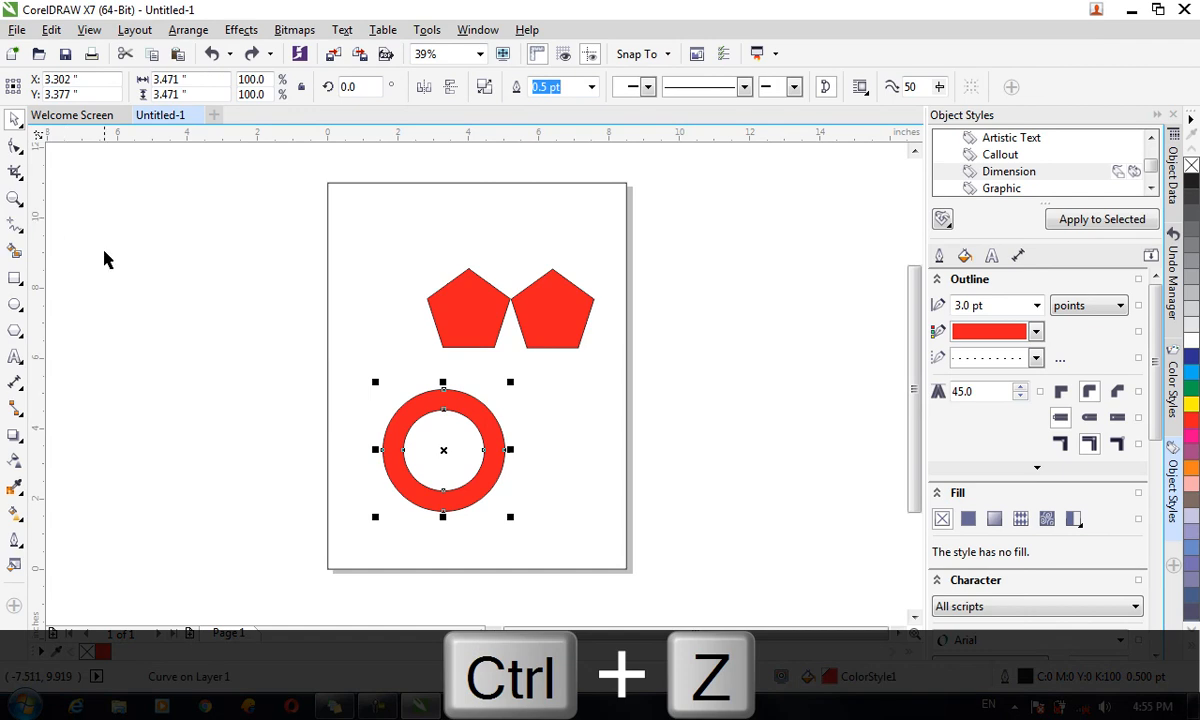
{"action": "left_click_drag", "start_coordinate": [466, 420], "coordinate": [809, 410]}
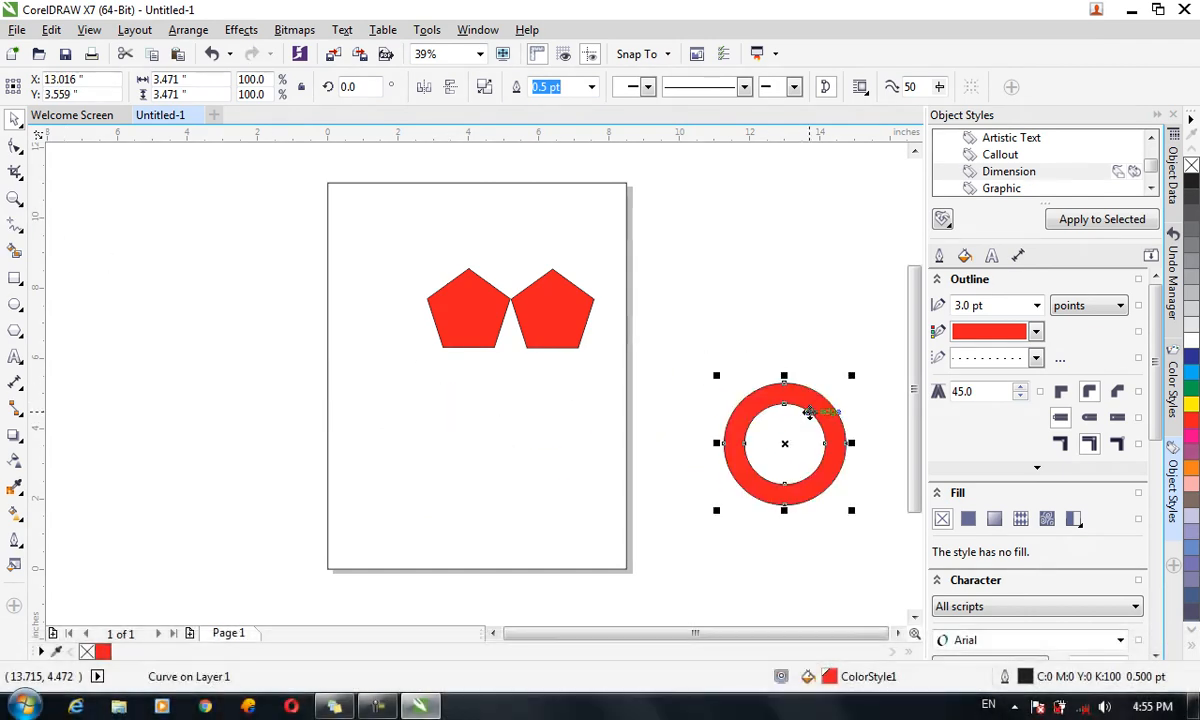
Define a Bitmap pattern fill area enclosing the ring beside the page and accept the area
{"action": "left_click", "coordinate": [440, 29]}
{"action": "mouse_move", "coordinate": [528, 350]}
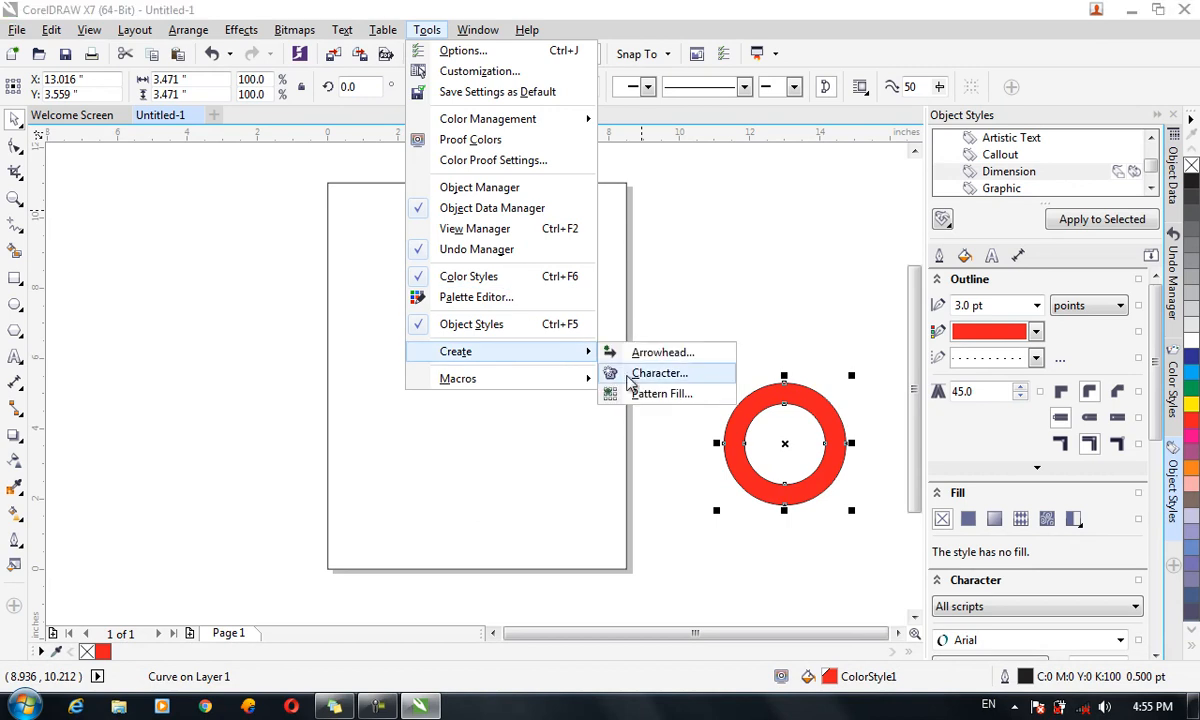
{"action": "left_click", "coordinate": [652, 393]}
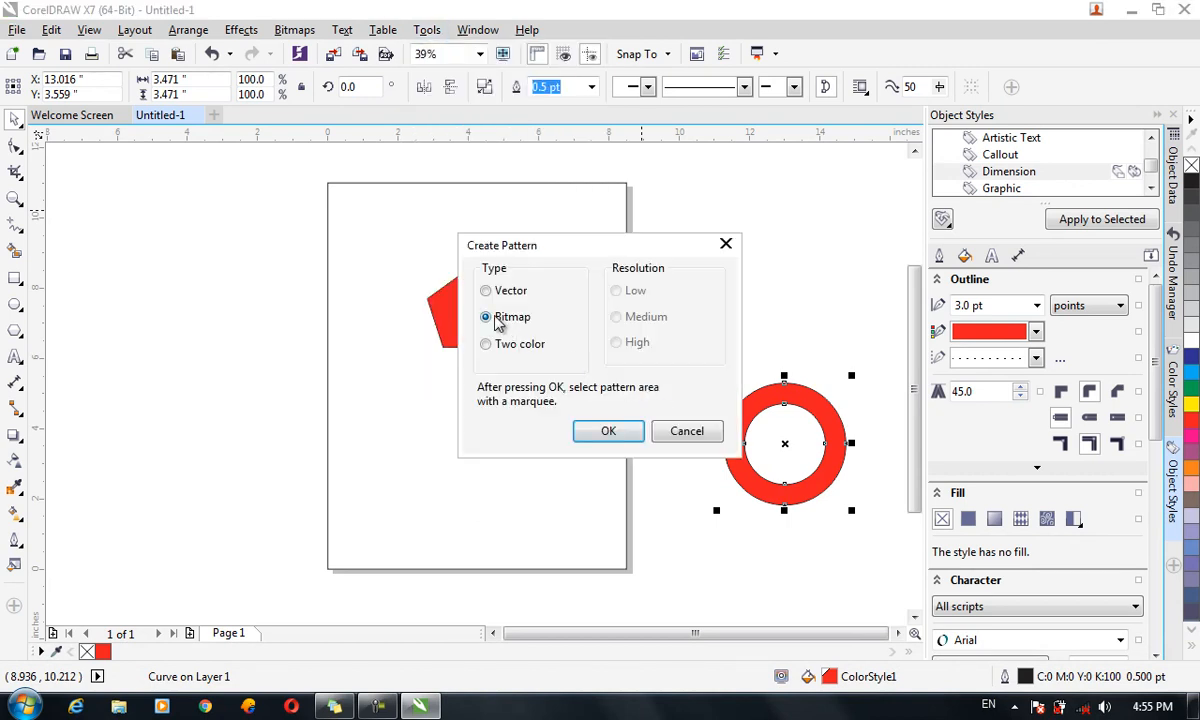
{"action": "left_click", "coordinate": [592, 432]}
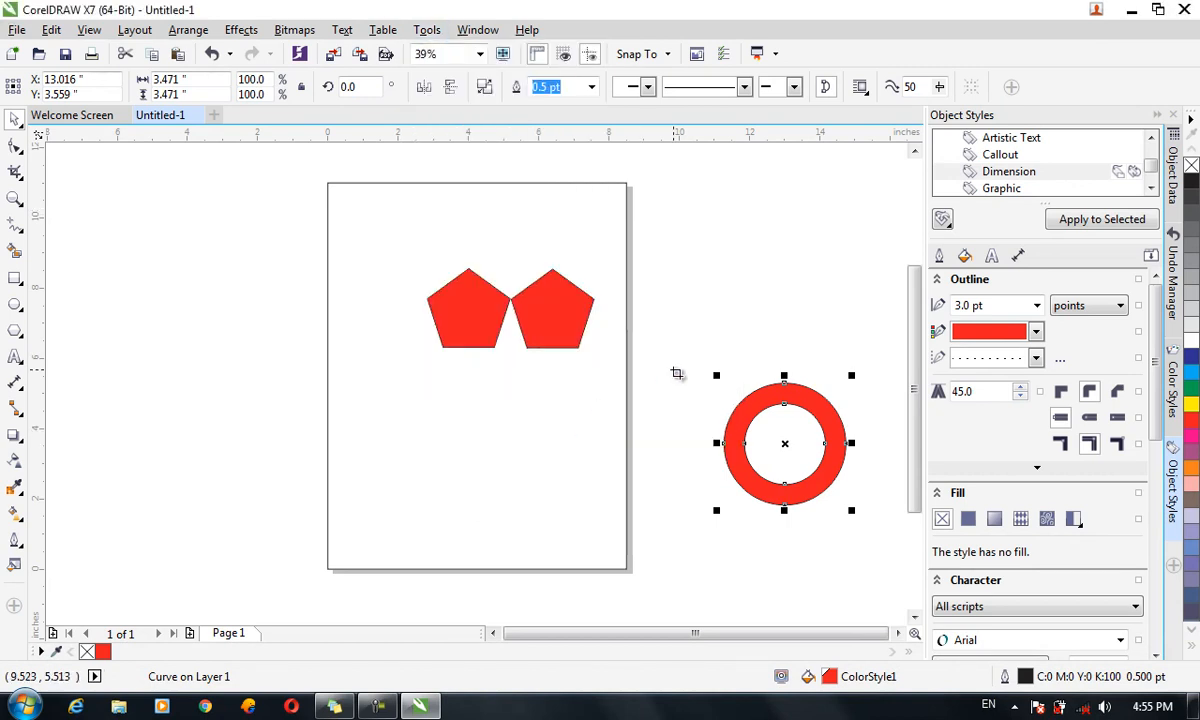
{"action": "left_click_drag", "start_coordinate": [672, 360], "coordinate": [895, 543]}
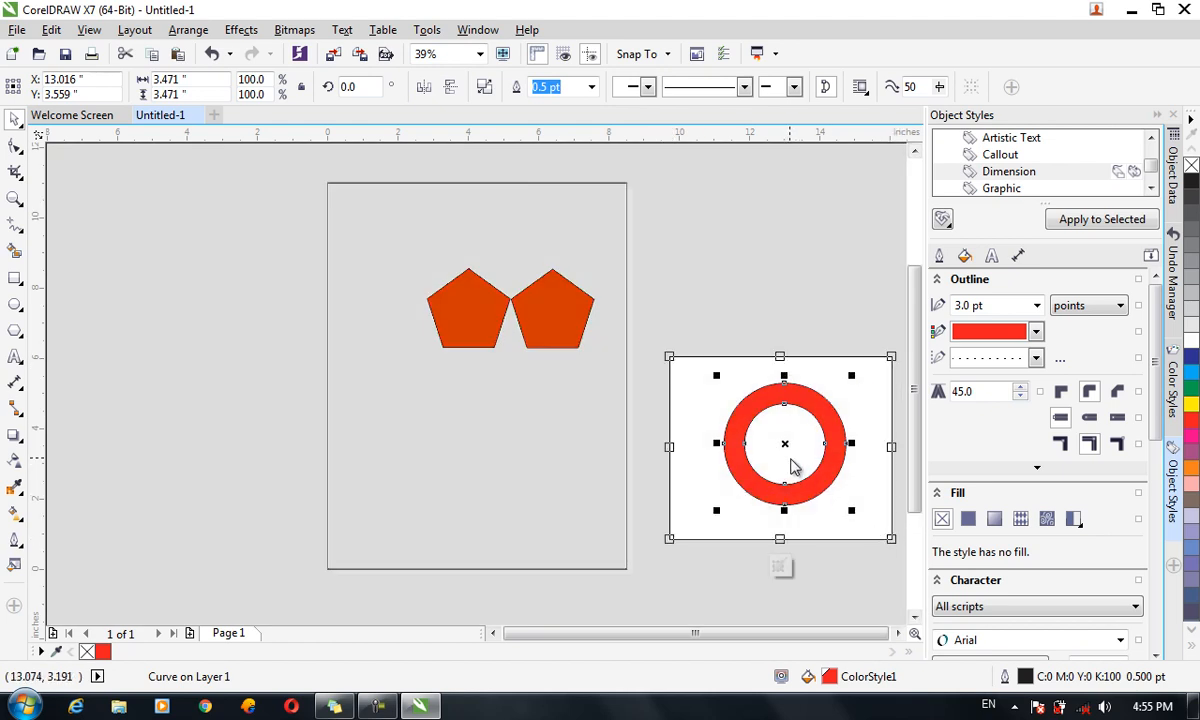
{"action": "left_click", "coordinate": [781, 567]}
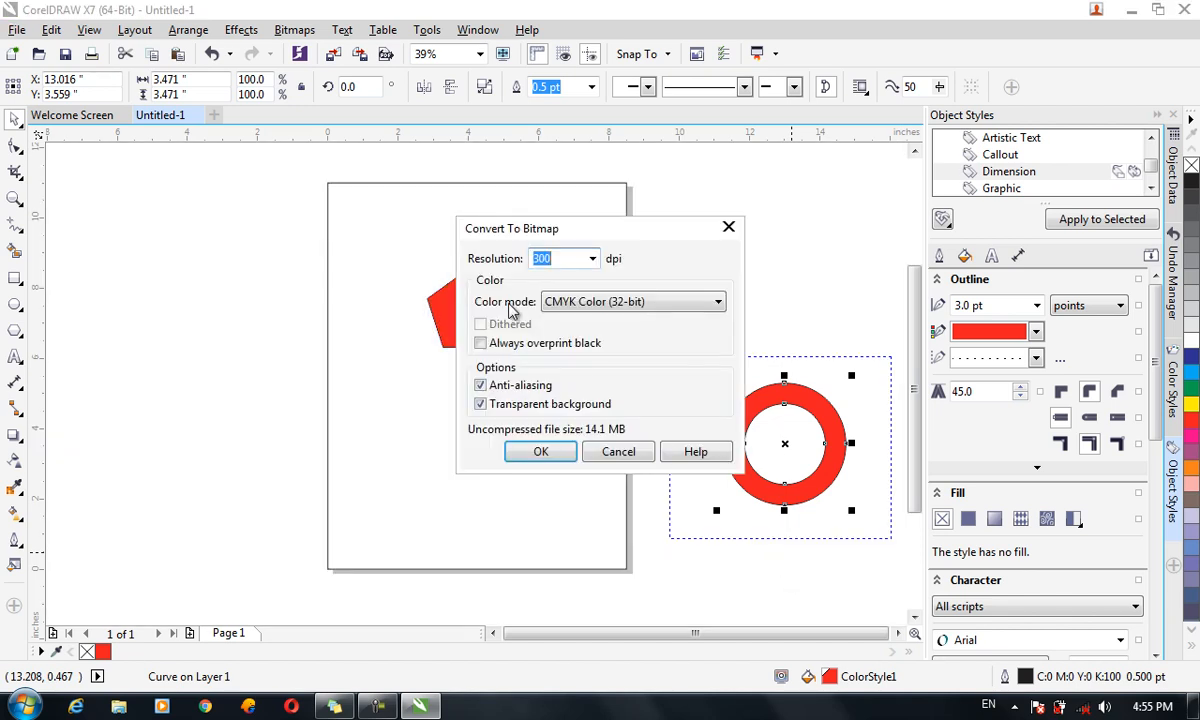
Set the pattern's bitmap color mode to RGB Color (24-bit), accept the conversion, and cancel saving the pattern
{"action": "left_click", "coordinate": [566, 302]}
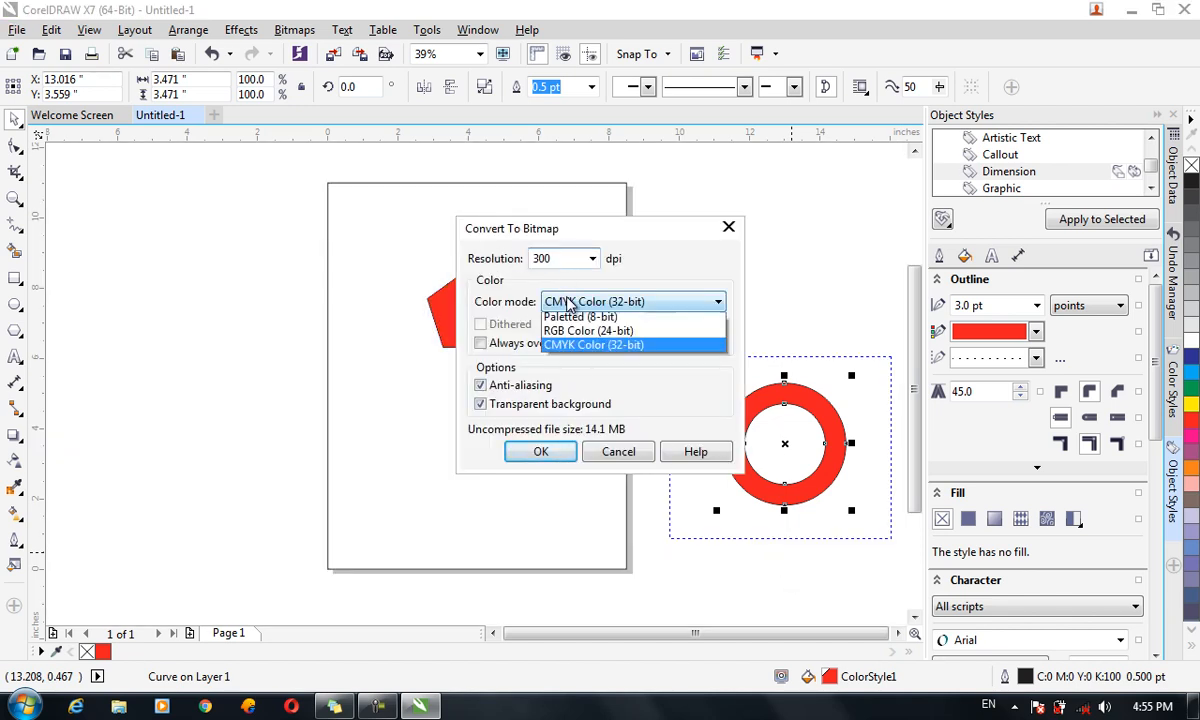
{"action": "left_click", "coordinate": [597, 378]}
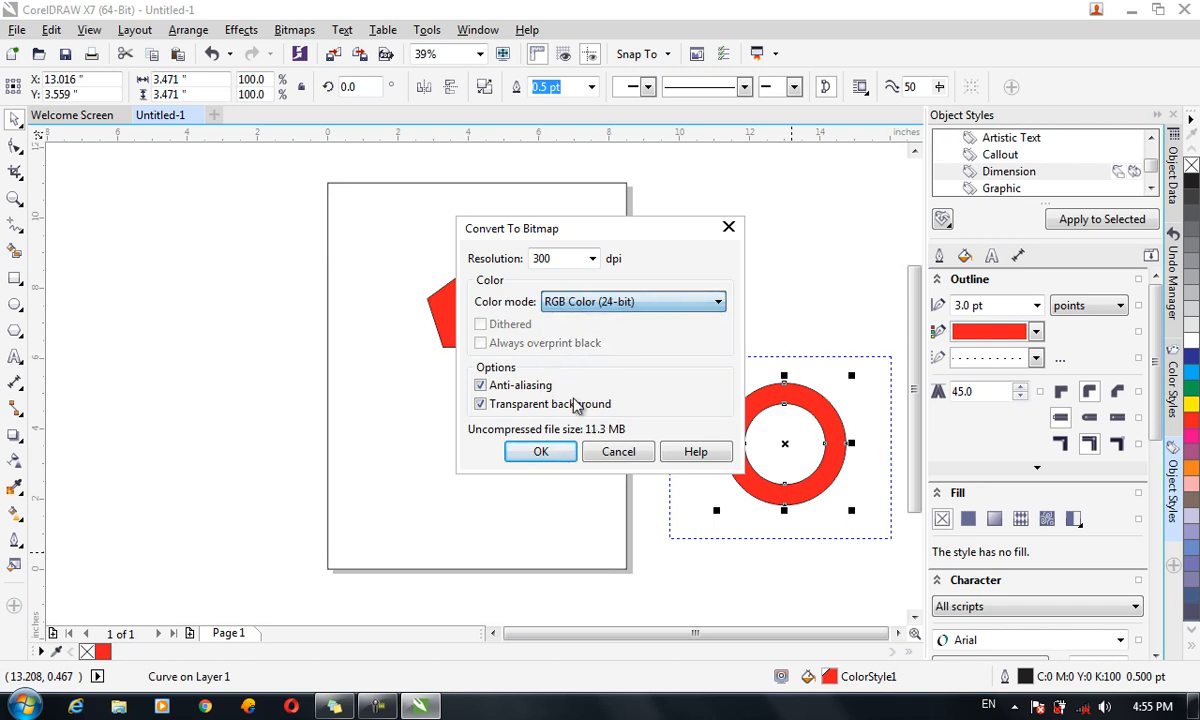
{"action": "left_click", "coordinate": [541, 451]}
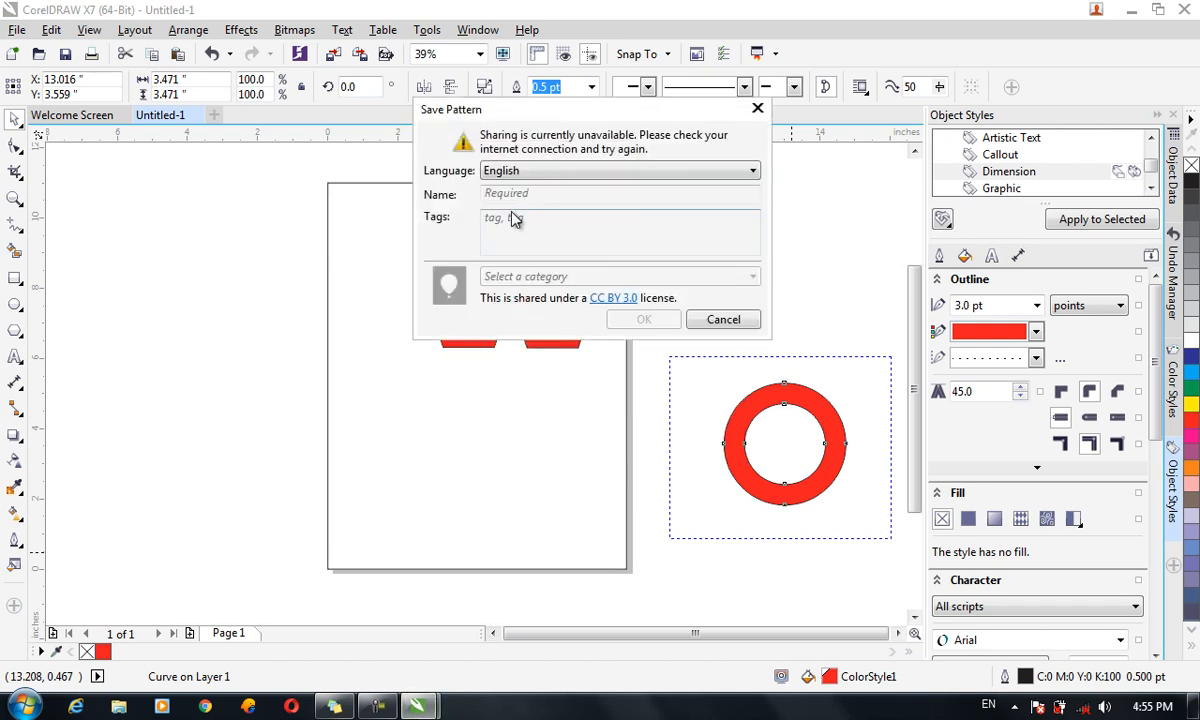
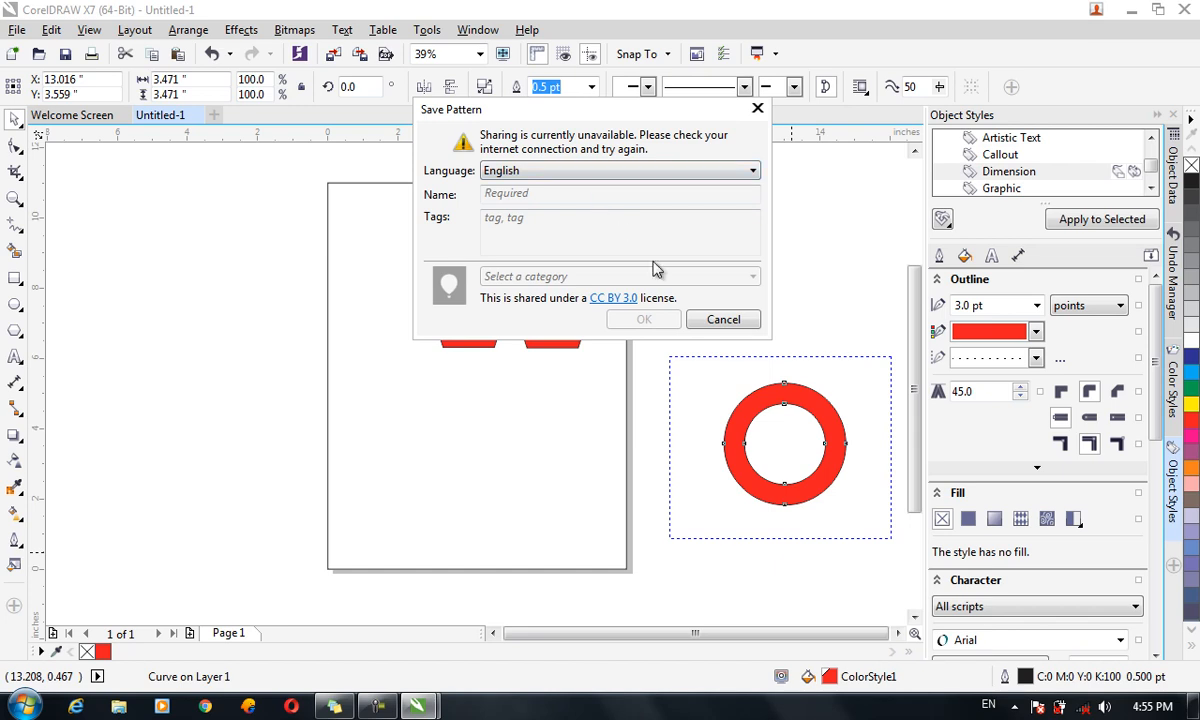
{"action": "left_click", "coordinate": [708, 322]}
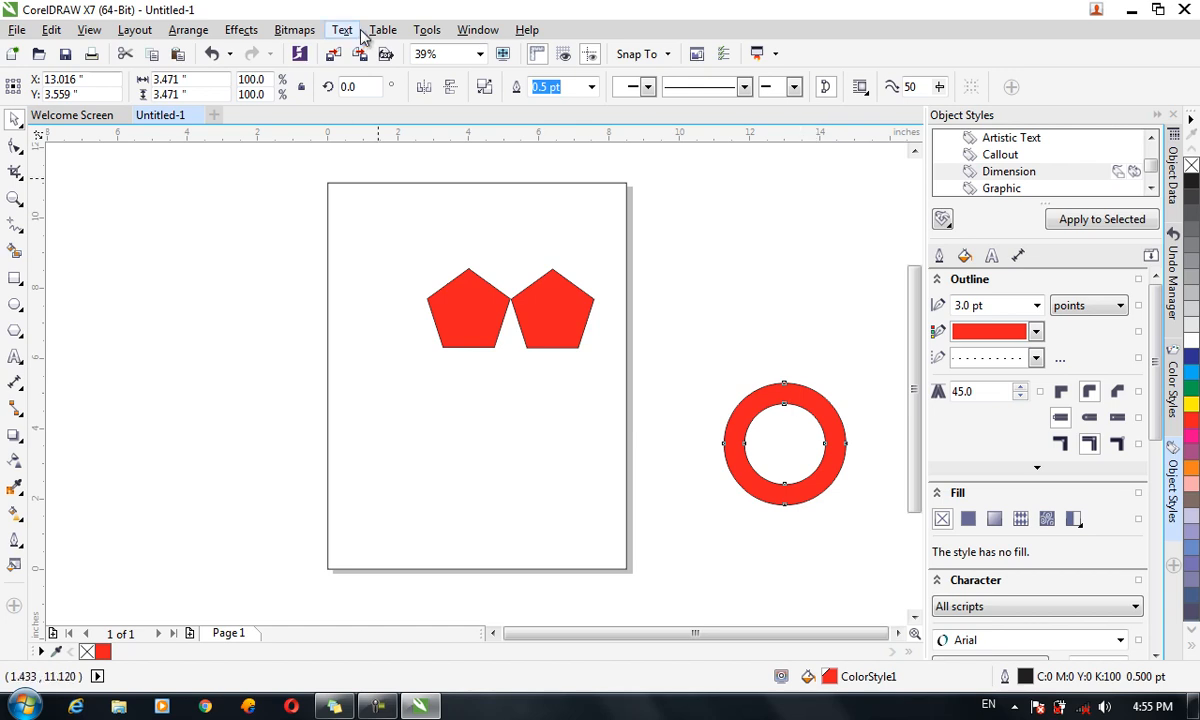
{"action": "left_click", "coordinate": [427, 32]}
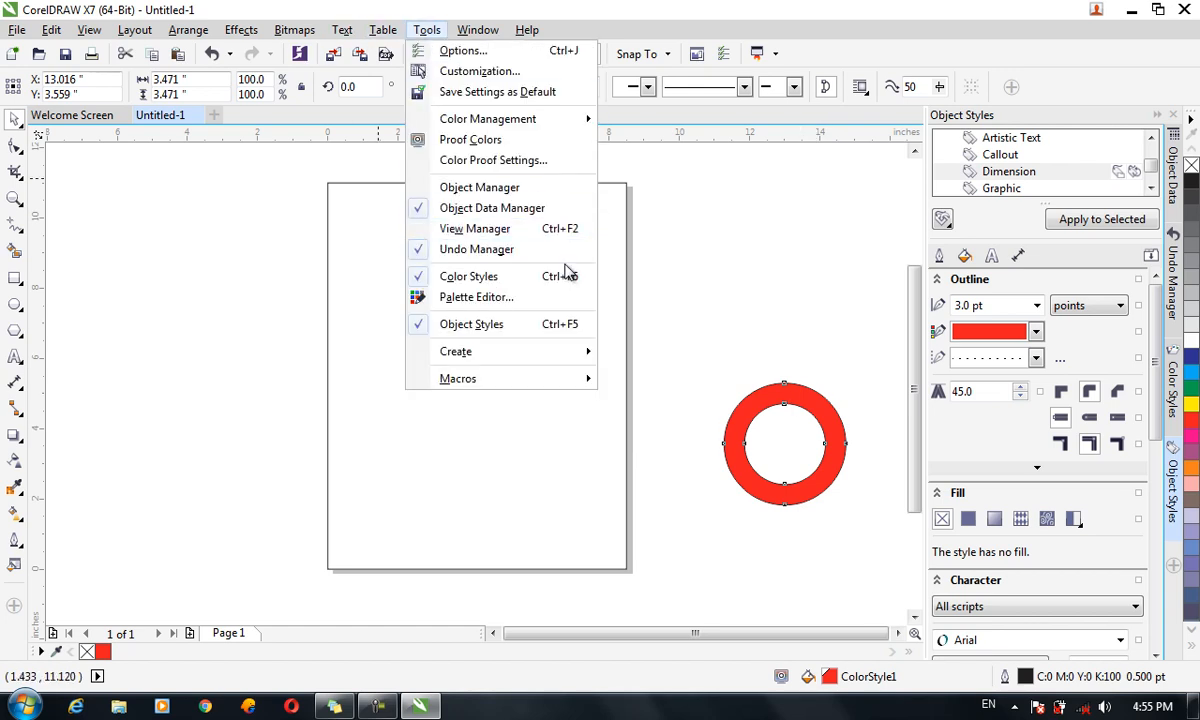
{"action": "mouse_move", "coordinate": [588, 354]}
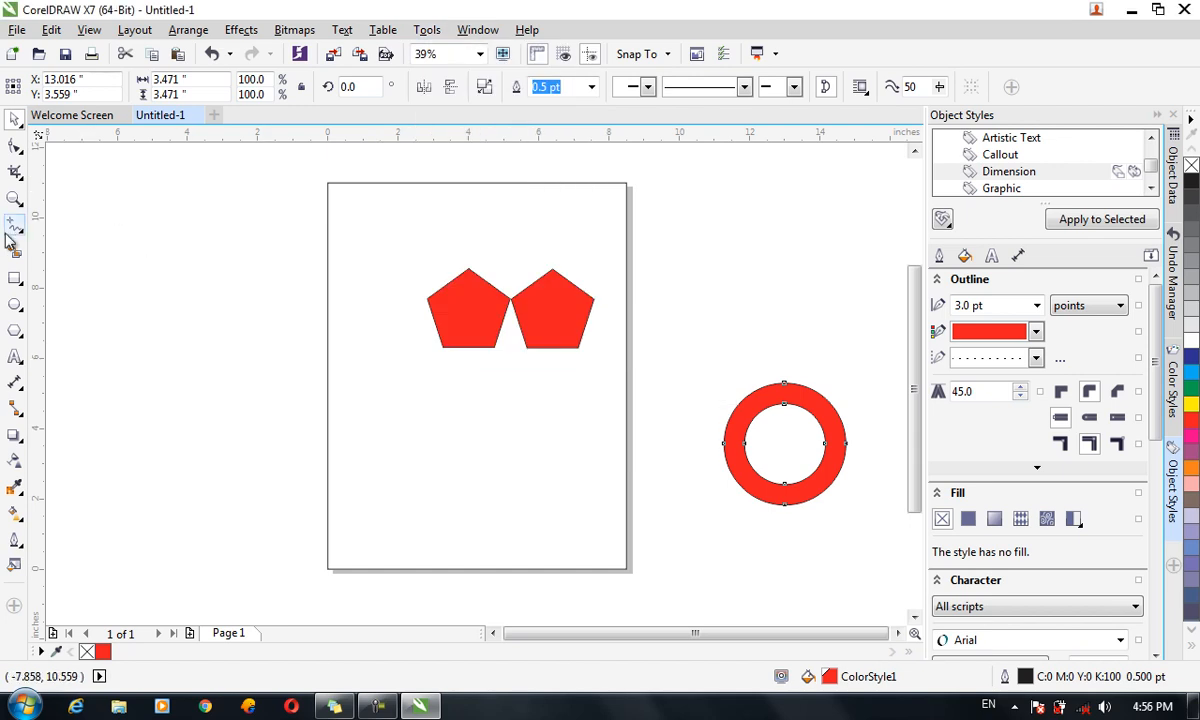
{"action": "double_click", "coordinate": [16, 228]}
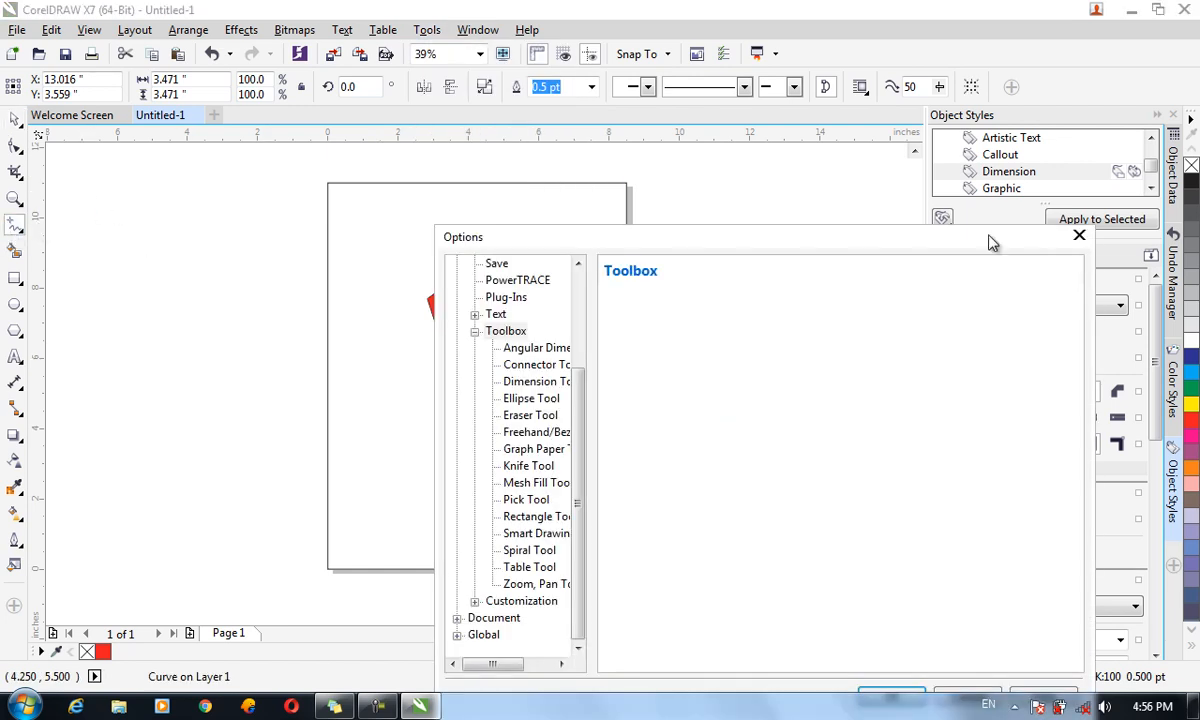
{"action": "left_click_drag", "start_coordinate": [1064, 233], "coordinate": [1074, 235]}
{"action": "left_click", "coordinate": [1094, 238]}
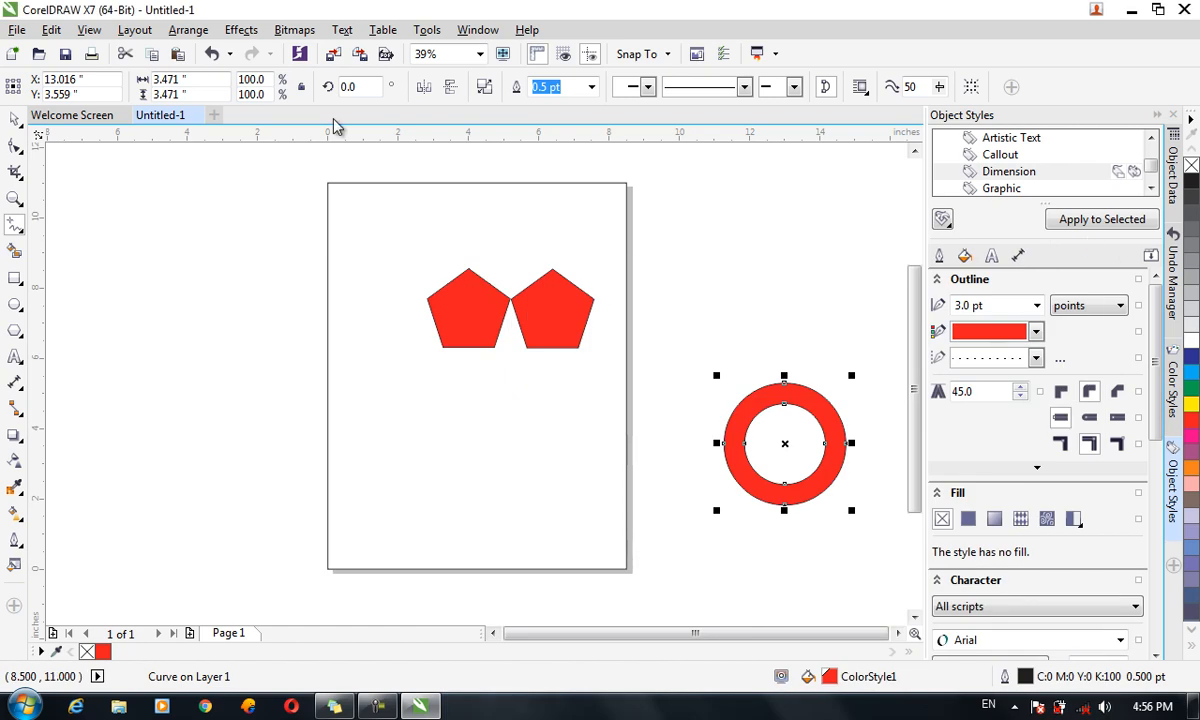
Draw a diagonal two-point line about 9.9 by 6.9 inches across the page's left edge and set its outline to 8.0 pt
{"action": "left_click", "coordinate": [25, 222]}
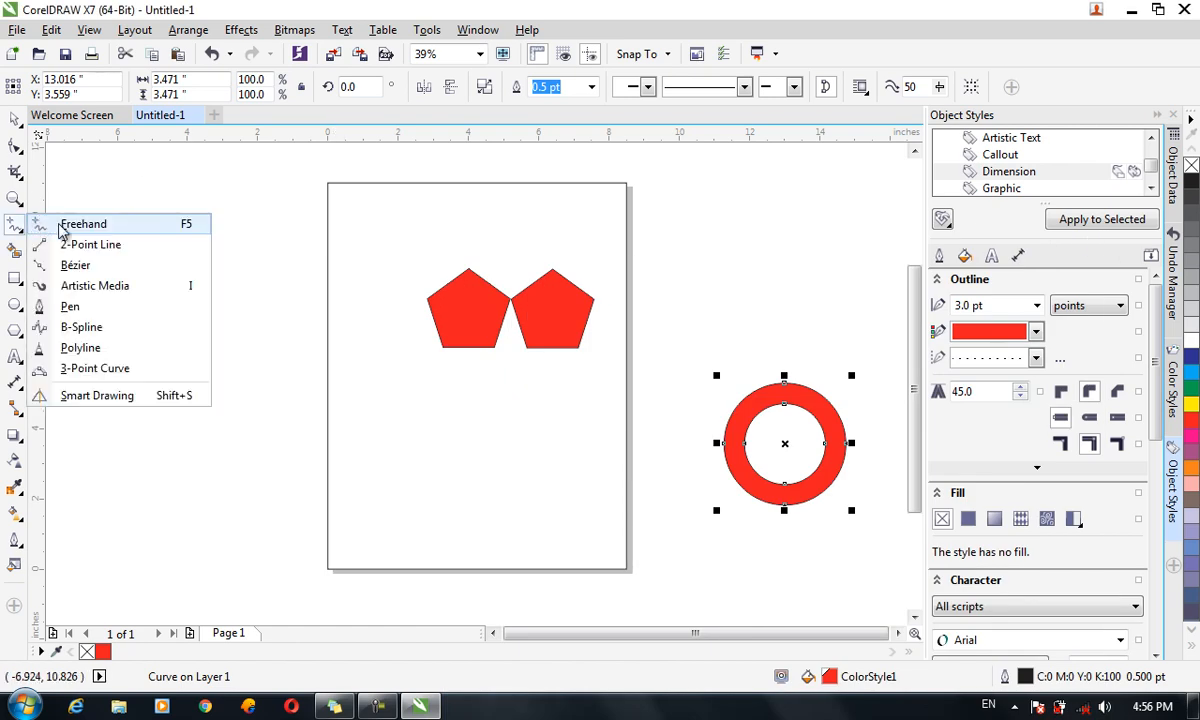
{"action": "left_click", "coordinate": [72, 232]}
{"action": "left_click_drag", "start_coordinate": [190, 325], "coordinate": [541, 571]}
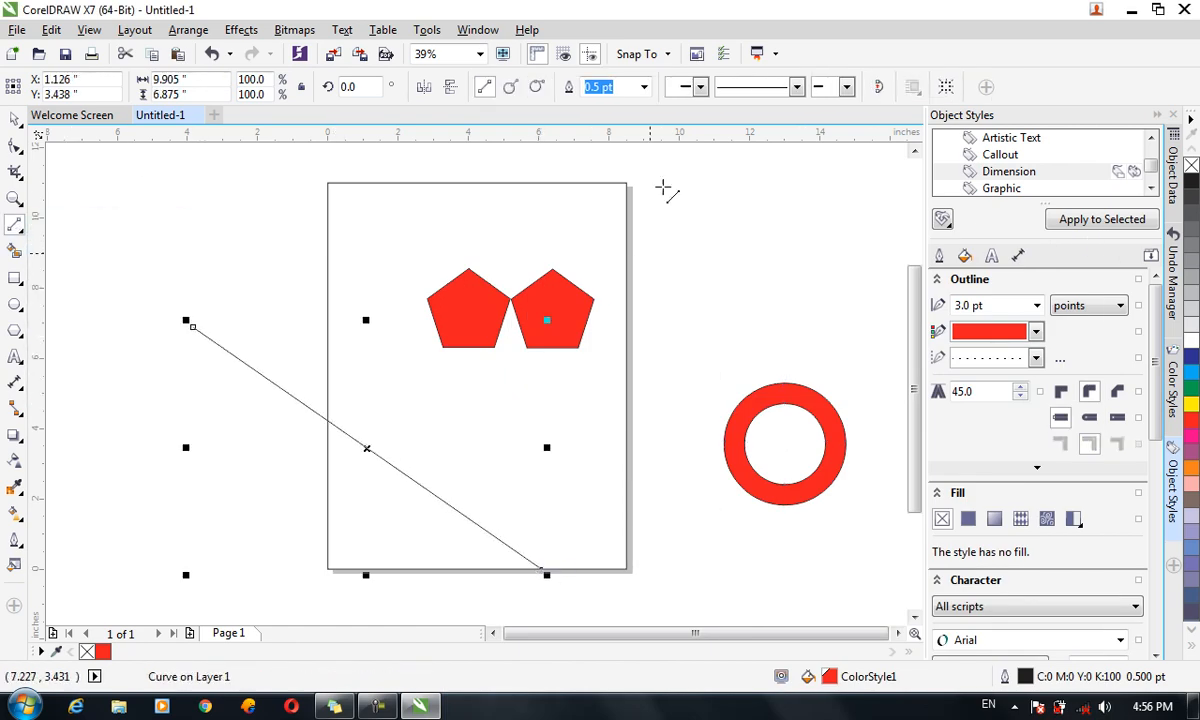
{"action": "left_click", "coordinate": [644, 87]}
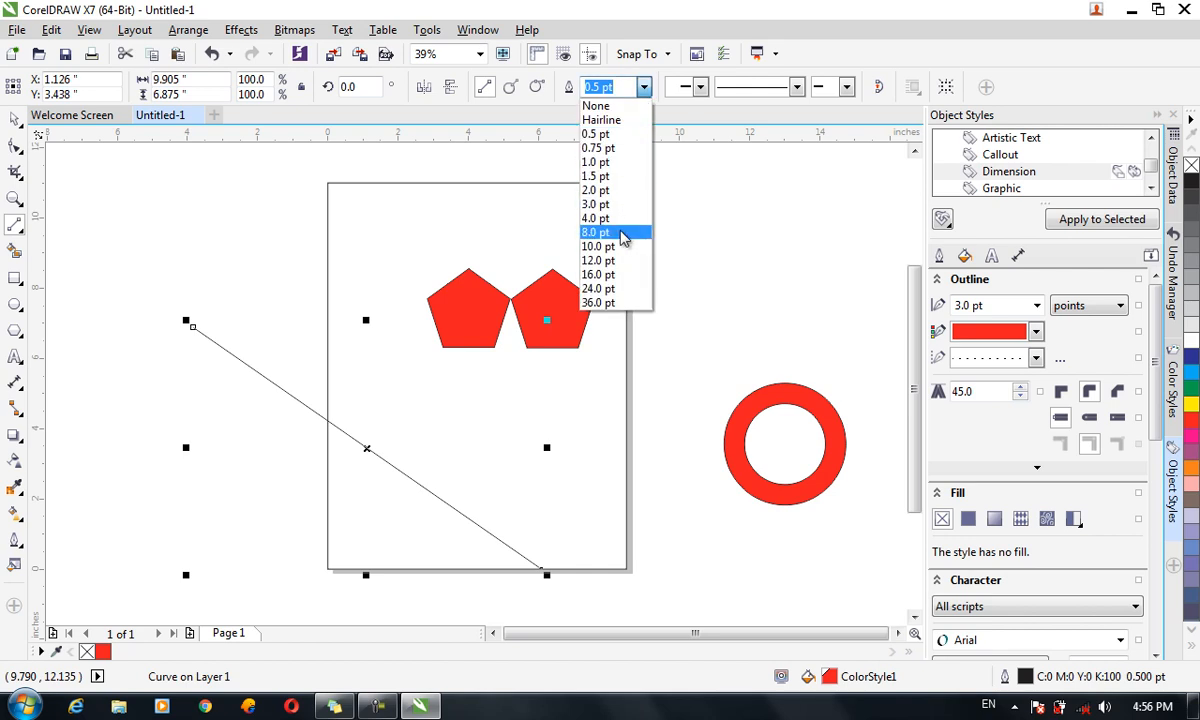
{"action": "left_click", "coordinate": [585, 227]}
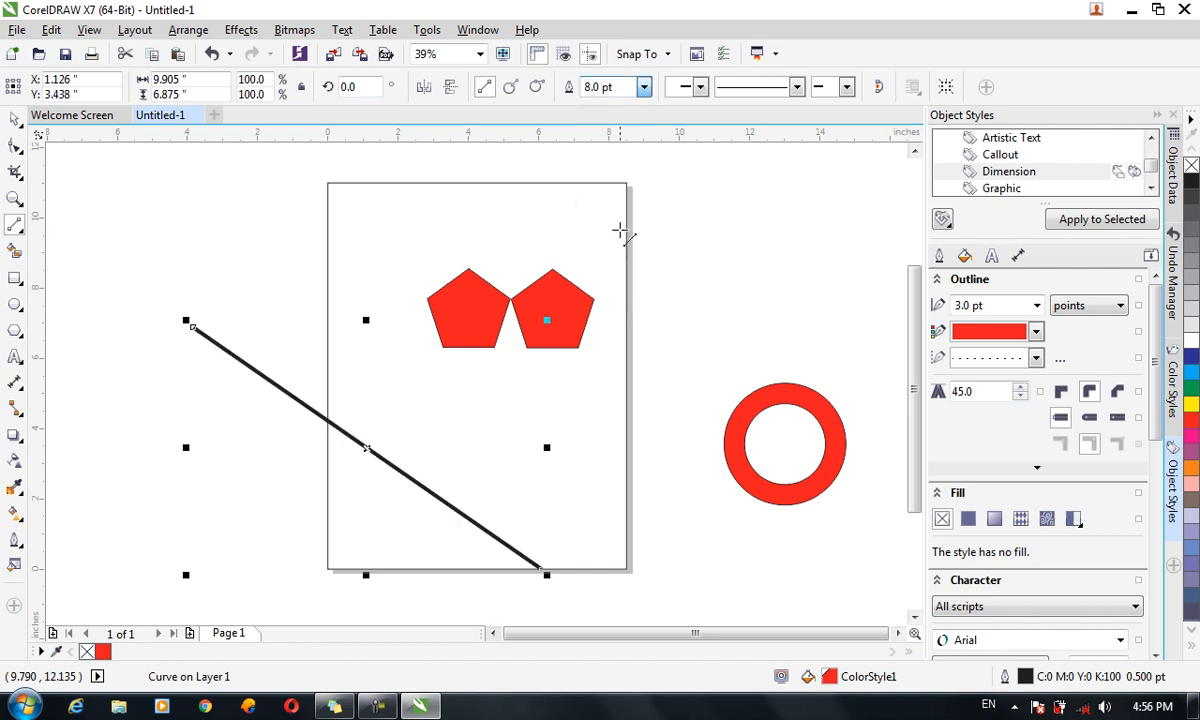
Add a solid feathered arrowhead to the start of the diagonal line
{"action": "left_click", "coordinate": [701, 88]}
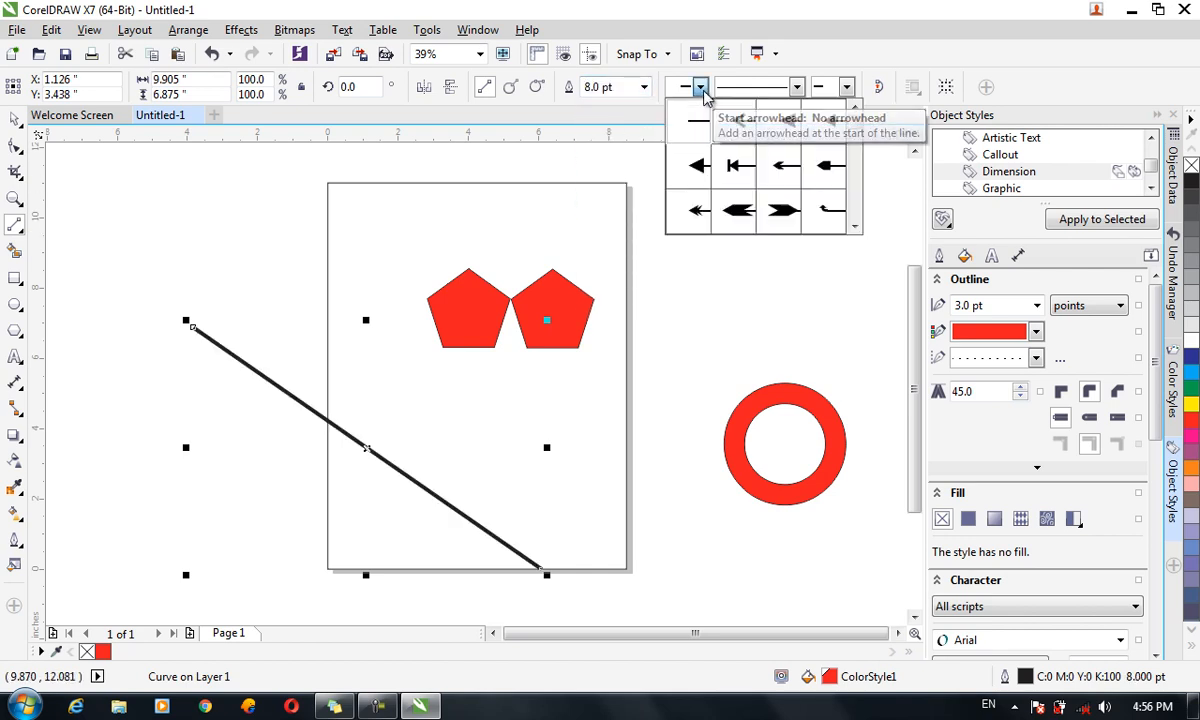
{"action": "left_click", "coordinate": [740, 211]}
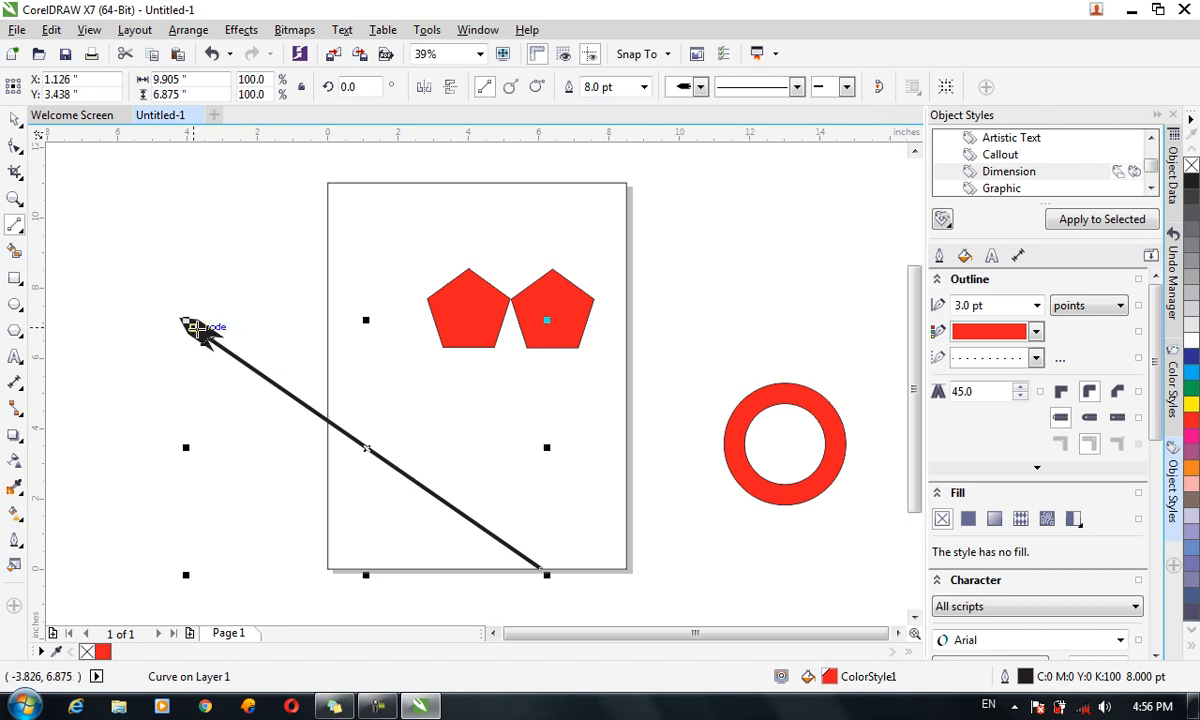
{"action": "left_click", "coordinate": [14, 119]}
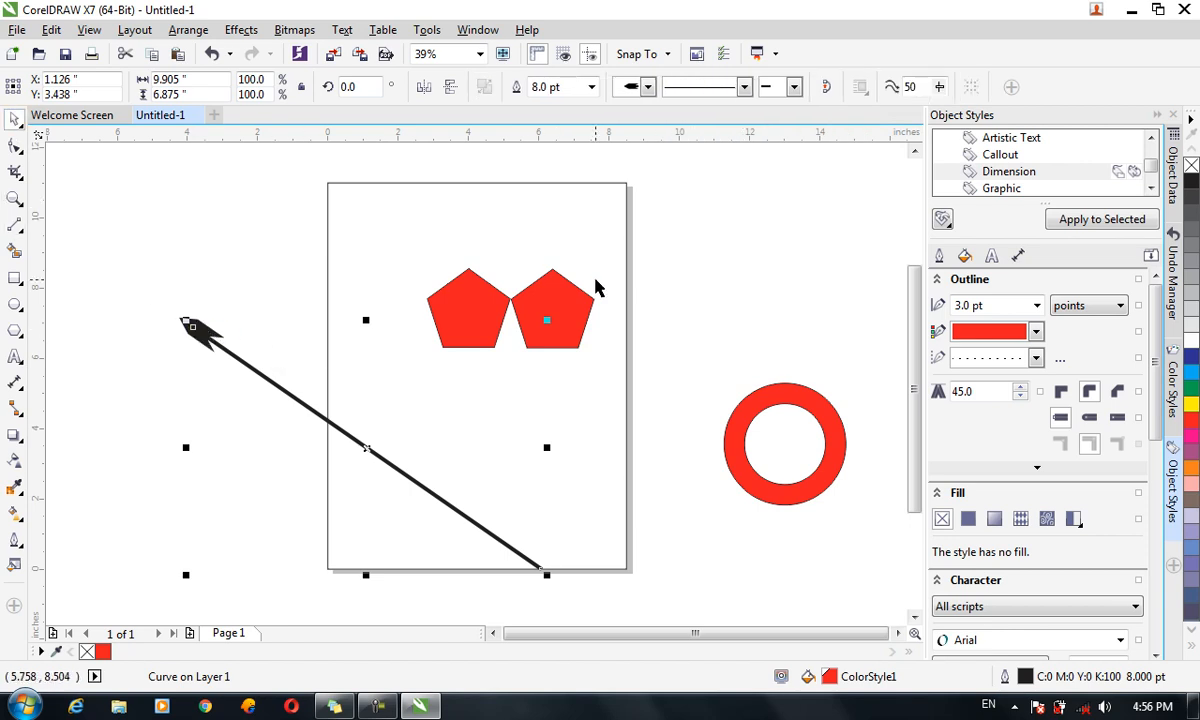
Create a new arrowhead named Arrowhead 91 from the red ring, with proportional length and width of 254.603 pt
{"action": "left_click", "coordinate": [820, 394]}
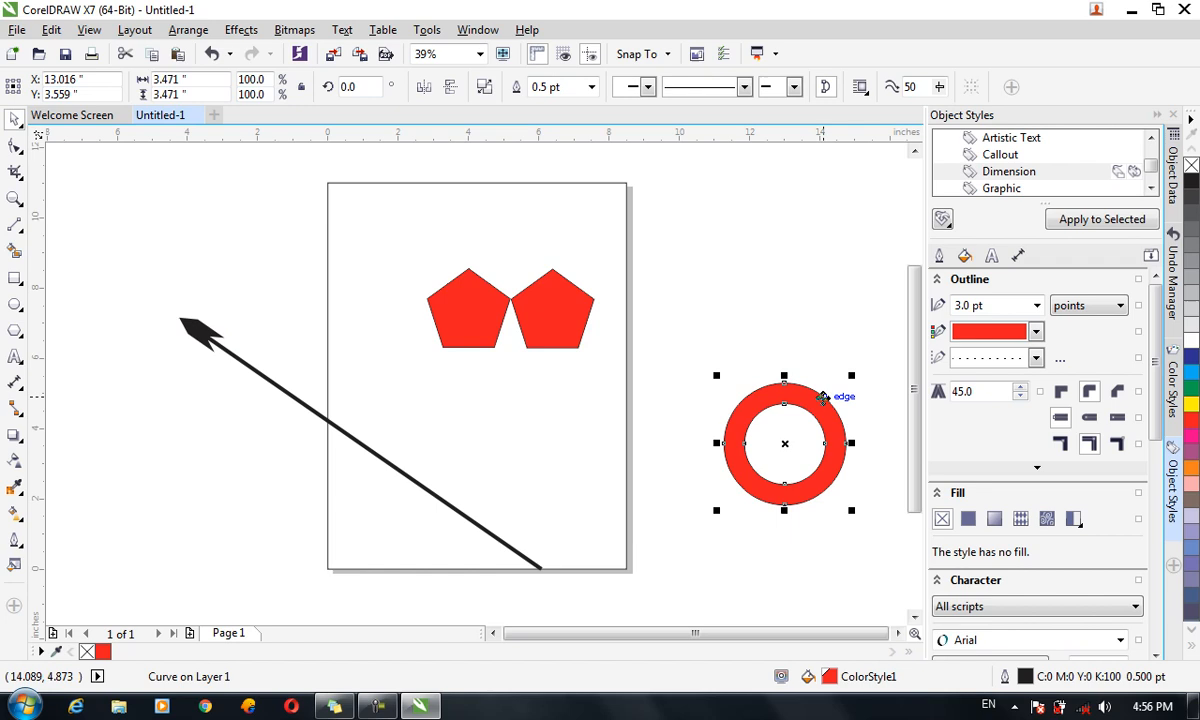
{"action": "left_click", "coordinate": [565, 295]}
{"action": "left_click", "coordinate": [822, 404]}
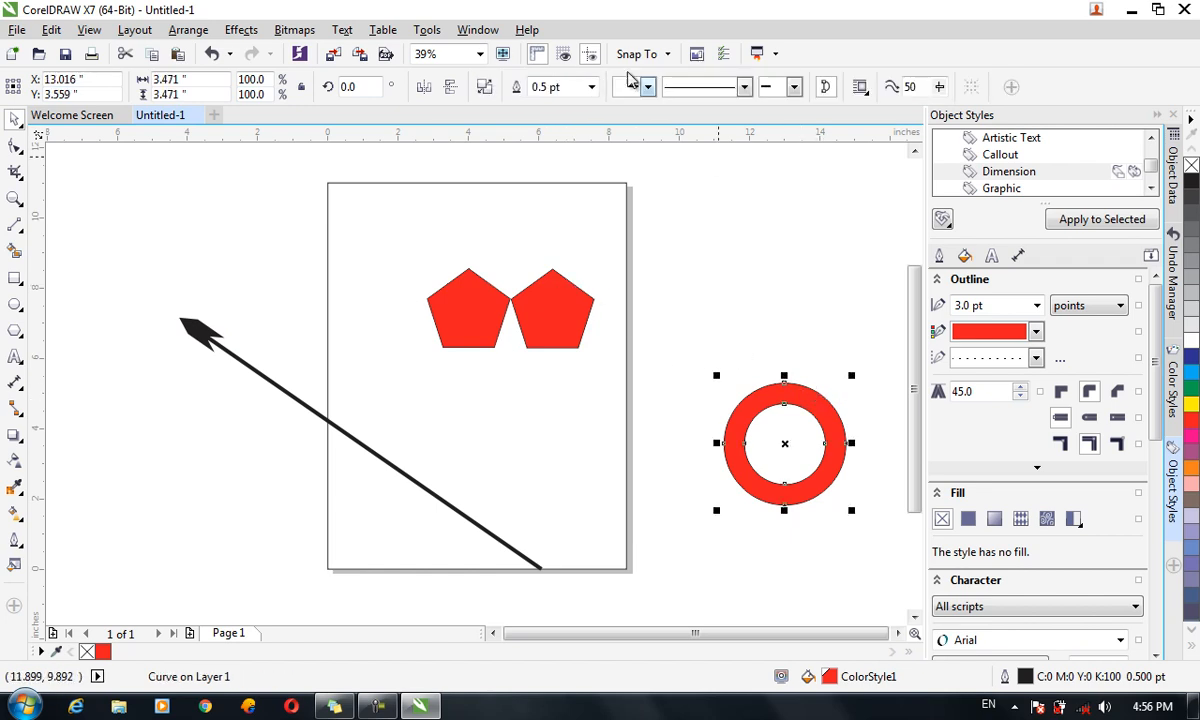
{"action": "left_click", "coordinate": [385, 30]}
{"action": "mouse_move", "coordinate": [429, 32]}
{"action": "mouse_move", "coordinate": [536, 353]}
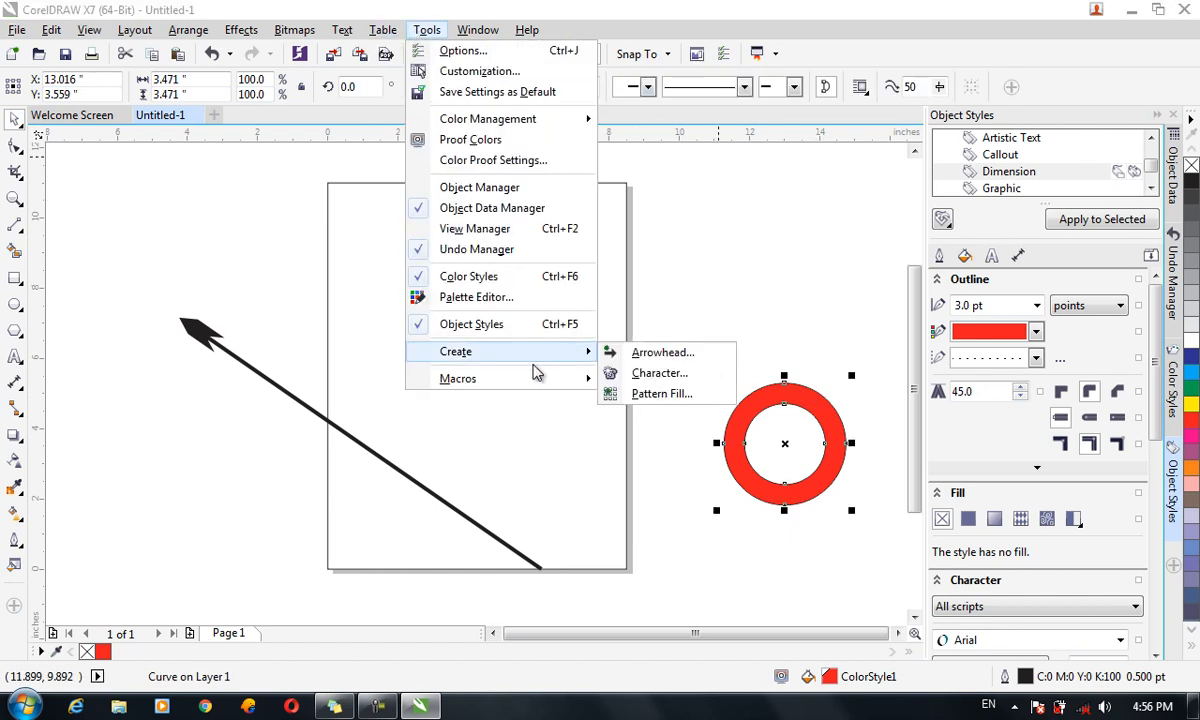
{"action": "left_click", "coordinate": [612, 352]}
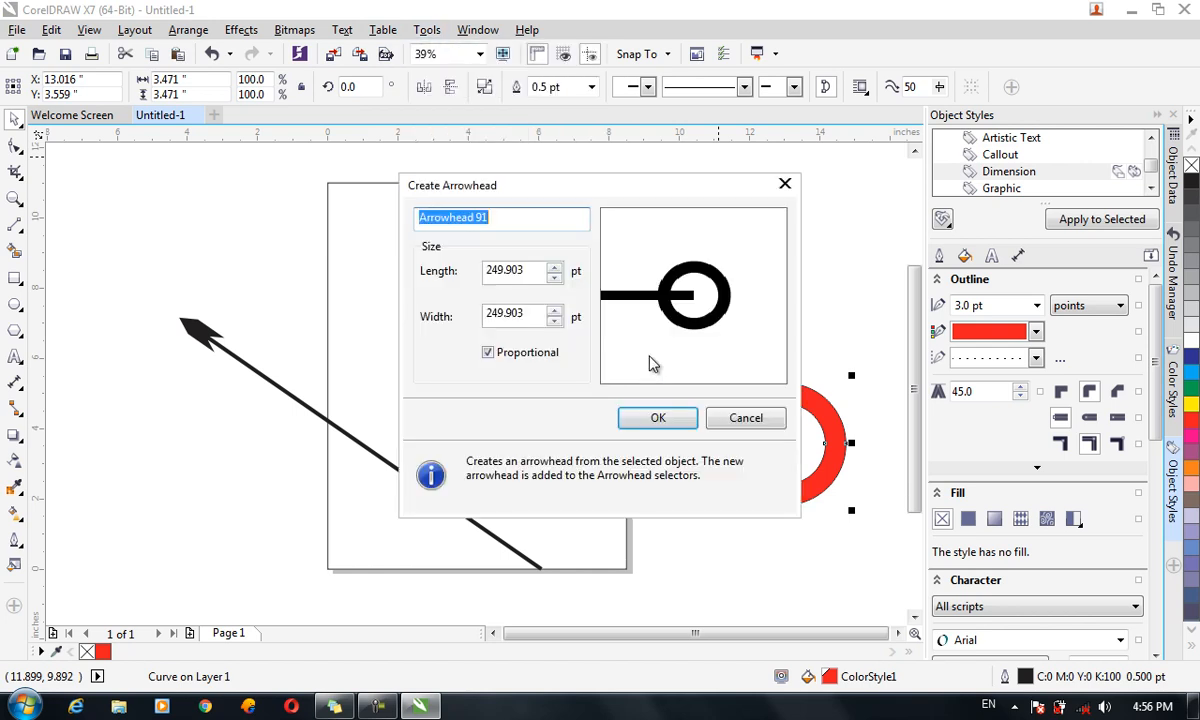
{"action": "left_click", "coordinate": [554, 266]}
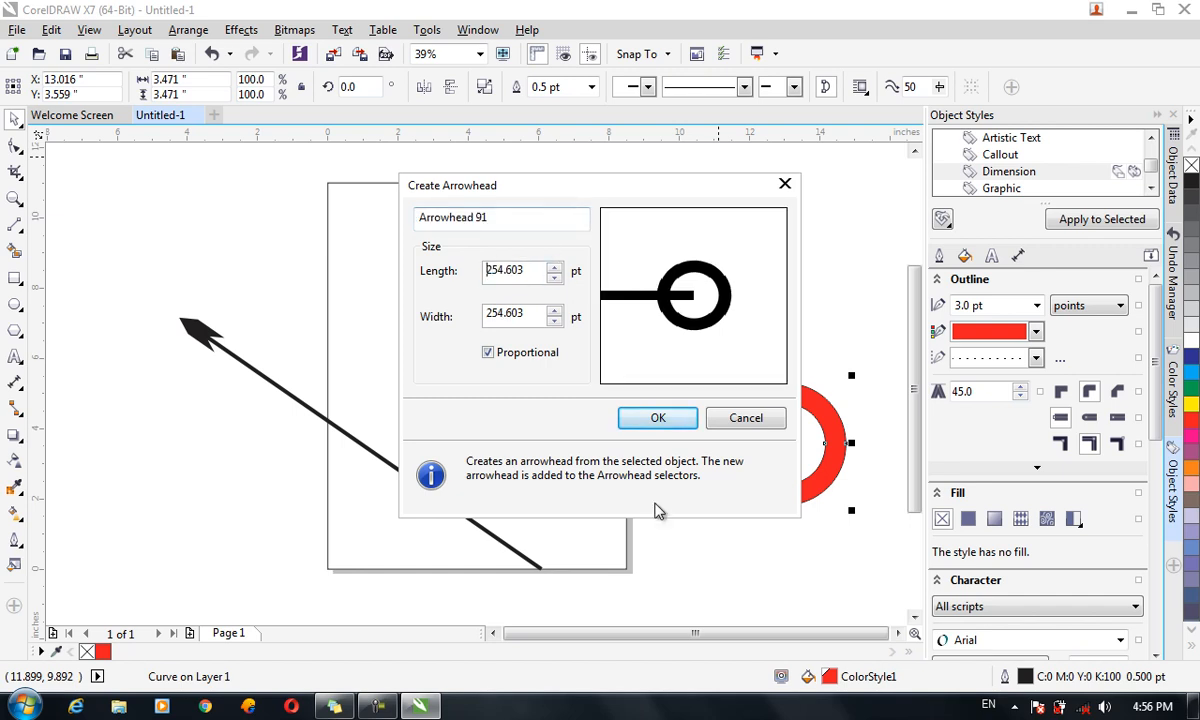
{"action": "left_click", "coordinate": [640, 424]}
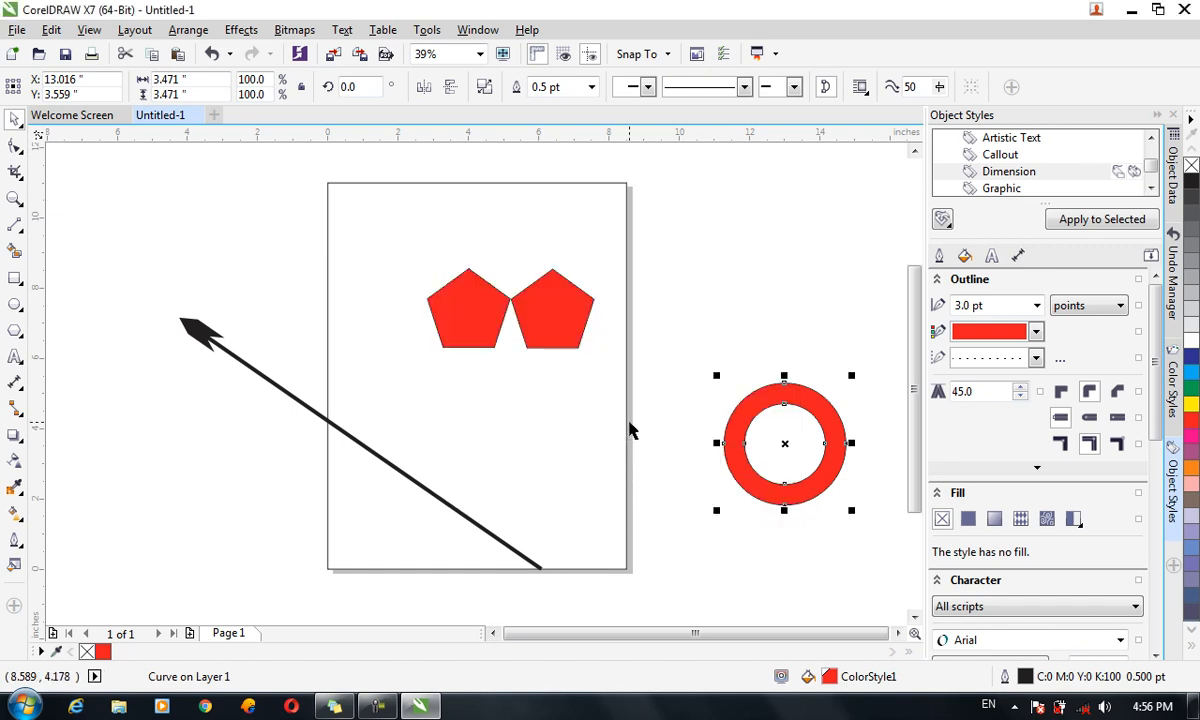
Assign the small round end arrowhead from the end of the arrowhead list to the red ring
{"action": "left_click", "coordinate": [797, 86]}
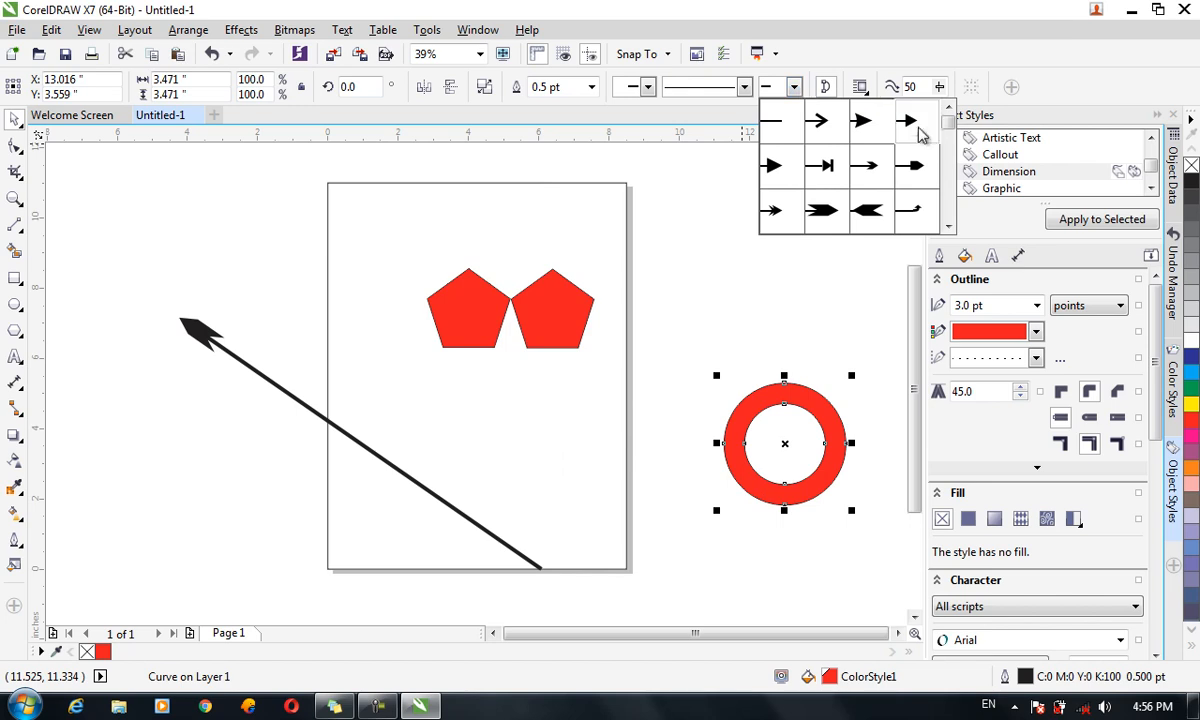
{"action": "scroll", "coordinate": [953, 130], "scroll_direction": "down", "scroll_amount": 1}
{"action": "left_click_drag", "start_coordinate": [953, 133], "coordinate": [958, 218]}
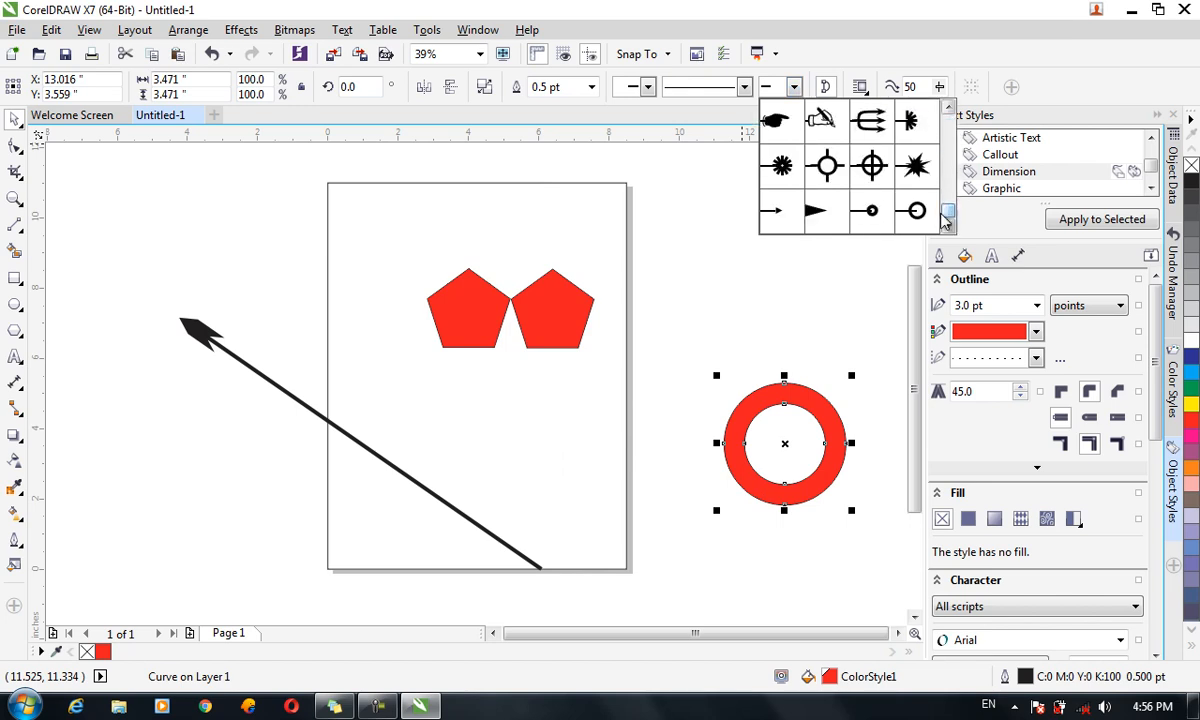
{"action": "left_click", "coordinate": [871, 210]}
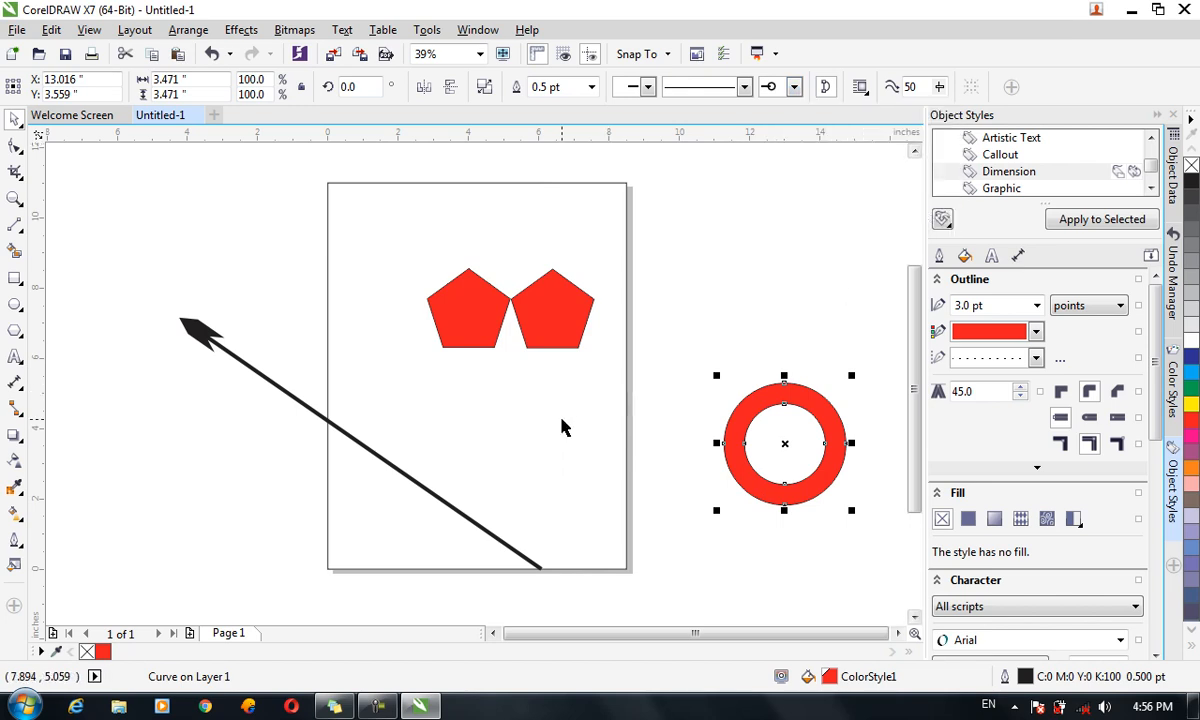
Give the diagonal line the new ring end arrowhead and move the line to about X -0.53, Y 4.83 inches
{"action": "left_click", "coordinate": [401, 485]}
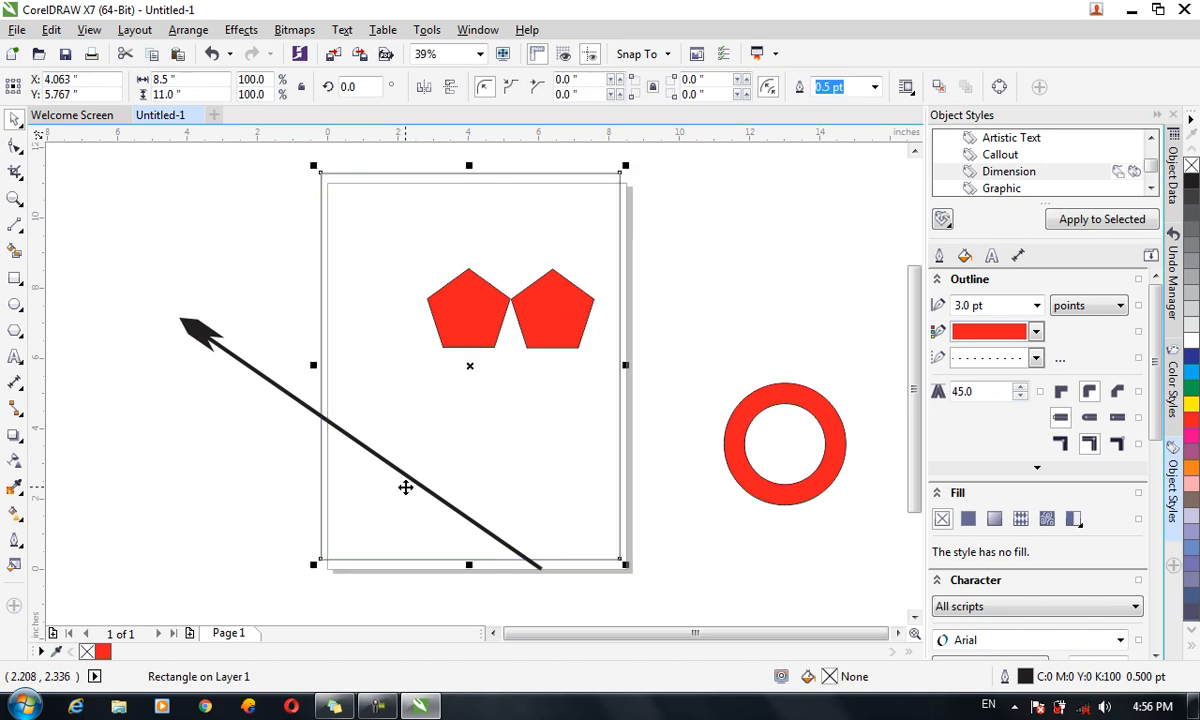
{"action": "left_click_drag", "start_coordinate": [402, 477], "coordinate": [365, 436]}
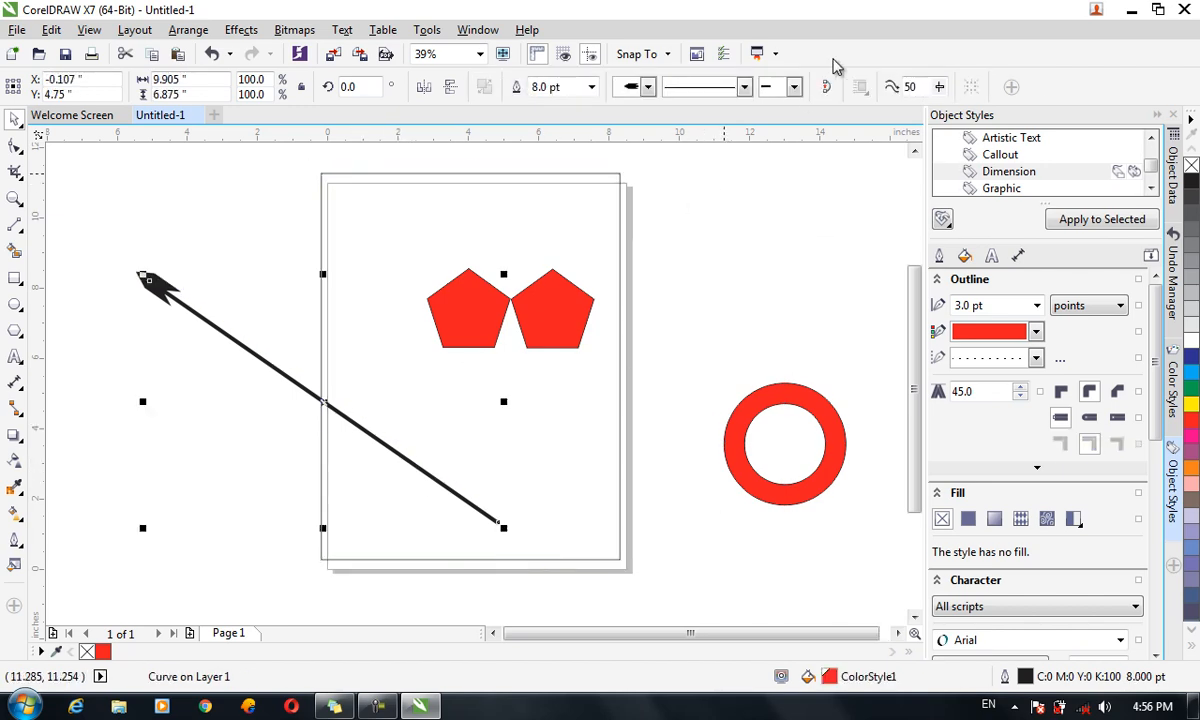
{"action": "left_click", "coordinate": [794, 88]}
{"action": "scroll", "coordinate": [951, 155], "scroll_direction": "down", "scroll_amount": 5}
{"action": "left_click", "coordinate": [920, 222]}
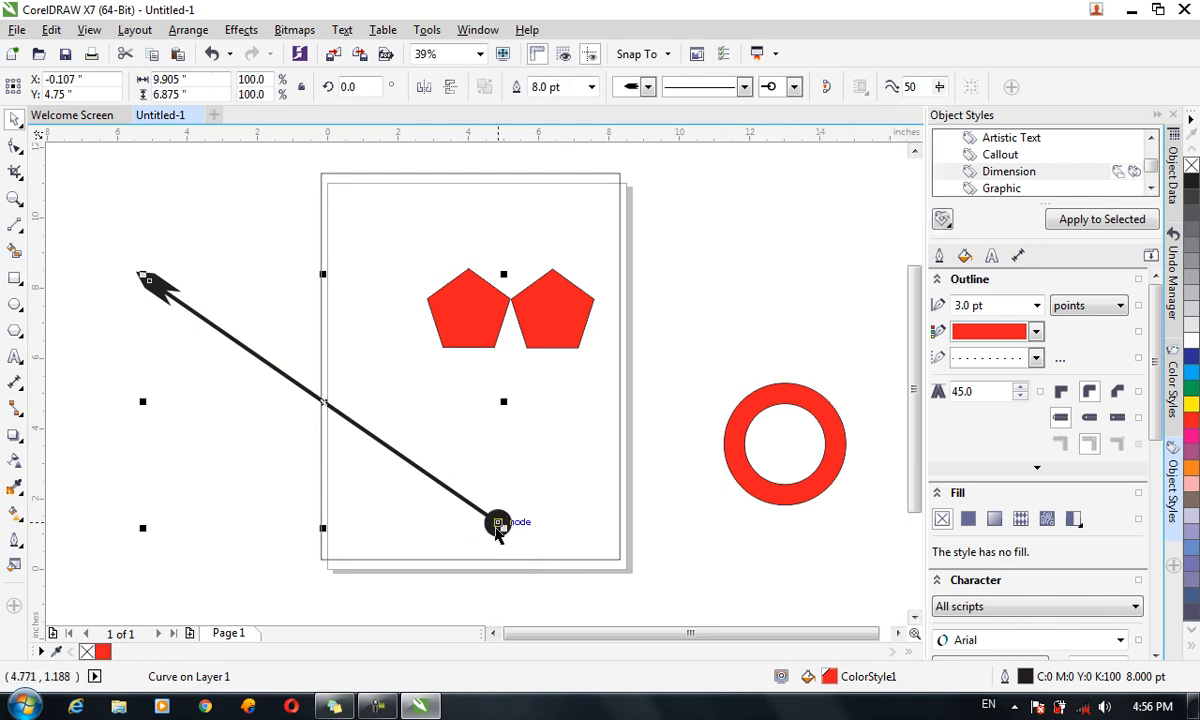
{"action": "left_click_drag", "start_coordinate": [425, 474], "coordinate": [411, 470]}
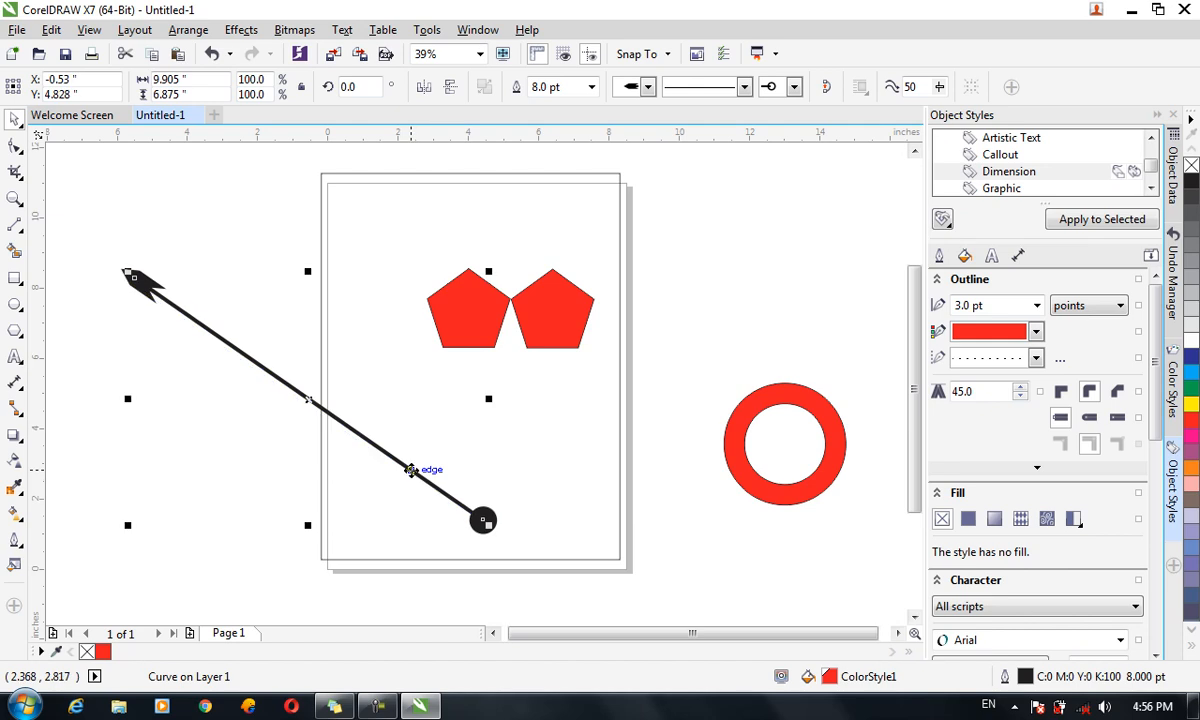
Delete the arrow line, the page-sized rectangle and the two red pentagons, keeping only the ring
{"action": "key", "text": "Delete"}
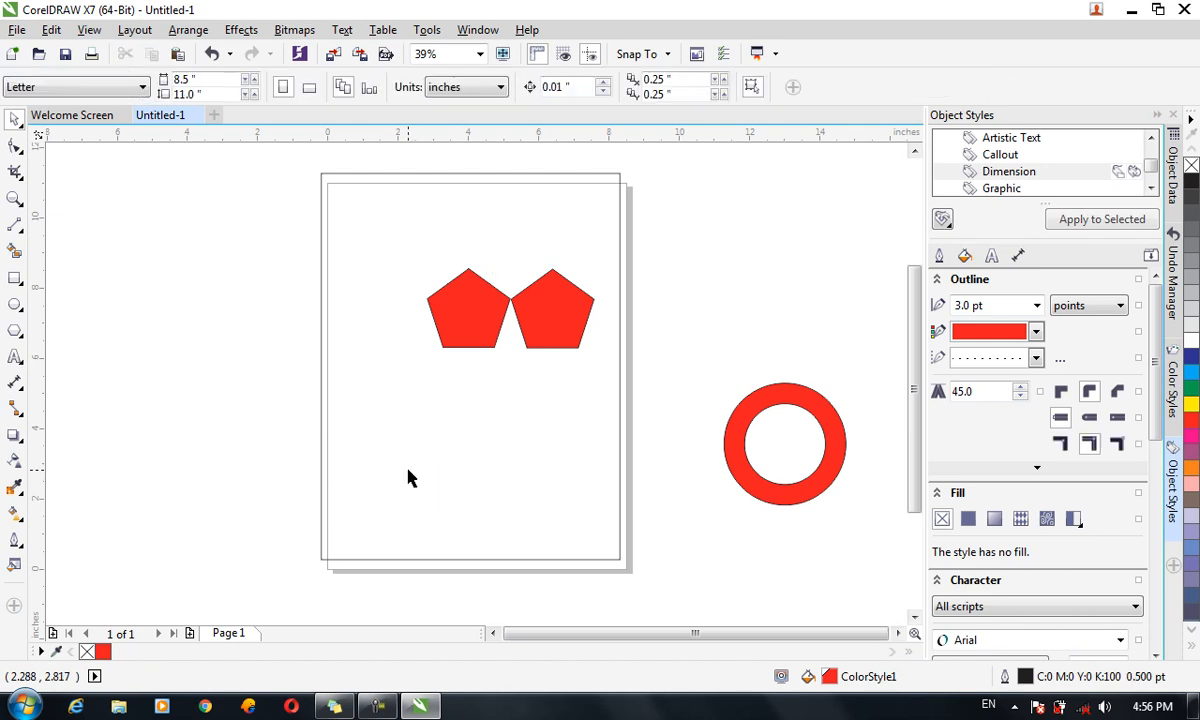
{"action": "left_click", "coordinate": [370, 479]}
{"action": "key", "text": "Delete"}
{"action": "left_click", "coordinate": [562, 336]}
{"action": "key", "text": "Delete"}
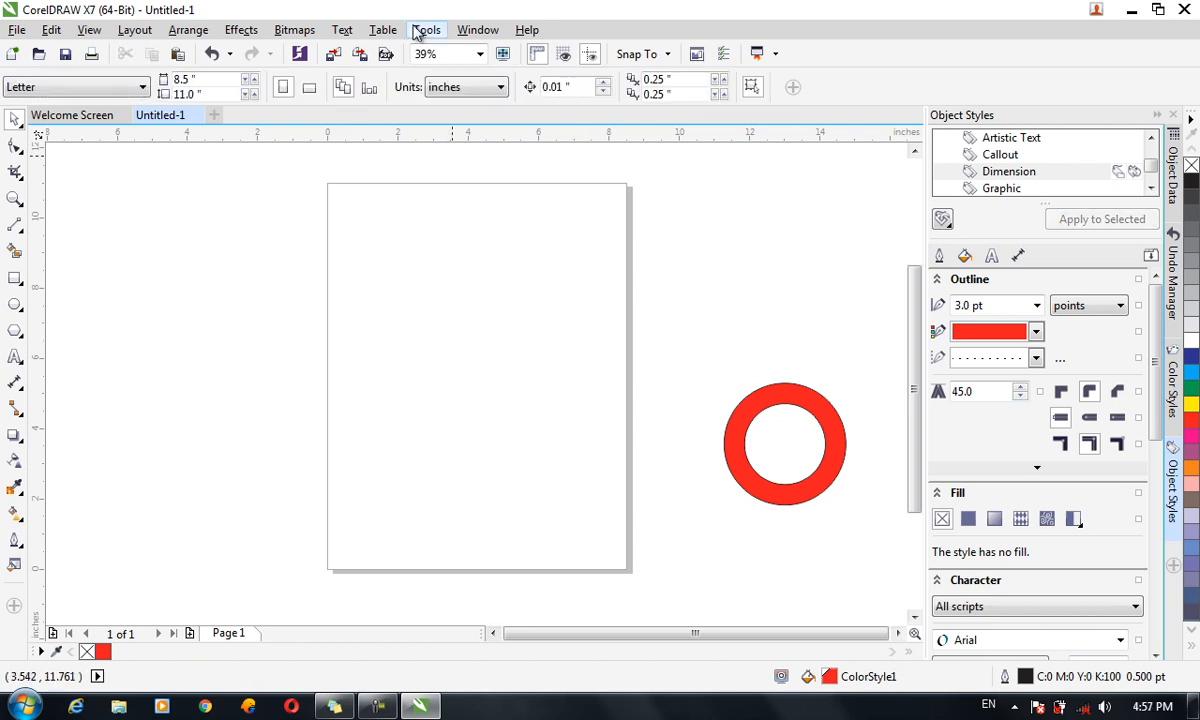
Look at the Run Macro dialog for VBAProject (Untitled-1) and close it without running a macro
{"action": "left_click", "coordinate": [343, 30]}
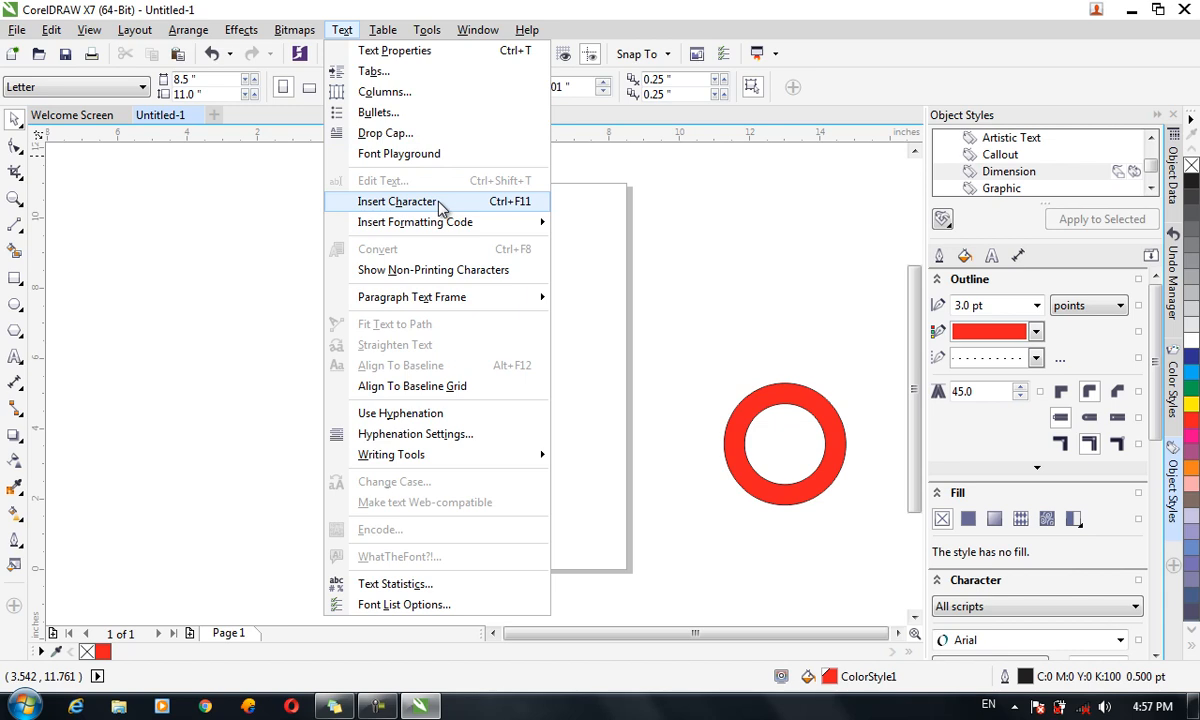
{"action": "left_click", "coordinate": [424, 31]}
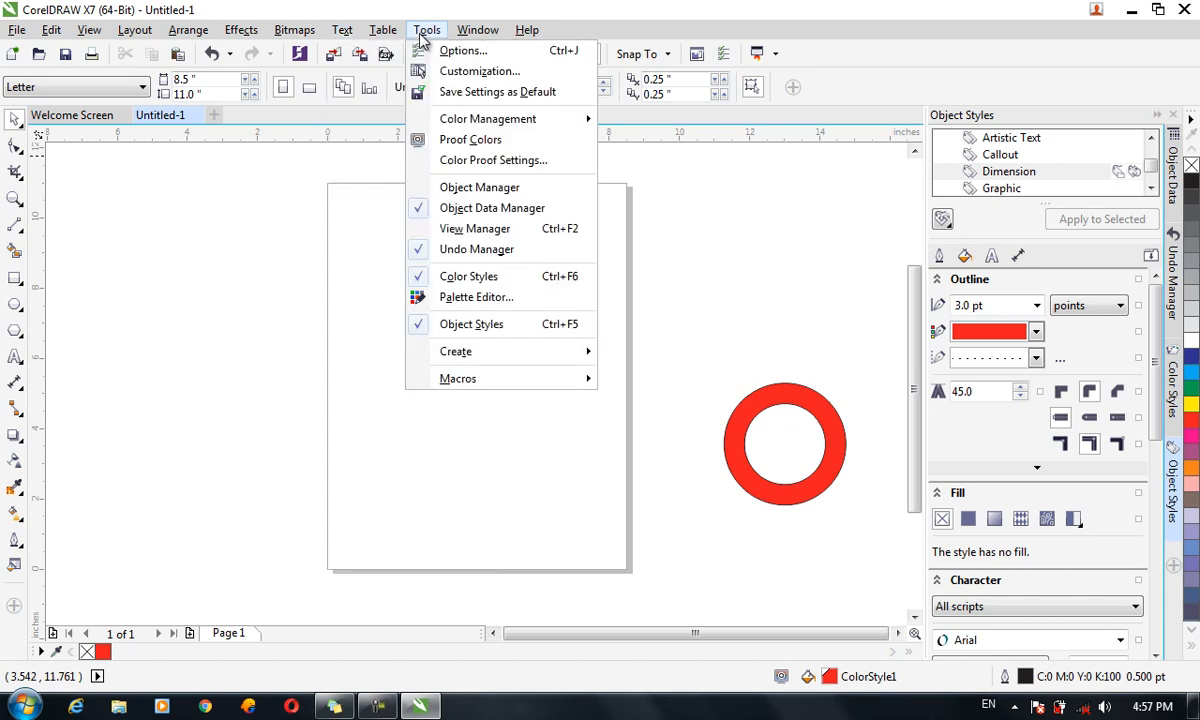
{"action": "mouse_move", "coordinate": [509, 378]}
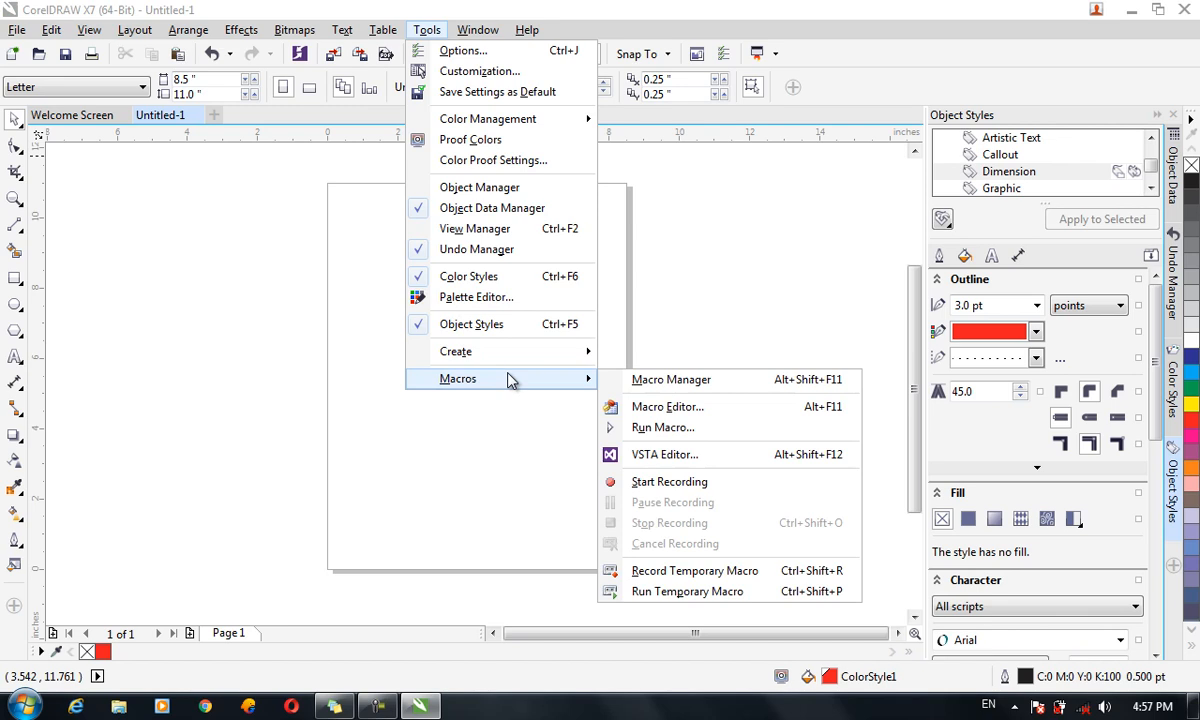
{"action": "left_click", "coordinate": [650, 425]}
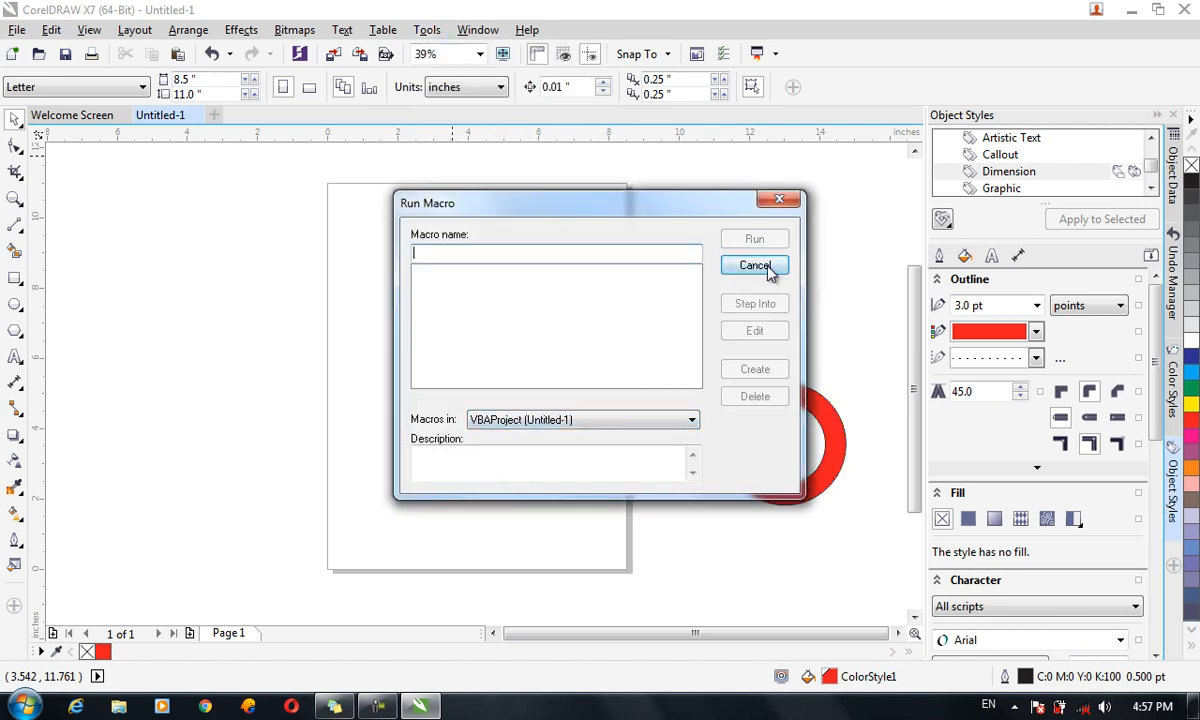
{"action": "left_click", "coordinate": [766, 270]}
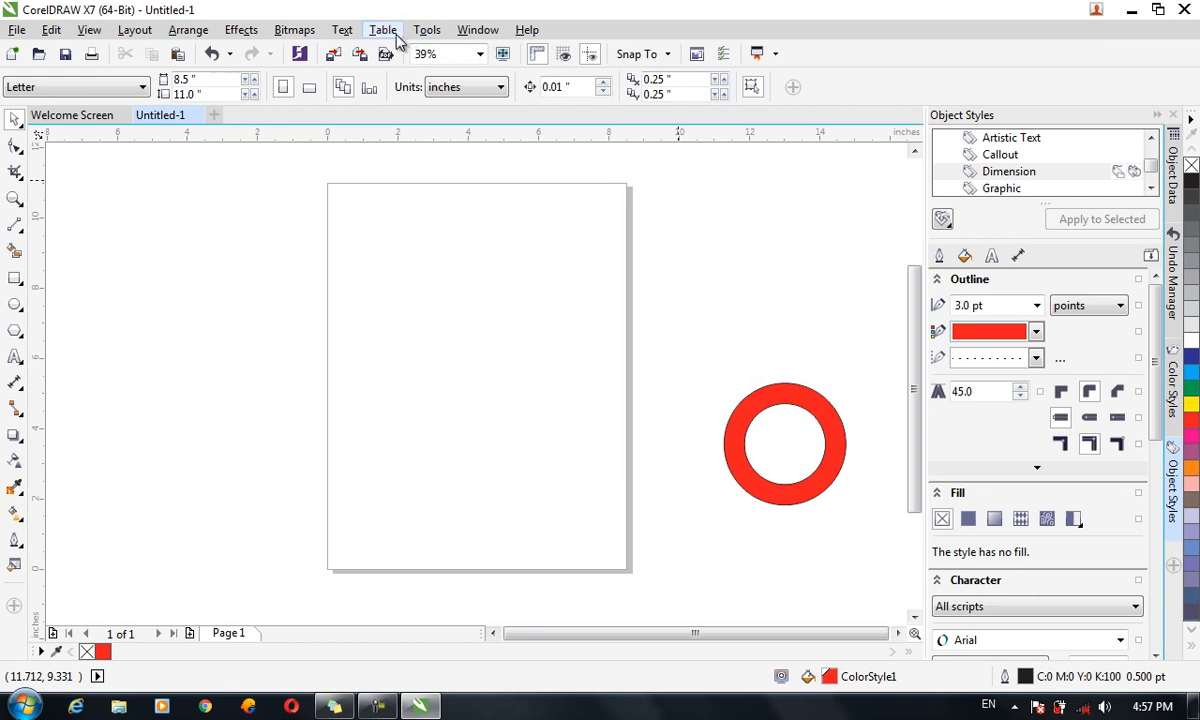
Start recording a macro named Macro1, saved in GlobalMacros
{"action": "left_click", "coordinate": [413, 32]}
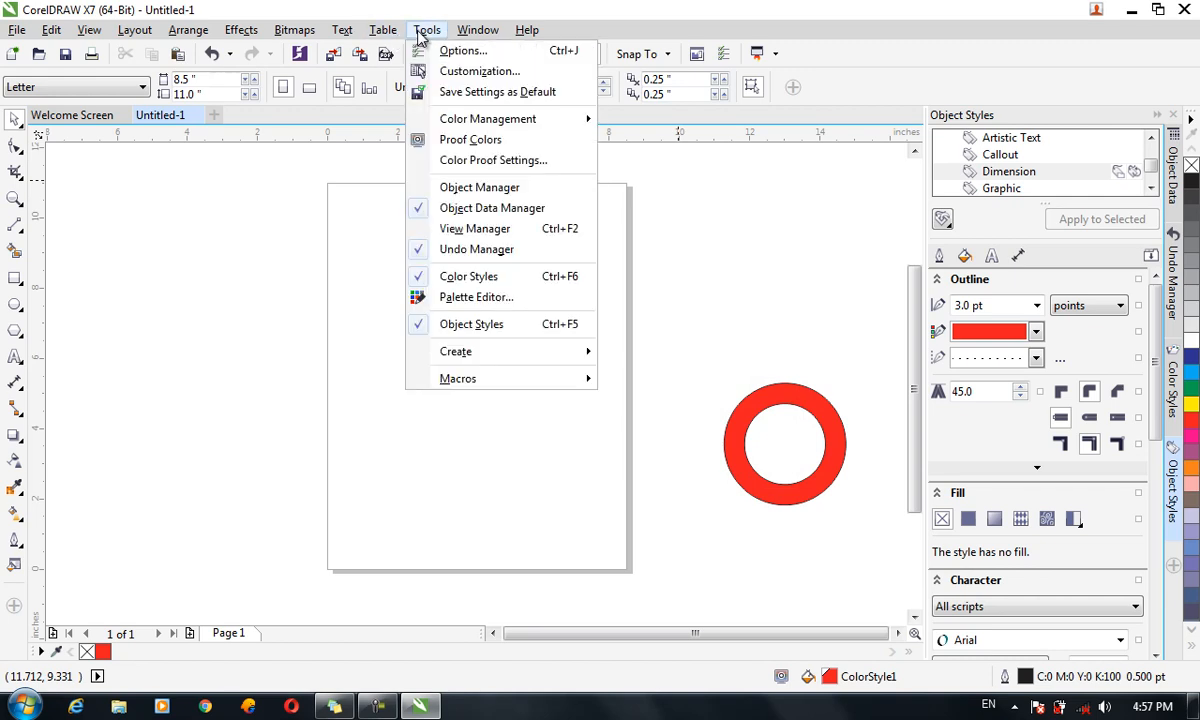
{"action": "mouse_move", "coordinate": [405, 38]}
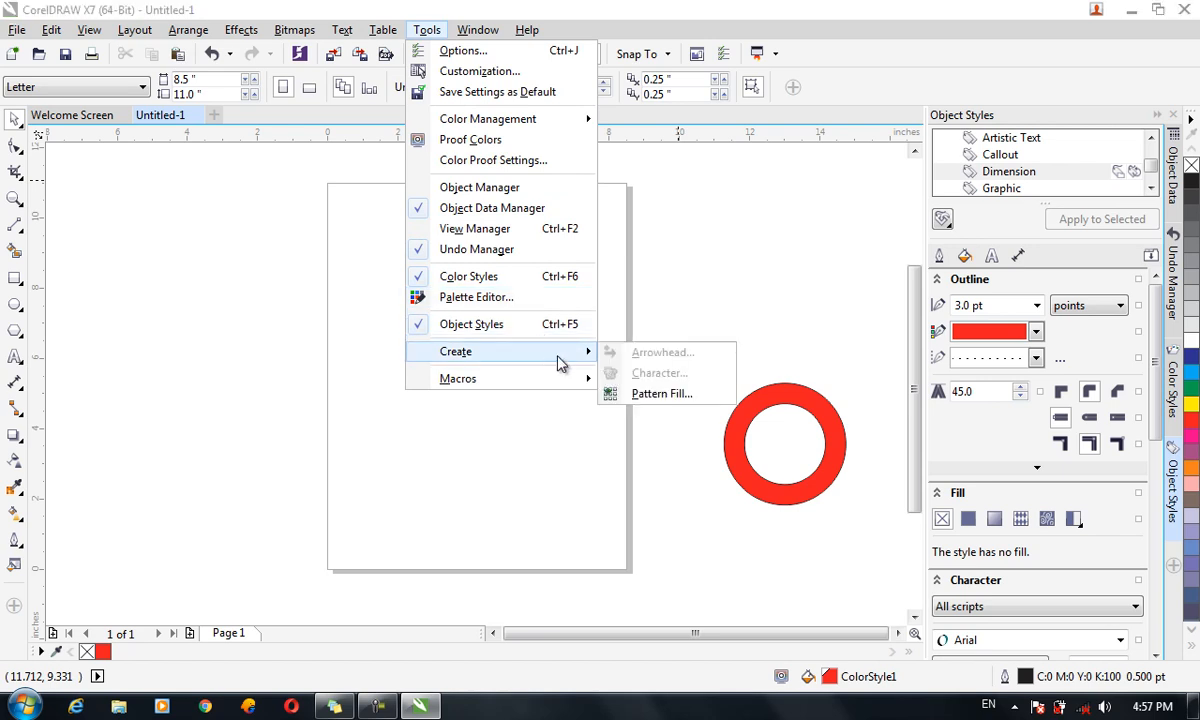
{"action": "mouse_move", "coordinate": [573, 386]}
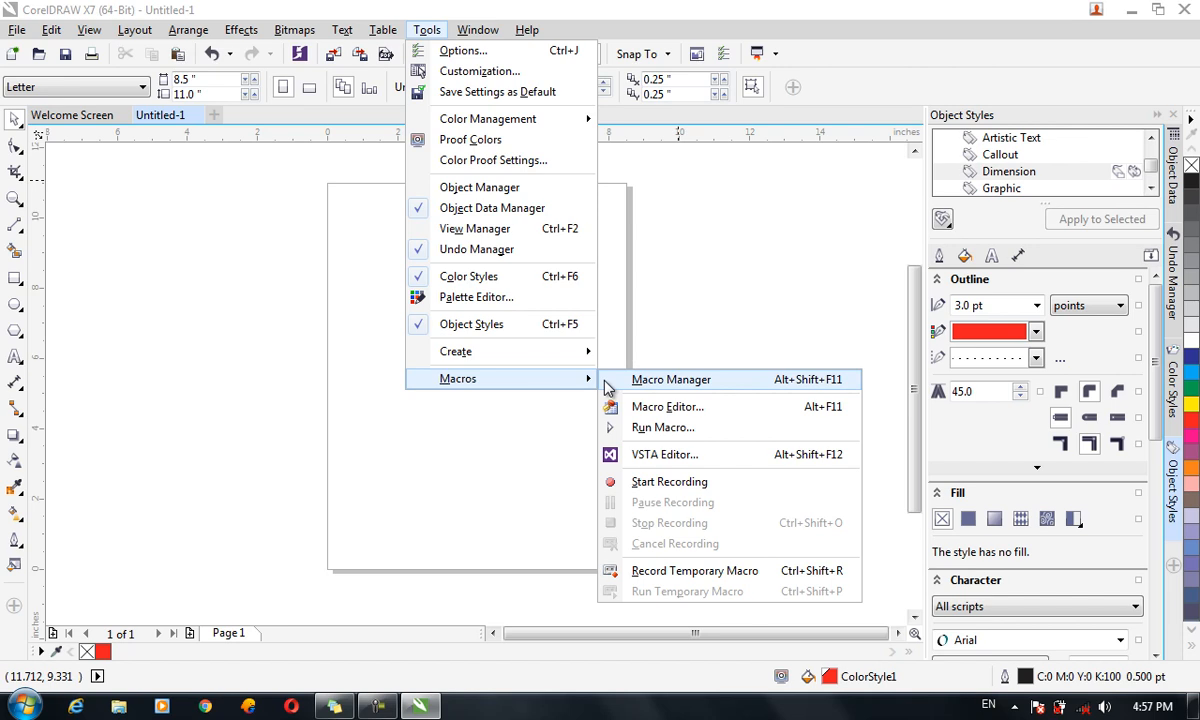
{"action": "left_click", "coordinate": [670, 484]}
{"action": "left_click", "coordinate": [531, 311]}
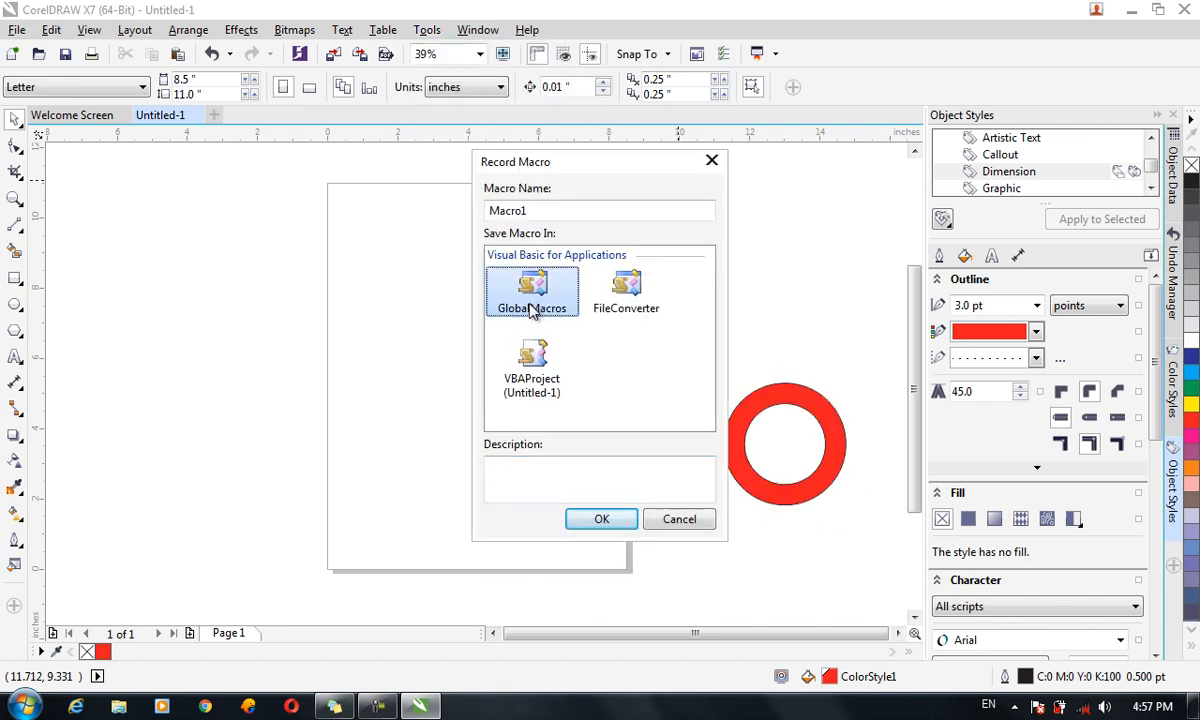
{"action": "left_click", "coordinate": [601, 520]}
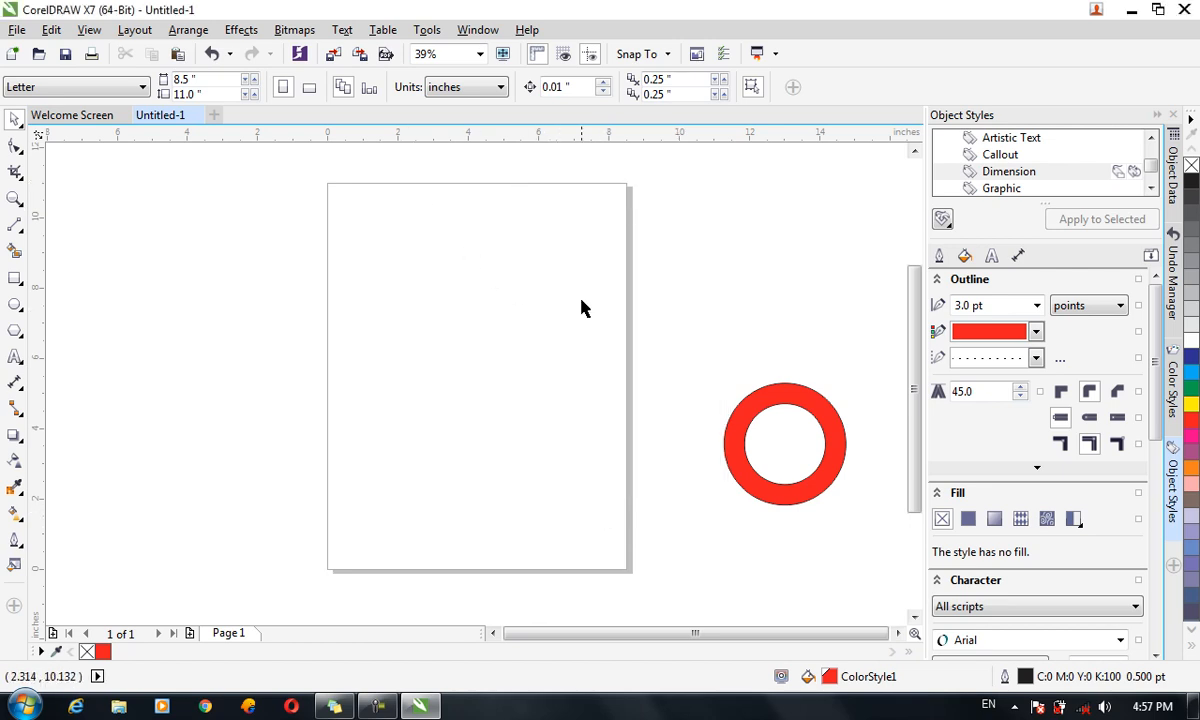
Move the ring onto the page and paste a copy below it, centered at about X 4.66, Y 2.61 inches
{"action": "left_click", "coordinate": [760, 405]}
{"action": "left_click_drag", "start_coordinate": [760, 405], "coordinate": [473, 290]}
{"action": "key", "text": "ctrl+c"}
{"action": "key", "text": "ctrl+v"}
{"action": "left_click_drag", "start_coordinate": [539, 354], "coordinate": [533, 503]}
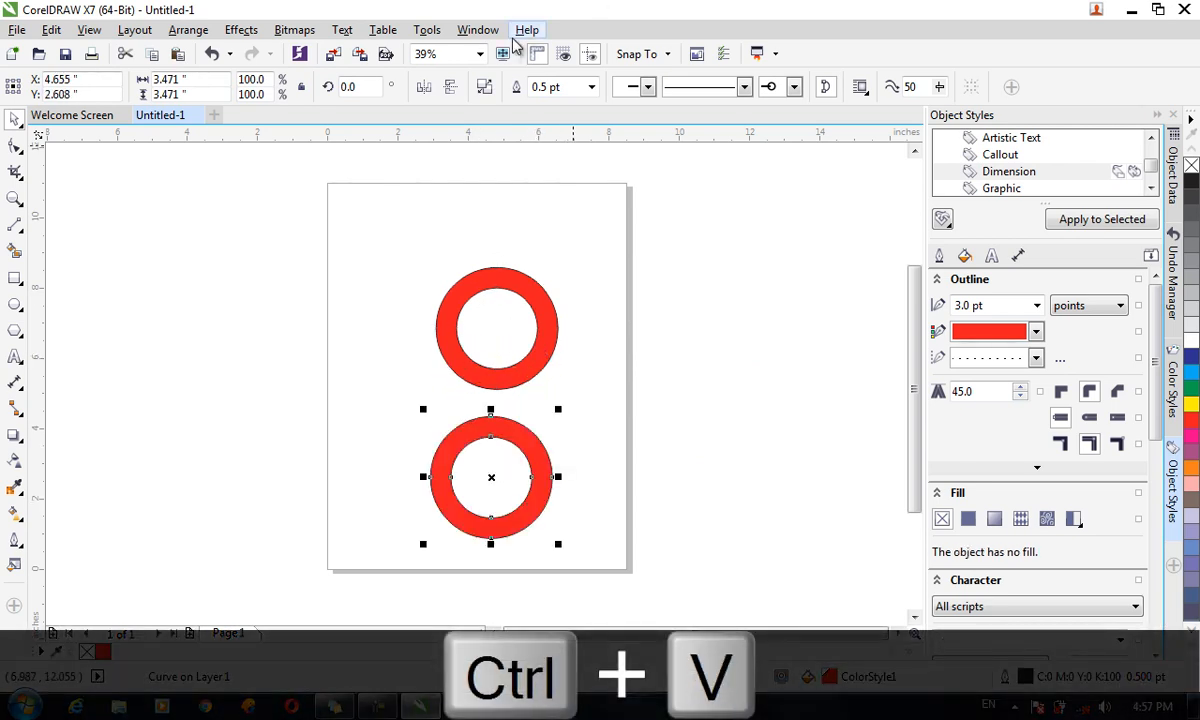
Stop recording the macro
{"action": "left_click", "coordinate": [432, 30]}
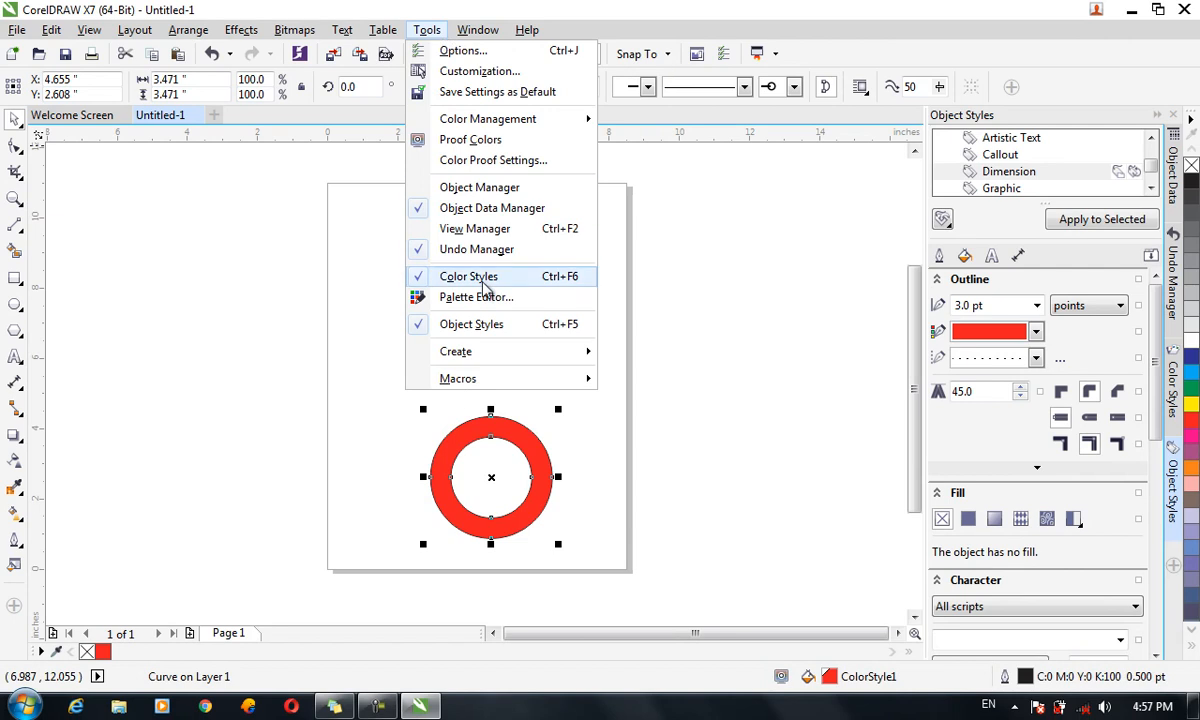
{"action": "mouse_move", "coordinate": [551, 376]}
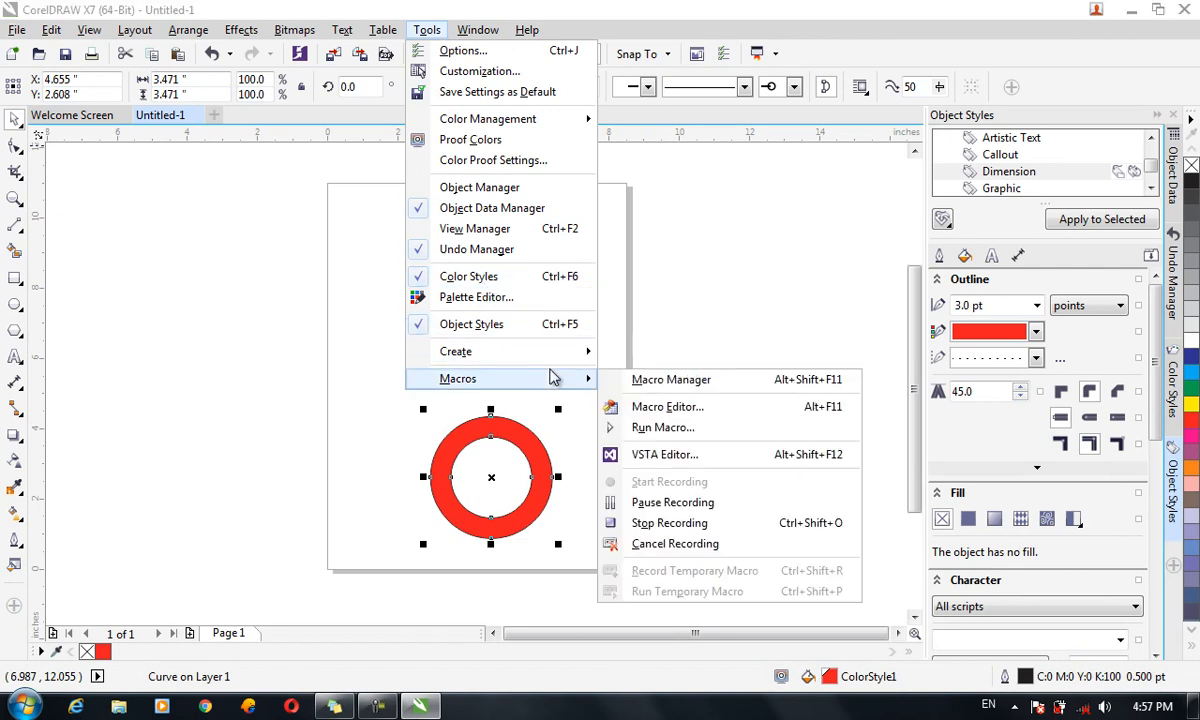
{"action": "left_click", "coordinate": [705, 523]}
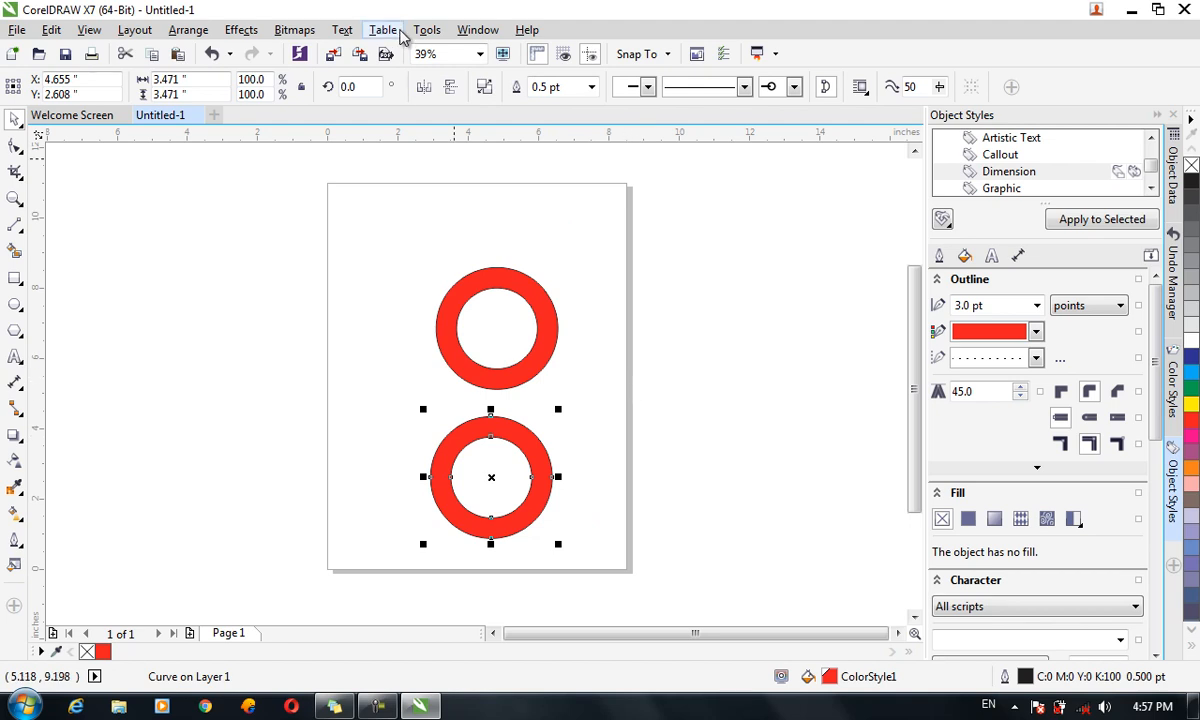
Create a macro named Ren in VBAProject (Untitled-1) that displays the message box text "Welcome to CDR"
{"action": "left_click", "coordinate": [388, 32]}
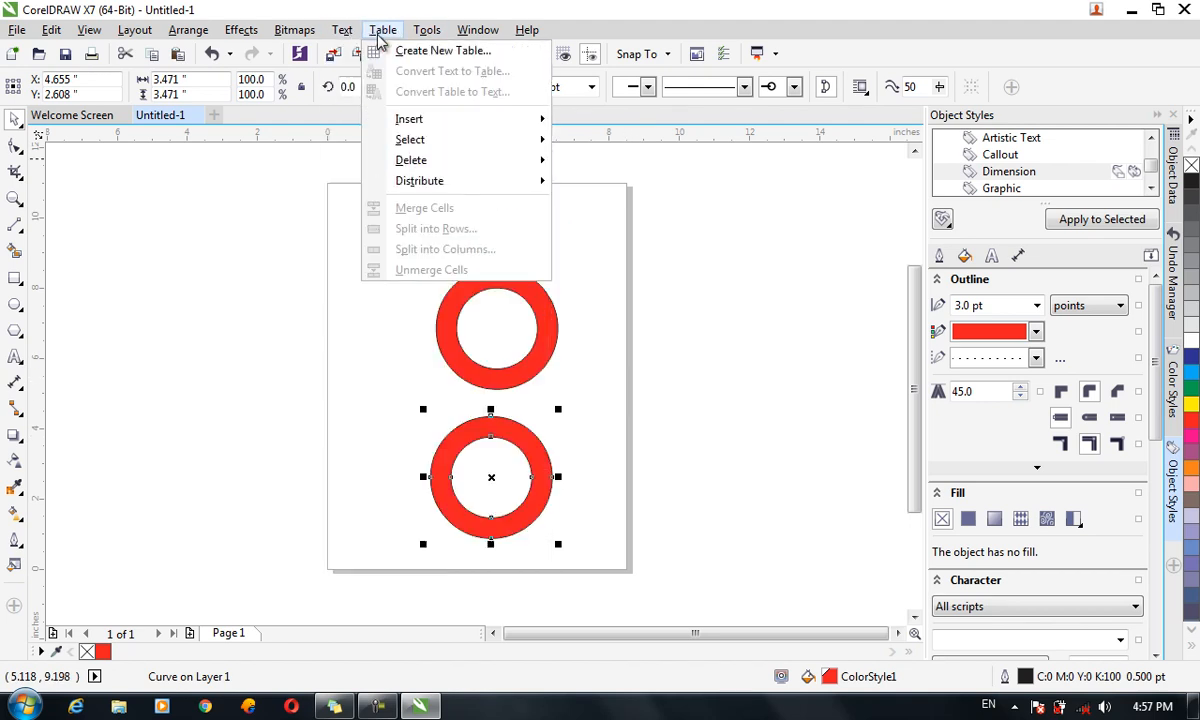
{"action": "mouse_move", "coordinate": [427, 30]}
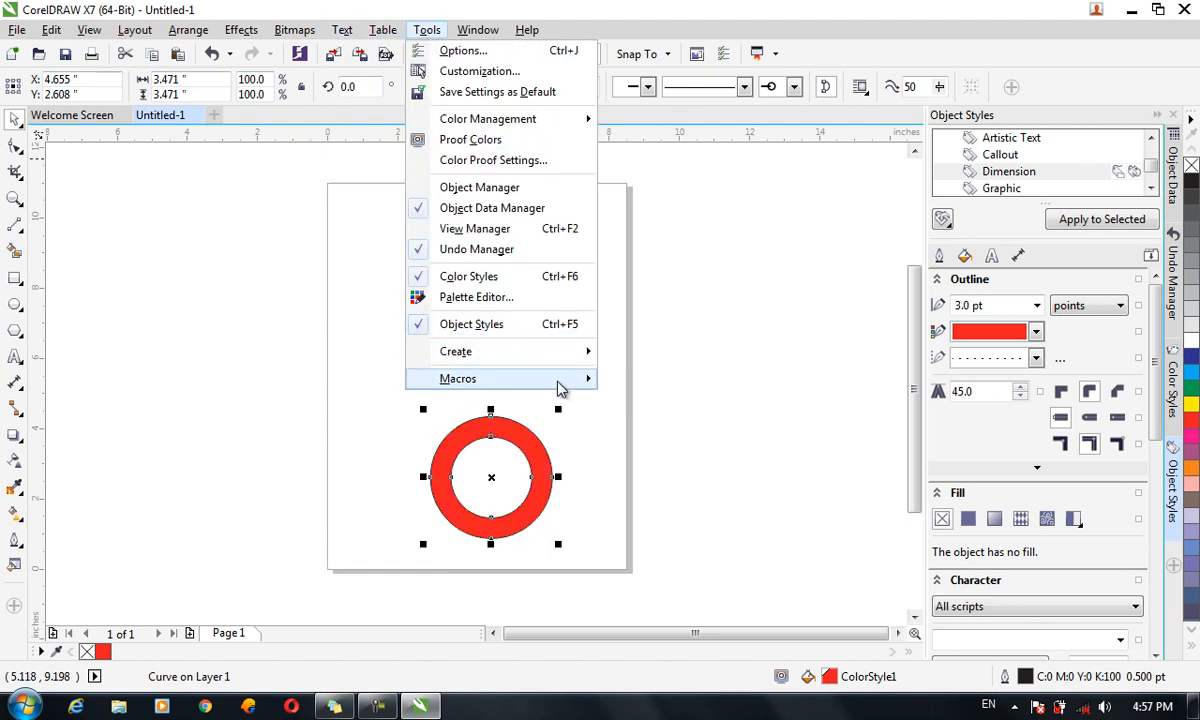
{"action": "mouse_move", "coordinate": [560, 388]}
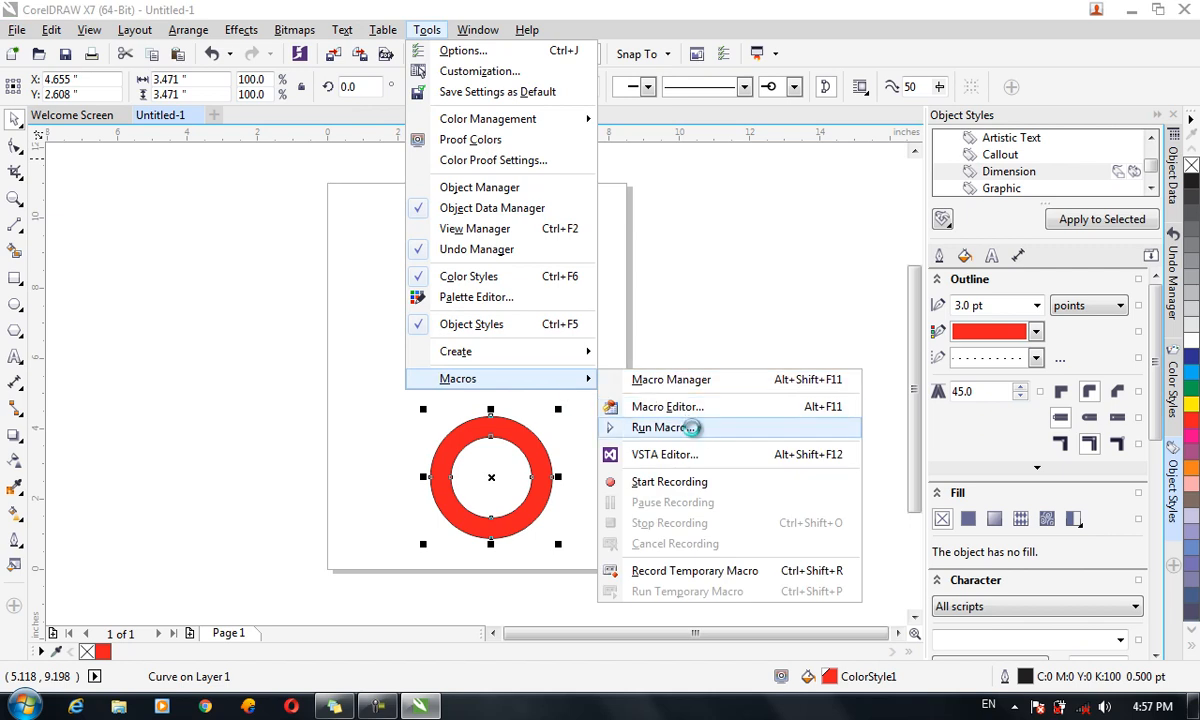
{"action": "left_click", "coordinate": [694, 430]}
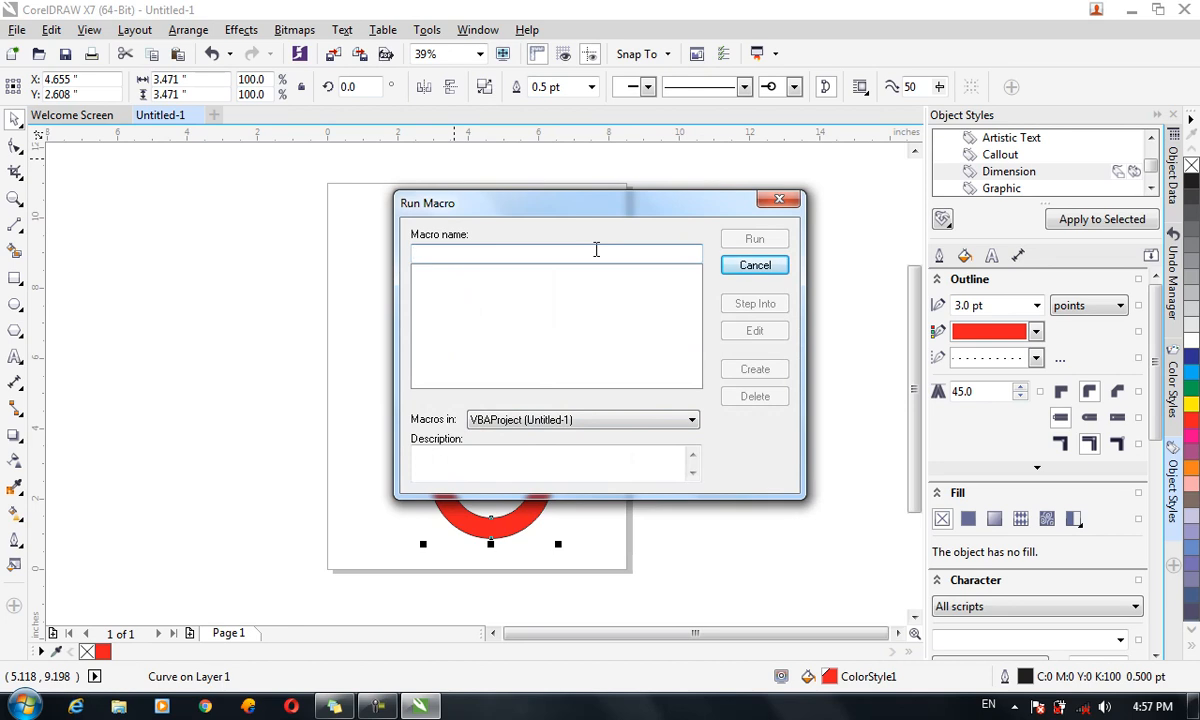
{"action": "type", "text": "Ren"}
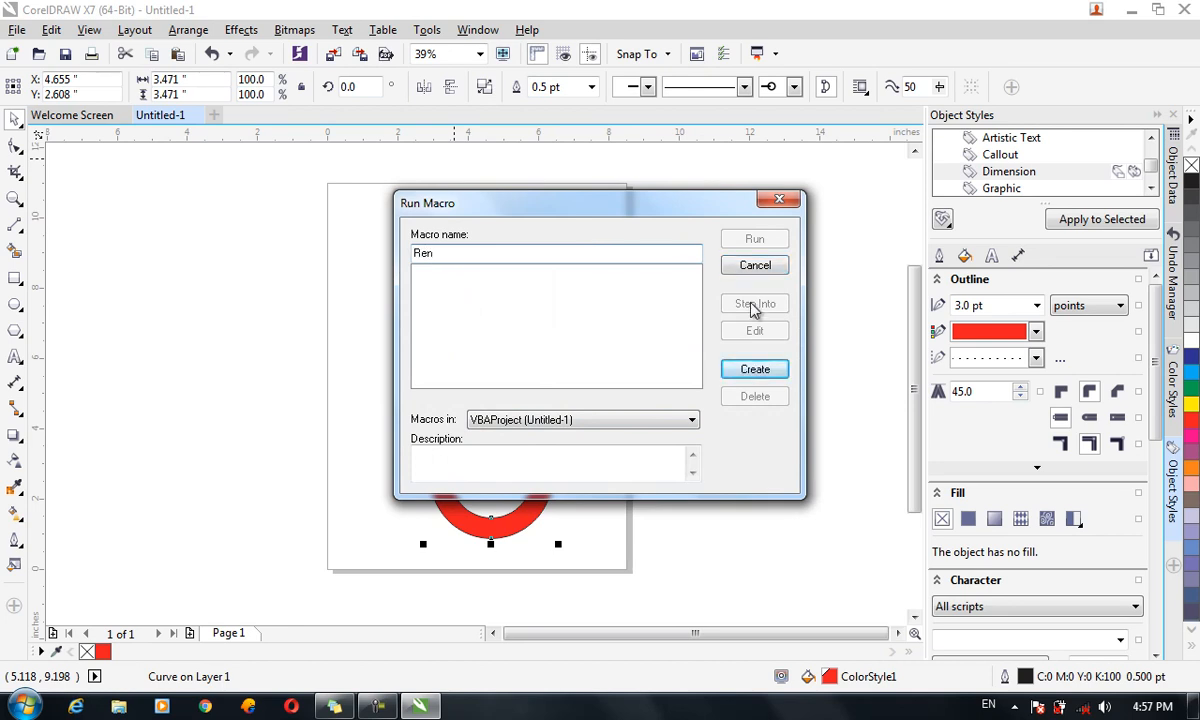
{"action": "left_click", "coordinate": [757, 366]}
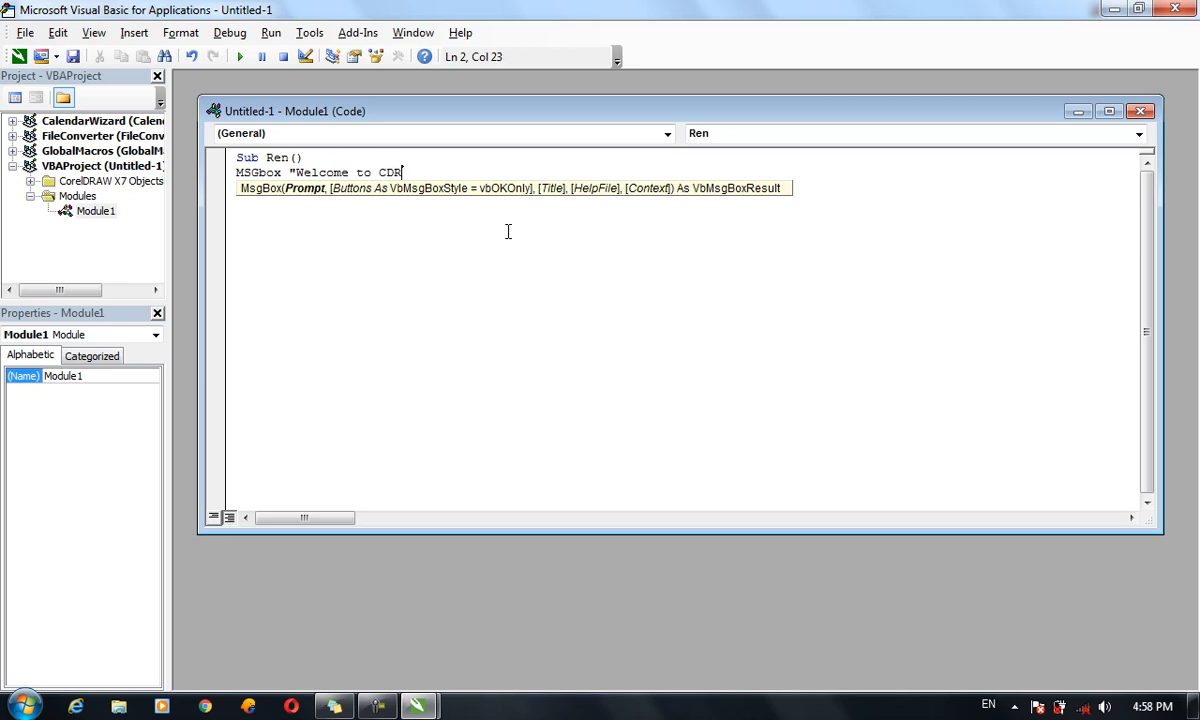
Save the drawing with its embedded VBA project as Untitled-1.cdr in Documents, replacing the existing file, and deselect the lower ring
{"action": "key", "text": "ctrl+s"}
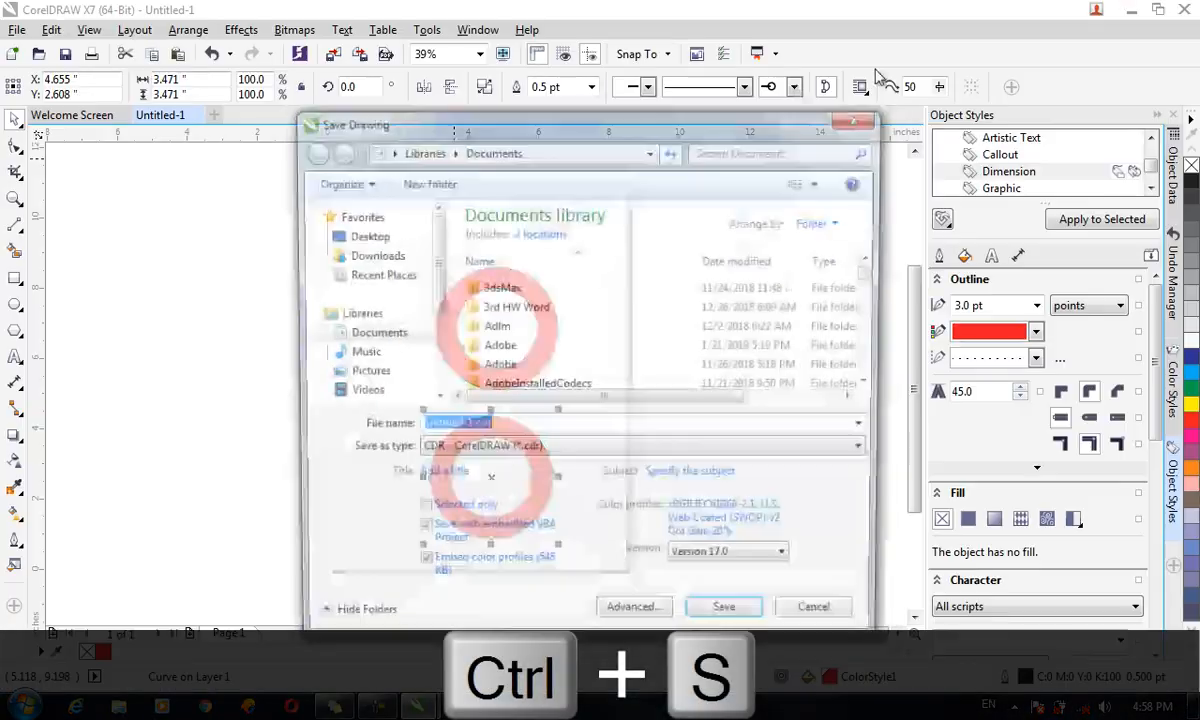
{"action": "left_click", "coordinate": [730, 619]}
{"action": "left_click", "coordinate": [646, 357]}
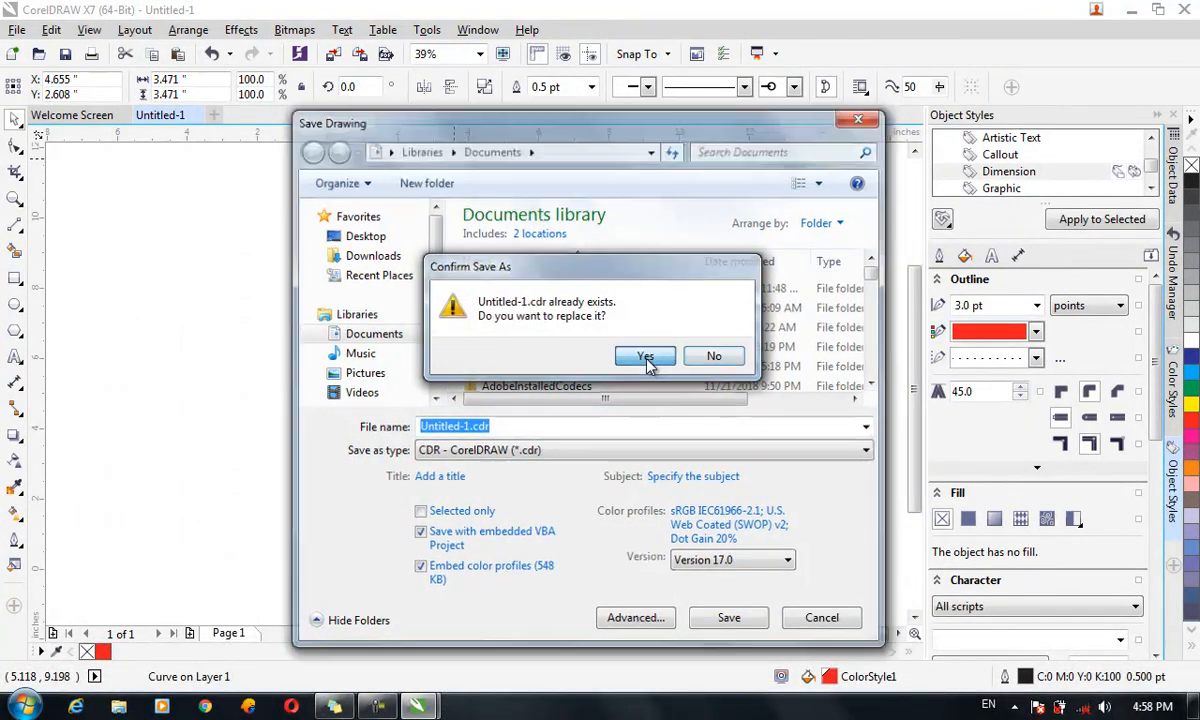
{"action": "key", "text": "alt+F11"}
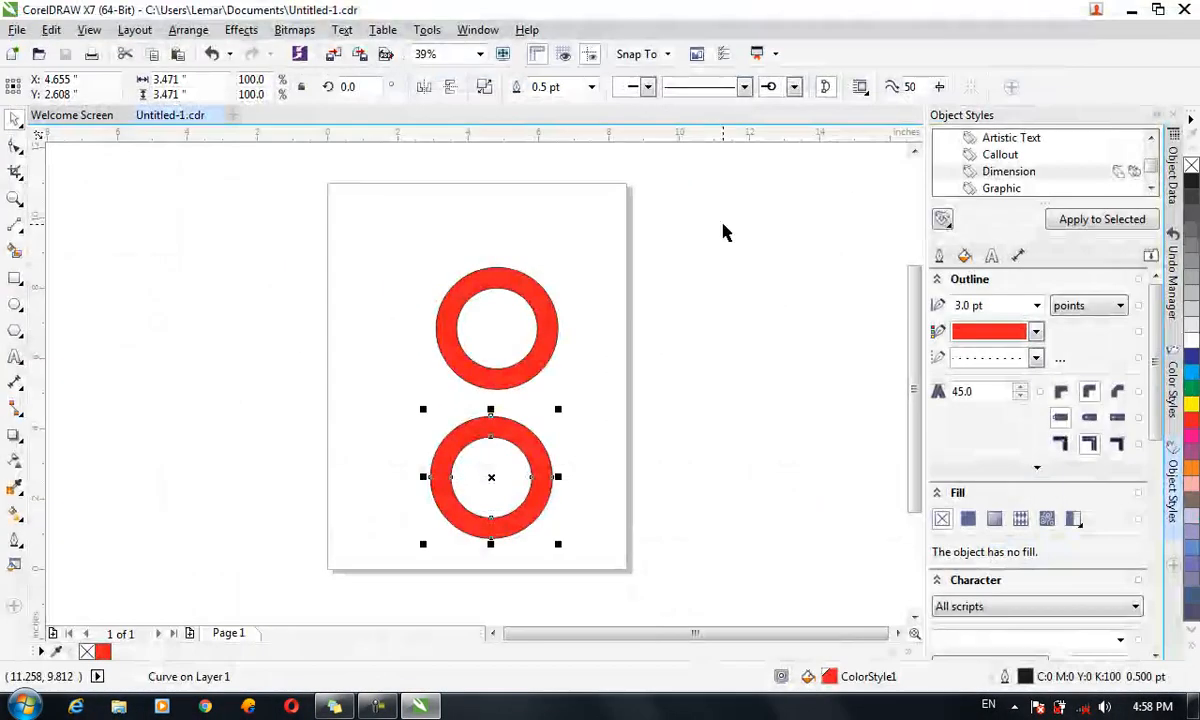
{"action": "left_click", "coordinate": [201, 389]}
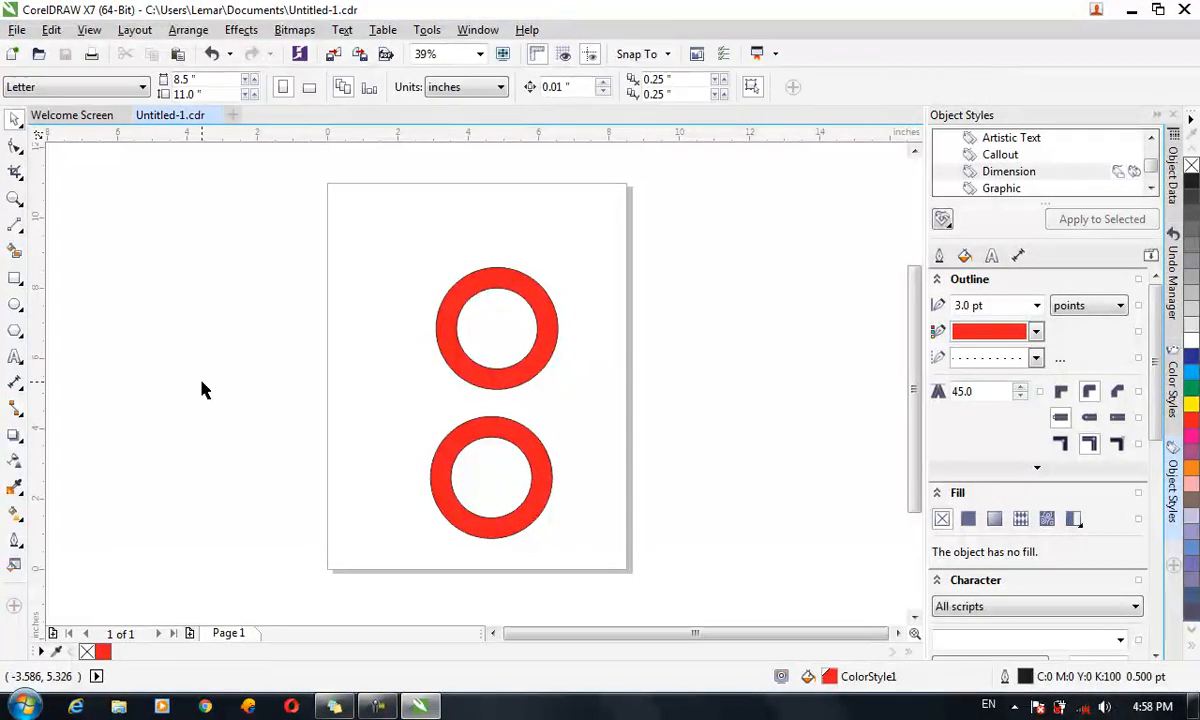
Run the Module1.Ren macro from VBAProject (Untitled-1) and dismiss its message box
{"action": "left_click", "coordinate": [342, 29]}
{"action": "mouse_move", "coordinate": [428, 30]}
{"action": "mouse_move", "coordinate": [470, 32]}
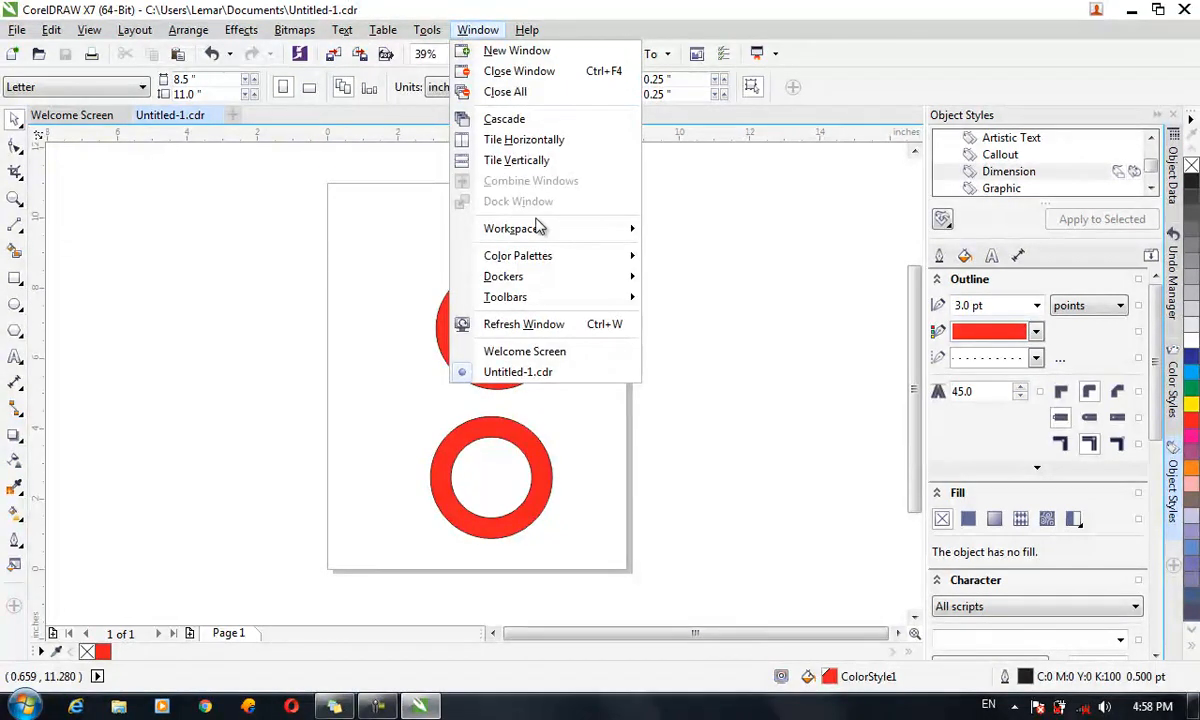
{"action": "mouse_move", "coordinate": [594, 305]}
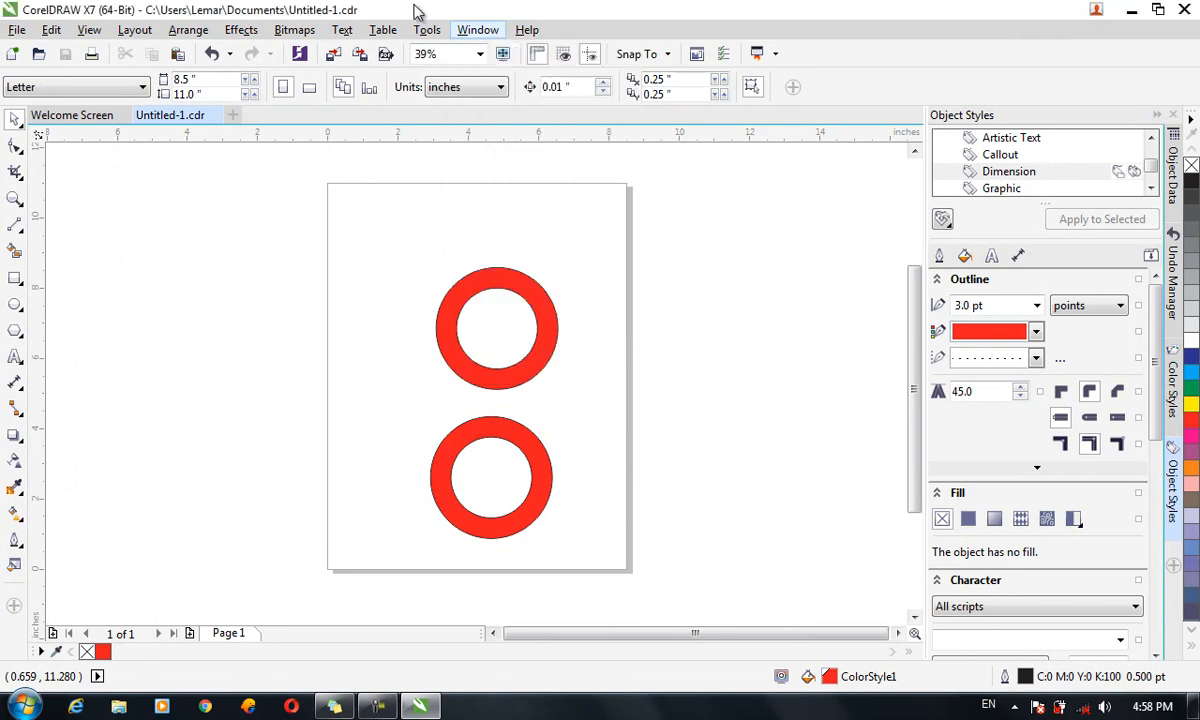
{"action": "mouse_move", "coordinate": [557, 385]}
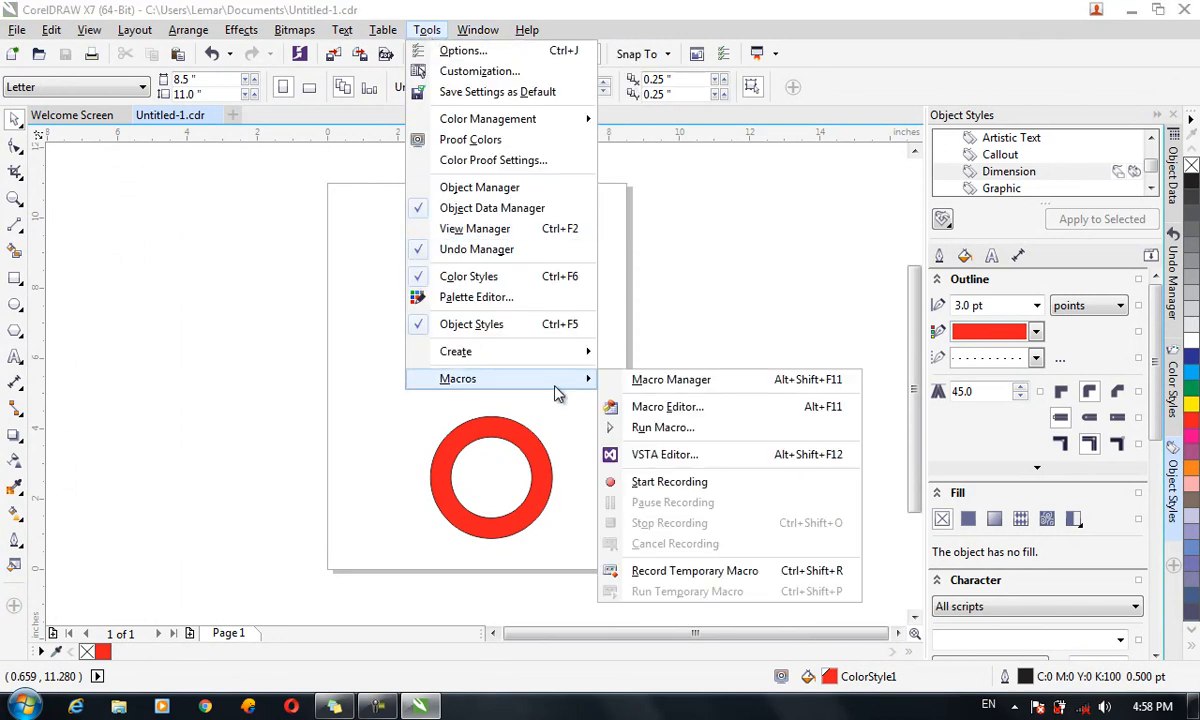
{"action": "left_click", "coordinate": [652, 428]}
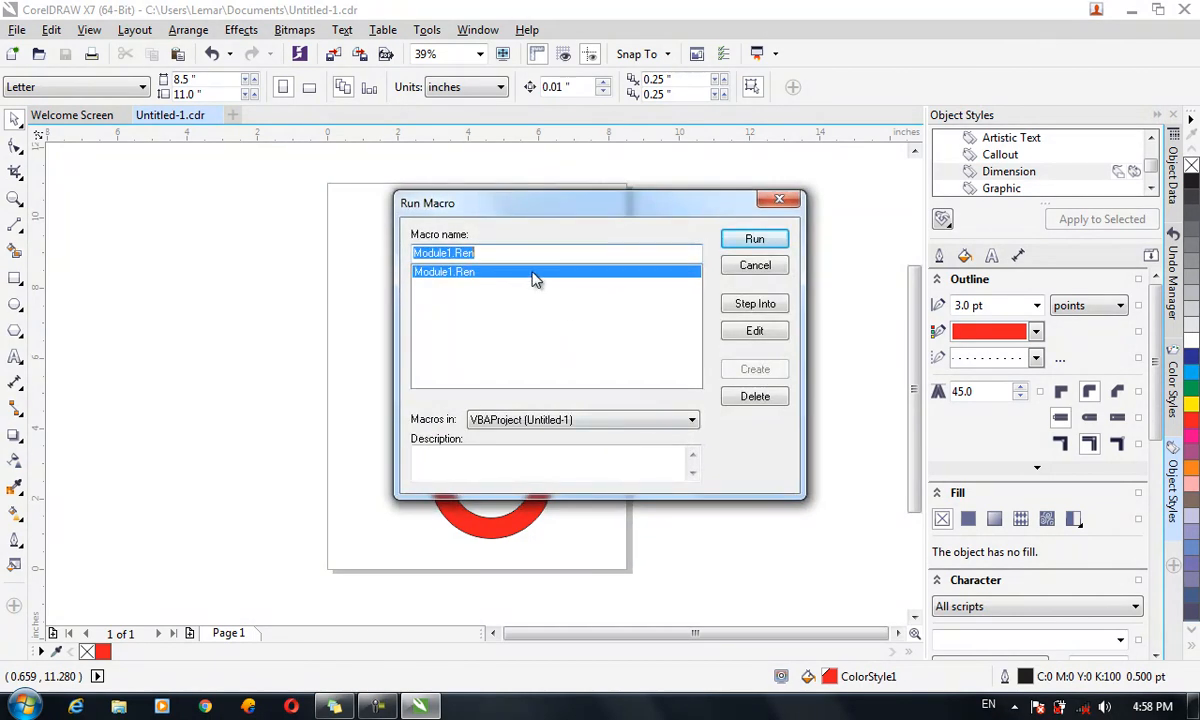
{"action": "left_click", "coordinate": [750, 242]}
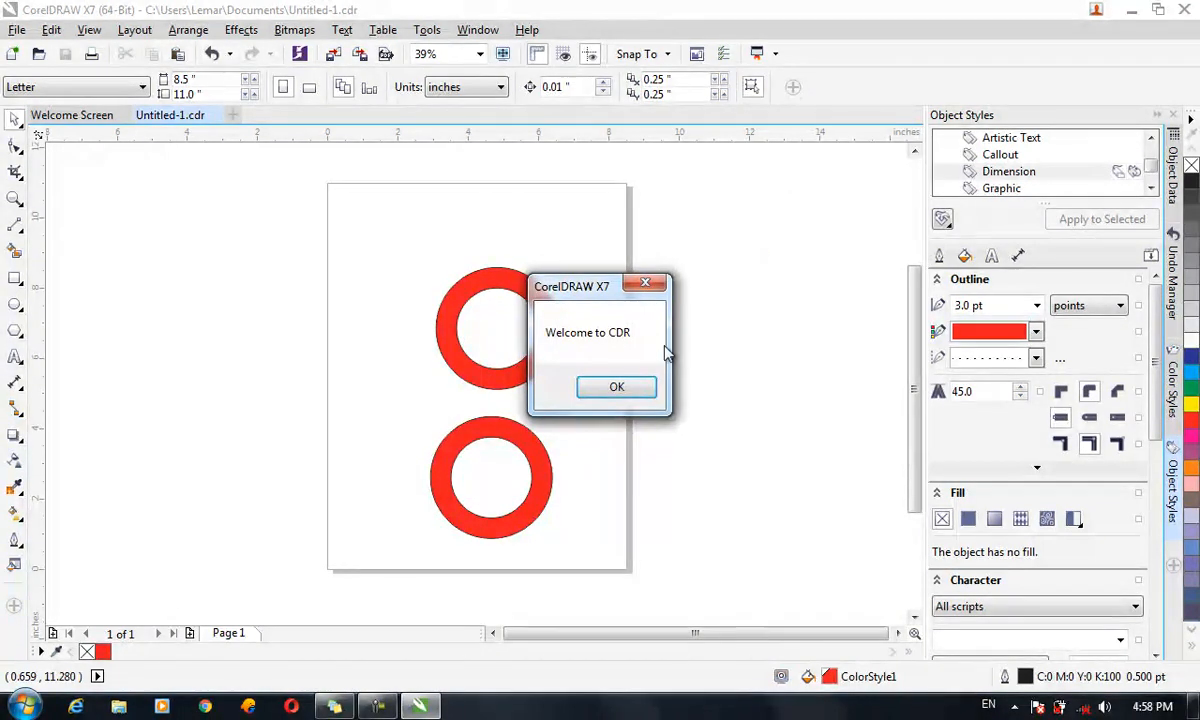
{"action": "left_click", "coordinate": [612, 390]}
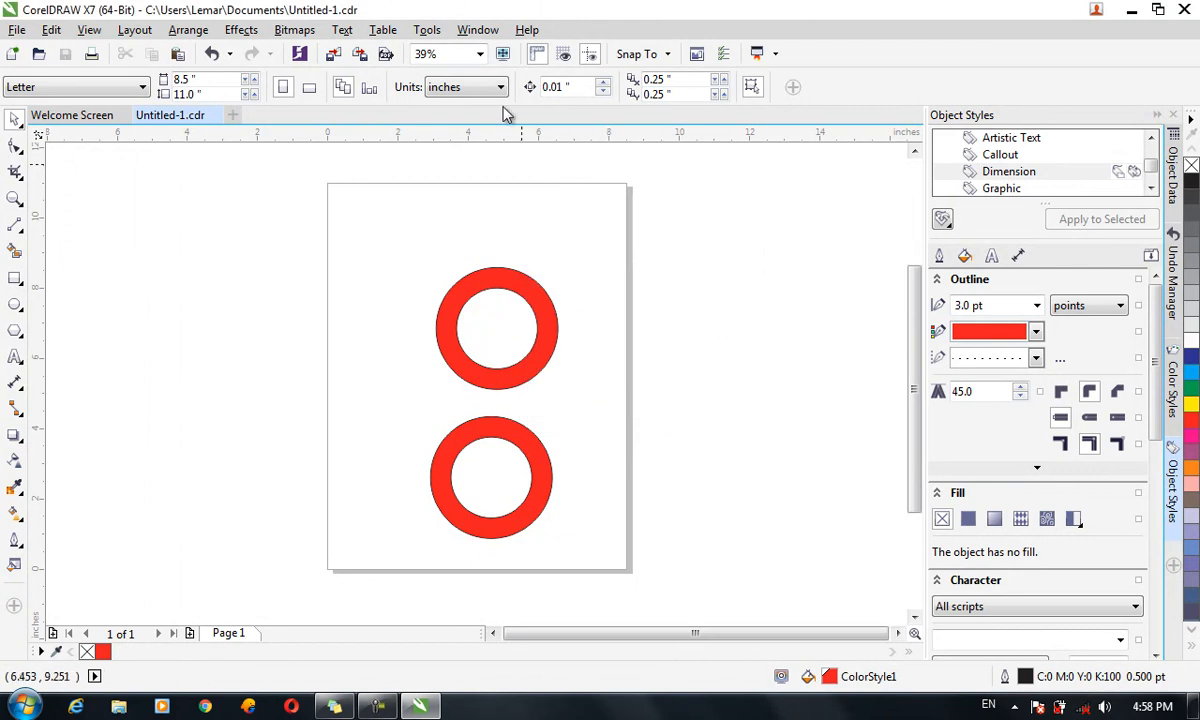
Open a second window of the Untitled-1.cdr drawing and close it again
{"action": "left_click", "coordinate": [342, 30]}
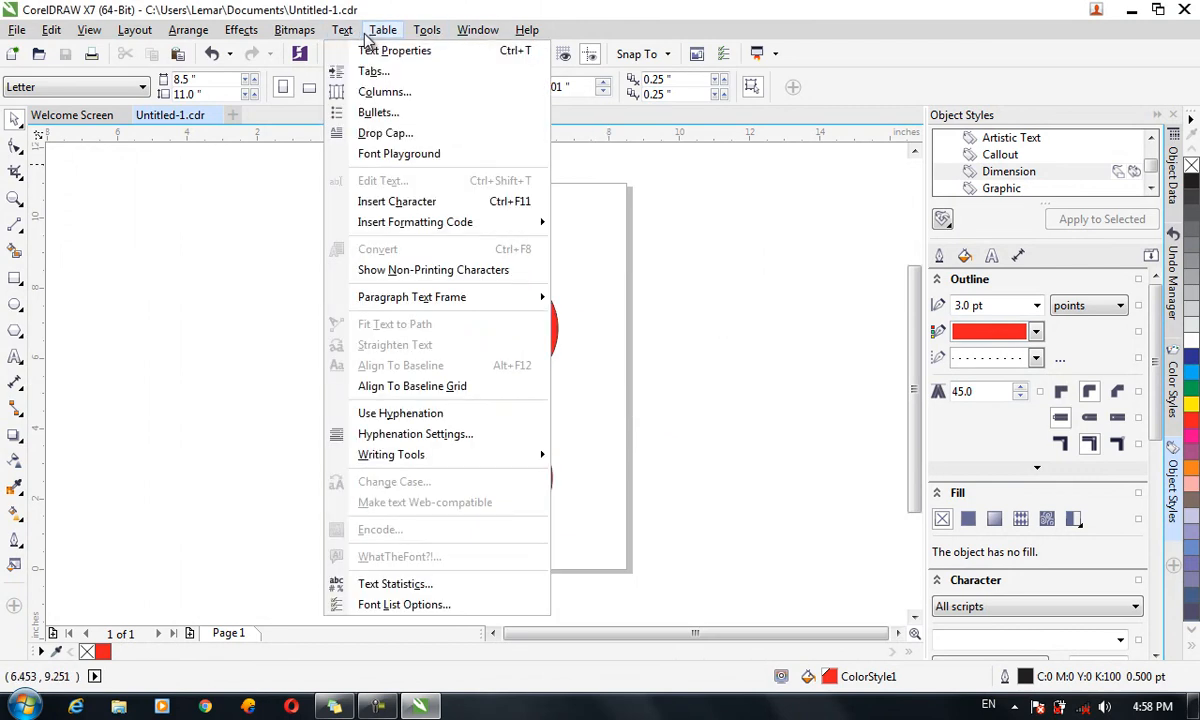
{"action": "left_click", "coordinate": [430, 30]}
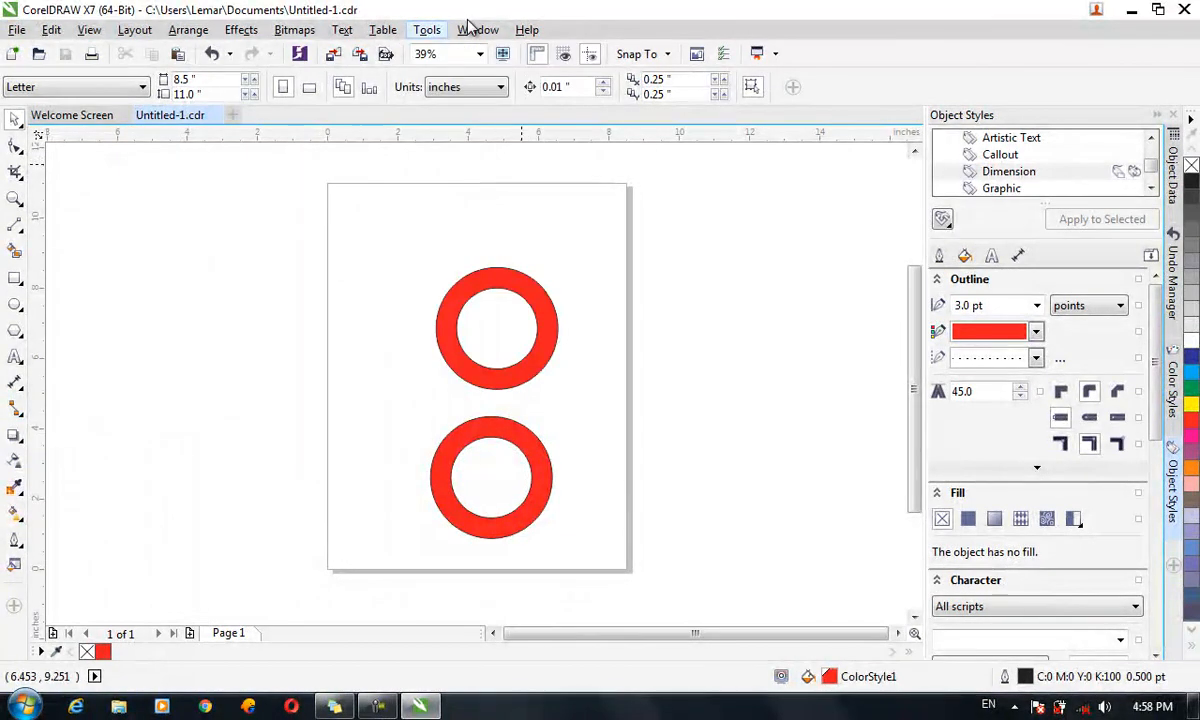
{"action": "left_click", "coordinate": [476, 30]}
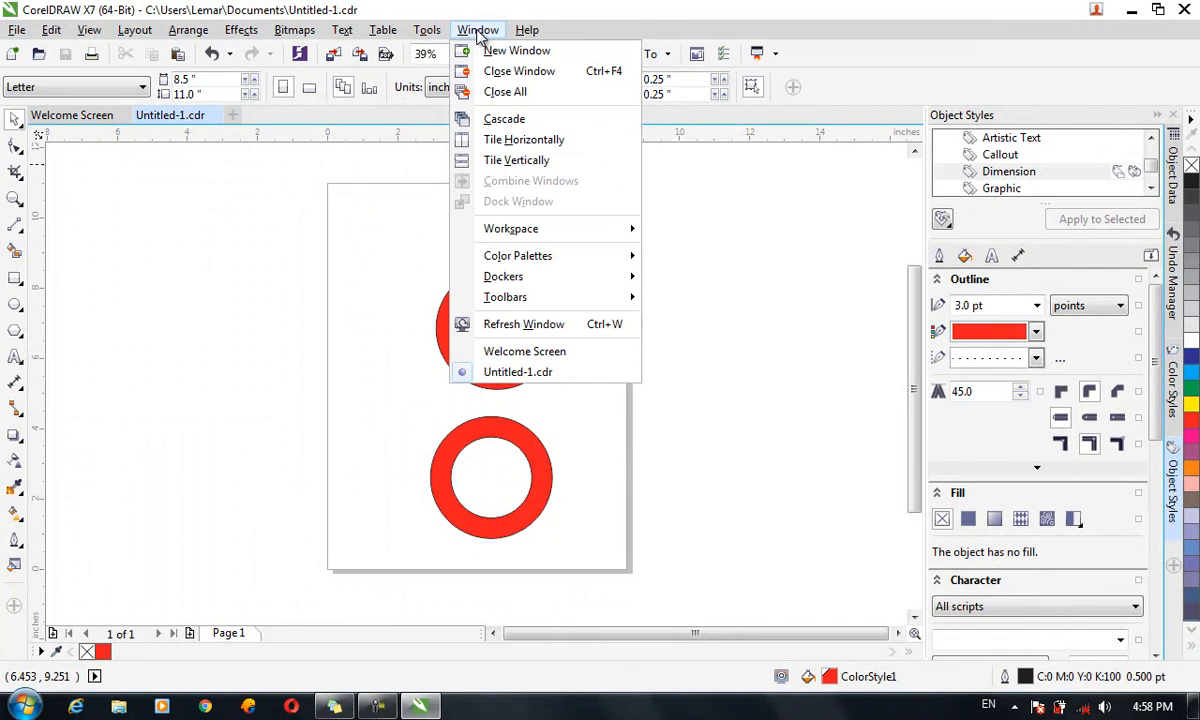
{"action": "left_click", "coordinate": [492, 51]}
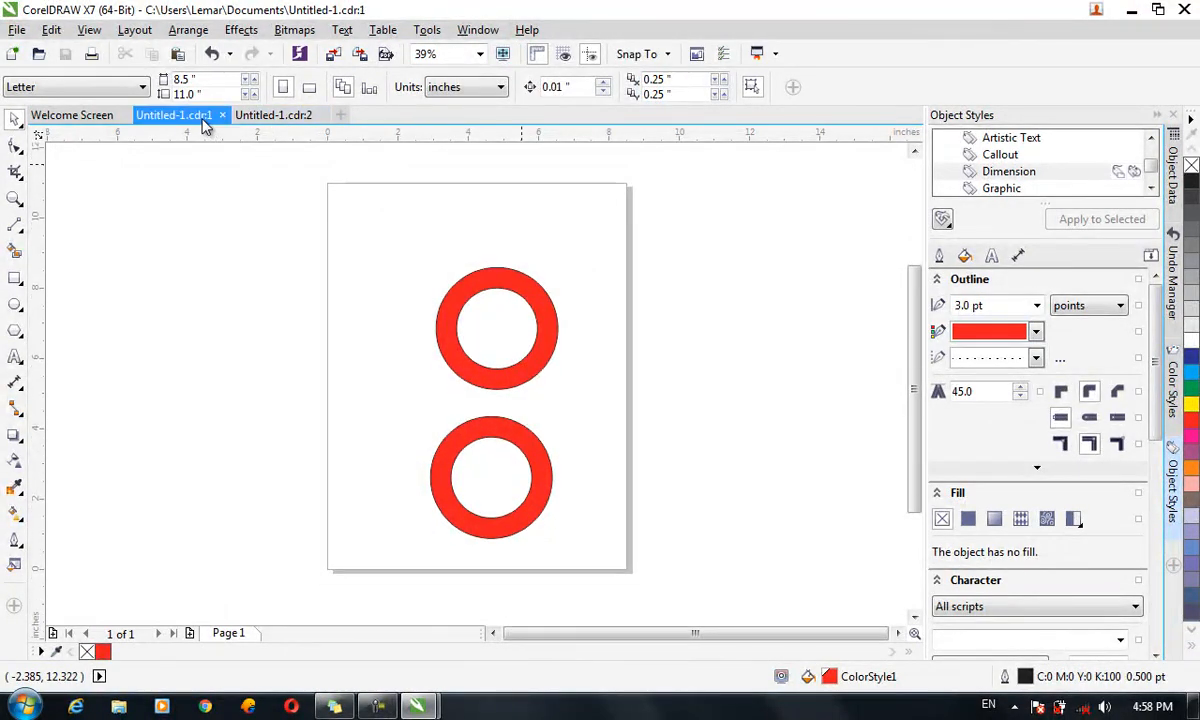
{"action": "left_click", "coordinate": [260, 117]}
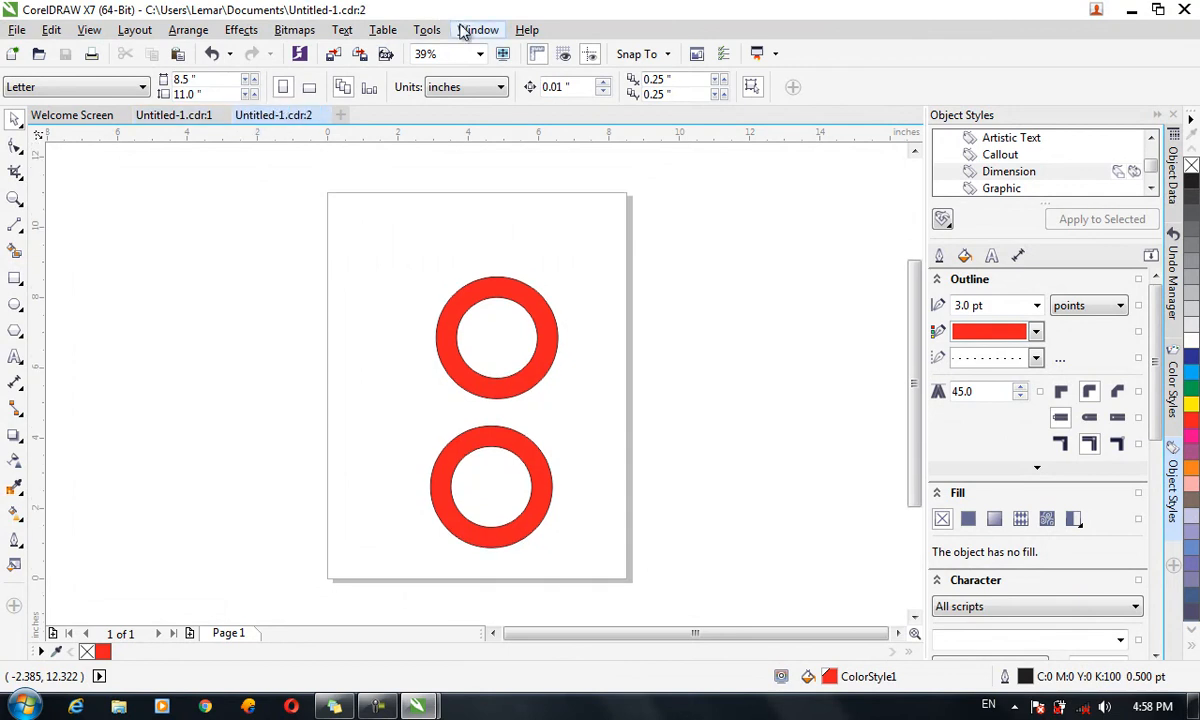
{"action": "left_click", "coordinate": [465, 32]}
{"action": "left_click", "coordinate": [525, 73]}
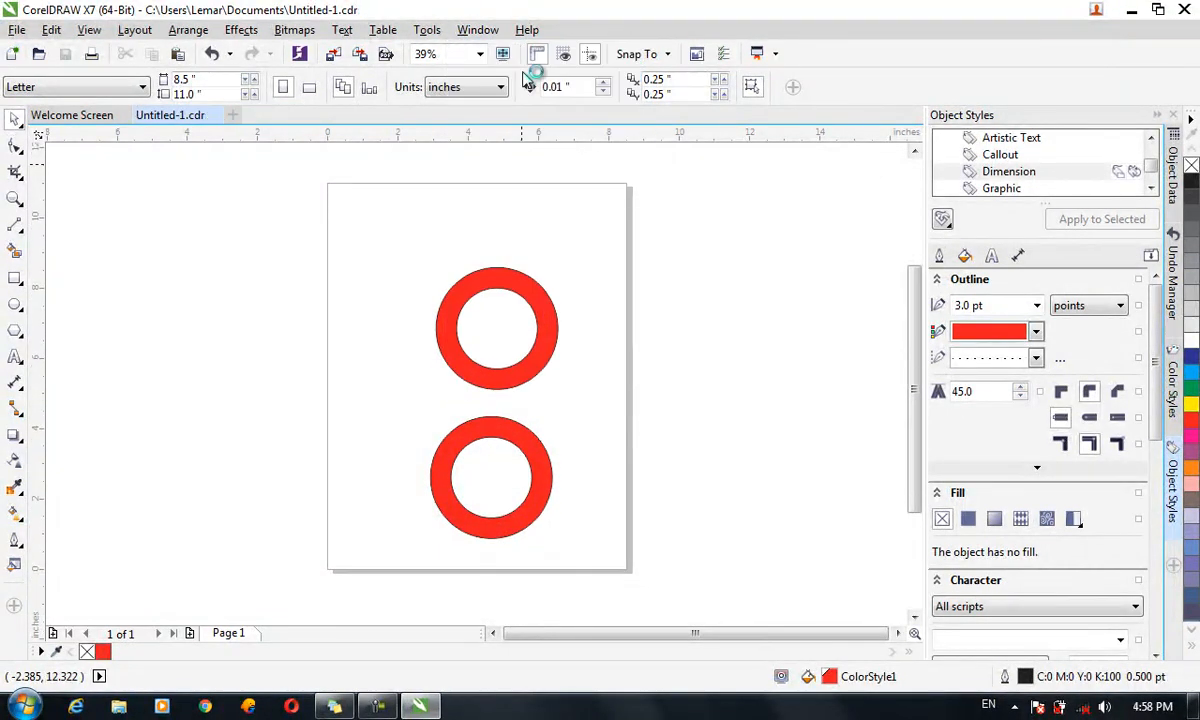
Close all open documents and reopen the recent file Untitled-1.cdr with macros enabled
{"action": "left_click", "coordinate": [476, 30]}
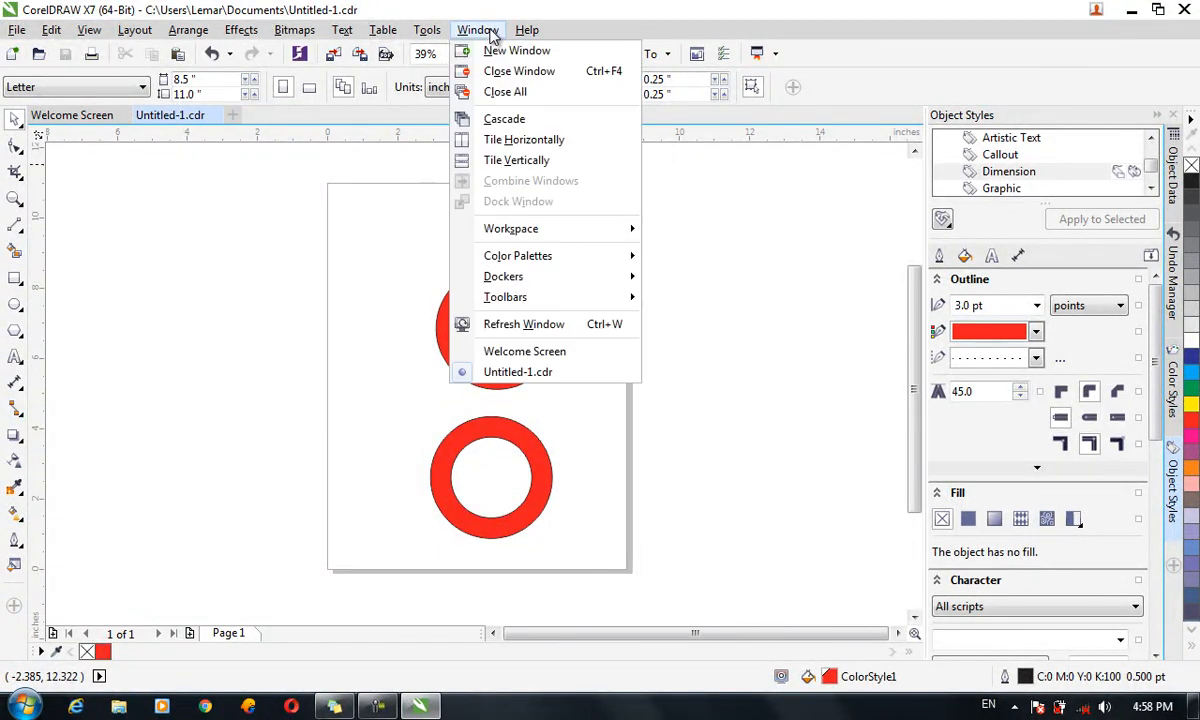
{"action": "left_click", "coordinate": [522, 92]}
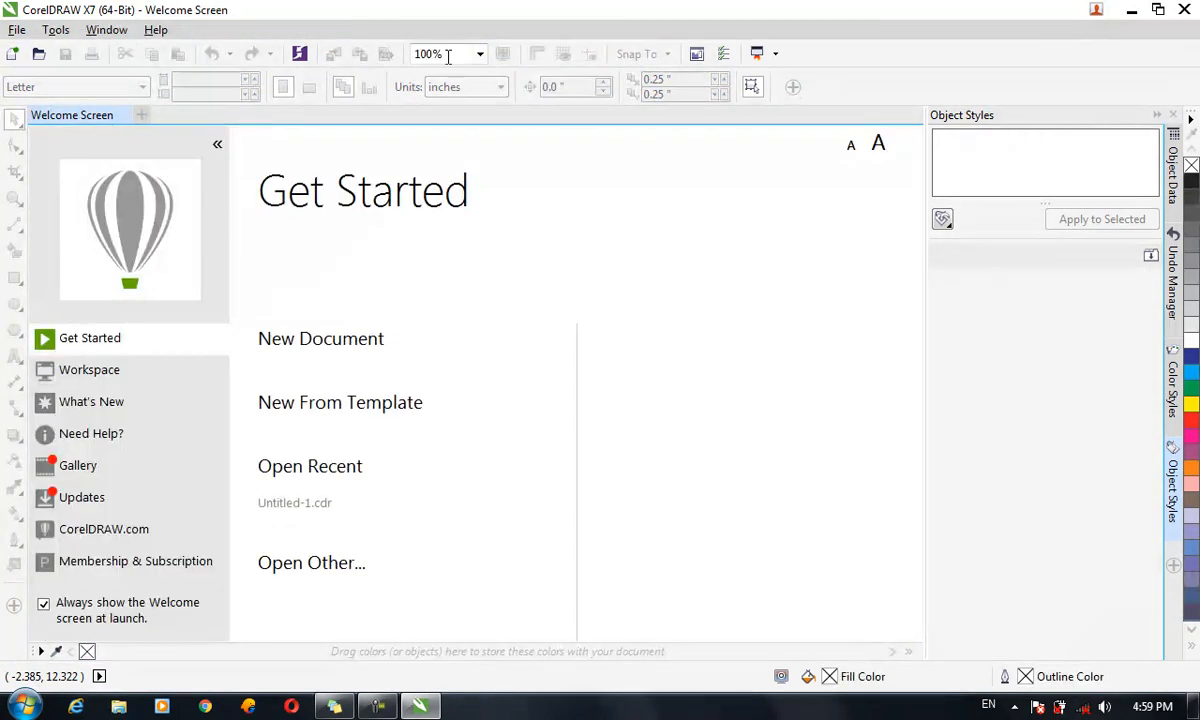
{"action": "left_click", "coordinate": [314, 502]}
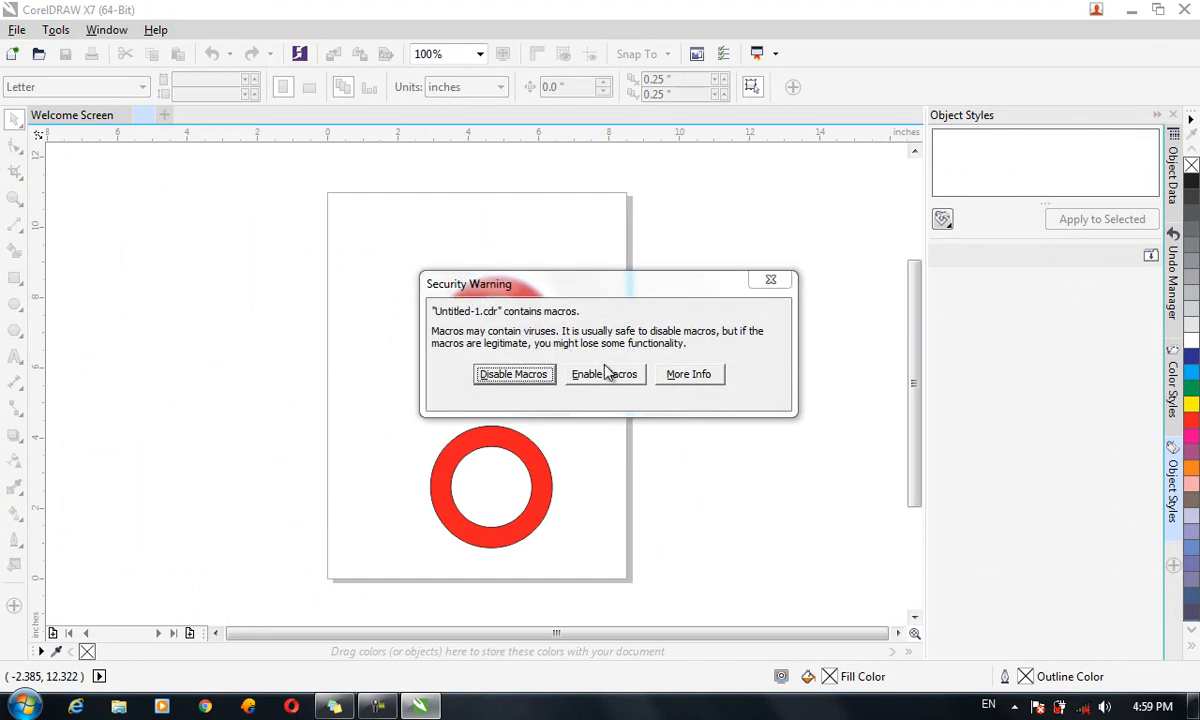
{"action": "left_click", "coordinate": [613, 385]}
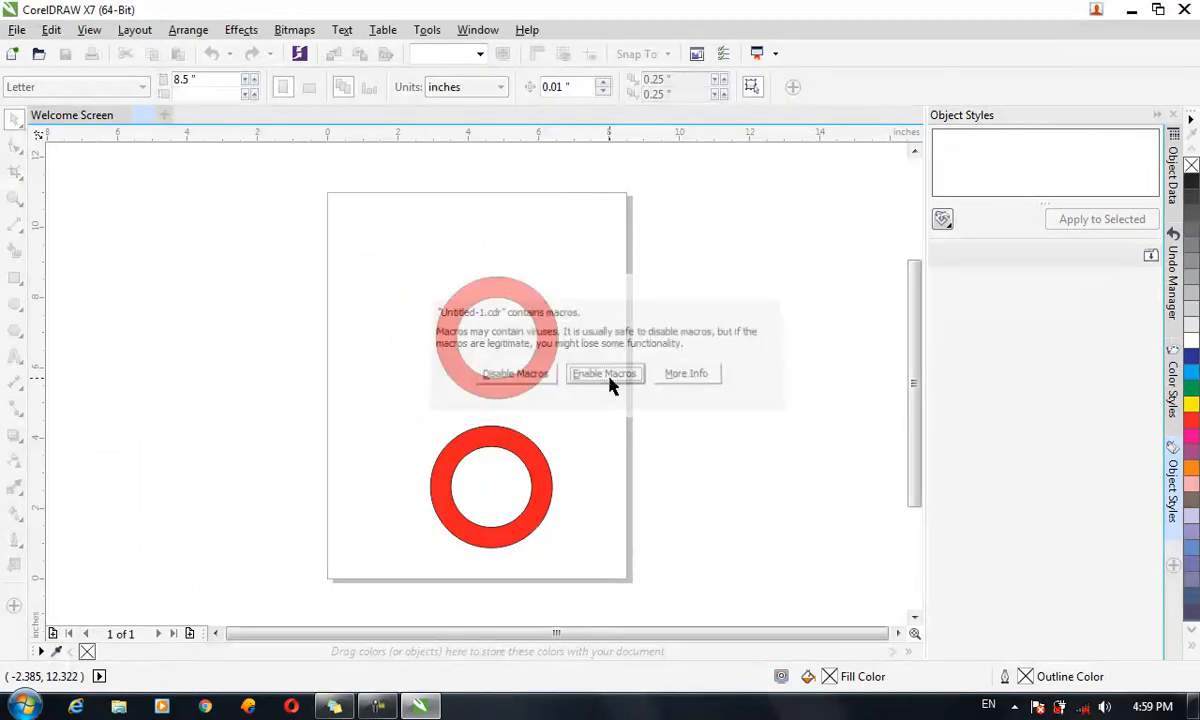
Cascade the document windows, then maximize and dock them back into the tabbed view
{"action": "left_click", "coordinate": [476, 32]}
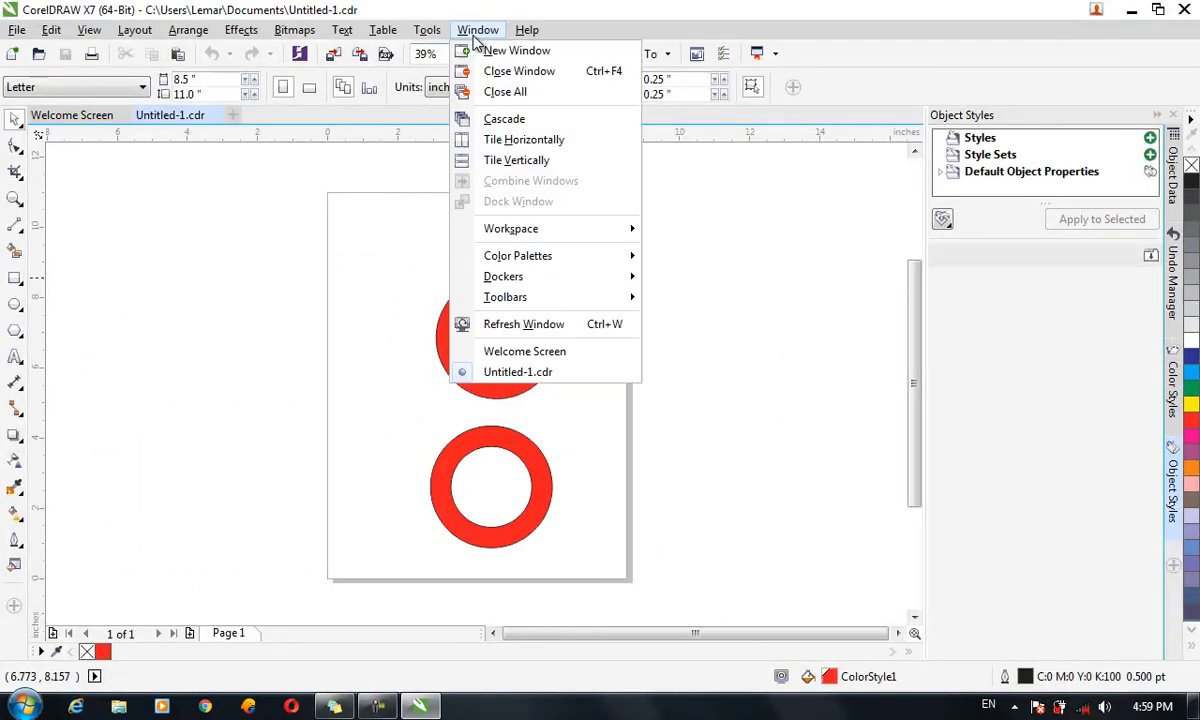
{"action": "left_click", "coordinate": [505, 119]}
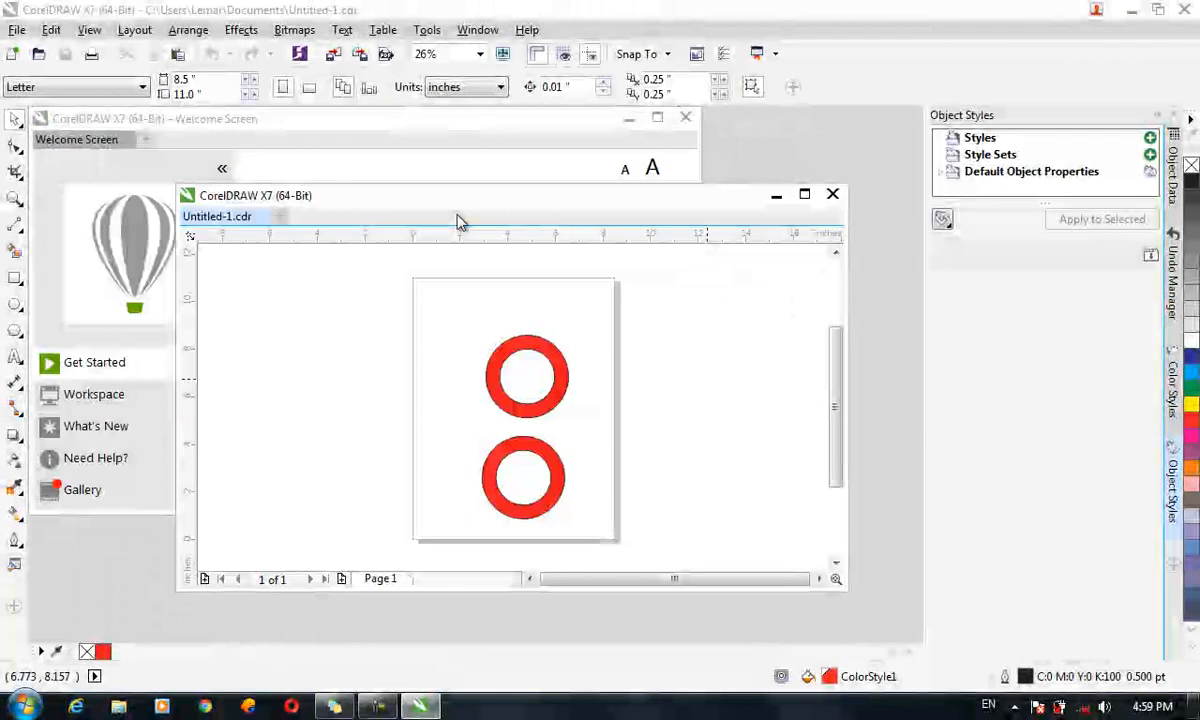
{"action": "left_click", "coordinate": [477, 30]}
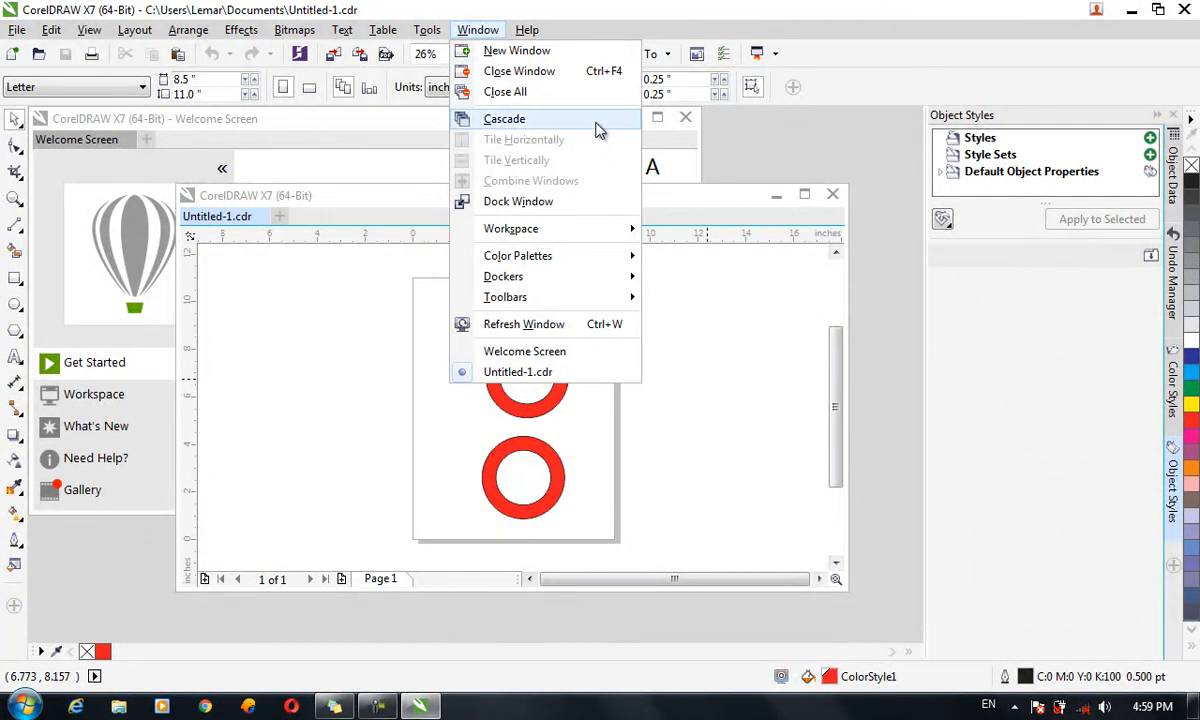
{"action": "left_click", "coordinate": [805, 195]}
{"action": "left_click", "coordinate": [805, 195]}
{"action": "left_click_drag", "start_coordinate": [625, 20], "coordinate": [615, 145]}
{"action": "mouse_move", "coordinate": [461, 130]}
{"action": "left_mouse_down"}
{"action": "mouse_move", "coordinate": [485, 110]}
{"action": "mouse_move", "coordinate": [464, 112]}
{"action": "left_mouse_up"}
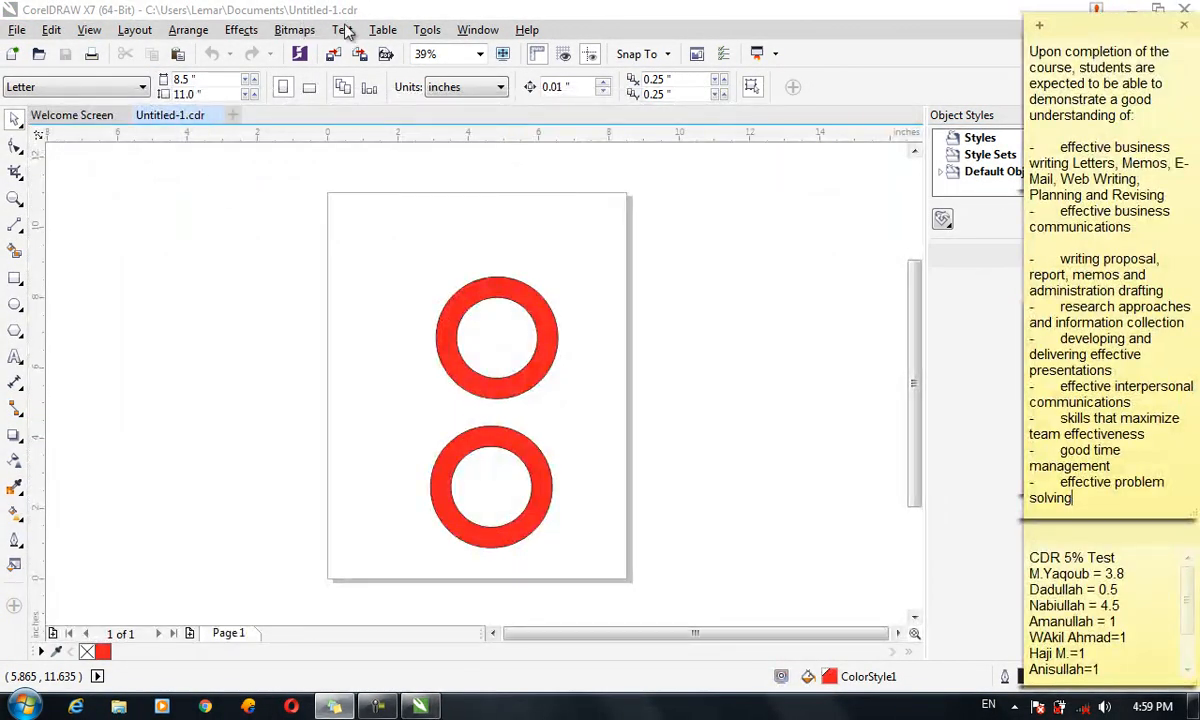
Open three additional windows of the Untitled-1.cdr drawing, closing the help browser window that opens by accident
{"action": "left_click", "coordinate": [470, 31]}
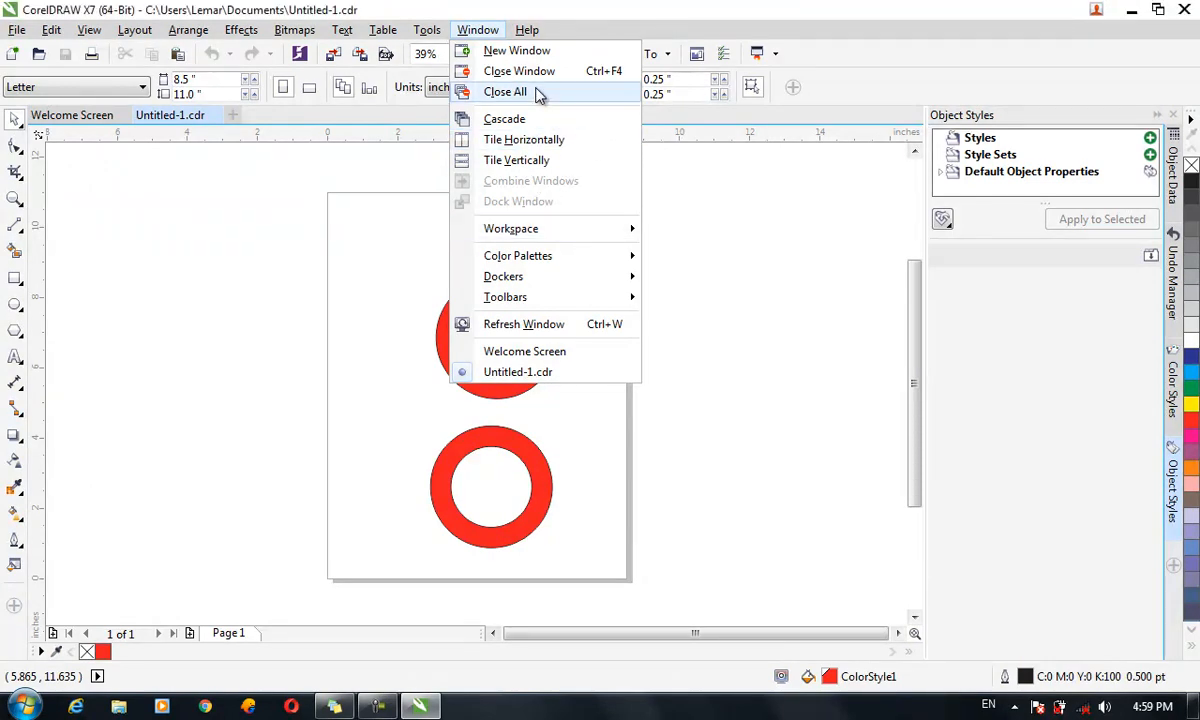
{"action": "left_click", "coordinate": [480, 51]}
{"action": "left_click", "coordinate": [474, 31]}
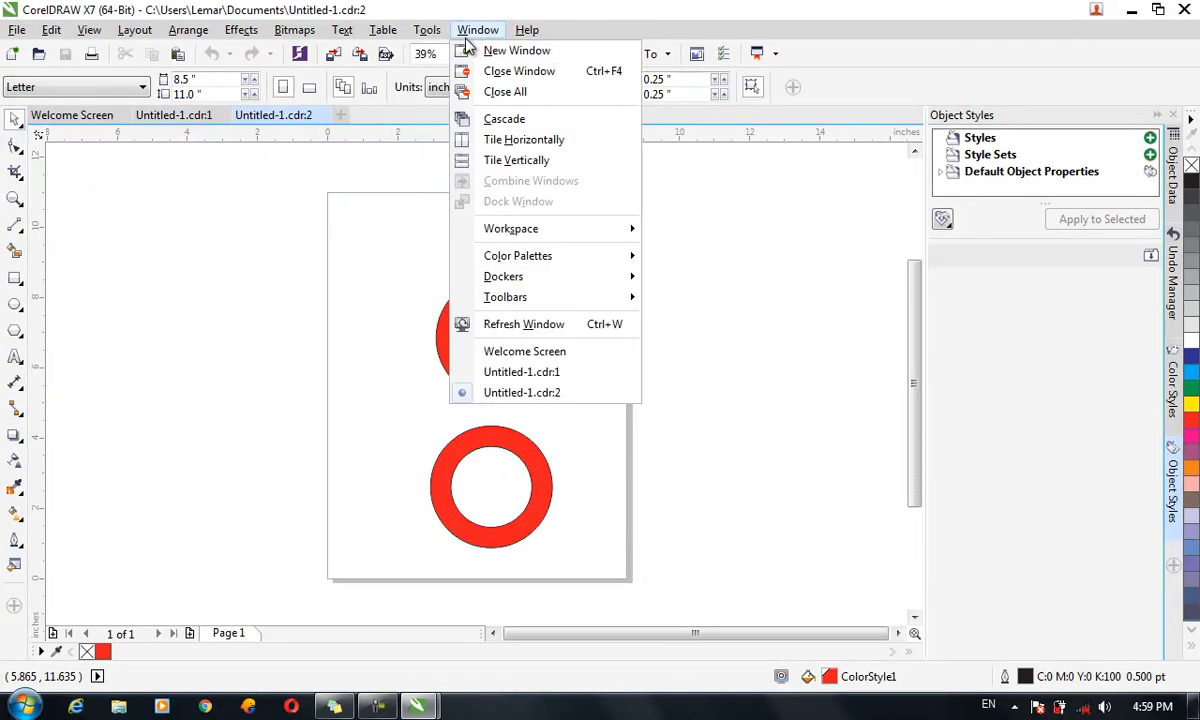
{"action": "left_click", "coordinate": [478, 51]}
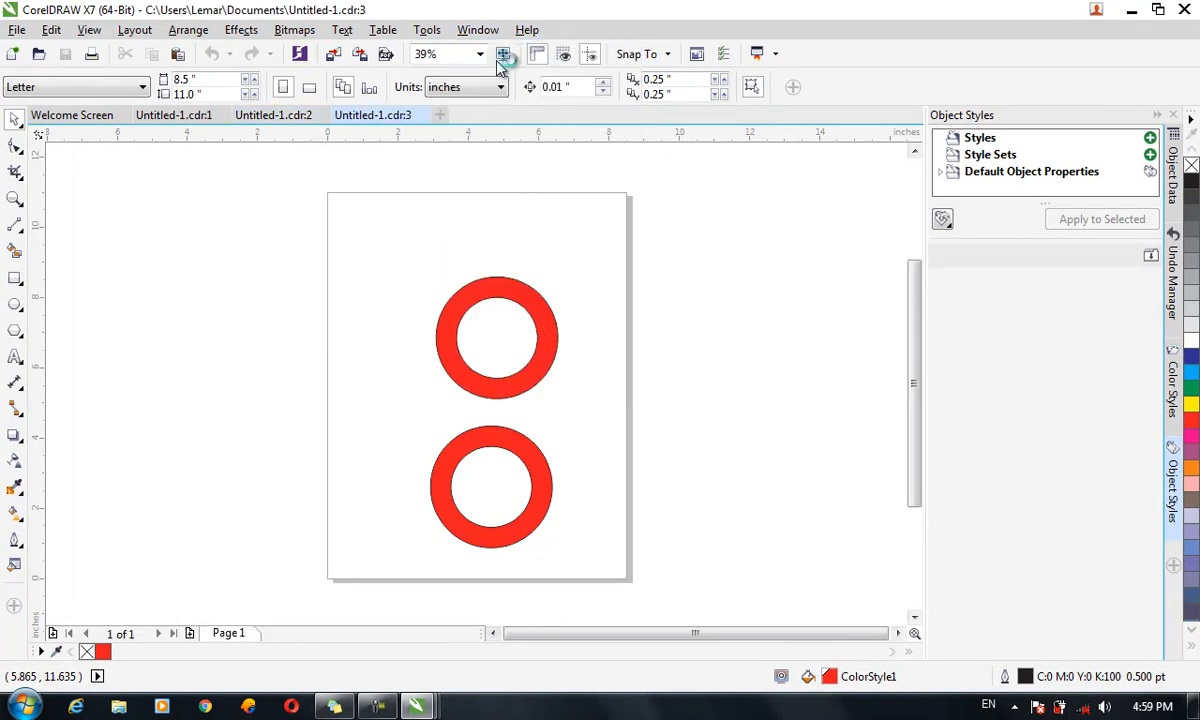
{"action": "left_click", "coordinate": [487, 33]}
{"action": "left_click", "coordinate": [495, 50]}
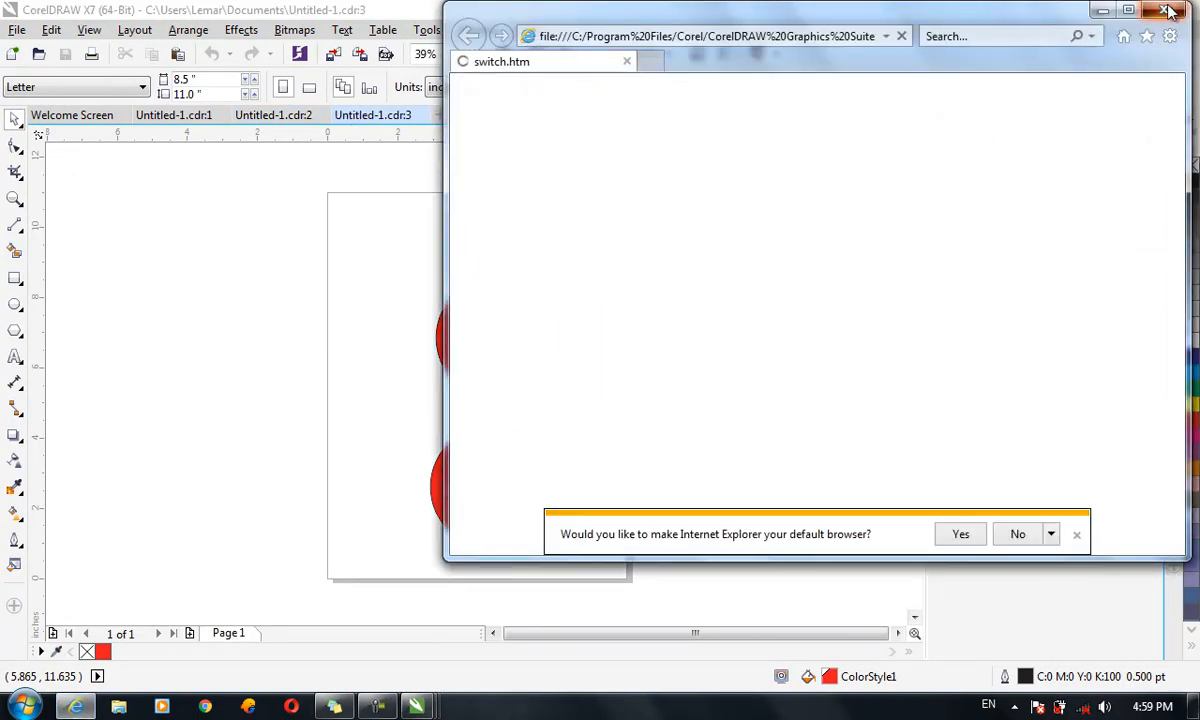
{"action": "left_click", "coordinate": [1170, 10]}
{"action": "left_click", "coordinate": [427, 30]}
{"action": "mouse_move", "coordinate": [475, 30]}
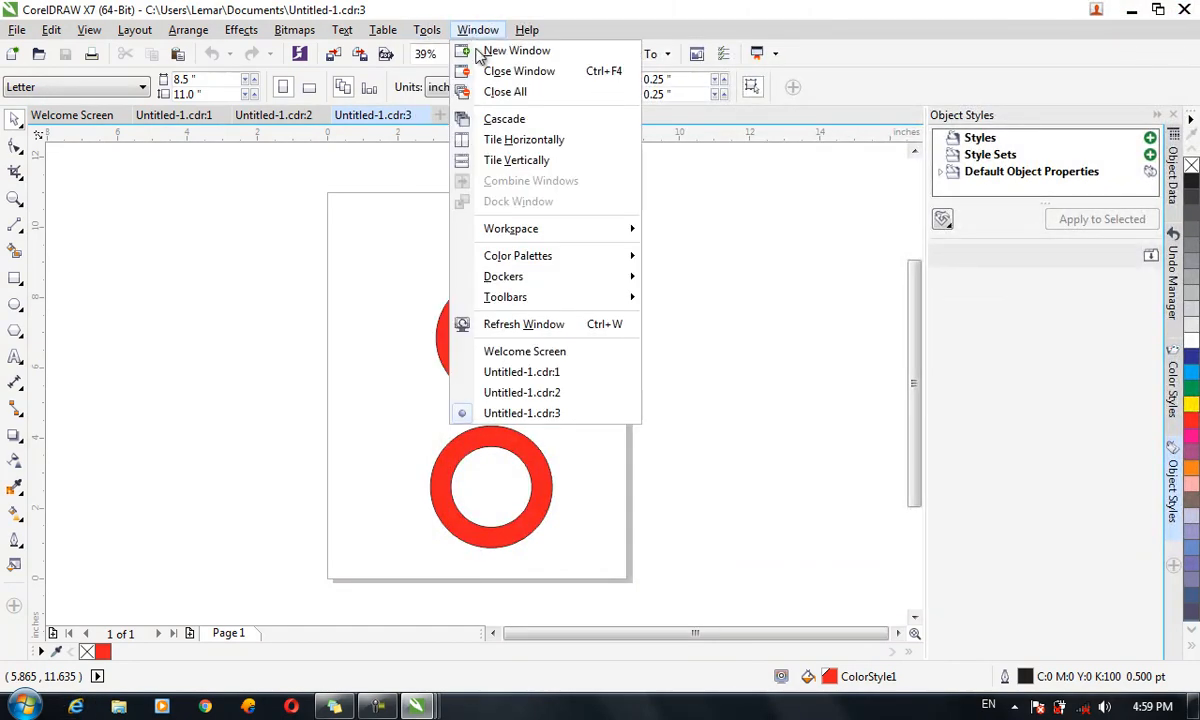
{"action": "left_click", "coordinate": [495, 50]}
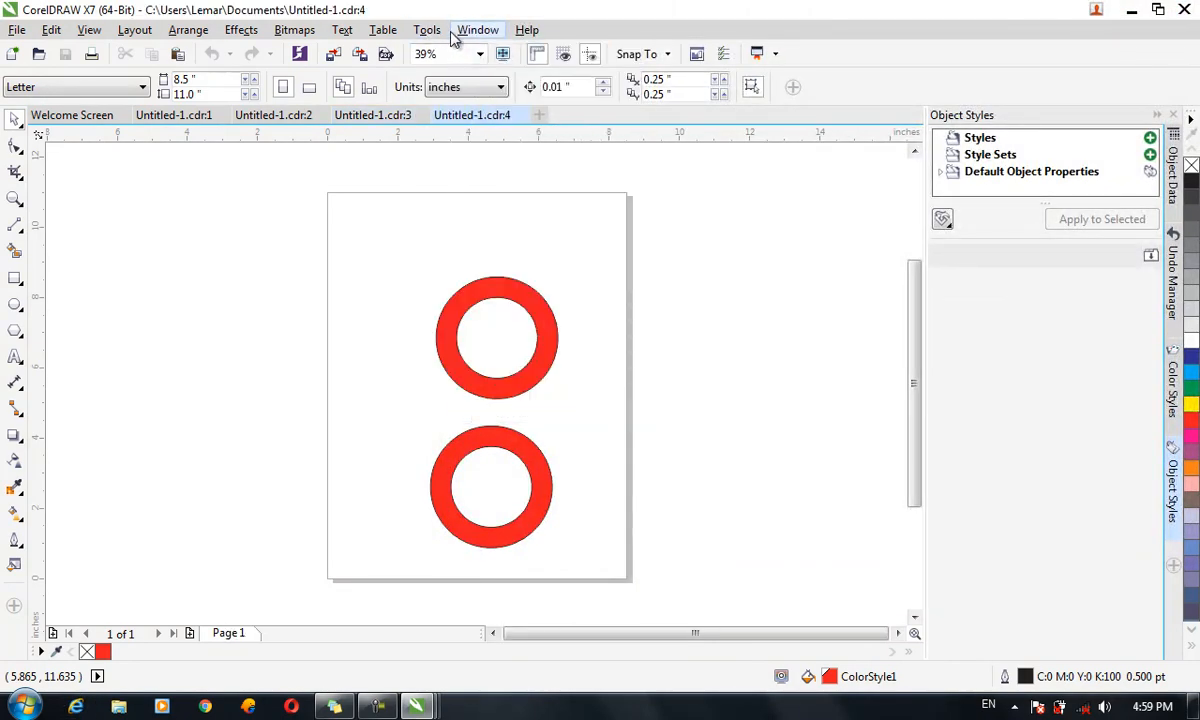
Tile the document windows vertically and combine them back into one tabbed view, ending on Untitled-1.cdr:2
{"action": "left_click", "coordinate": [470, 32]}
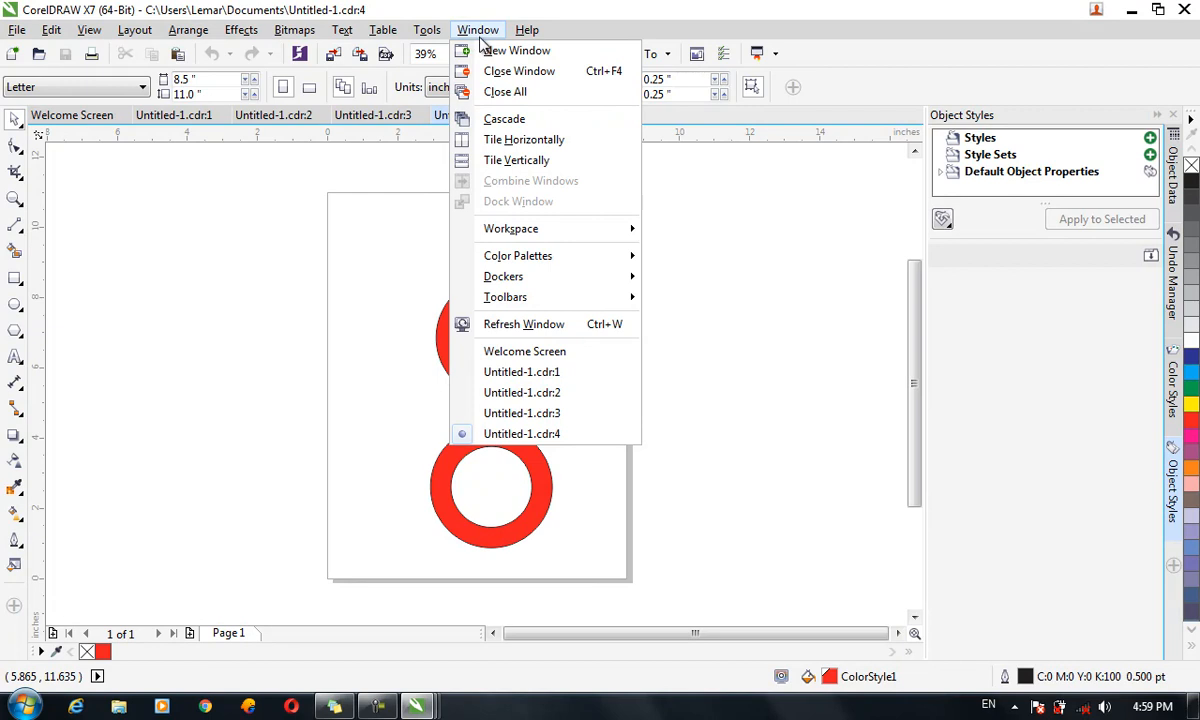
{"action": "left_click", "coordinate": [518, 162]}
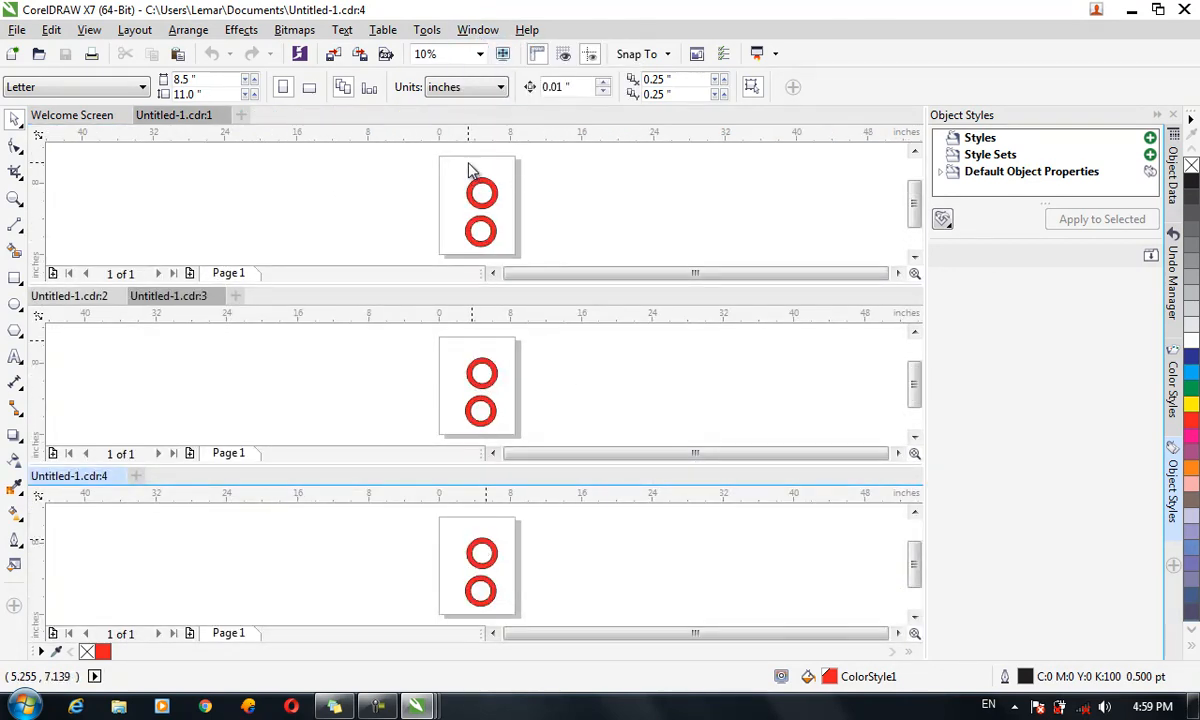
{"action": "left_click", "coordinate": [478, 30]}
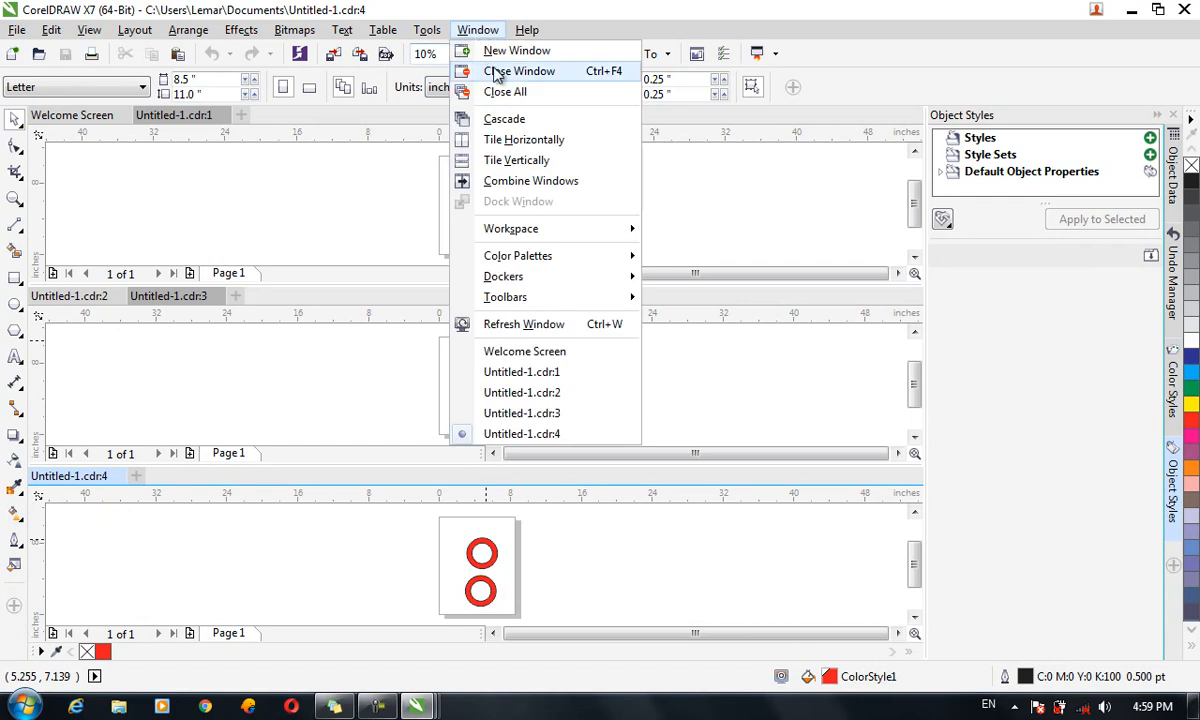
{"action": "left_click", "coordinate": [560, 190]}
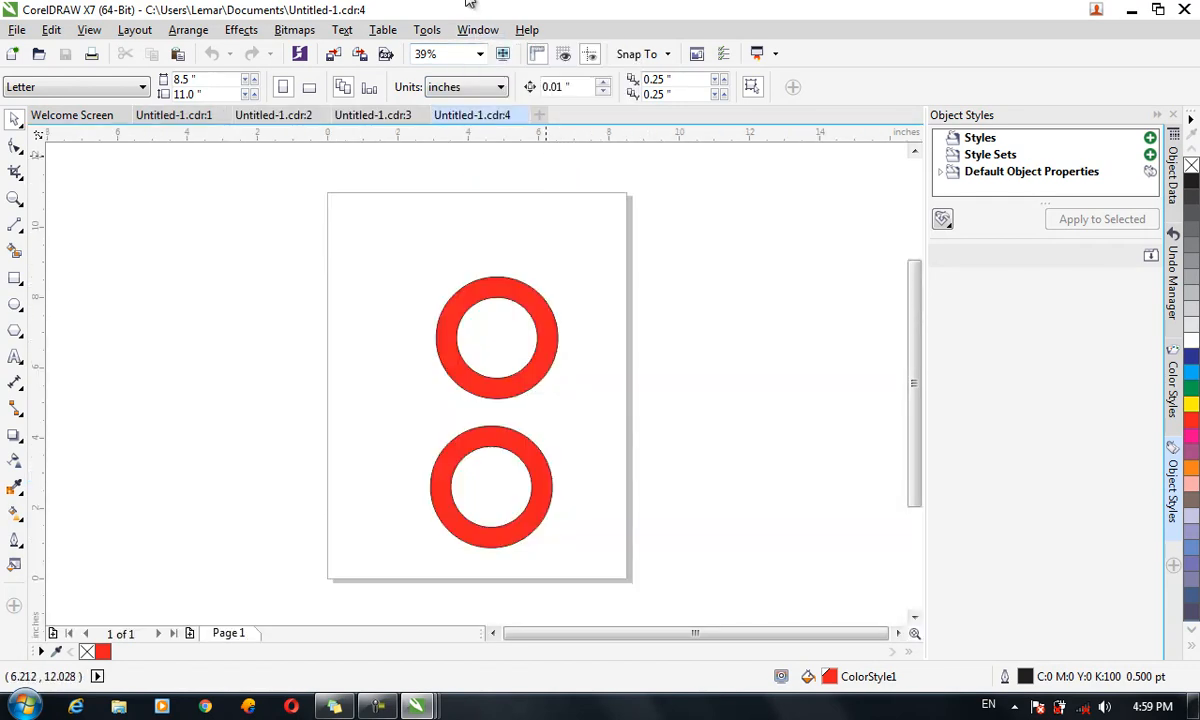
{"action": "left_click", "coordinate": [370, 113]}
{"action": "left_click", "coordinate": [295, 116]}
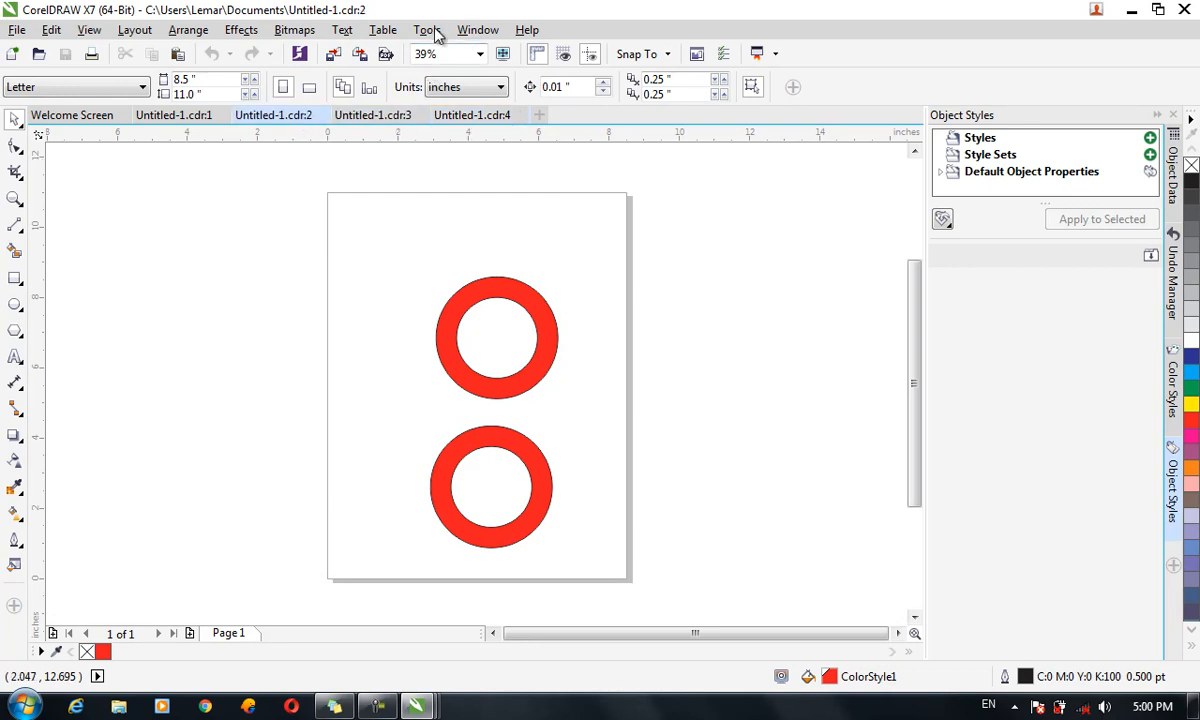
Show the RGB Palette and hide the Default Palette
{"action": "left_click", "coordinate": [478, 30]}
{"action": "mouse_move", "coordinate": [600, 238]}
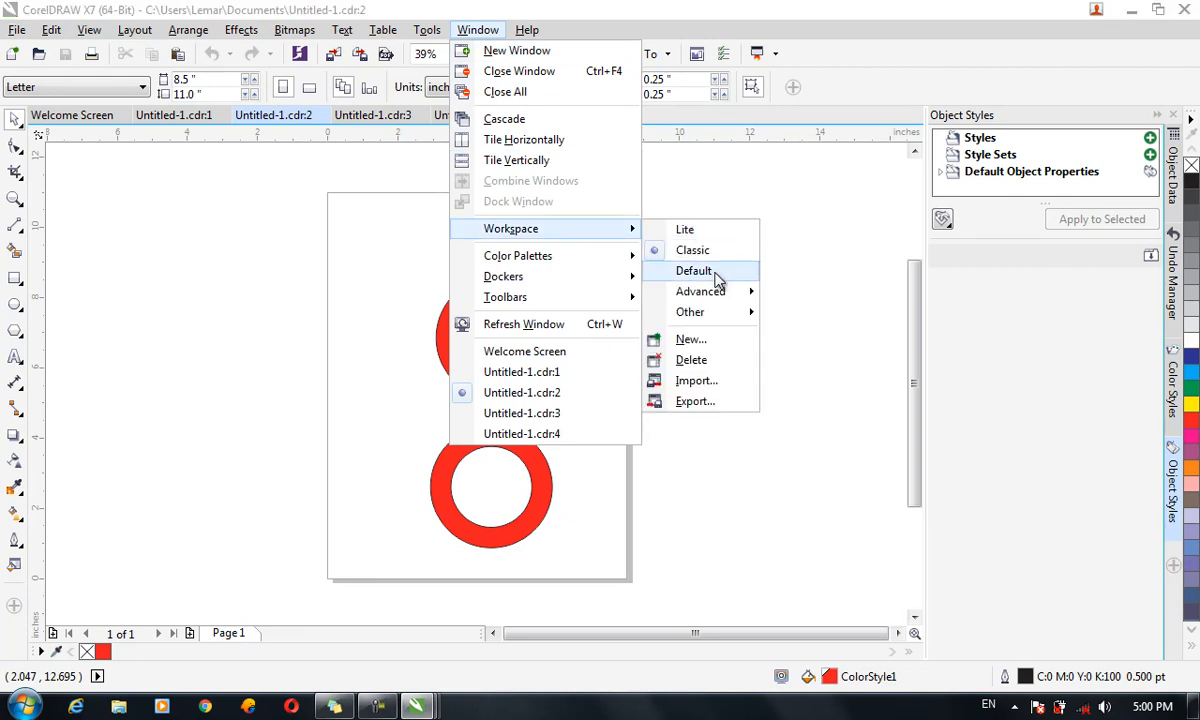
{"action": "mouse_move", "coordinate": [705, 292]}
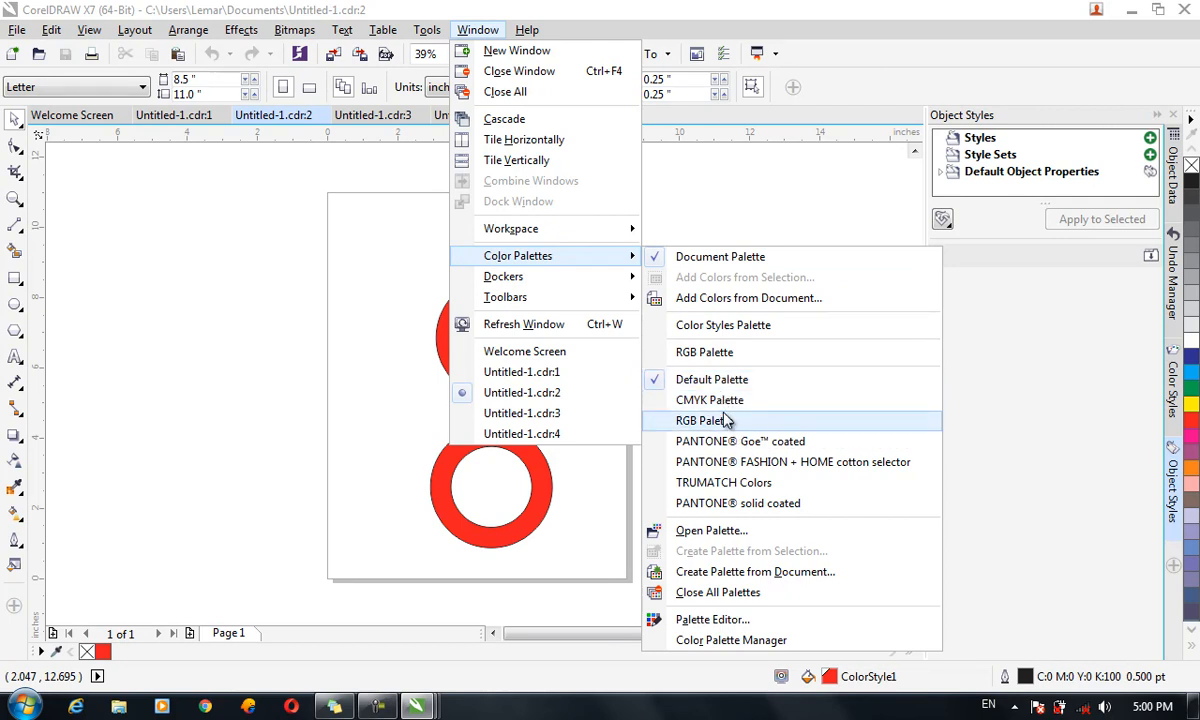
{"action": "left_click", "coordinate": [728, 421]}
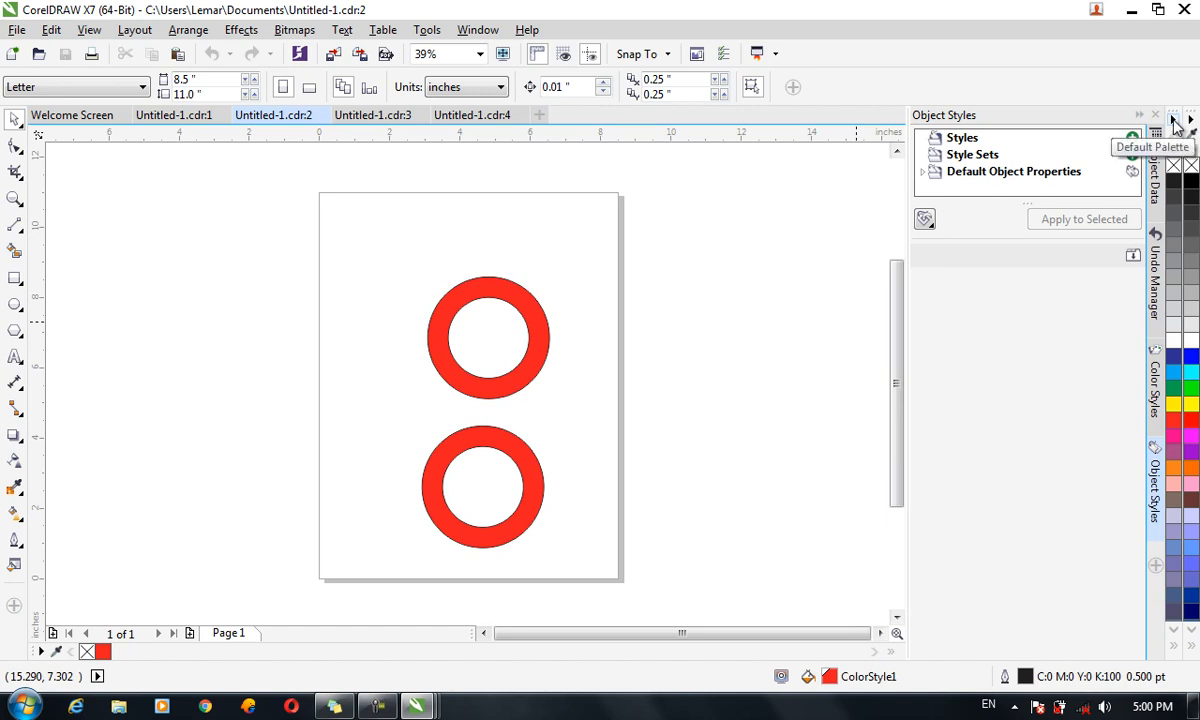
{"action": "left_click", "coordinate": [478, 30]}
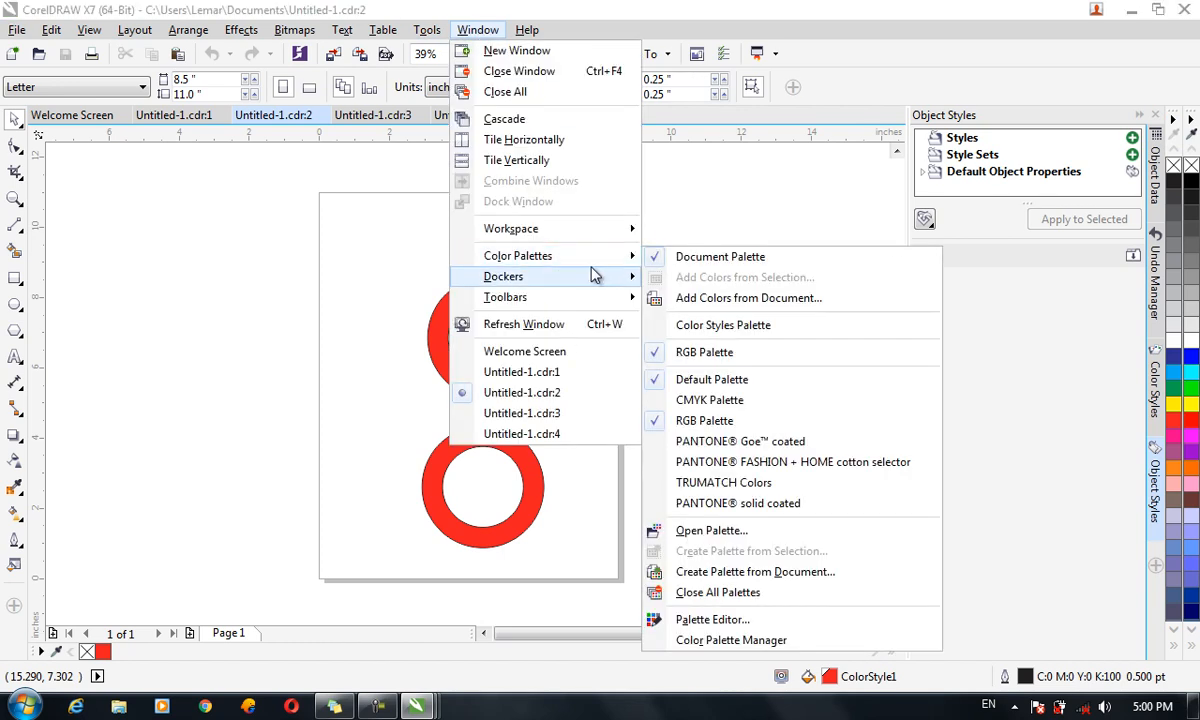
{"action": "left_click", "coordinate": [714, 383]}
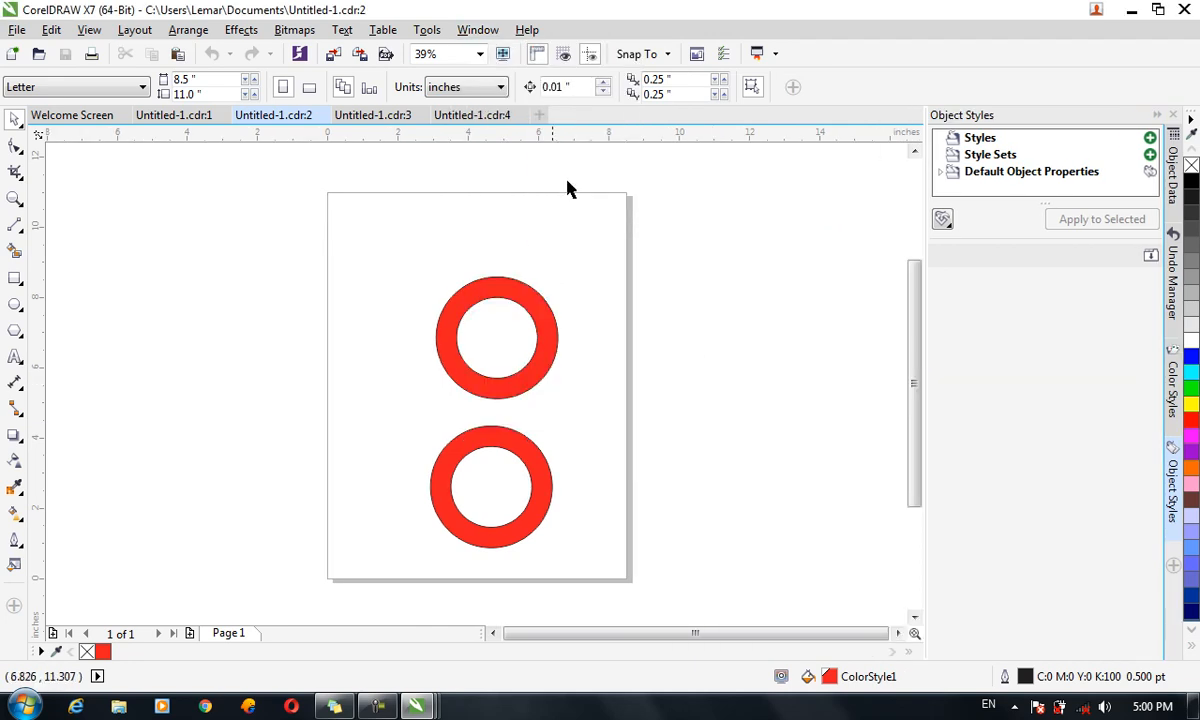
Add a purple colour, C36 M93 Y0 K0, to the Document Palette with the Palette Editor
{"action": "left_click", "coordinate": [427, 30]}
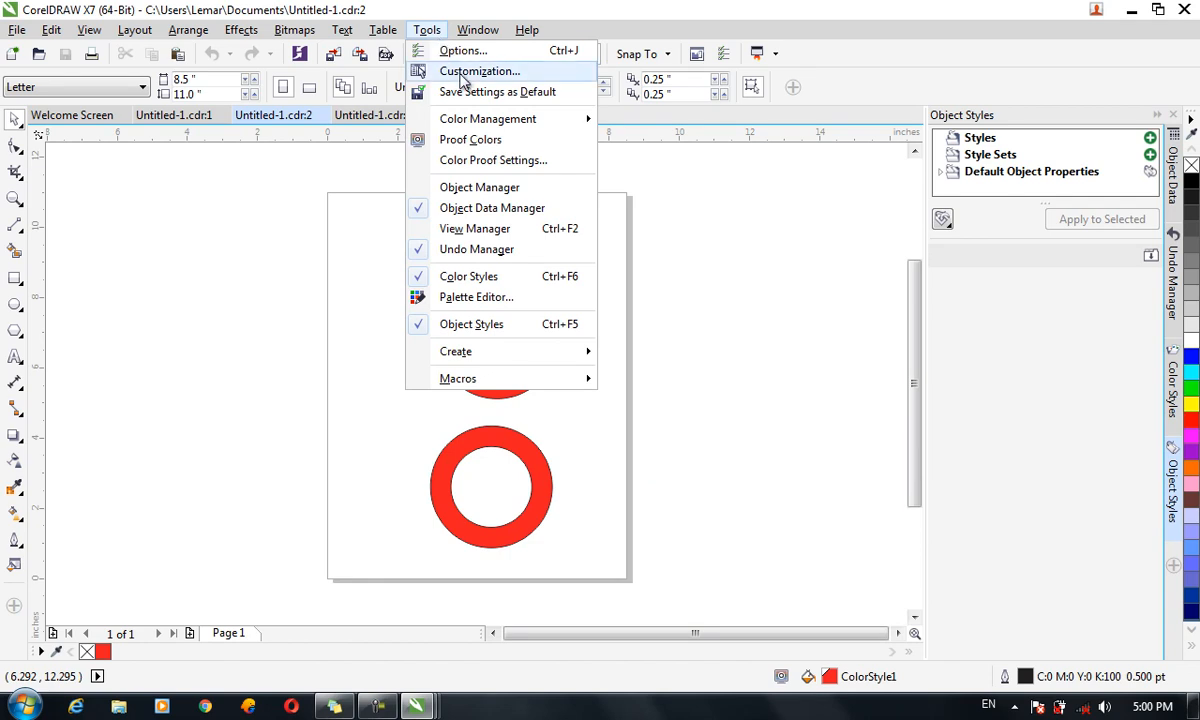
{"action": "left_click", "coordinate": [486, 299]}
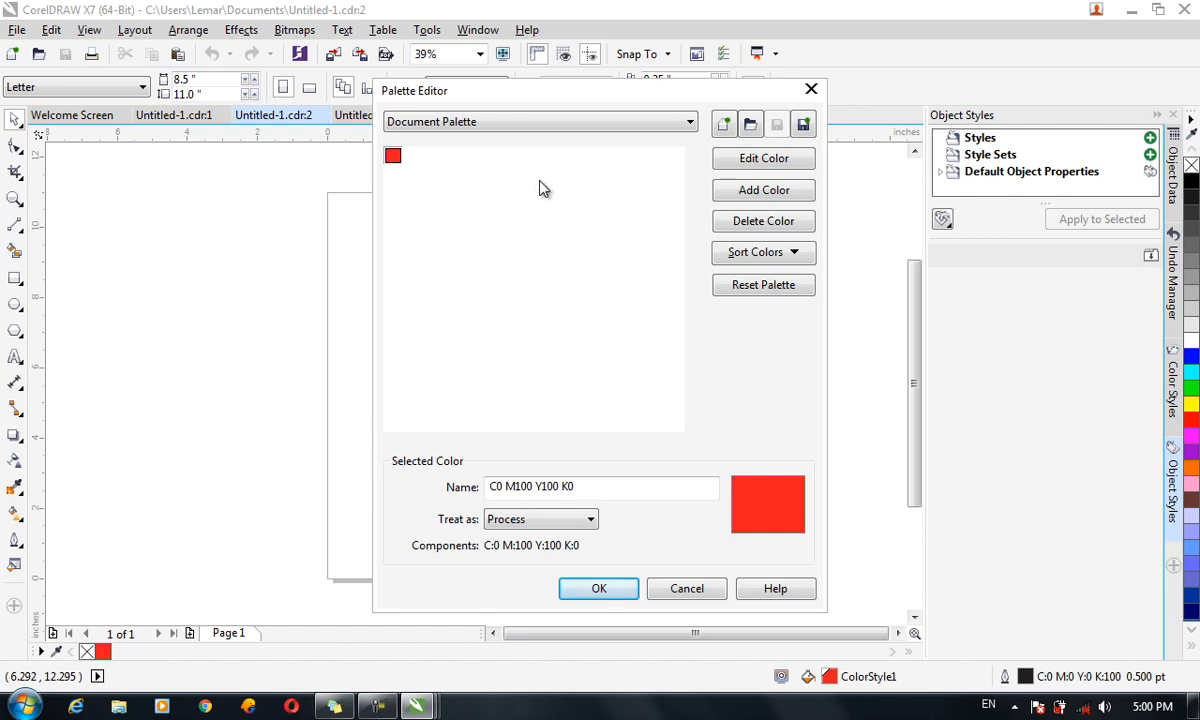
{"action": "left_click", "coordinate": [469, 124]}
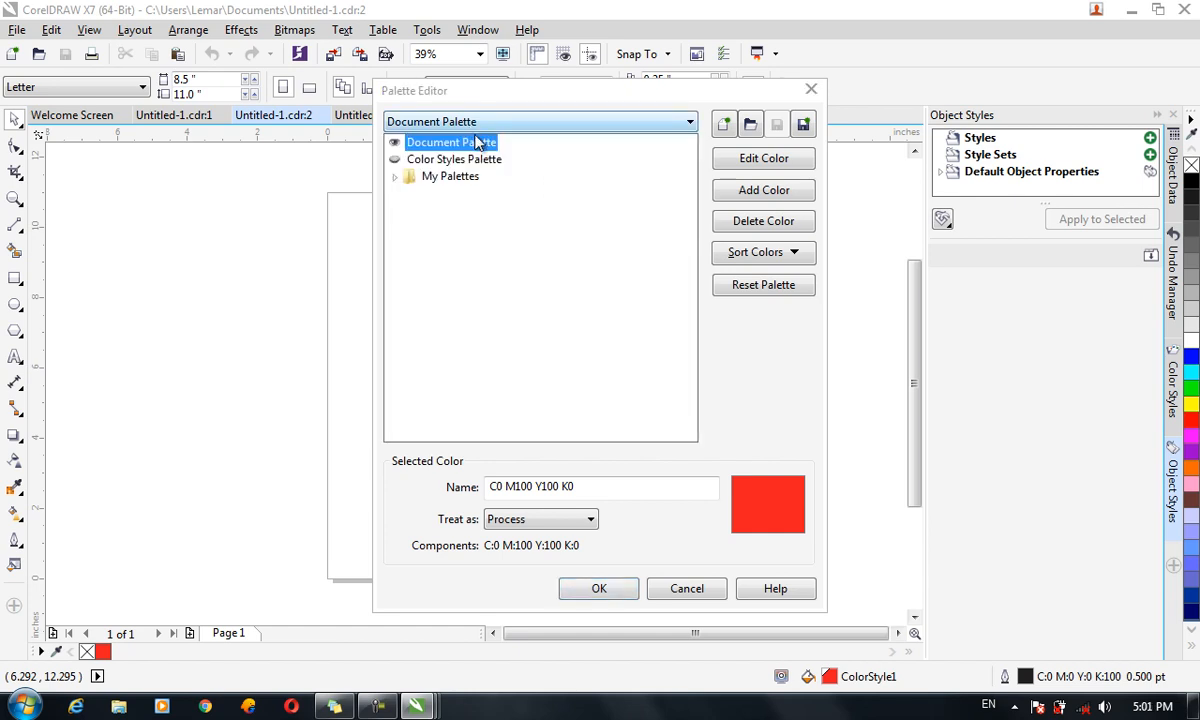
{"action": "left_click", "coordinate": [536, 103]}
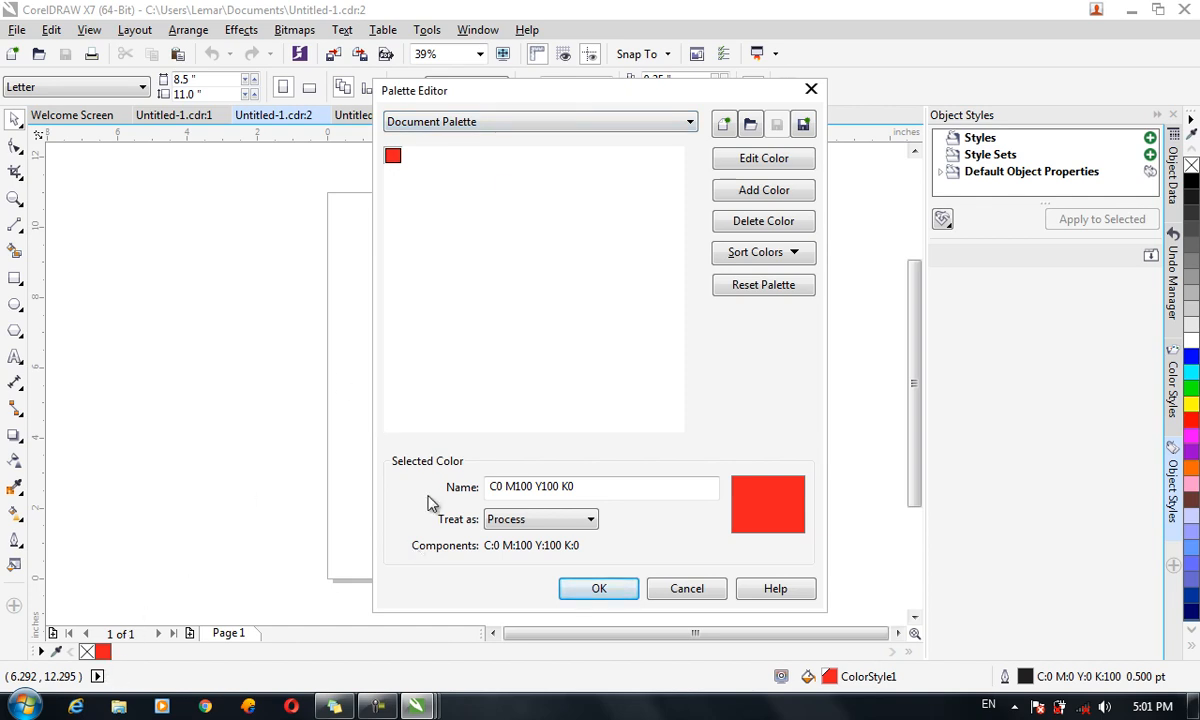
{"action": "left_click", "coordinate": [768, 191]}
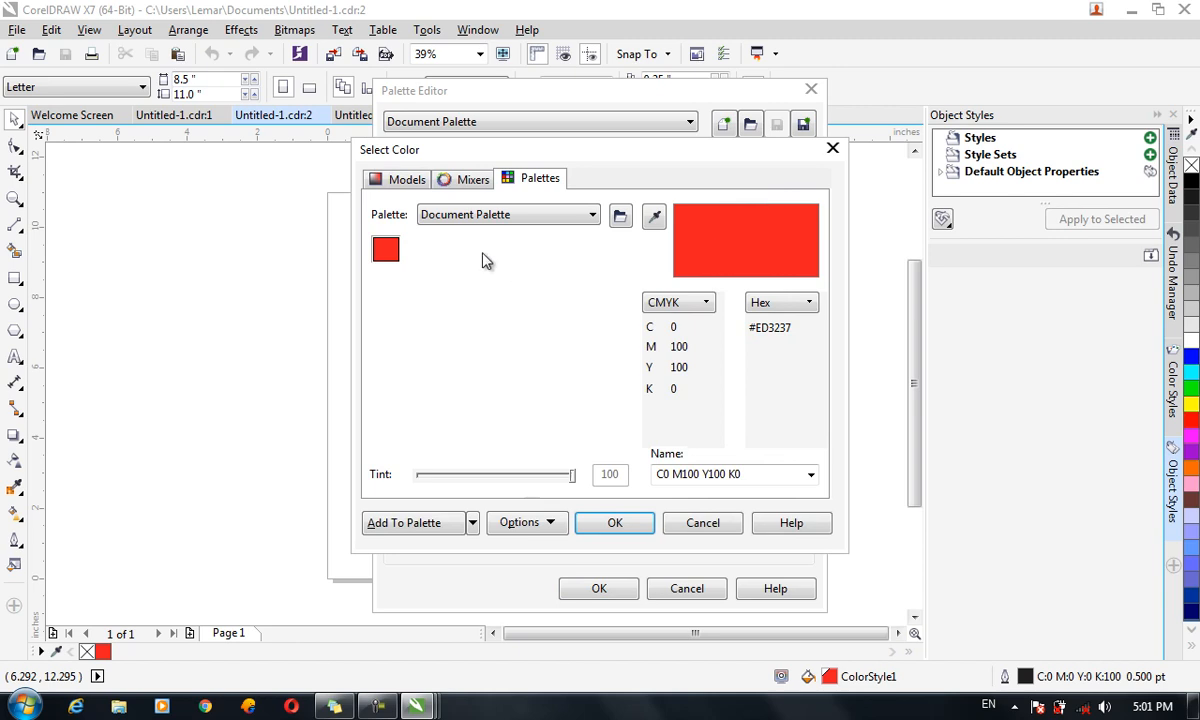
{"action": "left_click", "coordinate": [412, 181]}
{"action": "mouse_move", "coordinate": [520, 305]}
{"action": "left_mouse_down"}
{"action": "mouse_move", "coordinate": [606, 295]}
{"action": "mouse_move", "coordinate": [621, 281]}
{"action": "left_mouse_up"}
{"action": "left_click", "coordinate": [617, 528]}
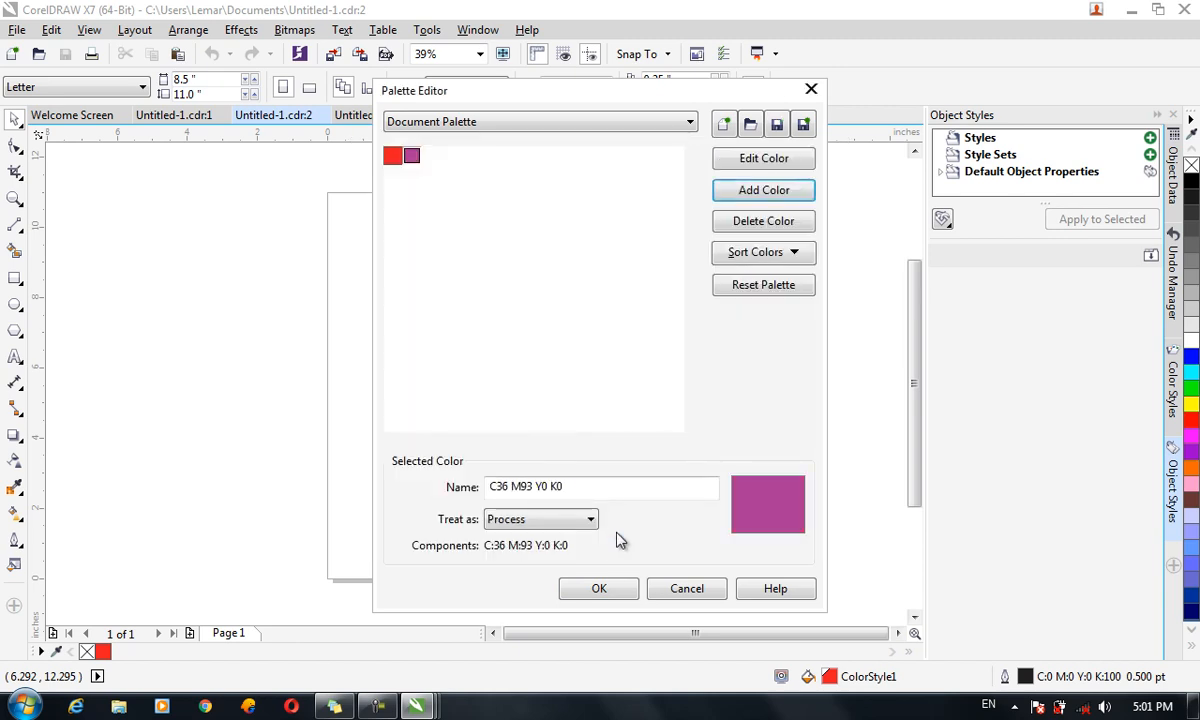
{"action": "left_click", "coordinate": [613, 590]}
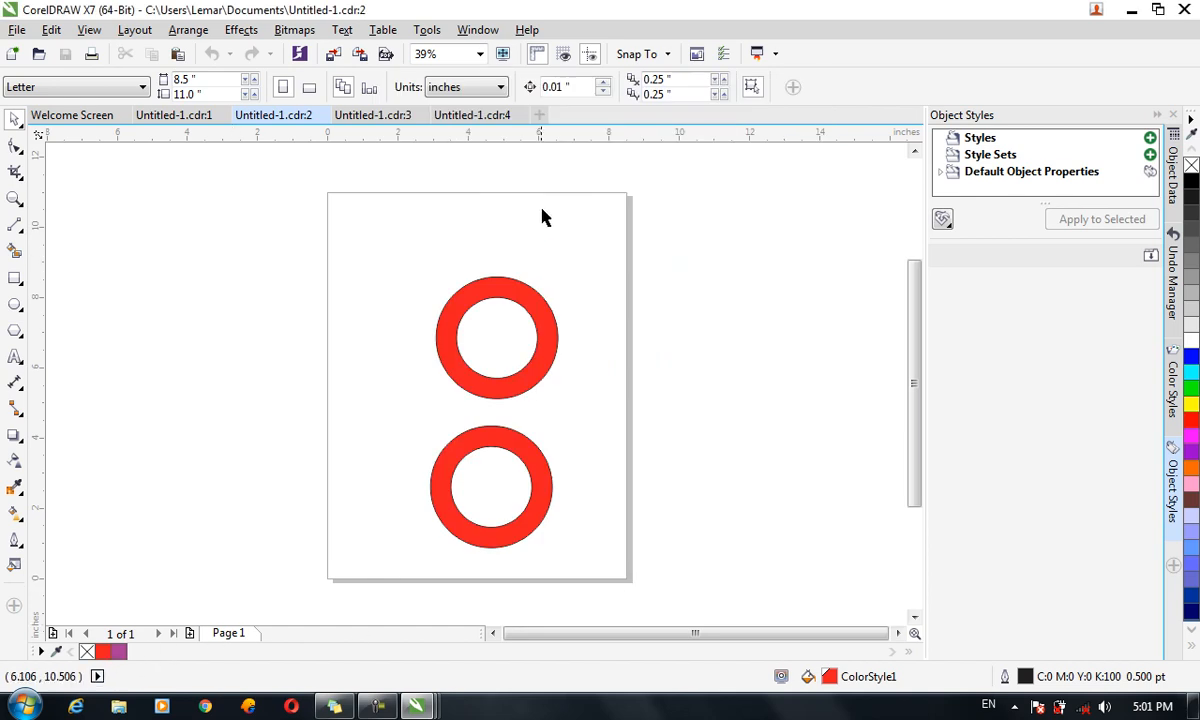
Open the Align and Distribute docker
{"action": "left_click", "coordinate": [428, 32]}
{"action": "mouse_move", "coordinate": [478, 30]}
{"action": "mouse_move", "coordinate": [557, 262]}
{"action": "mouse_move", "coordinate": [583, 288]}
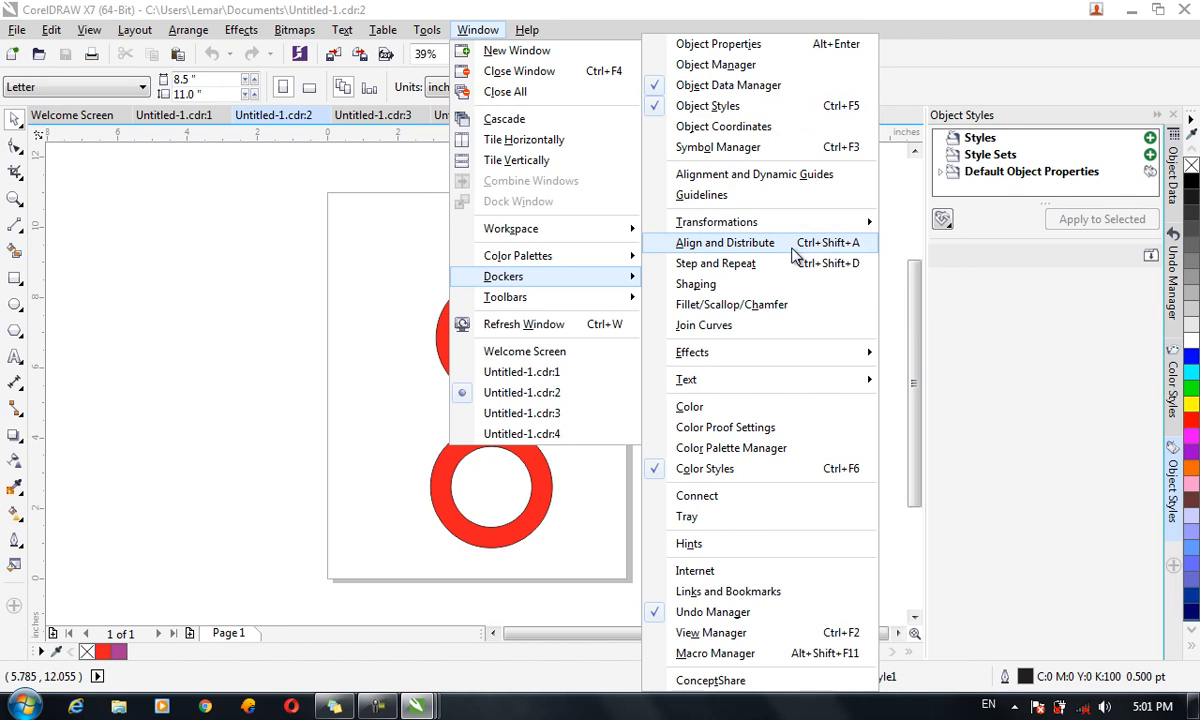
{"action": "left_click", "coordinate": [725, 243]}
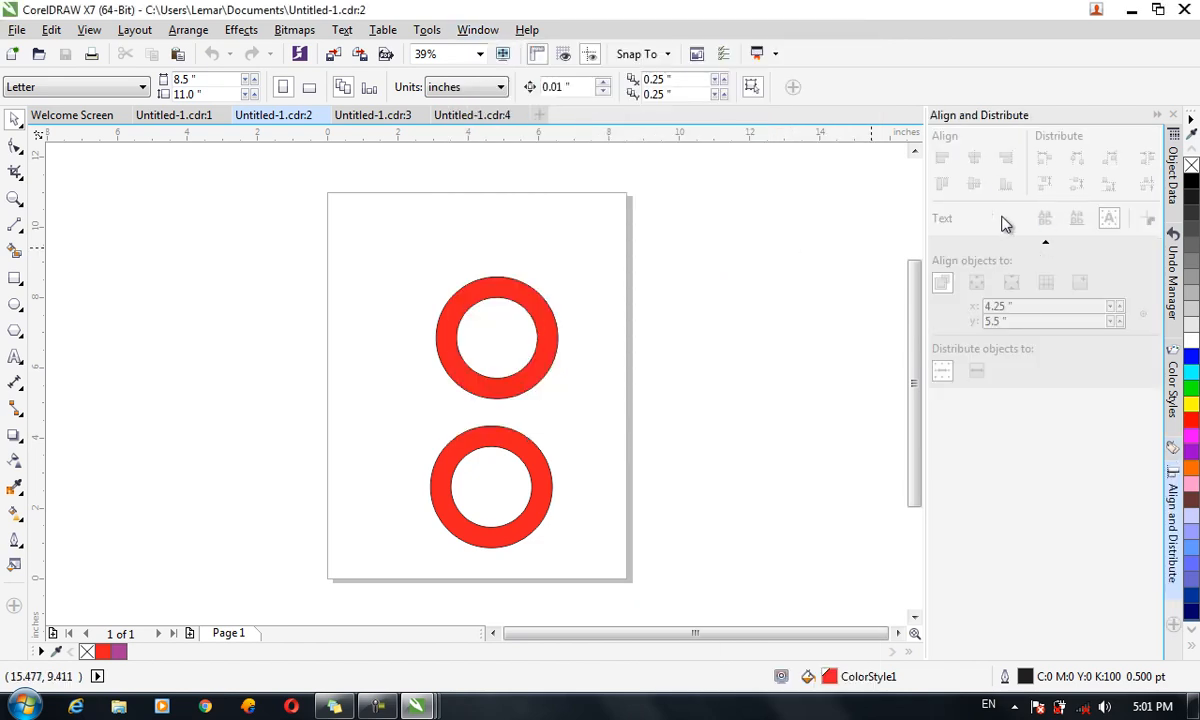
Look through the list of available toolbars and switch to the Untitled-1.cdr:4 window
{"action": "left_click", "coordinate": [491, 36]}
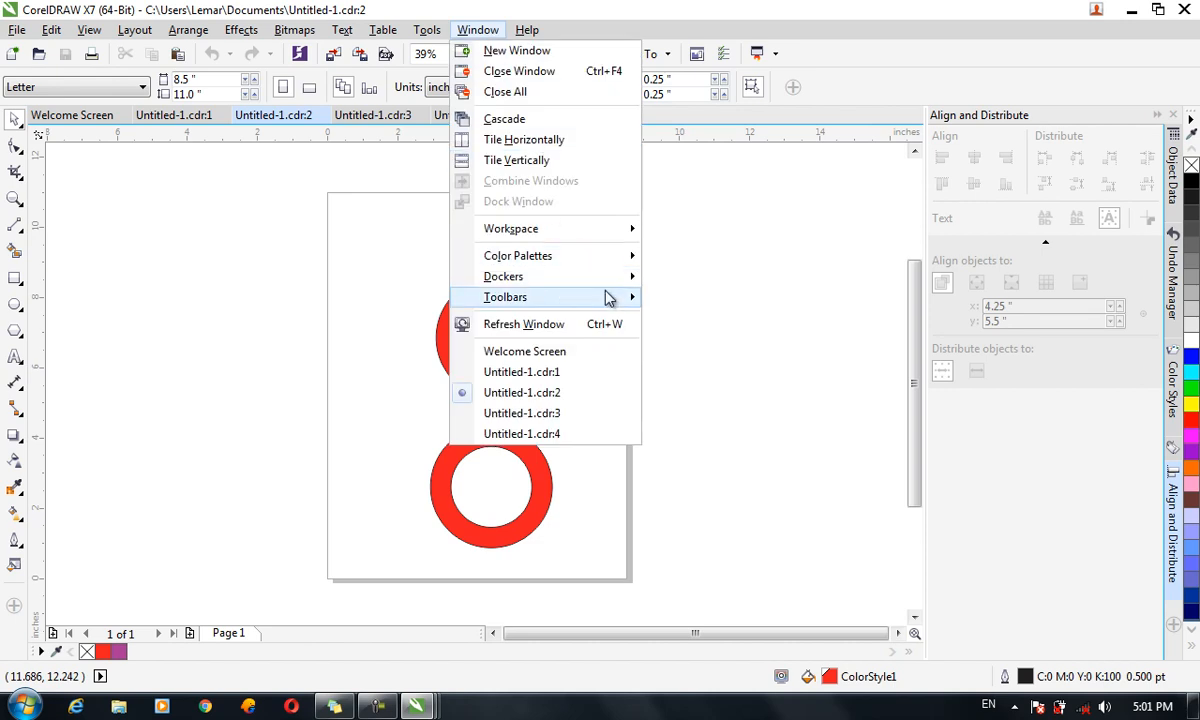
{"action": "mouse_move", "coordinate": [611, 309]}
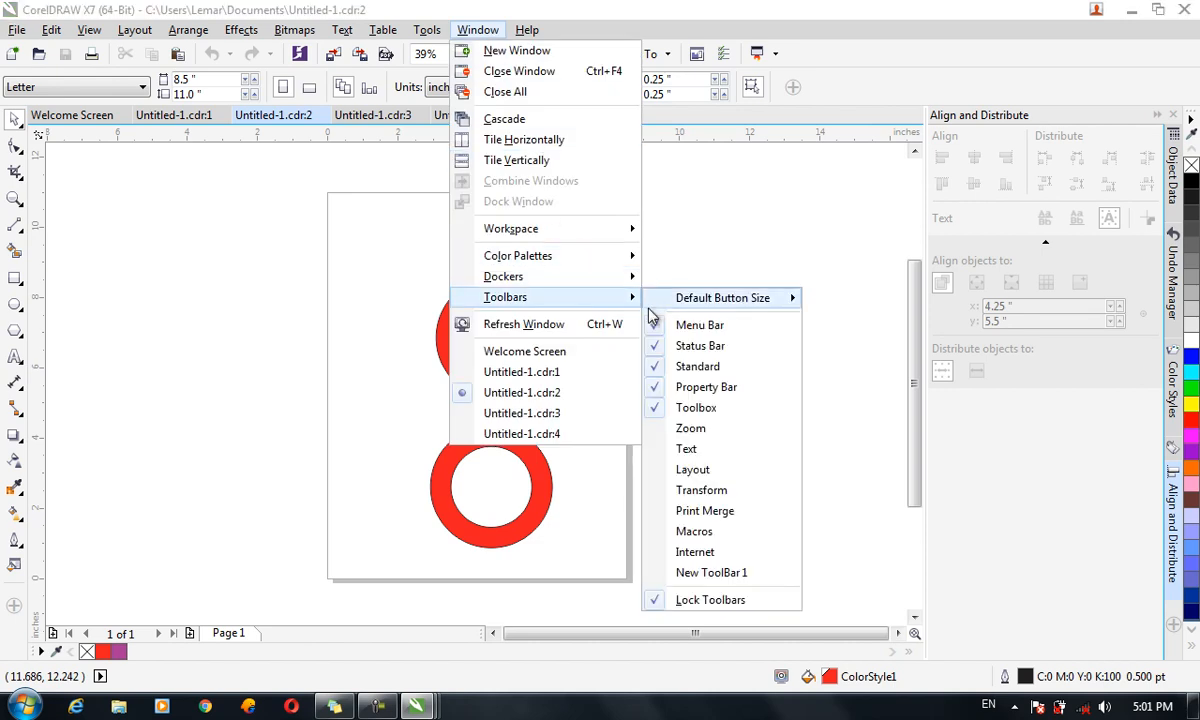
{"action": "mouse_move", "coordinate": [667, 310]}
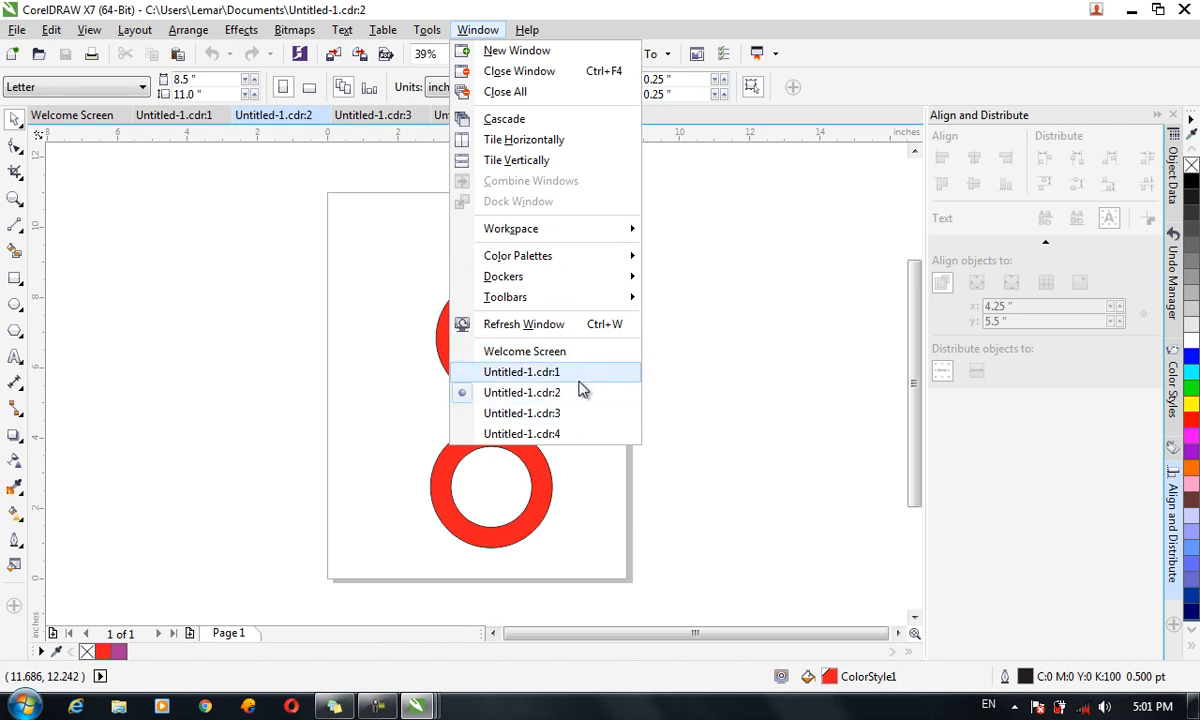
{"action": "left_click", "coordinate": [588, 433]}
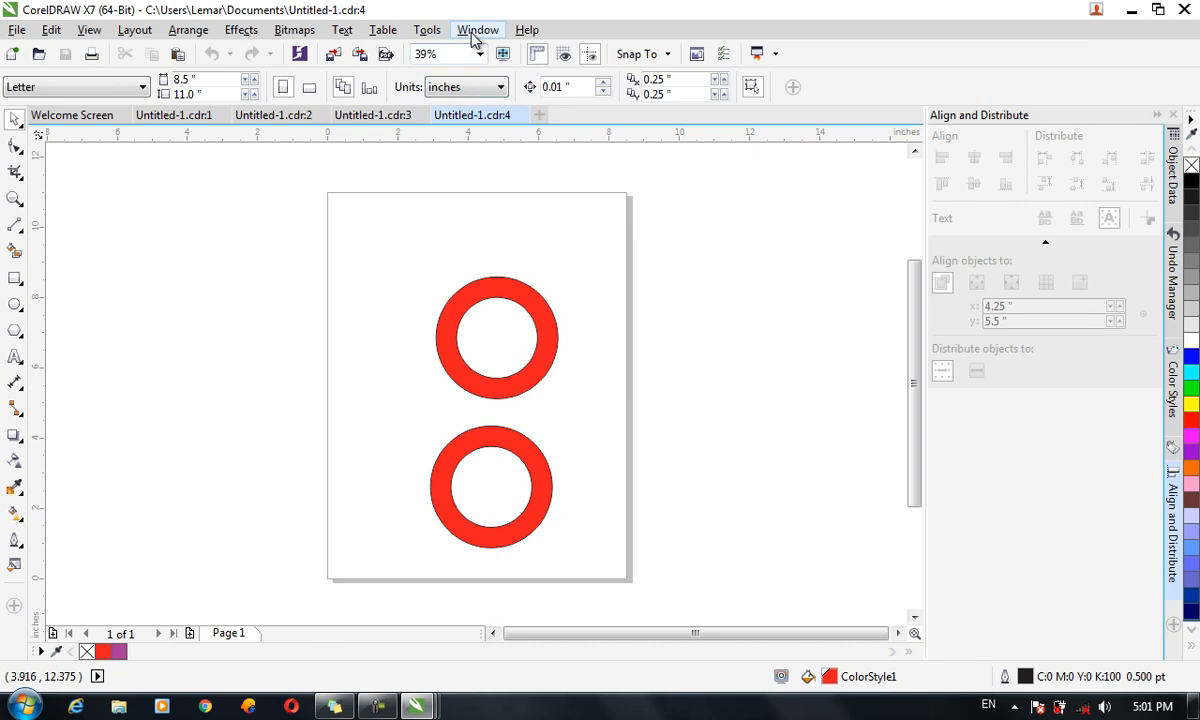
Open the Hints docker and activate the Parallel Dimension tool for its hints, dismissing the Dimension Tool options
{"action": "left_click", "coordinate": [524, 33]}
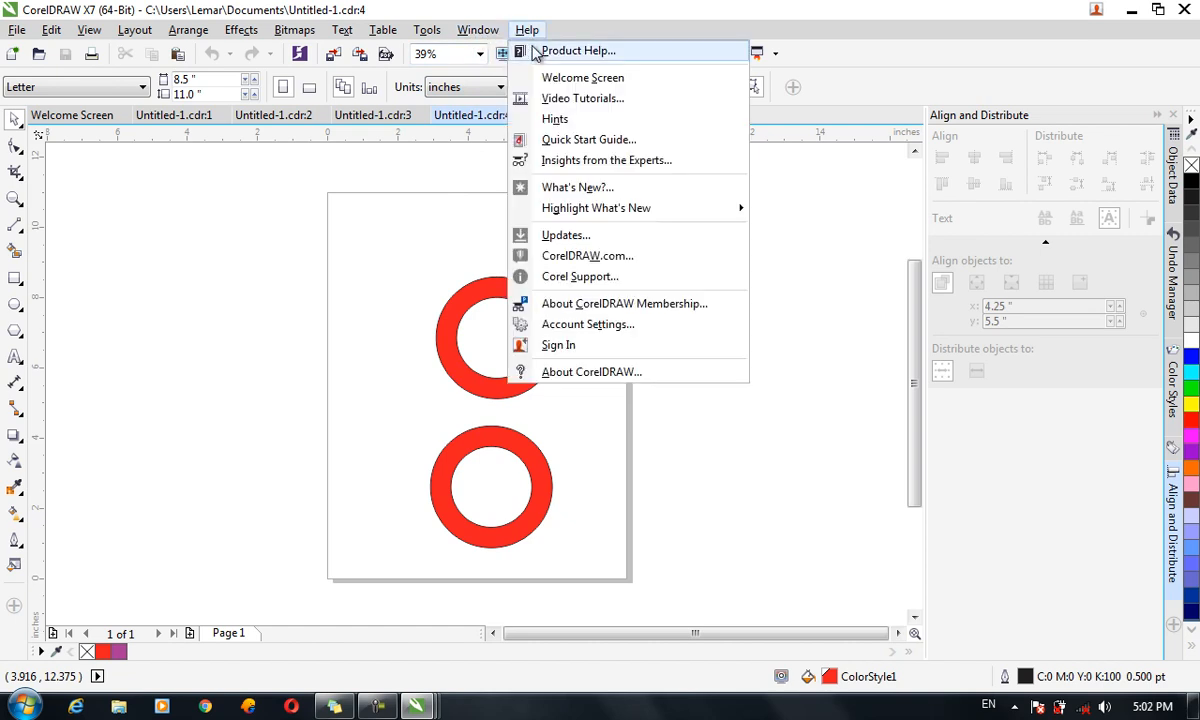
{"action": "left_click", "coordinate": [588, 120]}
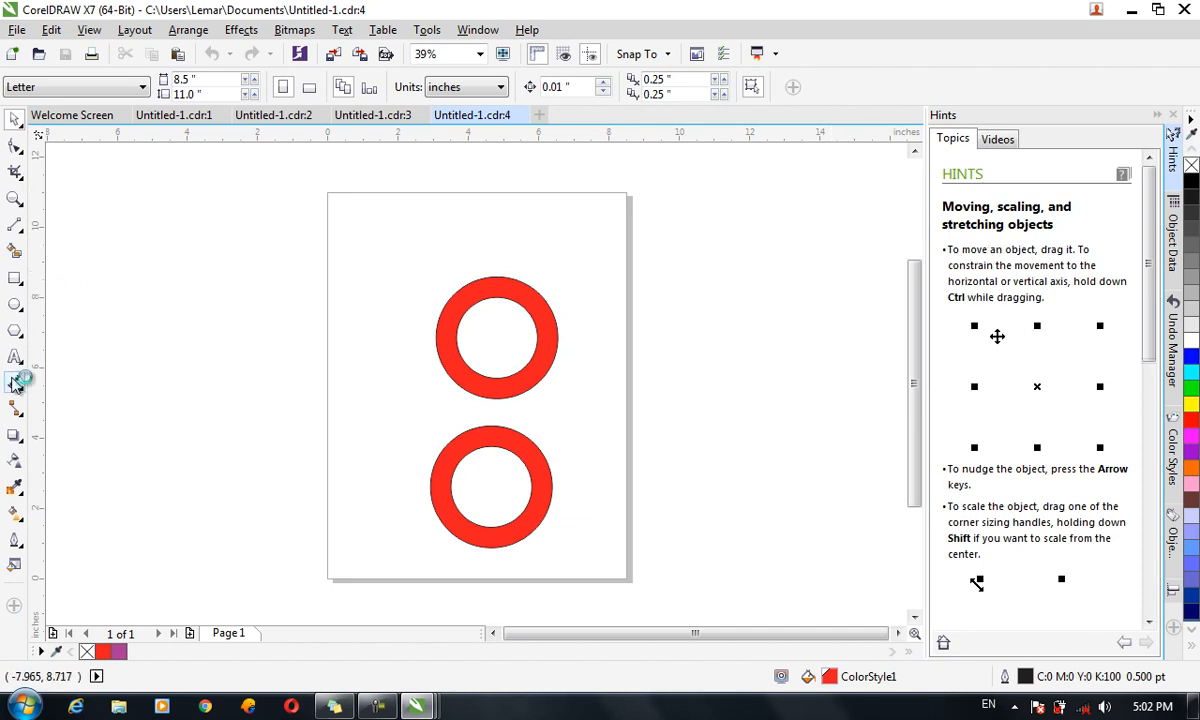
{"action": "double_click", "coordinate": [15, 384]}
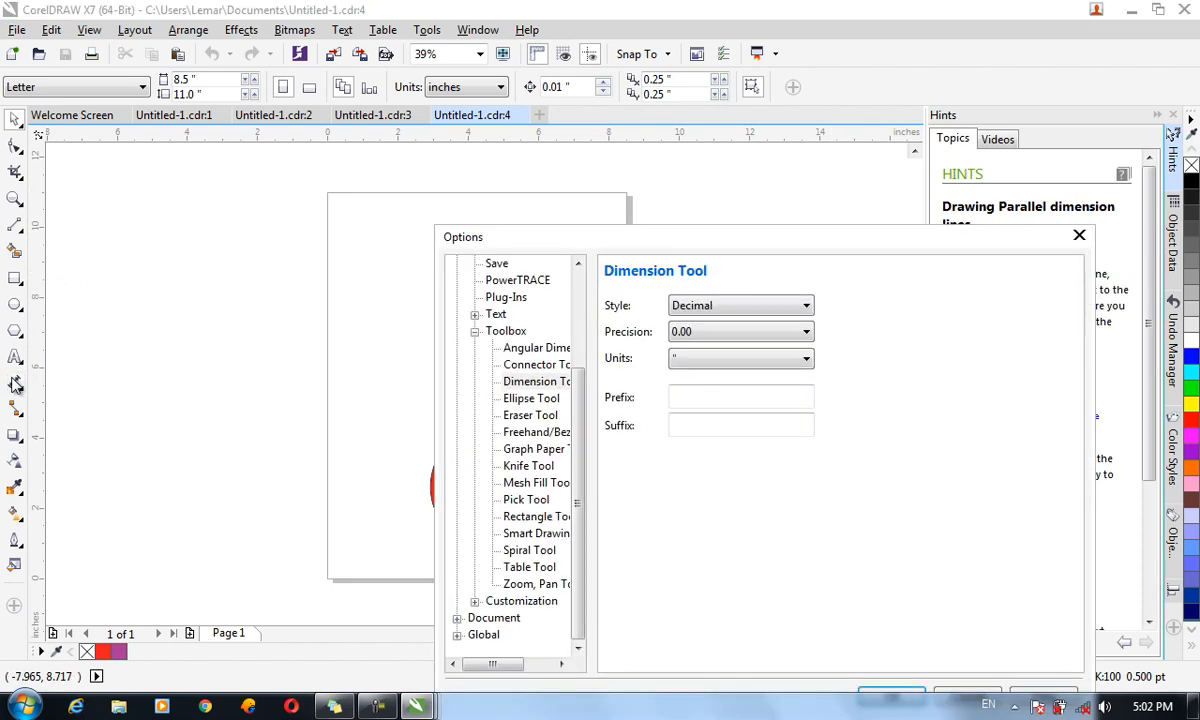
{"action": "left_click", "coordinate": [1077, 234]}
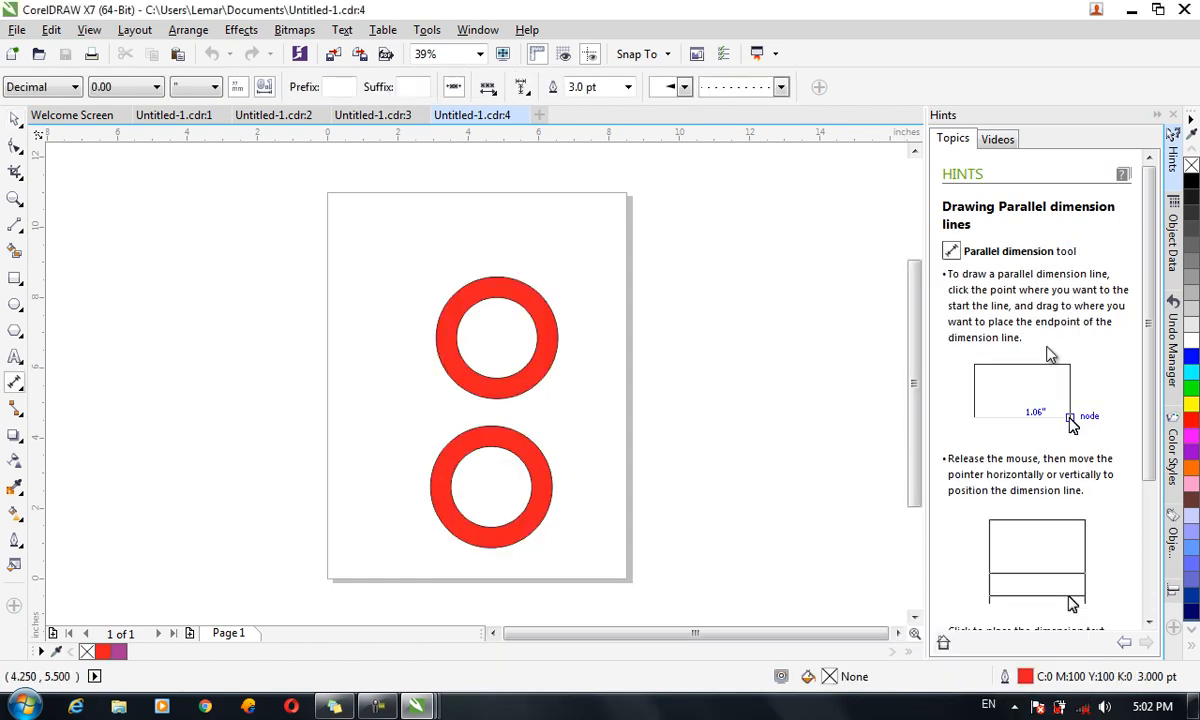
Open the Quick Start Guide in the browser and close it again
{"action": "left_click", "coordinate": [527, 30]}
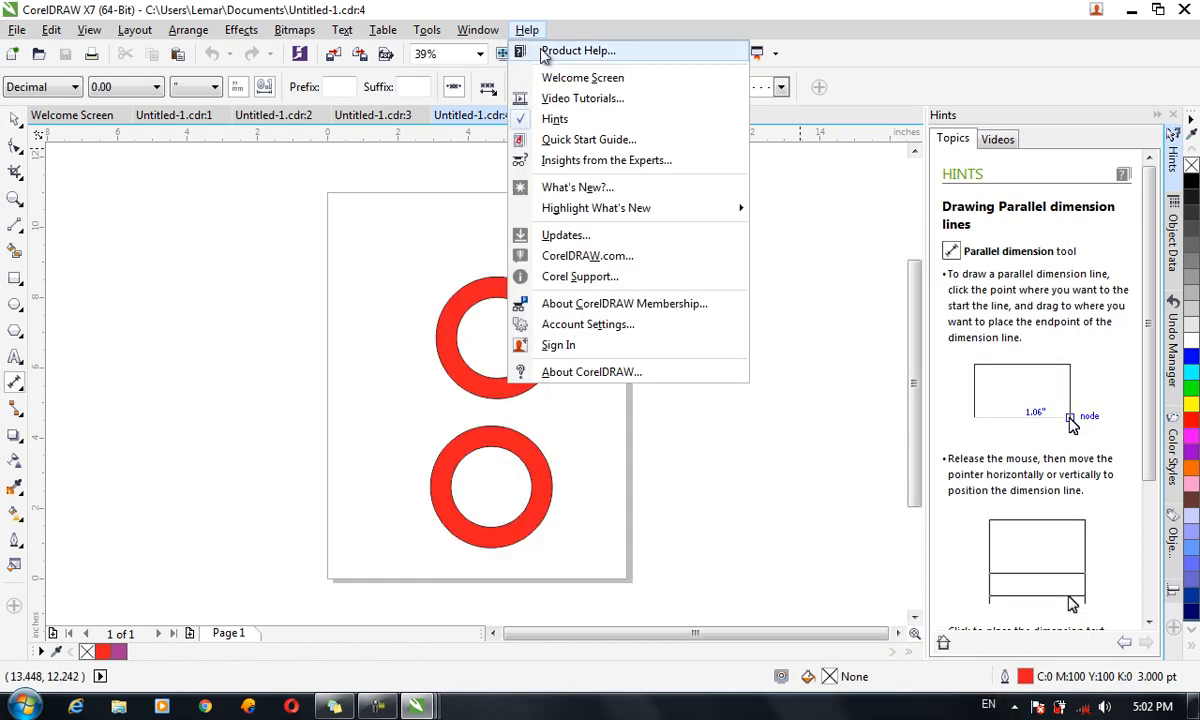
{"action": "left_click", "coordinate": [604, 143]}
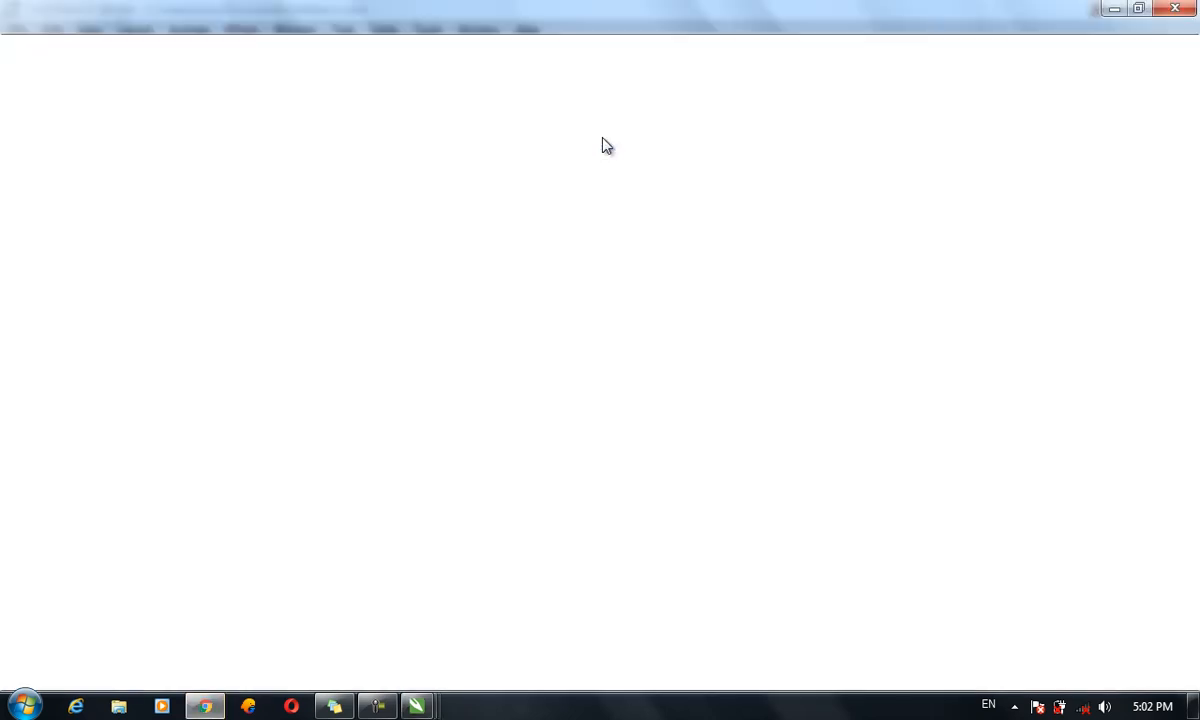
{"action": "left_click", "coordinate": [1178, 8]}
View the About CorelDRAW information and its System Info details, closing both dialogs
{"action": "left_click", "coordinate": [527, 30]}
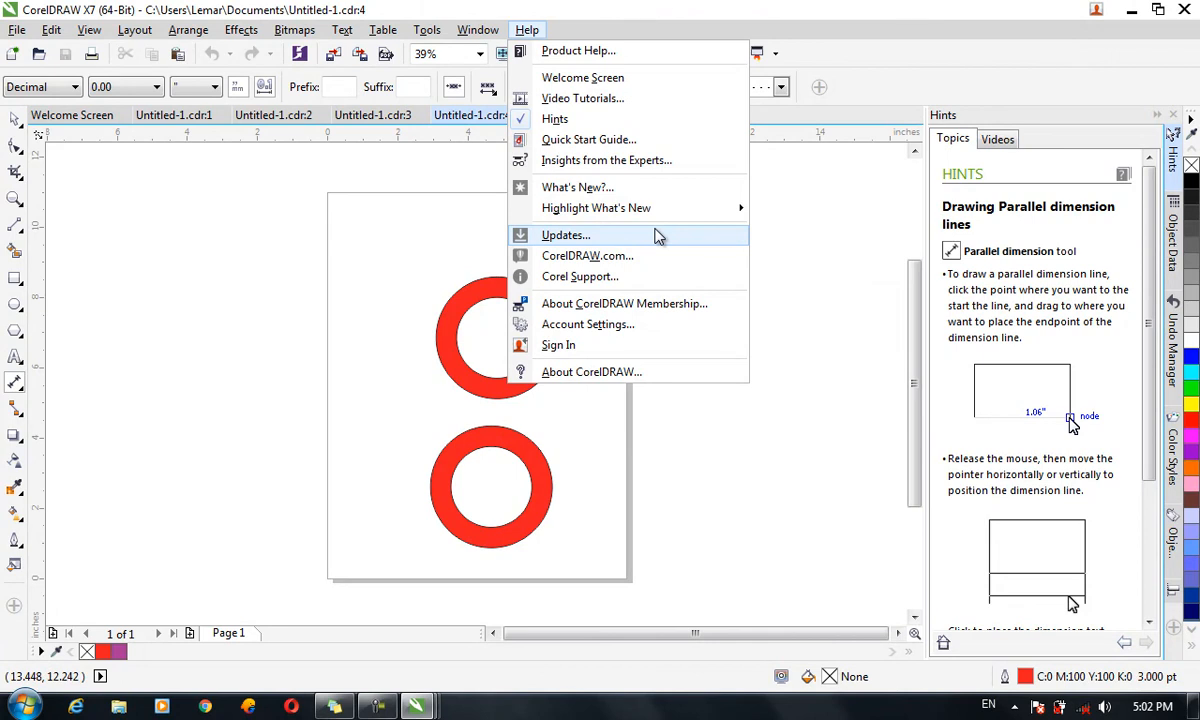
{"action": "left_click", "coordinate": [666, 381]}
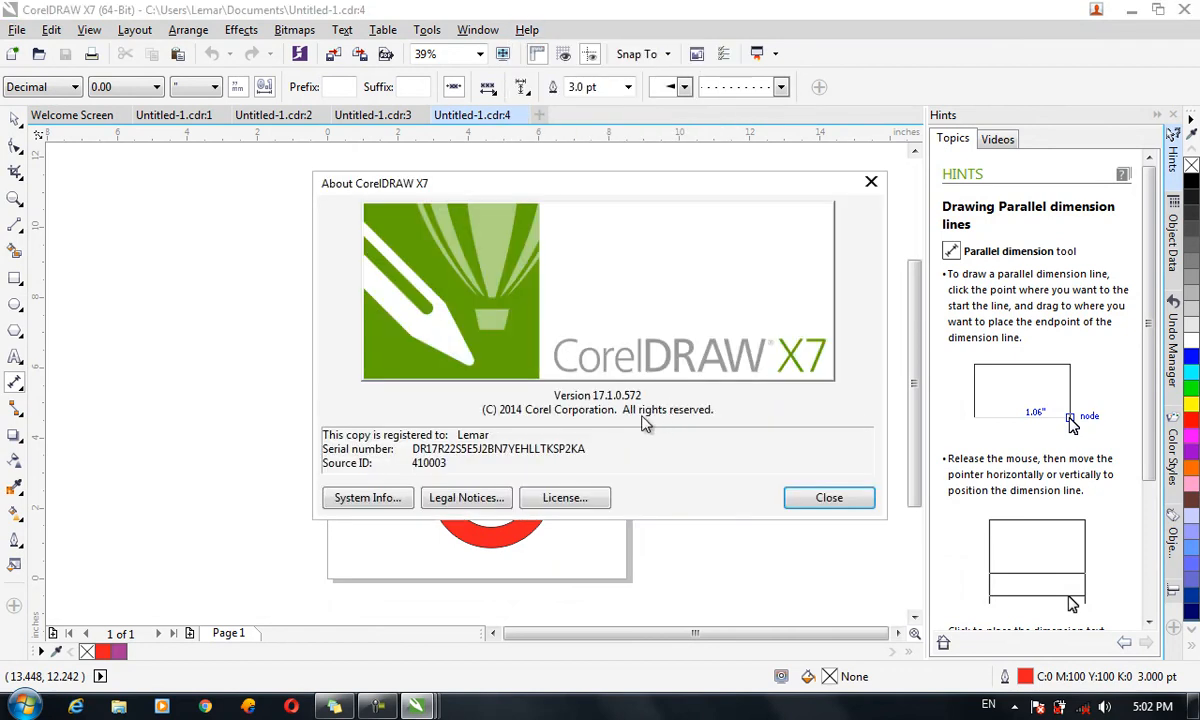
{"action": "left_click", "coordinate": [390, 499]}
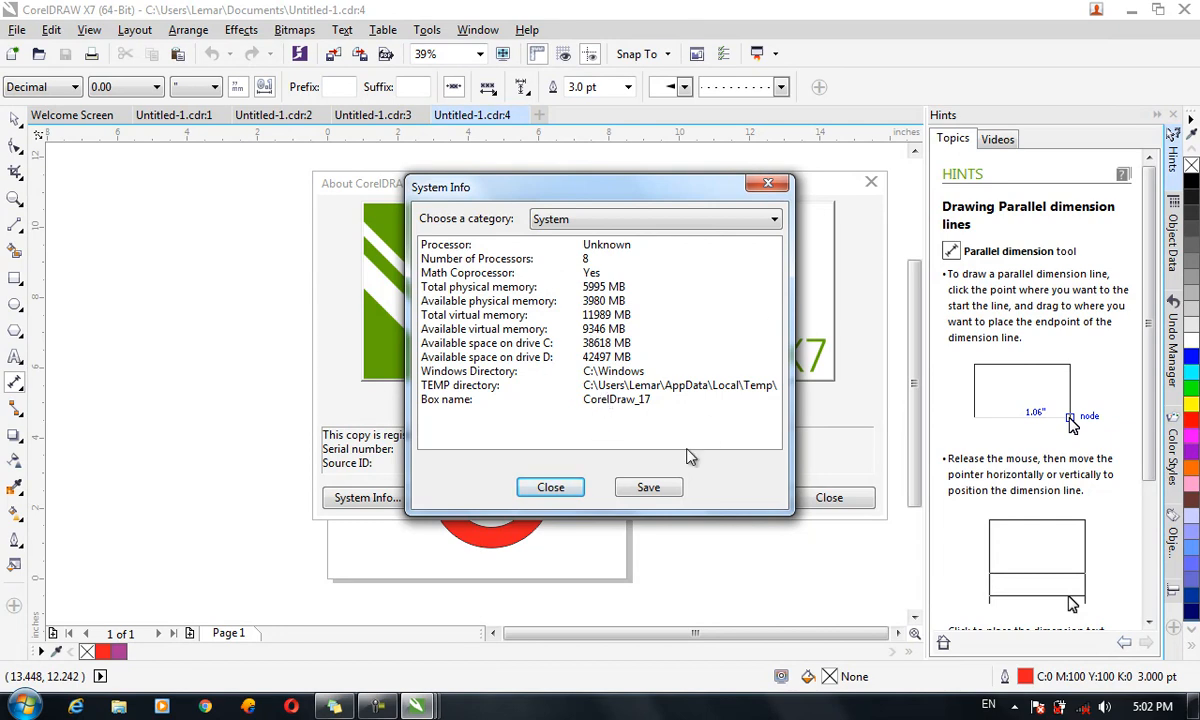
{"action": "left_click", "coordinate": [550, 487]}
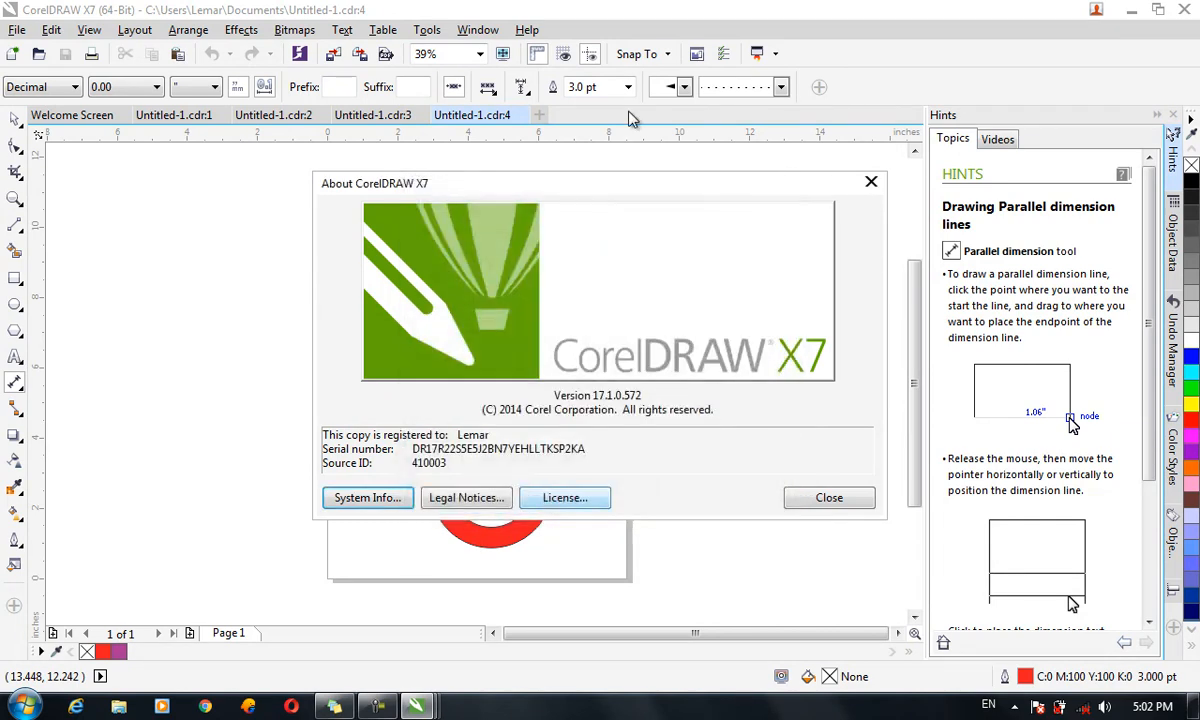
{"action": "left_click", "coordinate": [871, 182]}
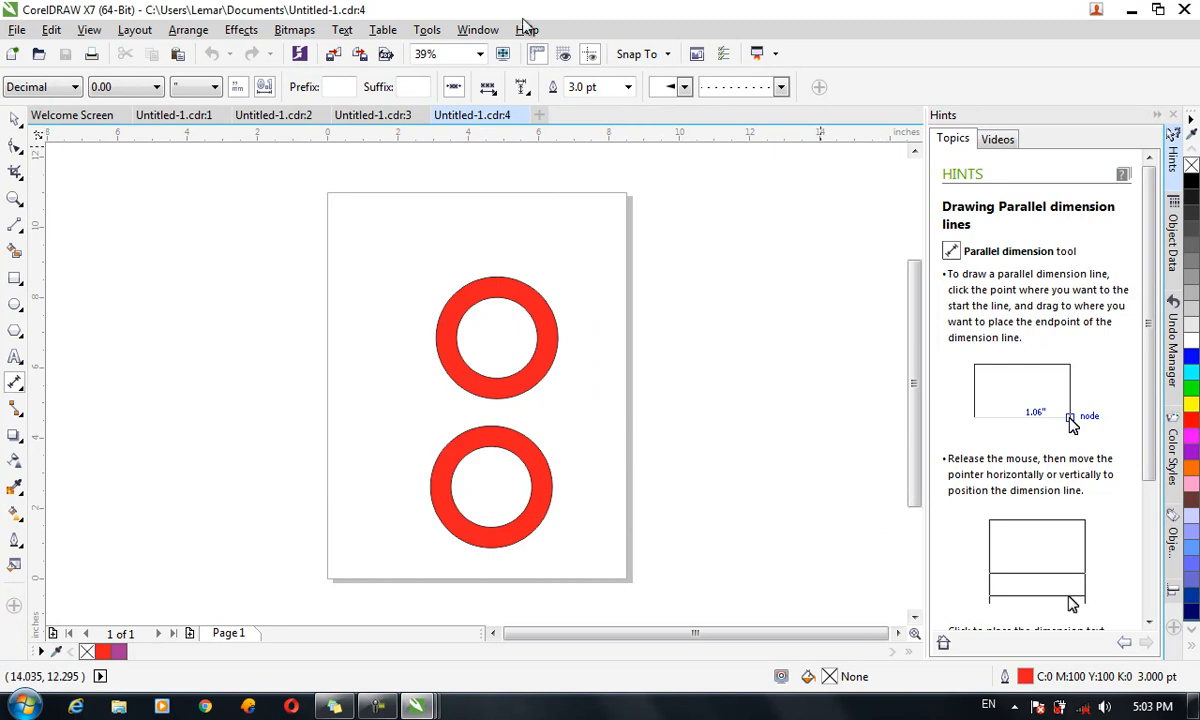